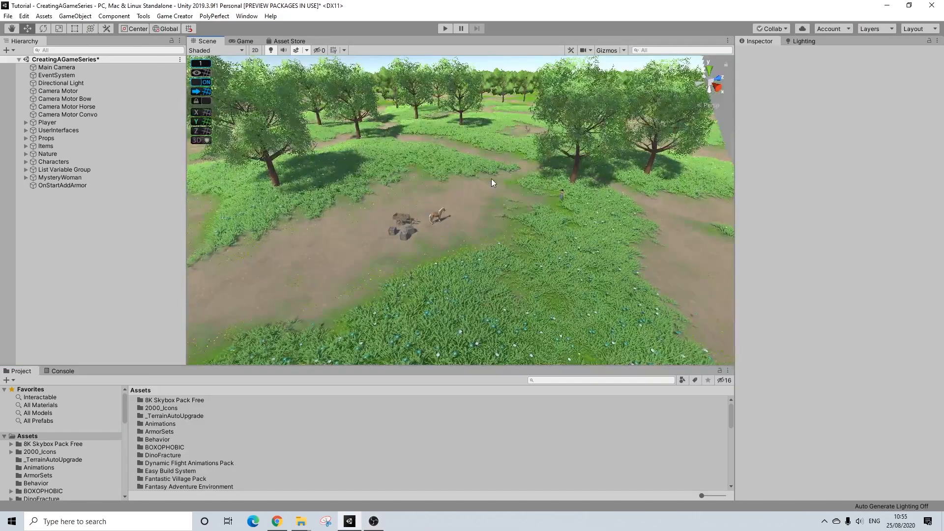
# Survey the forest terrain around the cart and horse, and look through the project's asset folders.
pyautogui.keyDown('alt'); pyautogui.moveTo(426, 189); pyautogui.dragTo(466, 219); pyautogui.keyUp('alt')
pyautogui.scroll(3, 487, 256)
pyautogui.keyDown('alt'); pyautogui.moveTo(486, 257); pyautogui.dragTo(444, 225); pyautogui.keyUp('alt')
pyautogui.scroll(6, 441, 226)
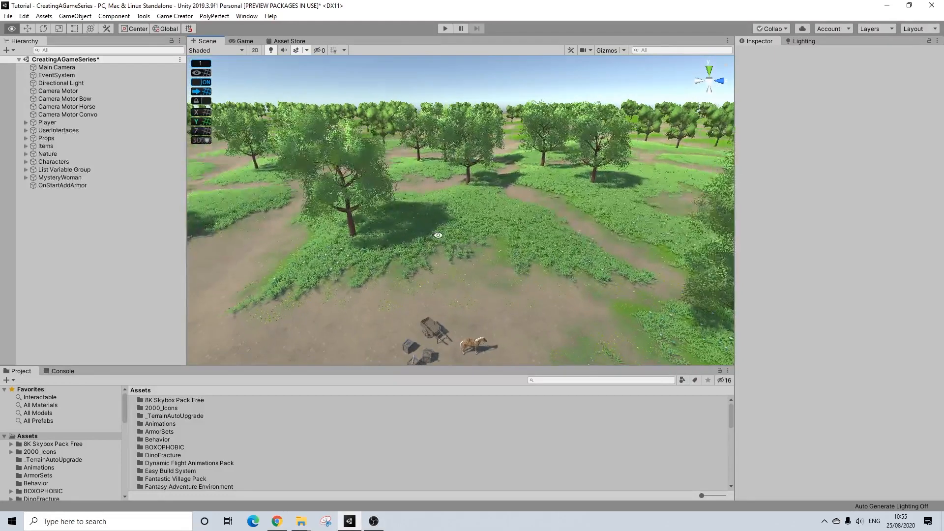
pyautogui.scroll(5, 440, 241)
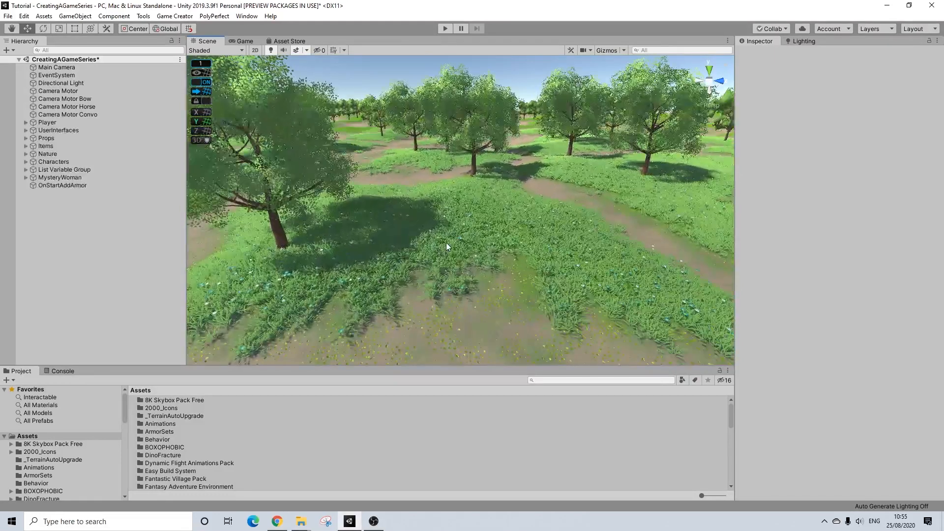
pyautogui.scroll(-3, 432, 240)
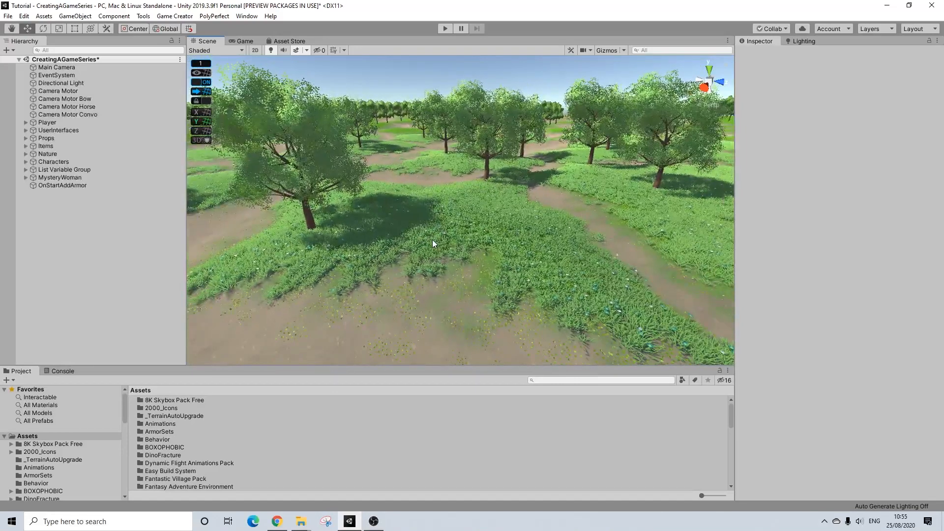
pyautogui.keyDown('alt'); pyautogui.moveTo(432, 241); pyautogui.dragTo(469, 246); pyautogui.keyUp('alt')
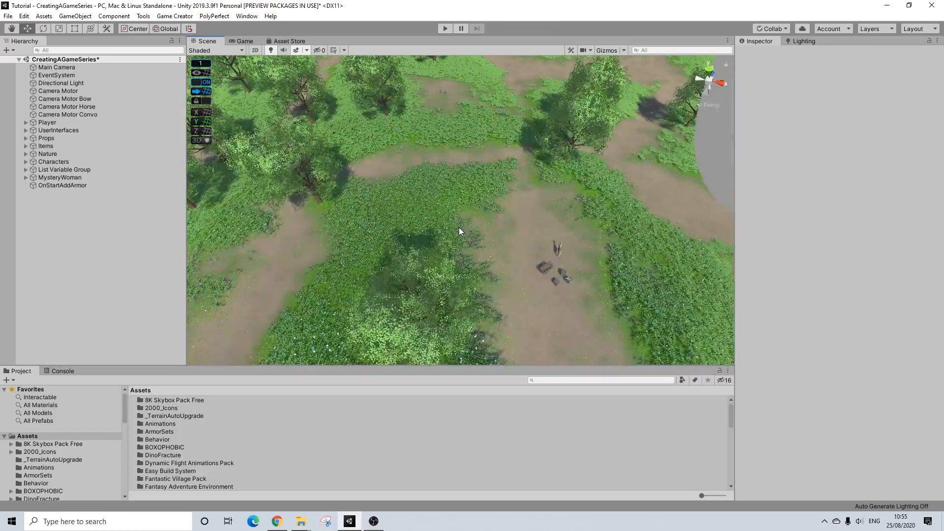
pyautogui.press('alt')
pyautogui.keyDown('alt'); pyautogui.moveTo(485, 277); pyautogui.dragTo(341, 205); pyautogui.keyUp('alt')
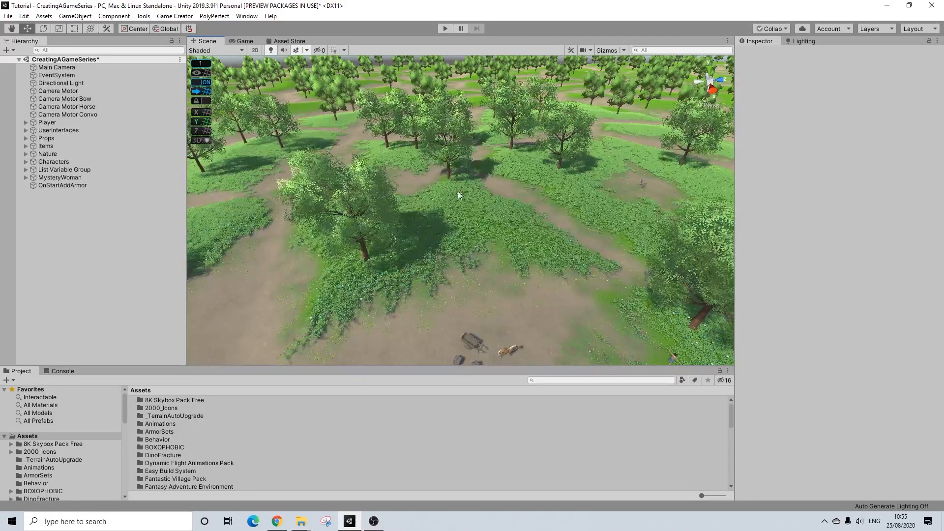
pyautogui.scroll(-10, 65, 459)
pyautogui.scroll(-8, 66, 459)
pyautogui.scroll(5, 61, 460)
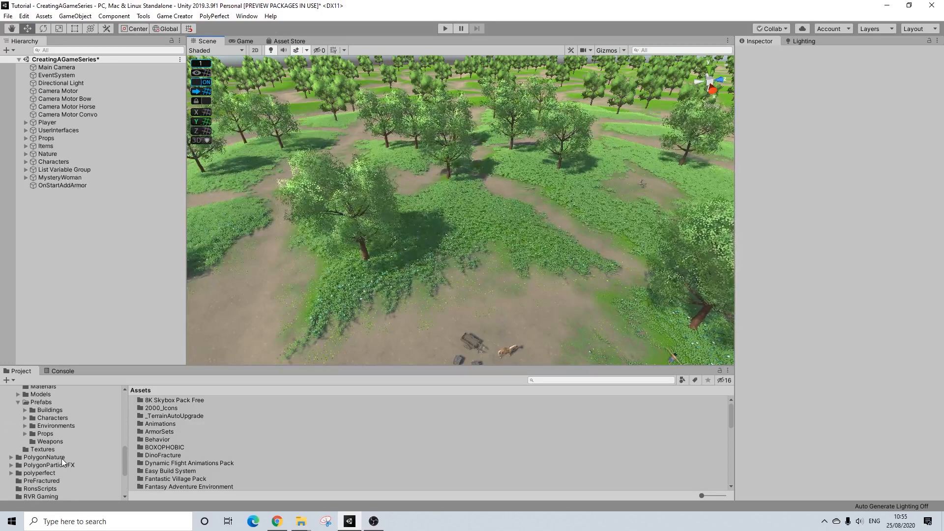
pyautogui.moveTo(479, 241); pyautogui.dragTo(440, 236, button='right')
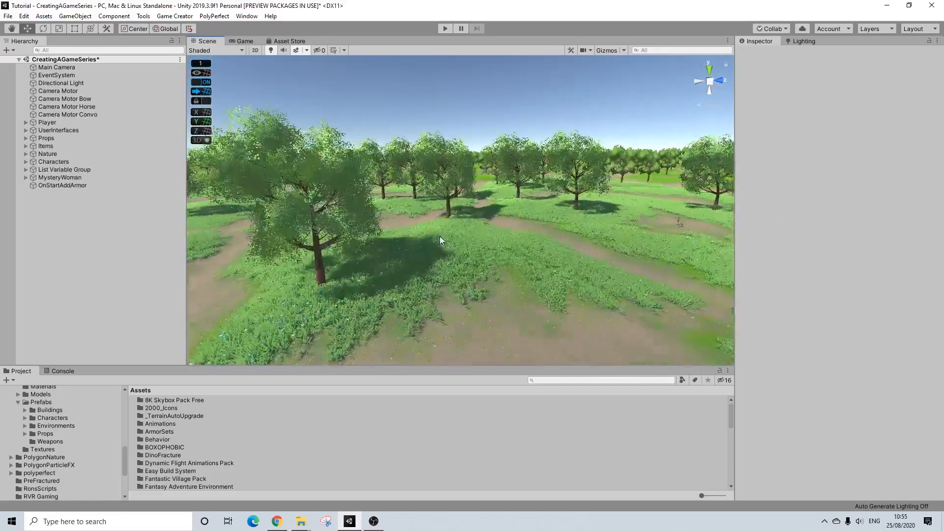
pyautogui.scroll(-4, 58, 446)
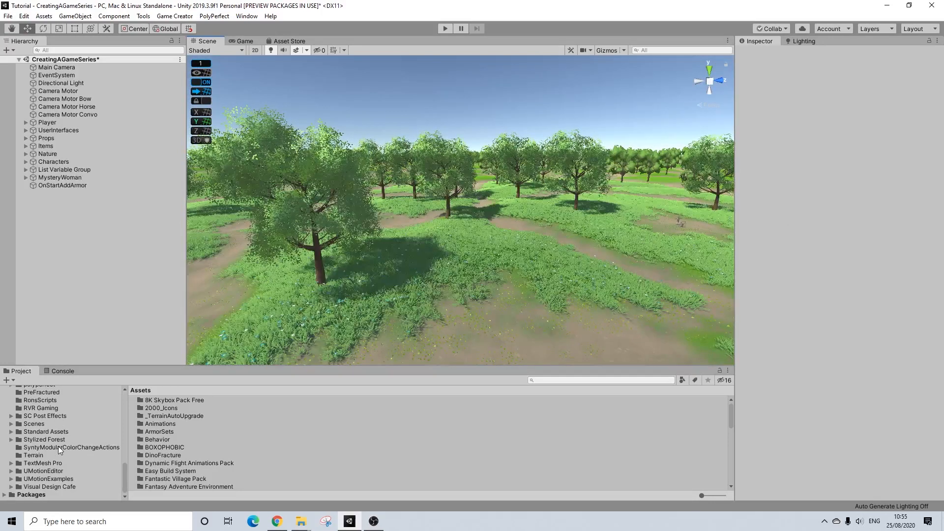
pyautogui.scroll(5, 47, 444)
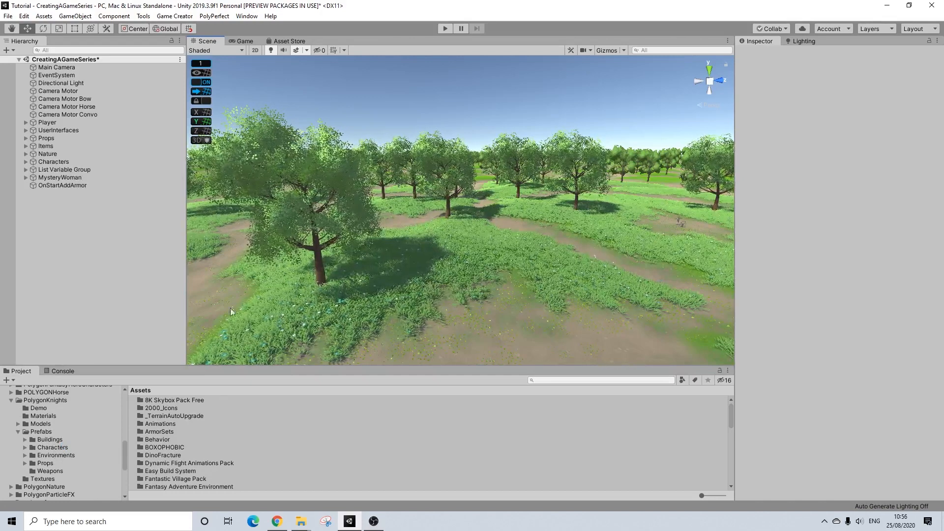
# Examine the dirt clearings and paths beyond the cart and horse from several angles.
pyautogui.moveTo(518, 270); pyautogui.dragTo(935, 330, button='right')
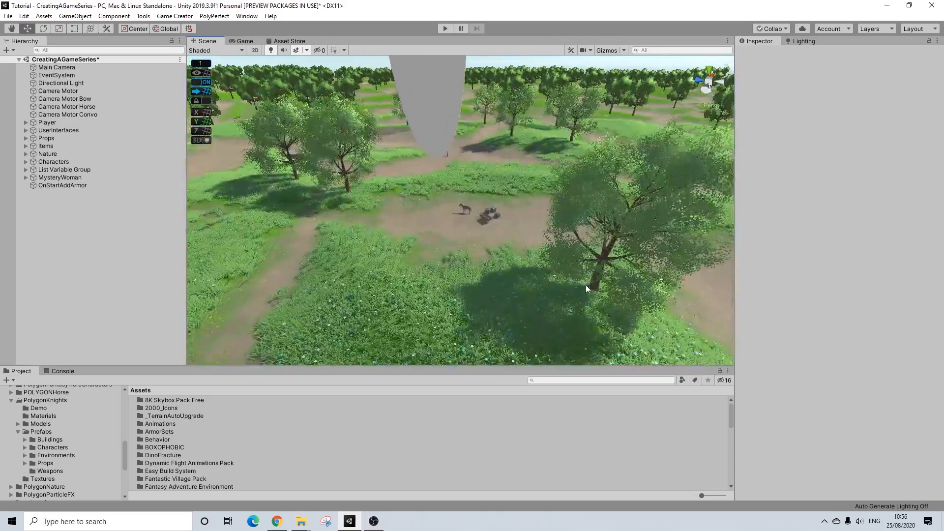
pyautogui.scroll(-5, 585, 289)
pyautogui.moveTo(585, 294); pyautogui.dragTo(515, 237, button='middle')
pyautogui.scroll(-4, 514, 237)
pyautogui.moveTo(513, 259); pyautogui.dragTo(511, 262, button='right')
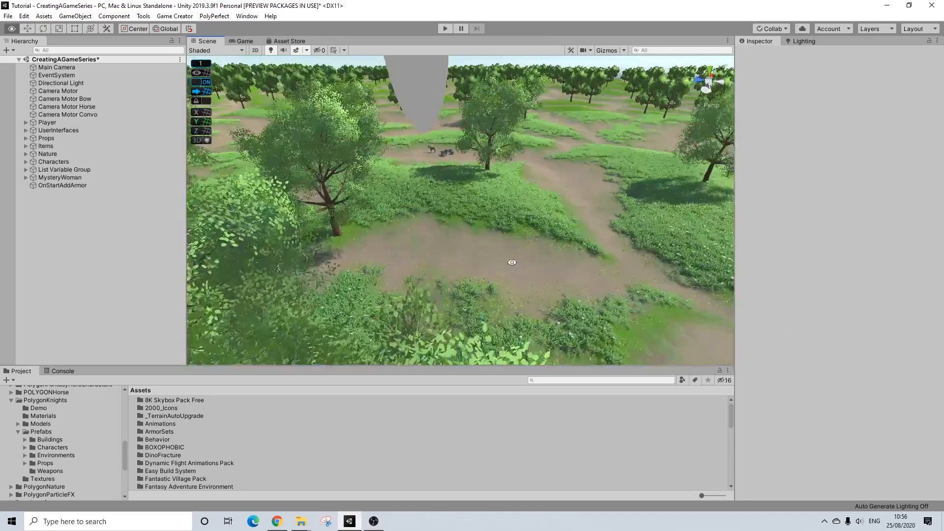
pyautogui.keyDown('alt'); pyautogui.moveTo(512, 262); pyautogui.dragTo(459, 227); pyautogui.keyUp('alt')
pyautogui.moveTo(443, 258); pyautogui.dragTo(426, 249, button='middle')
pyautogui.moveTo(426, 249)
pyautogui.keyDown('alt'); pyautogui.mouseDown()
pyautogui.moveTo(360, 235)
pyautogui.moveTo(432, 254)
pyautogui.mouseUp(); pyautogui.keyUp('alt')
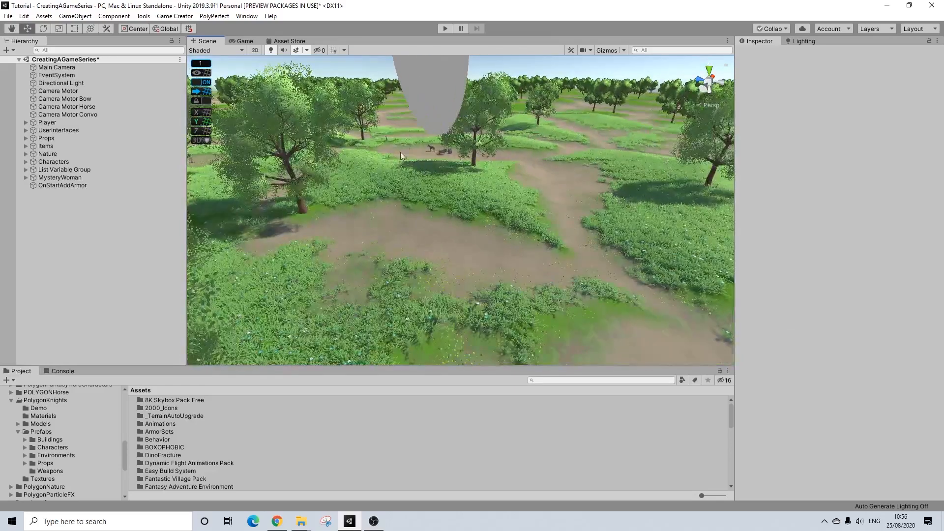
pyautogui.keyDown('alt'); pyautogui.moveTo(473, 215); pyautogui.dragTo(265, 256); pyautogui.keyUp('alt')
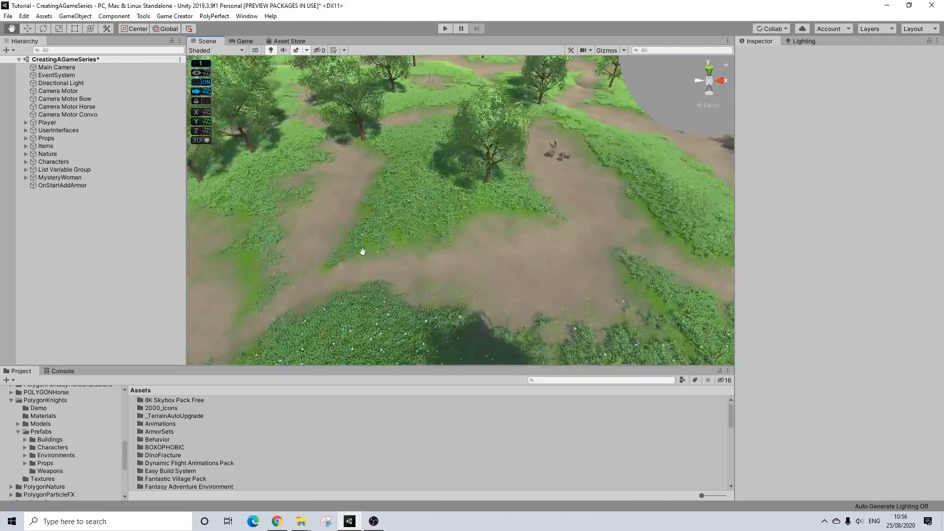
pyautogui.moveTo(363, 251); pyautogui.dragTo(476, 291, button='middle')
pyautogui.keyDown('alt'); pyautogui.moveTo(439, 275); pyautogui.dragTo(523, 258); pyautogui.keyUp('alt')
pyautogui.moveTo(523, 258); pyautogui.dragTo(492, 243, button='middle')
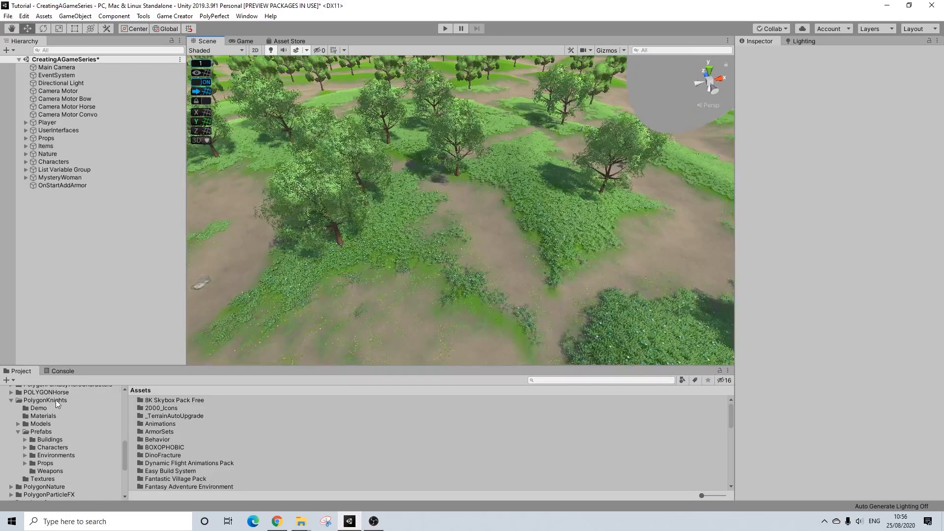
# Place the SM_Env_Cliff_02 prefab from the PolygonKnights Prefabs Environments folder on the dirt path between the grass patches.
pyautogui.click(46, 432)
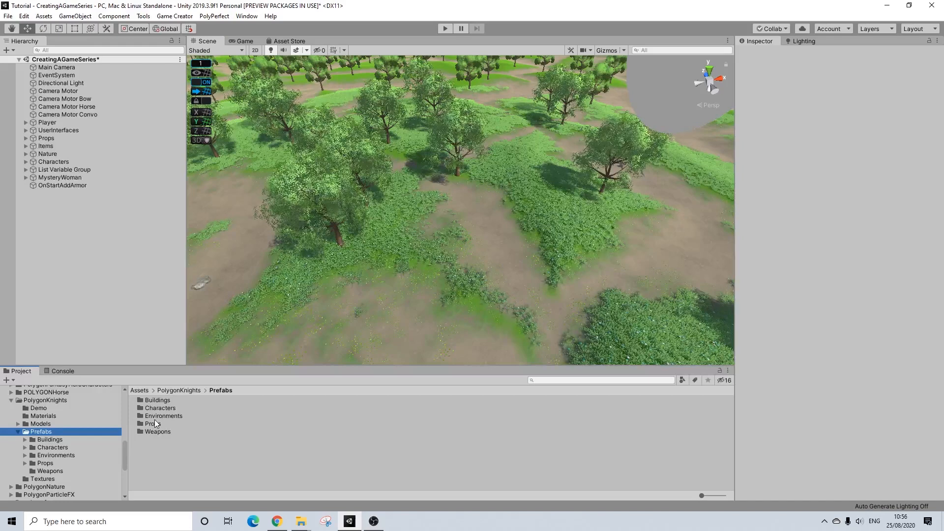
pyautogui.keyDown('alt'); pyautogui.moveTo(393, 237); pyautogui.dragTo(435, 226); pyautogui.keyUp('alt')
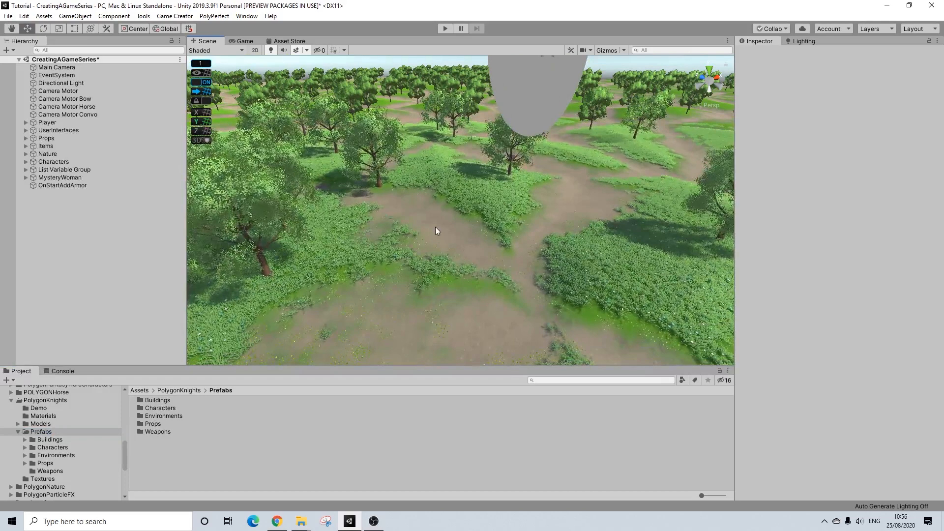
pyautogui.doubleClick(167, 417)
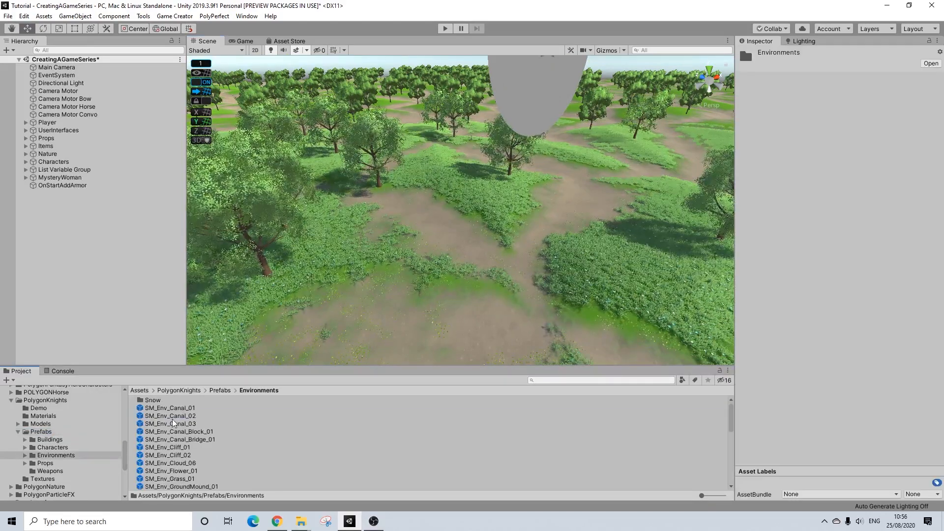
pyautogui.click(186, 449)
pyautogui.click(185, 457)
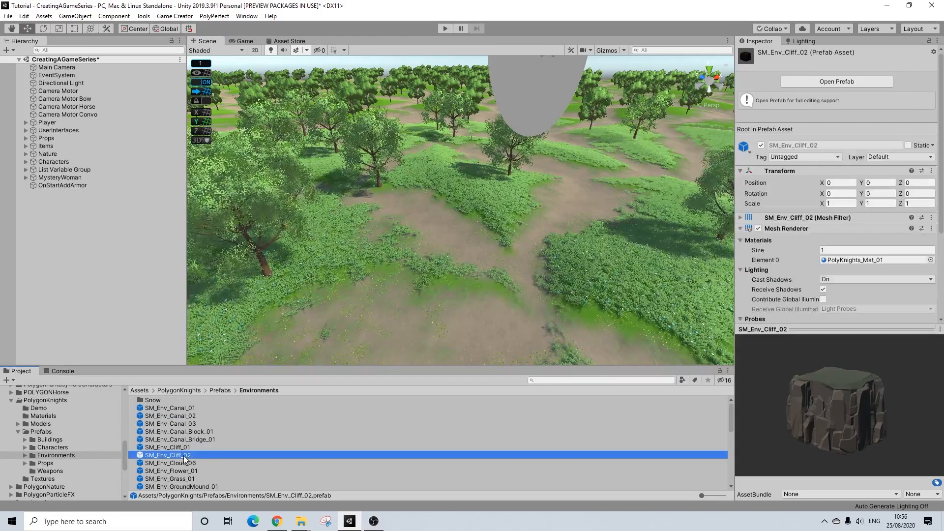
pyautogui.moveTo(364, 344); pyautogui.dragTo(422, 253)
# Rotate the cliff to -30 around Y and lower it into the ground to a Y position of 6.
pyautogui.keyDown('alt'); pyautogui.moveTo(143, 273); pyautogui.dragTo(494, 270); pyautogui.keyUp('alt')
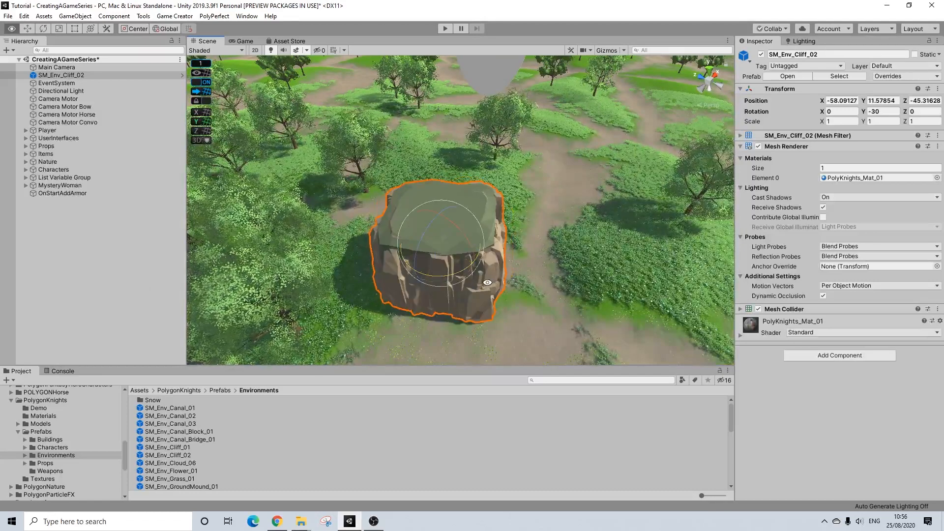
pyautogui.click(28, 28)
pyautogui.moveTo(438, 217); pyautogui.dragTo(483, 263)
pyautogui.moveTo(482, 263); pyautogui.dragTo(441, 205, button='middle')
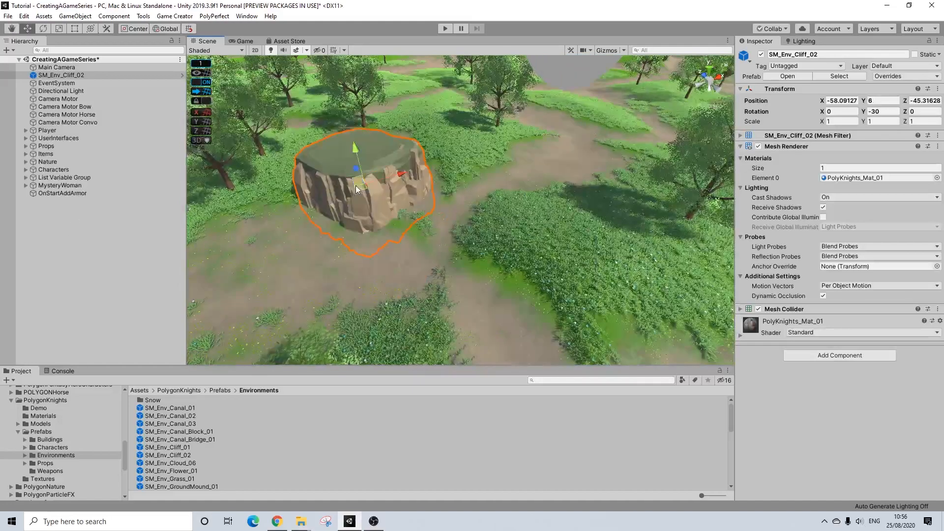
# Duplicate the cliff and move the copy beside the original to X -52, Z -56, checking how they join.
pyautogui.hotkey('ctrl', 'd')
pyautogui.moveTo(352, 169); pyautogui.dragTo(615, 194)
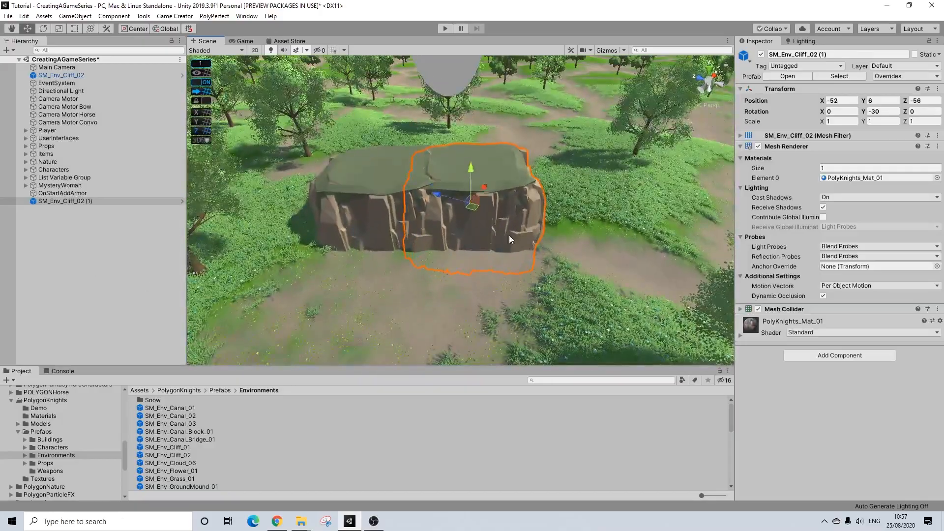
pyautogui.keyDown('alt'); pyautogui.moveTo(525, 196); pyautogui.dragTo(177, 203); pyautogui.keyUp('alt')
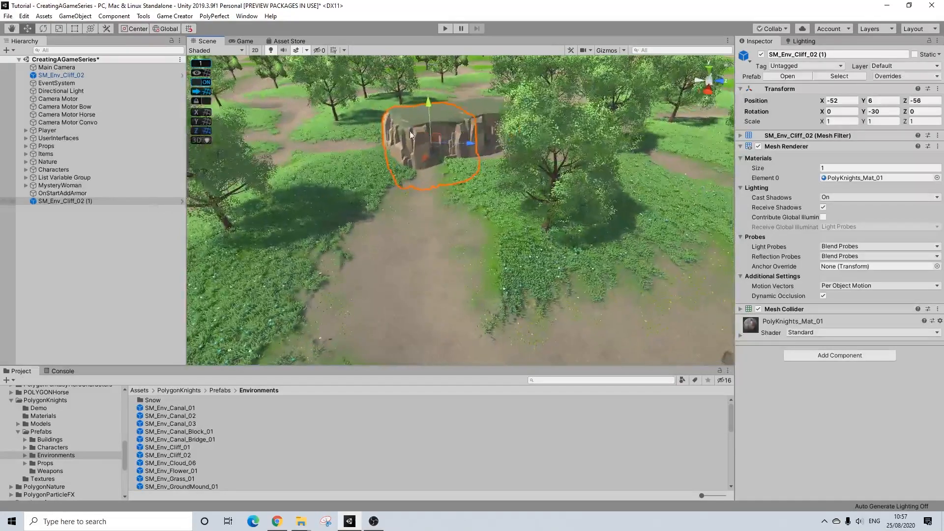
pyautogui.keyDown('alt'); pyautogui.moveTo(546, 162); pyautogui.dragTo(336, 276); pyautogui.keyUp('alt')
pyautogui.moveTo(336, 277); pyautogui.dragTo(340, 275, button='right')
pyautogui.moveTo(654, 265)
pyautogui.mouseDown(button='right')
pyautogui.moveTo(422, 293)
pyautogui.moveTo(445, 228)
pyautogui.mouseUp(button='right')
pyautogui.keyDown('alt'); pyautogui.moveTo(445, 228); pyautogui.dragTo(388, 232); pyautogui.keyUp('alt')
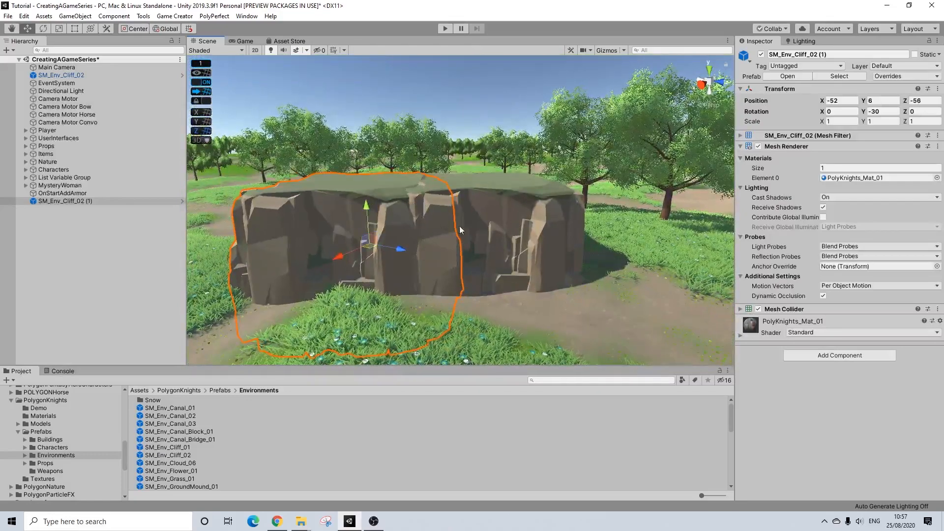
# Move both SM_Env_Cliff_02 objects into the Nature parent object.
pyautogui.keyDown('alt'); pyautogui.moveTo(295, 234); pyautogui.dragTo(550, 288); pyautogui.keyUp('alt')
pyautogui.moveTo(65, 198); pyautogui.dragTo(52, 172)
pyautogui.keyDown('ctrl'); pyautogui.click(57, 78); pyautogui.keyUp('ctrl')
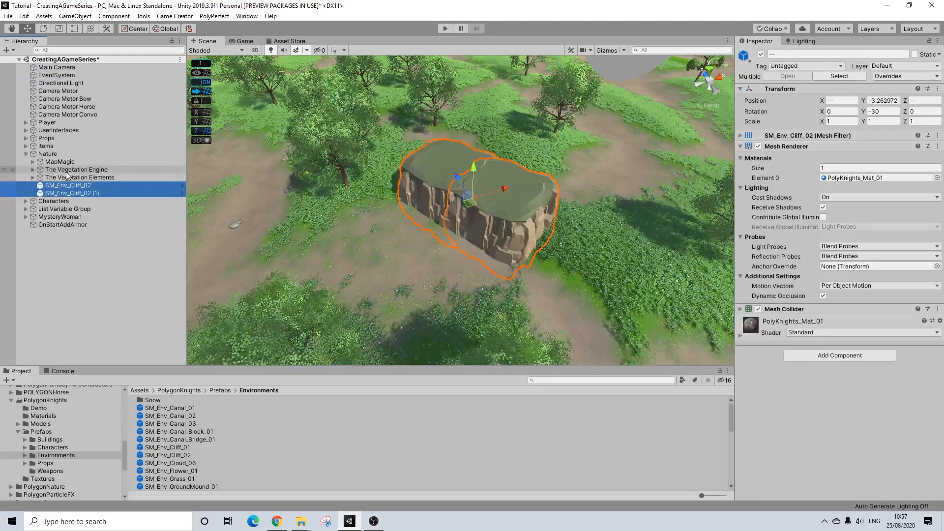
# Create an empty child object under Nature and name it EnvironmentProps.
pyautogui.rightClick(47, 156)
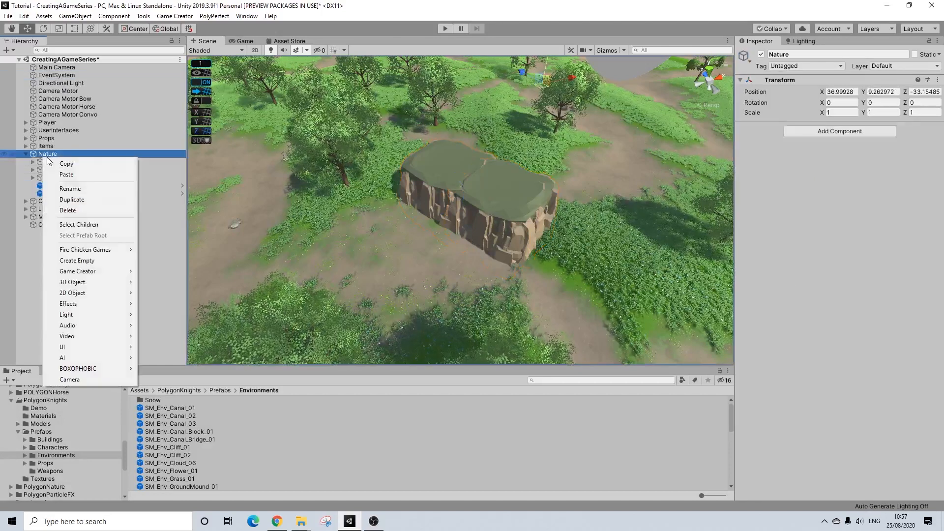
pyautogui.click(93, 260)
pyautogui.rightClick(57, 199)
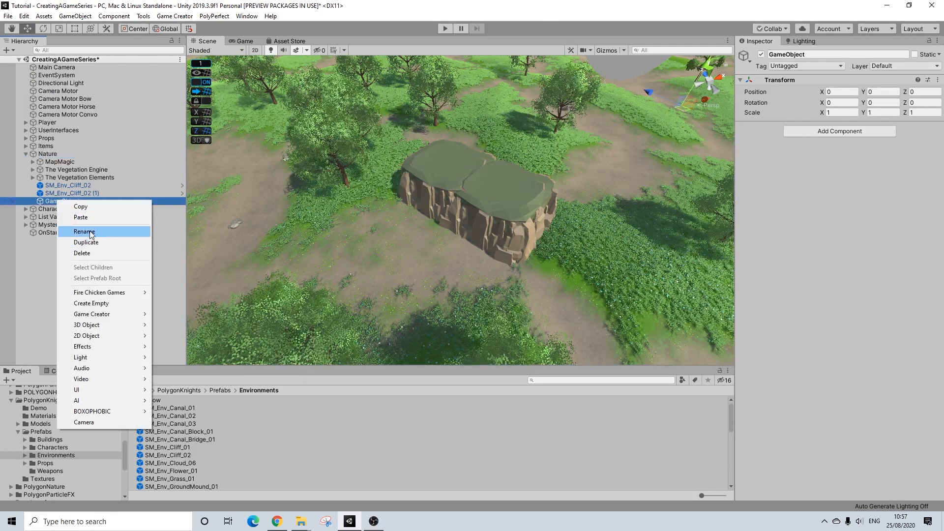
pyautogui.click(91, 233)
pyautogui.write('Enviro')
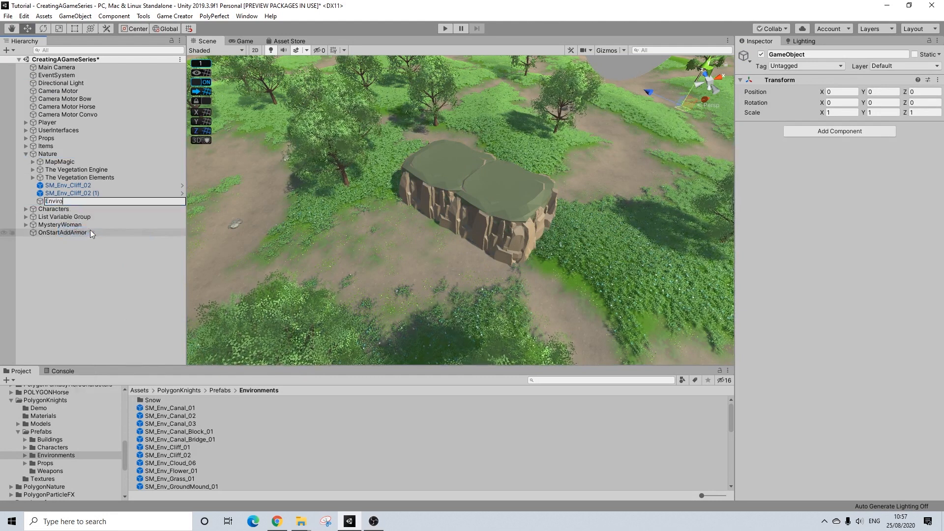
pyautogui.write('nmentProps')
pyautogui.press('Return')
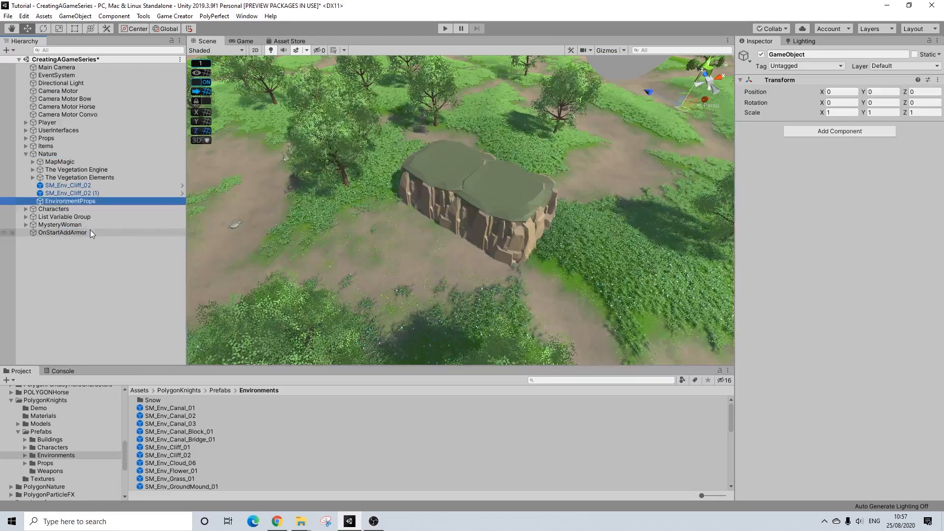
# Move both cliff objects into EnvironmentProps and collapse the Nature hierarchy.
pyautogui.click(87, 192)
pyautogui.keyDown('ctrl'); pyautogui.click(88, 185); pyautogui.keyUp('ctrl')
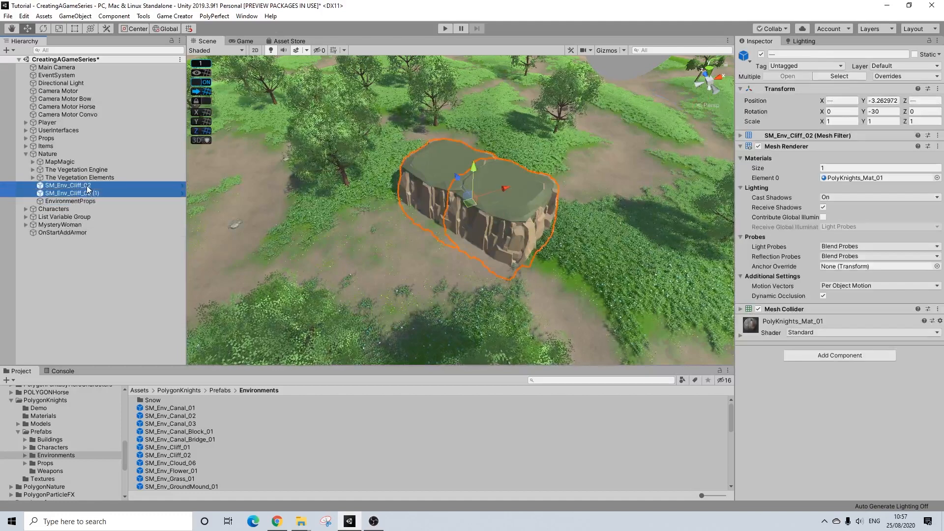
pyautogui.moveTo(85, 204); pyautogui.dragTo(86, 202)
pyautogui.click(33, 185)
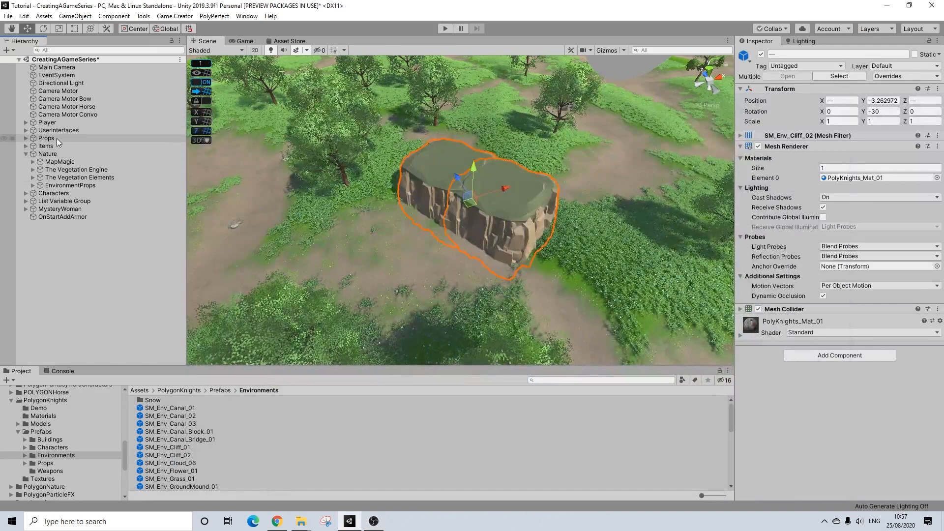
pyautogui.click(26, 154)
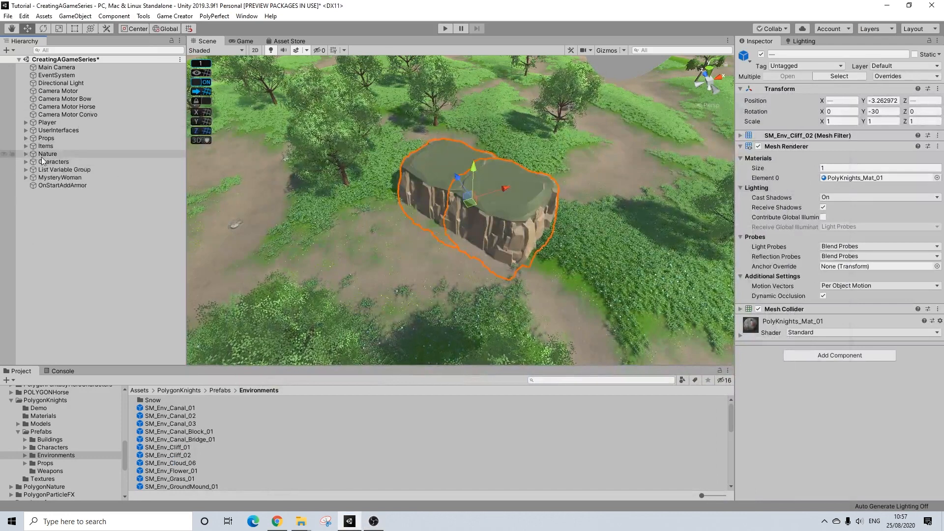
# Expand Nature and select its MapMagic object to show the terrain generation settings.
pyautogui.keyDown('alt'); pyautogui.moveTo(437, 229); pyautogui.dragTo(559, 182); pyautogui.keyUp('alt')
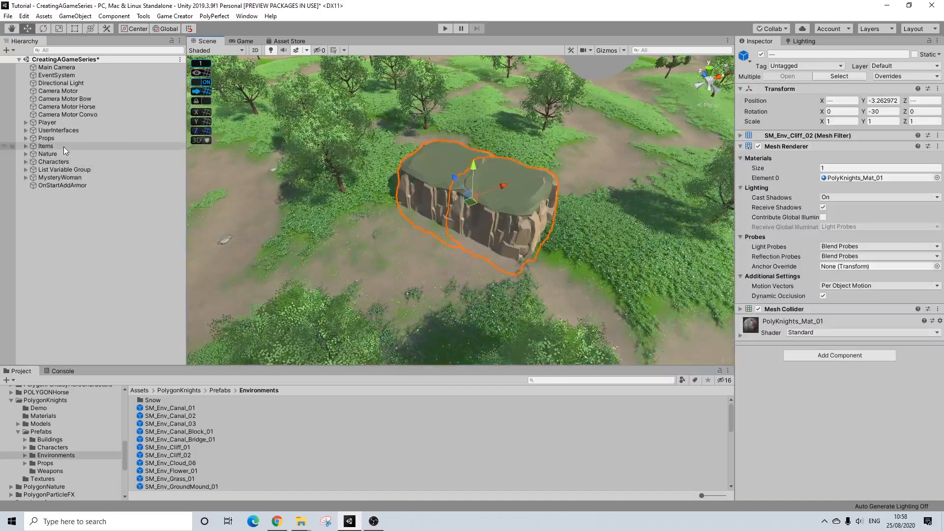
pyautogui.keyDown('alt'); pyautogui.moveTo(506, 193); pyautogui.dragTo(376, 183); pyautogui.keyUp('alt')
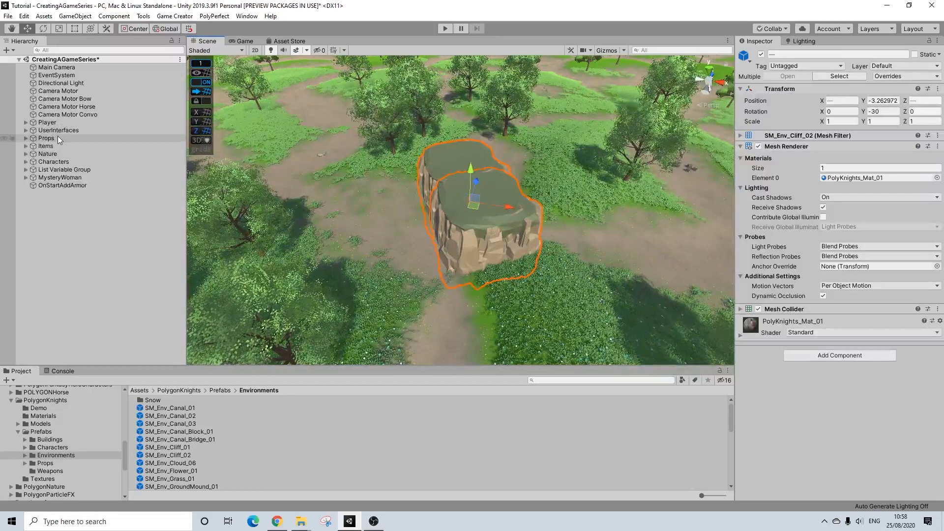
pyautogui.click(26, 154)
pyautogui.click(32, 161)
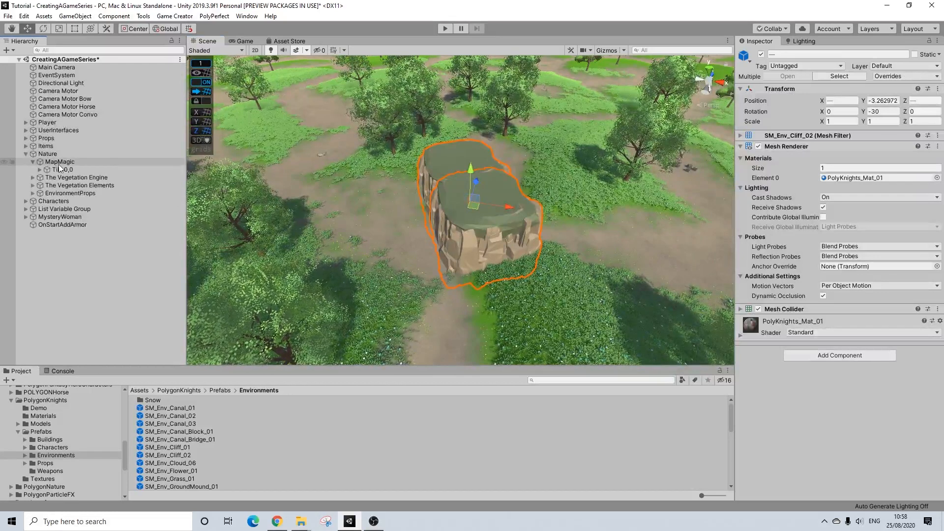
pyautogui.click(58, 163)
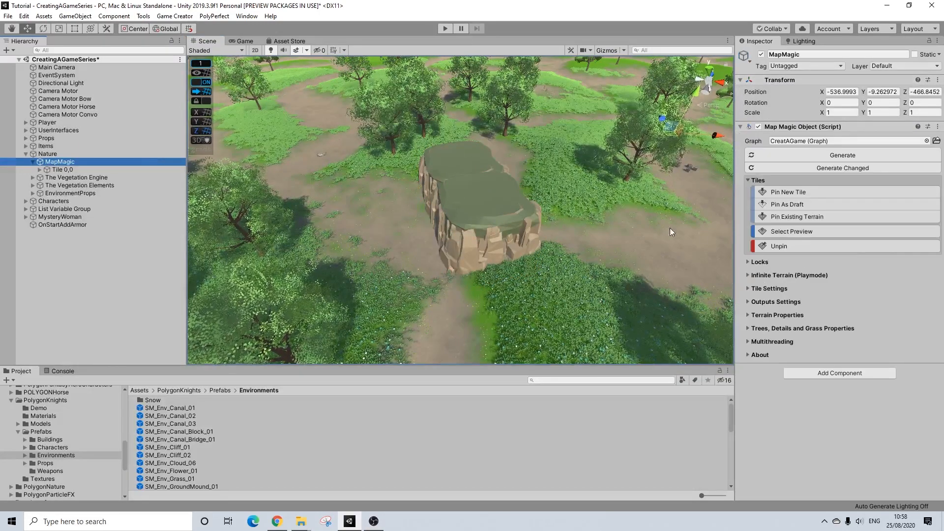
# Add a location lock to the MapMagic object's lock settings.
pyautogui.click(749, 262)
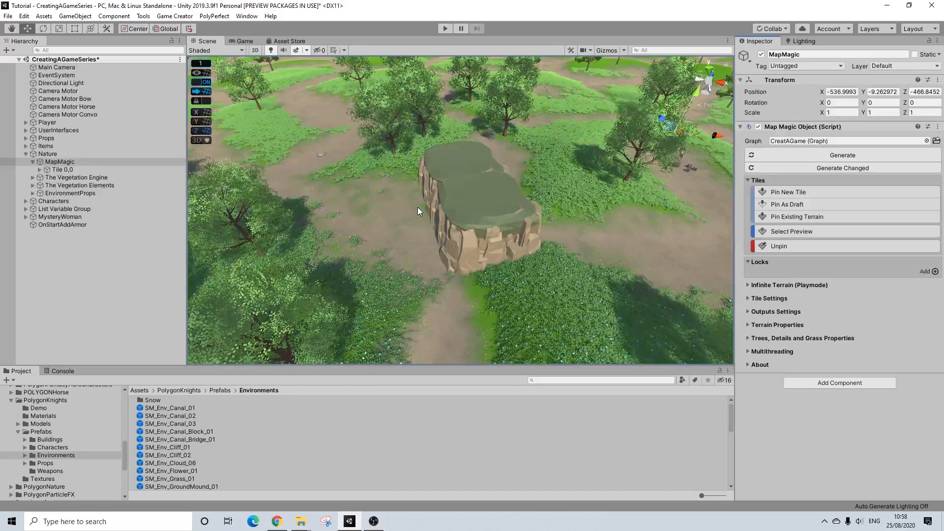
pyautogui.keyDown('alt'); pyautogui.moveTo(419, 195); pyautogui.dragTo(397, 185); pyautogui.keyUp('alt')
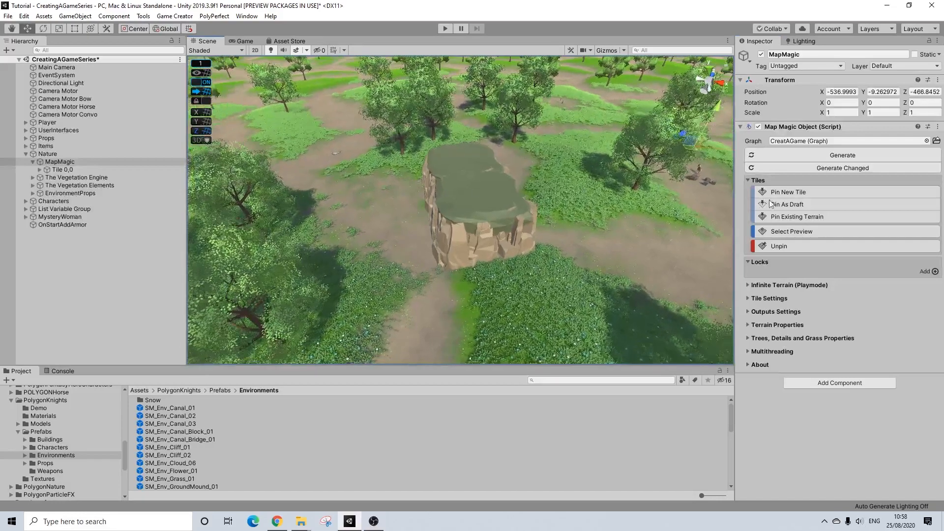
pyautogui.click(934, 272)
# Move the Location 0 lock circle across the terrain to the cliffs, at about X -103, Z -54.
pyautogui.scroll(-4, 497, 220)
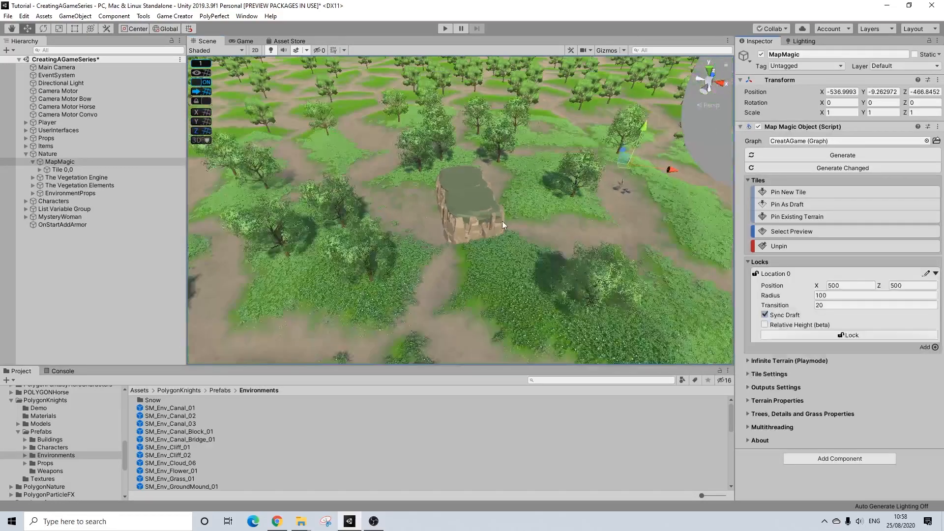
pyautogui.scroll(-6, 502, 220)
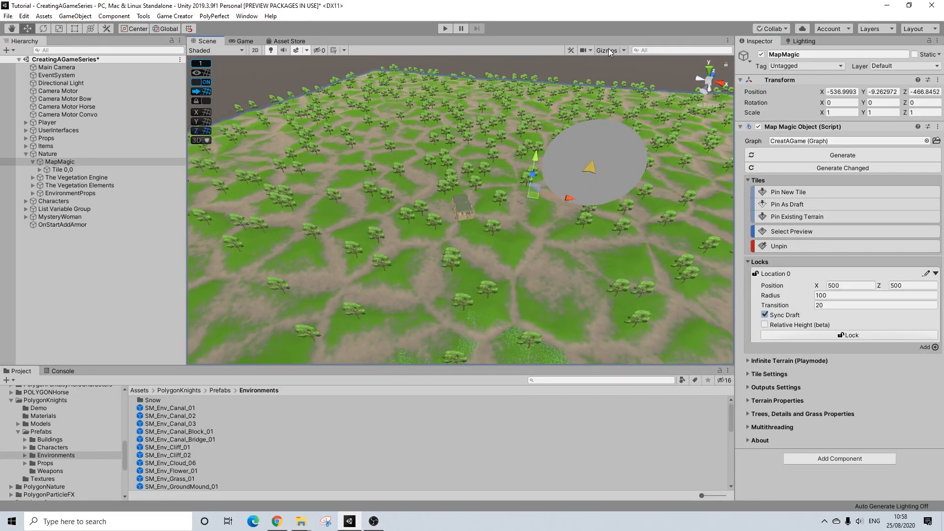
pyautogui.keyDown('alt'); pyautogui.moveTo(563, 185); pyautogui.dragTo(533, 194); pyautogui.keyUp('alt')
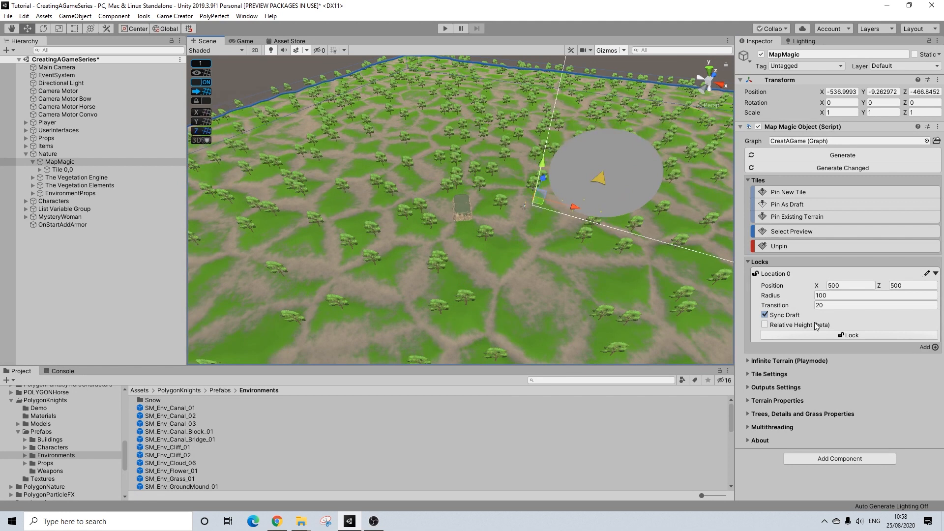
pyautogui.scroll(-10, 505, 250)
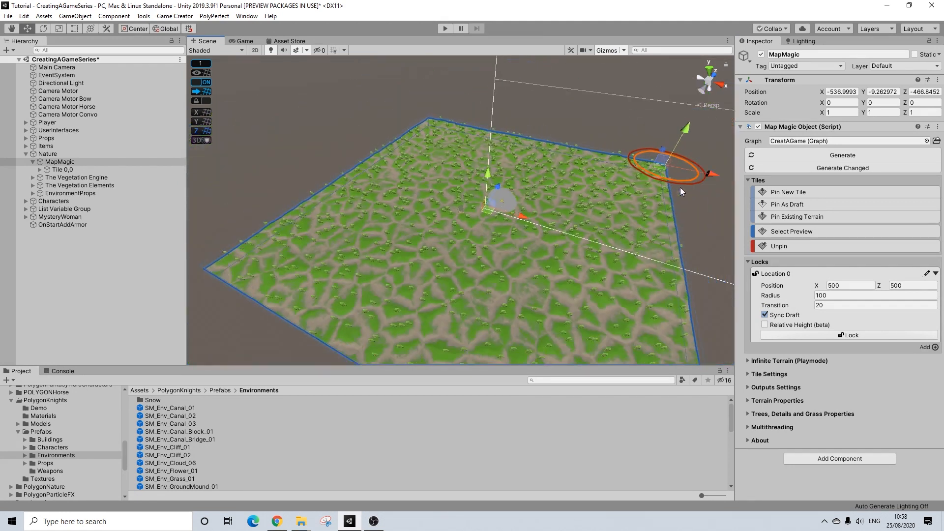
pyautogui.moveTo(711, 175); pyautogui.dragTo(464, 225)
pyautogui.scroll(8, 464, 225)
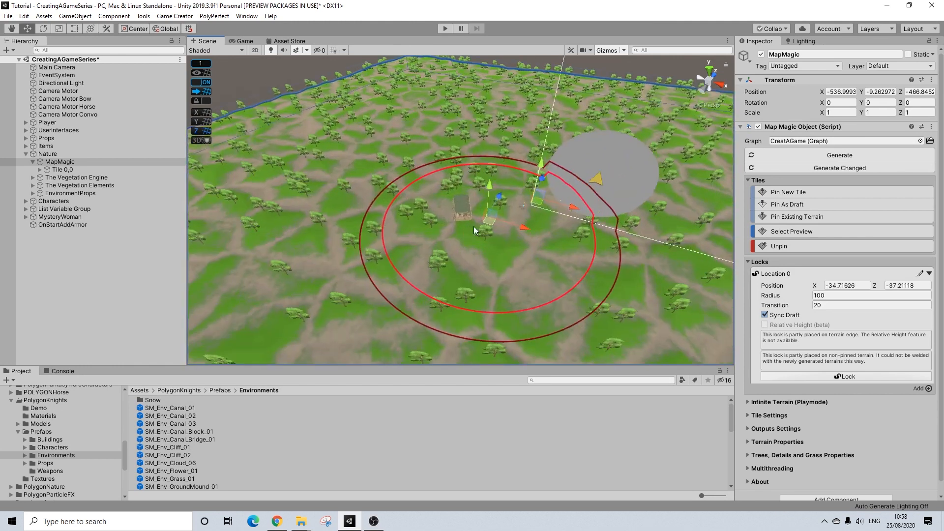
pyautogui.moveTo(532, 232); pyautogui.dragTo(438, 214)
pyautogui.moveTo(431, 175); pyautogui.dragTo(421, 190)
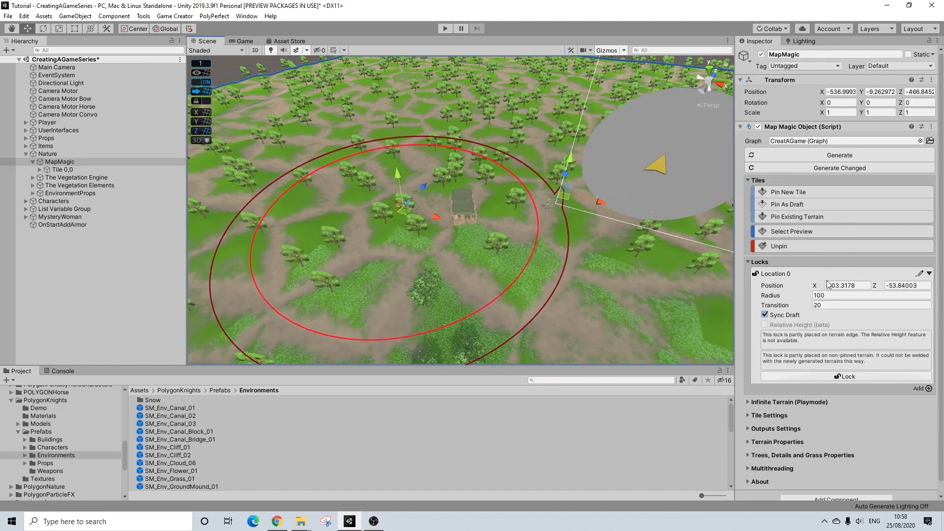
pyautogui.moveTo(816, 288); pyautogui.dragTo(814, 290)
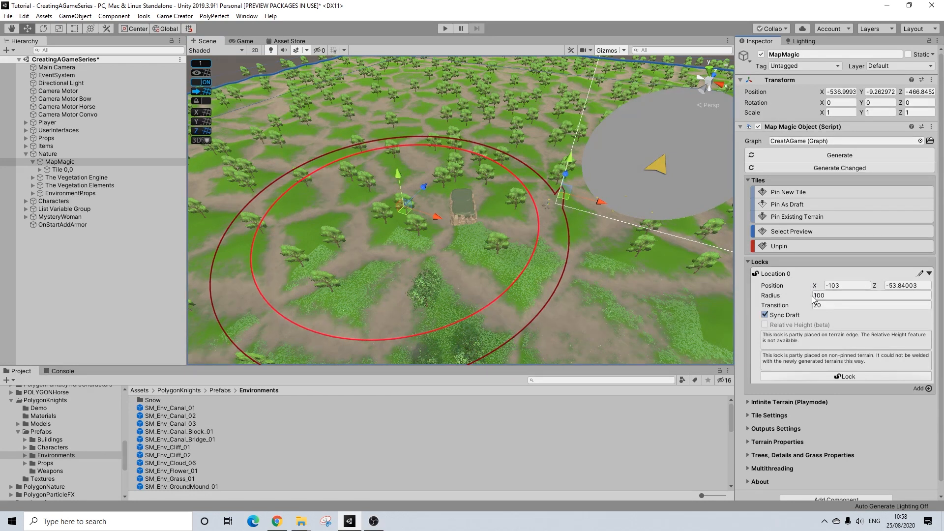
# Set the lock's radius to 61.7 and shift its circle closer to the cliffs, at about X -80, Z -43.
pyautogui.moveTo(810, 298); pyautogui.dragTo(473, 294)
pyautogui.moveTo(430, 216); pyautogui.dragTo(447, 232)
pyautogui.moveTo(441, 193); pyautogui.dragTo(470, 222)
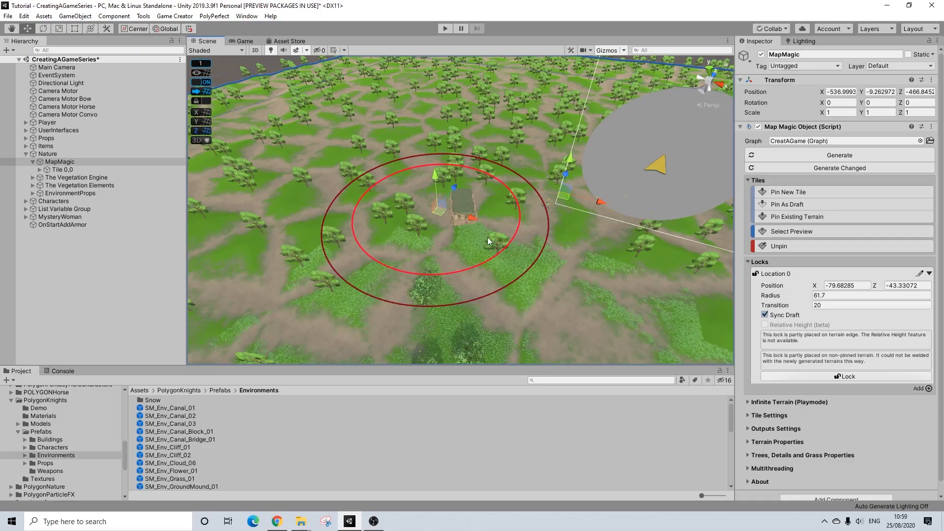
# Fine-tune the lock circle's position around the cliffs to about X -76, Z -52, and lock Location 0.
pyautogui.scroll(10, 483, 238)
pyautogui.keyDown('alt'); pyautogui.moveTo(541, 255); pyautogui.dragTo(539, 229); pyautogui.keyUp('alt')
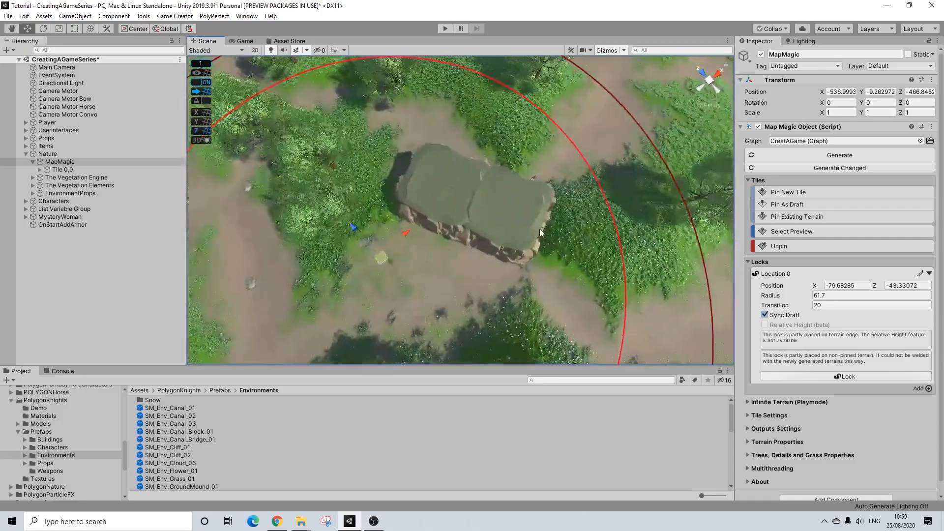
pyautogui.scroll(-10, 559, 224)
pyautogui.keyDown('alt'); pyautogui.moveTo(550, 289); pyautogui.dragTo(576, 254); pyautogui.keyUp('alt')
pyautogui.moveTo(369, 205); pyautogui.dragTo(380, 205)
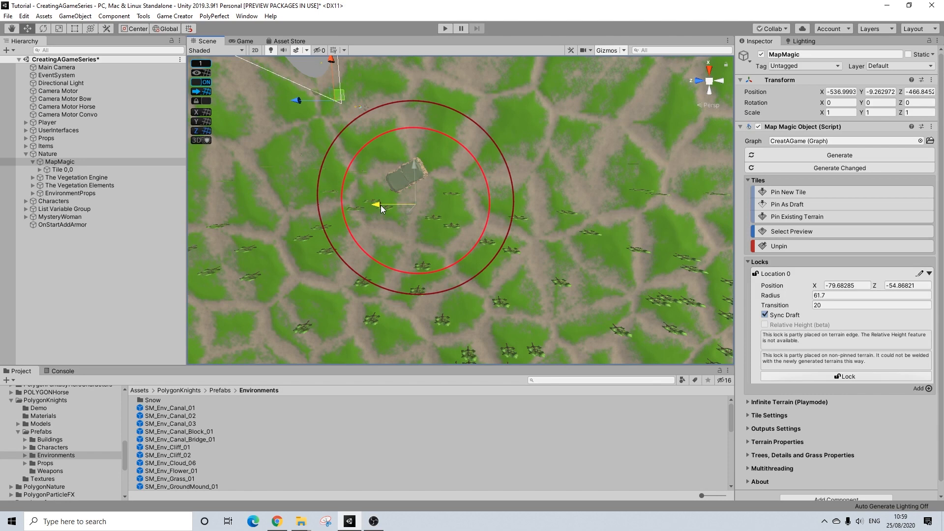
pyautogui.moveTo(417, 167); pyautogui.dragTo(417, 161)
pyautogui.moveTo(374, 201); pyautogui.dragTo(369, 200)
pyautogui.keyDown('alt'); pyautogui.moveTo(451, 230); pyautogui.dragTo(457, 196); pyautogui.keyUp('alt')
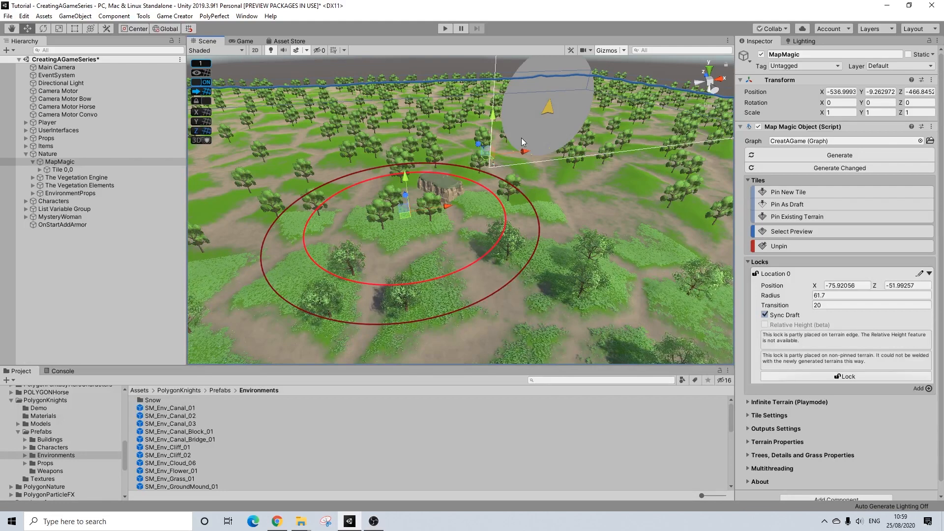
pyautogui.click(841, 376)
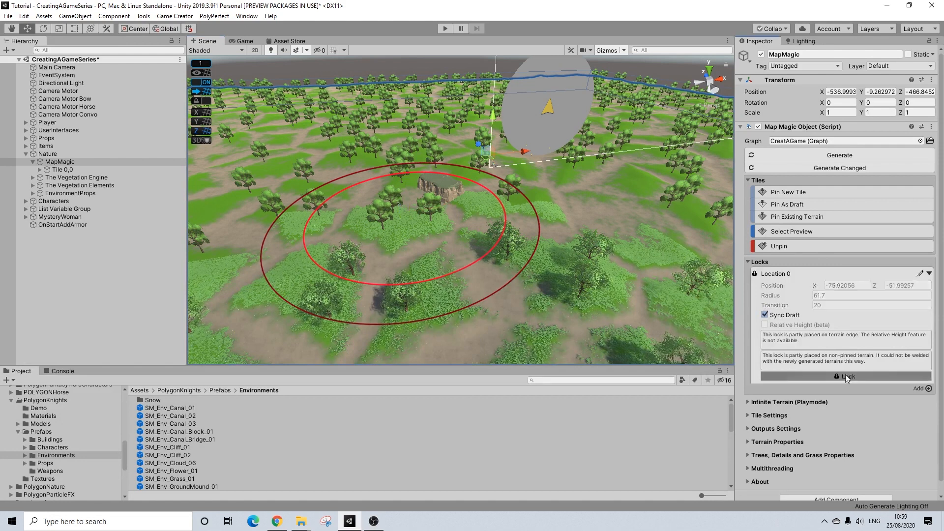
pyautogui.click(929, 273)
# Select Main Terrain under Tile 0,0 and set its terrain painting tool to Raise or Lower Terrain.
pyautogui.keyDown('alt'); pyautogui.moveTo(438, 160); pyautogui.dragTo(438, 196); pyautogui.keyUp('alt')
pyautogui.scroll(3, 471, 216)
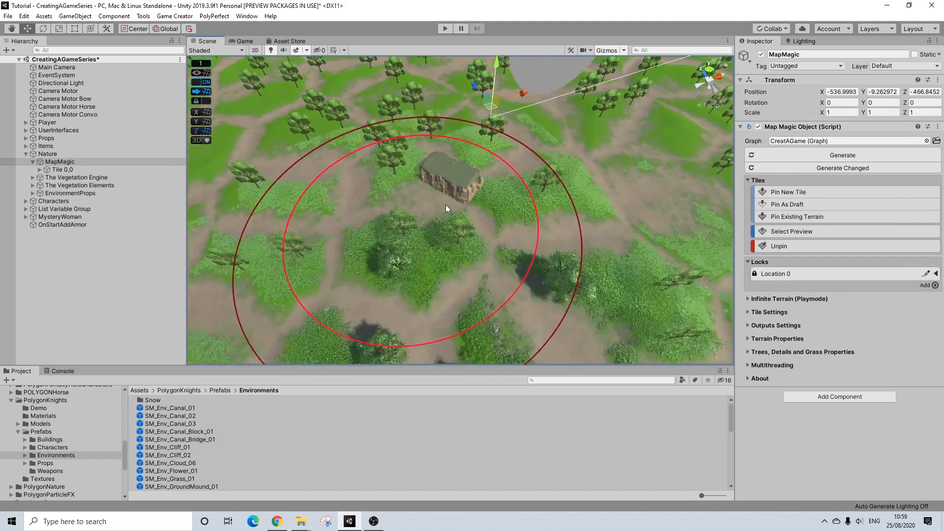
pyautogui.scroll(8, 445, 204)
pyautogui.moveTo(418, 190); pyautogui.dragTo(423, 222, button='middle')
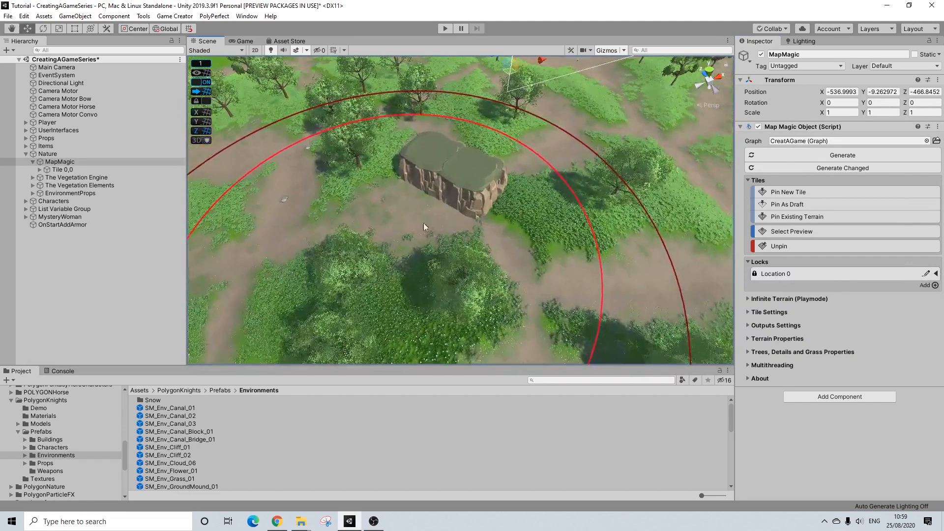
pyautogui.click(40, 170)
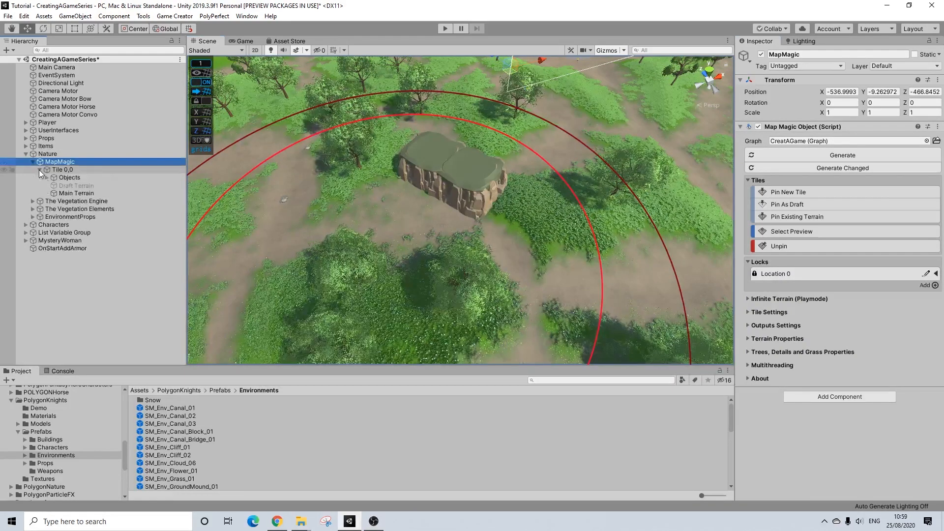
pyautogui.click(67, 192)
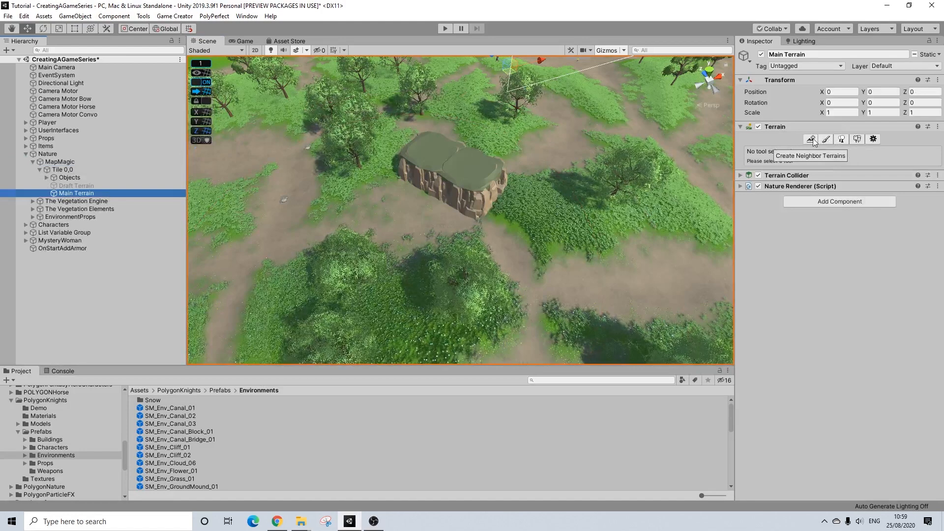
pyautogui.click(827, 139)
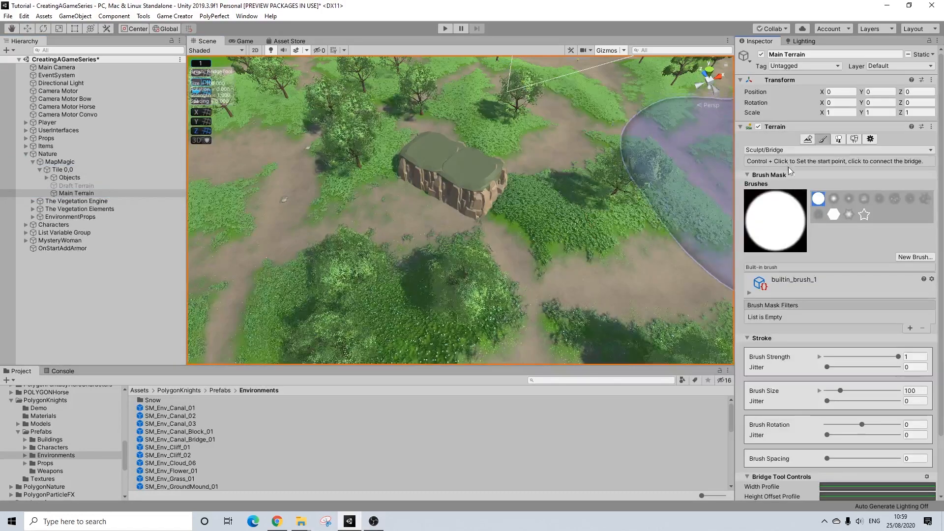
pyautogui.click(779, 151)
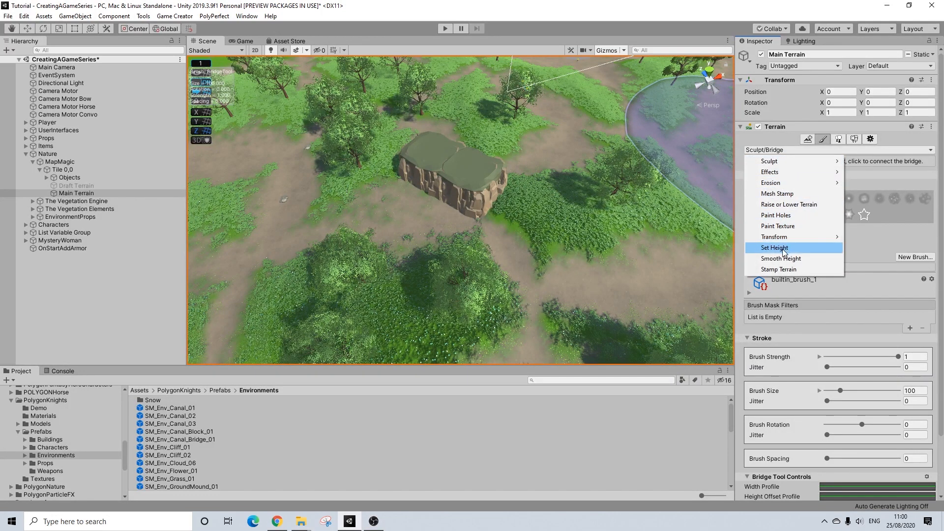
pyautogui.click(787, 204)
# Raise the ground alongside the cliffs into a mound, using a brush size of 38 and a strength of 0.07.
pyautogui.moveTo(392, 200); pyautogui.dragTo(411, 237)
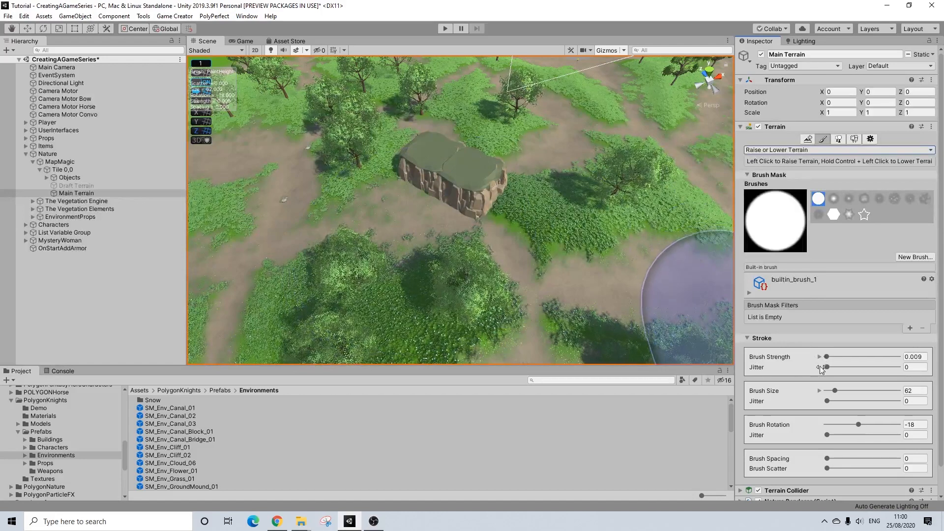
pyautogui.moveTo(835, 390); pyautogui.dragTo(832, 391)
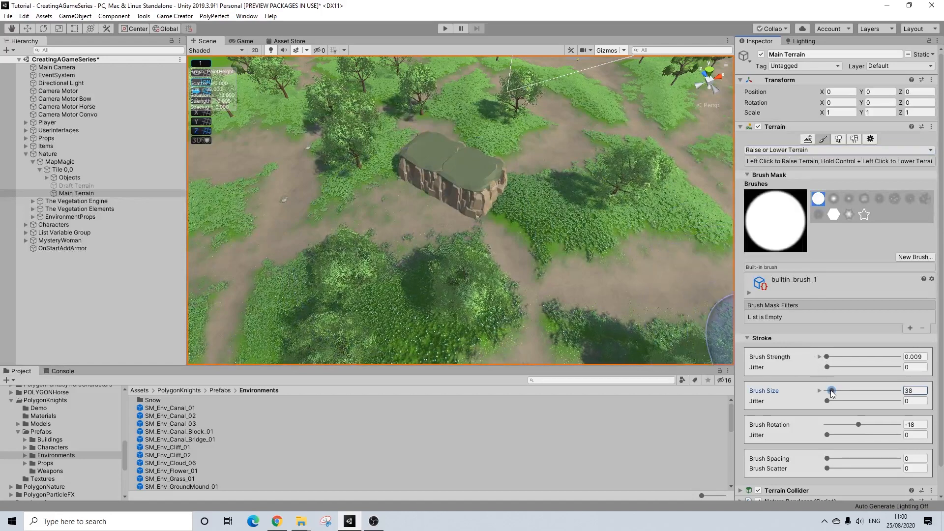
pyautogui.moveTo(408, 229)
pyautogui.mouseDown()
pyautogui.moveTo(413, 205)
pyautogui.moveTo(402, 197)
pyautogui.moveTo(447, 208)
pyautogui.moveTo(421, 190)
pyautogui.moveTo(436, 197)
pyautogui.mouseUp()
pyautogui.moveTo(827, 356); pyautogui.dragTo(831, 357)
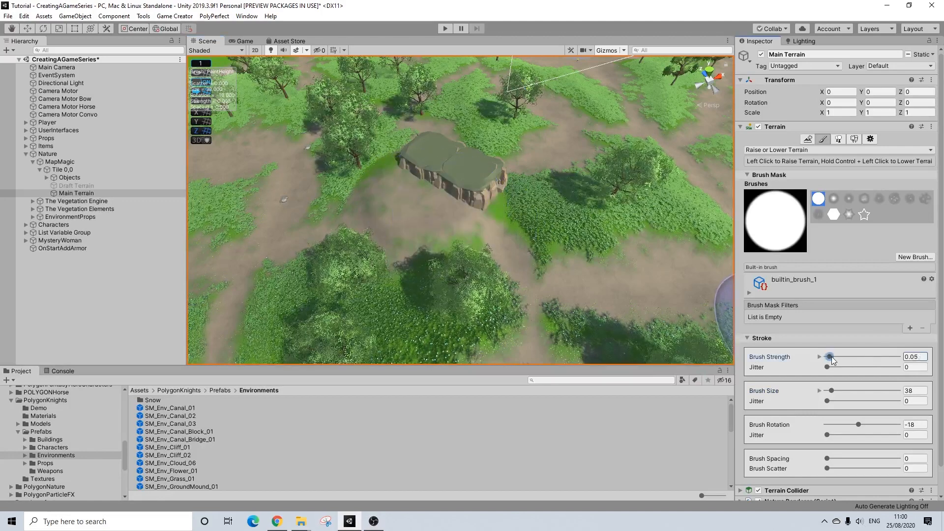
pyautogui.moveTo(421, 201)
pyautogui.mouseDown()
pyautogui.moveTo(436, 182)
pyautogui.moveTo(231, 116)
pyautogui.mouseUp()
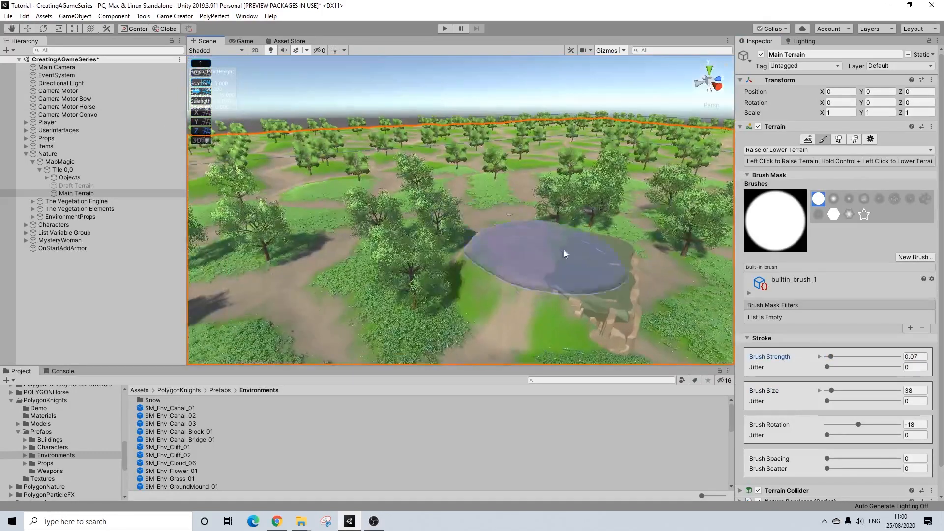
# Select both SM_Env_Cliff_02 objects with the Move tool and reposition them into the edge of the raised mound.
pyautogui.moveTo(565, 253); pyautogui.dragTo(437, 179, button='middle')
pyautogui.moveTo(437, 179)
pyautogui.keyDown('alt'); pyautogui.mouseDown()
pyautogui.moveTo(566, 145)
pyautogui.moveTo(527, 206)
pyautogui.moveTo(528, 221)
pyautogui.moveTo(548, 231)
pyautogui.moveTo(524, 210)
pyautogui.mouseUp(); pyautogui.keyUp('alt')
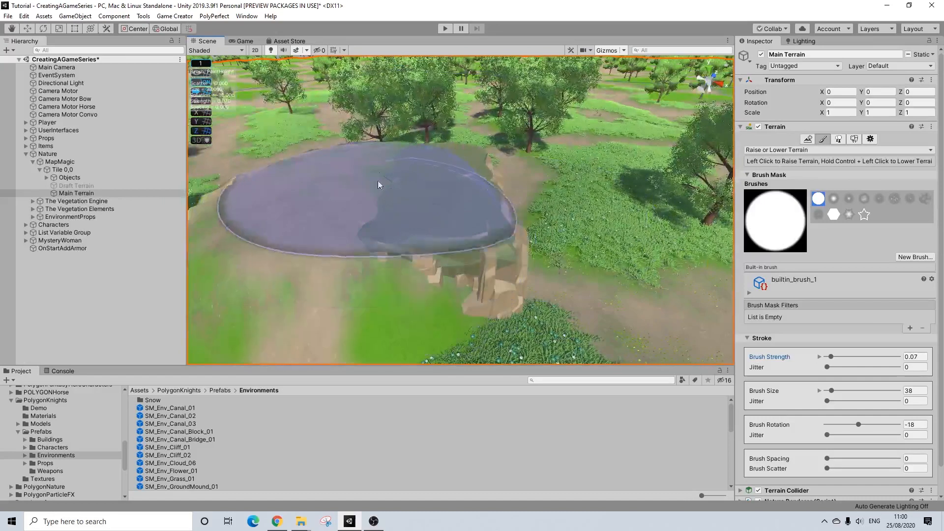
pyautogui.click(22, 30)
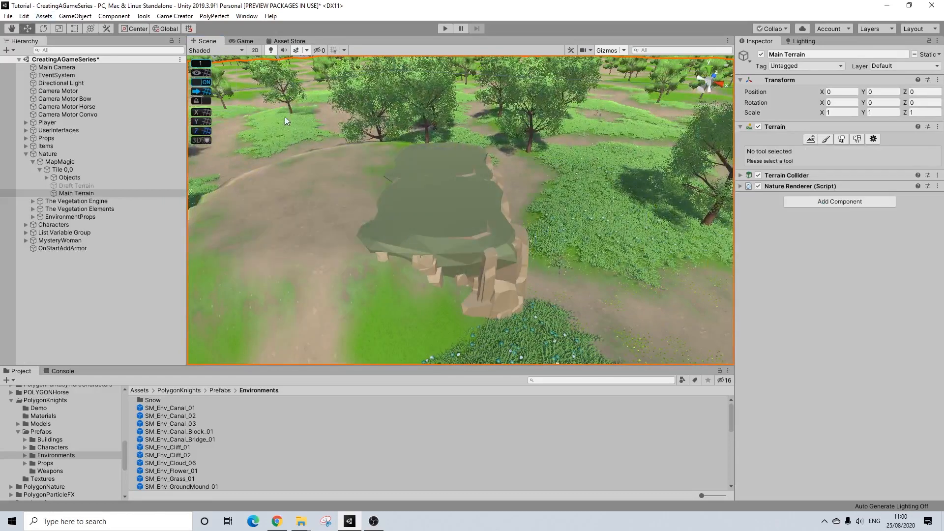
pyautogui.click(453, 226)
pyautogui.keyDown('shift'); pyautogui.click(454, 161); pyautogui.keyUp('shift')
pyautogui.keyDown('ctrl'); pyautogui.moveTo(443, 185); pyautogui.dragTo(819, 276); pyautogui.keyUp('ctrl')
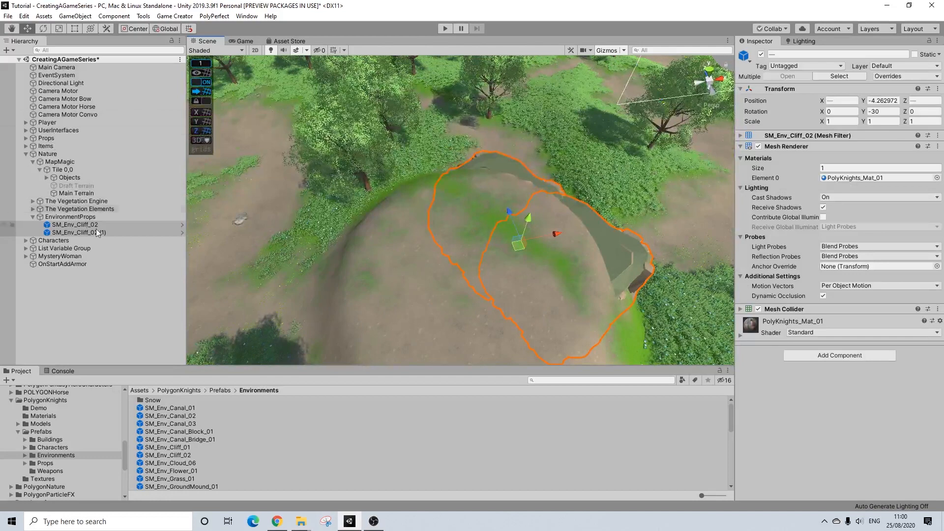
pyautogui.keyDown('alt'); pyautogui.moveTo(356, 87); pyautogui.dragTo(228, 34); pyautogui.keyUp('alt')
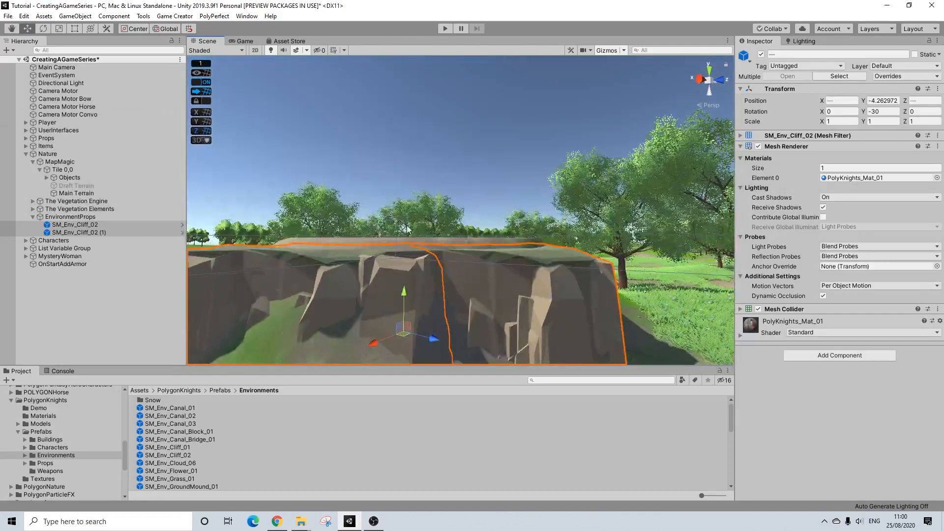
pyautogui.keyDown('alt'); pyautogui.moveTo(411, 271); pyautogui.dragTo(518, 340); pyautogui.keyUp('alt')
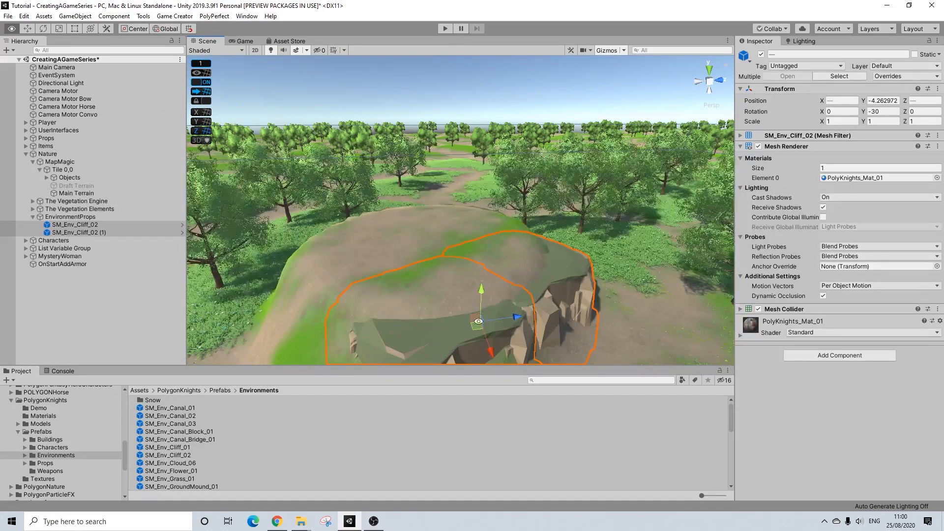
pyautogui.keyDown('alt'); pyautogui.moveTo(458, 331); pyautogui.dragTo(700, 398); pyautogui.keyUp('alt')
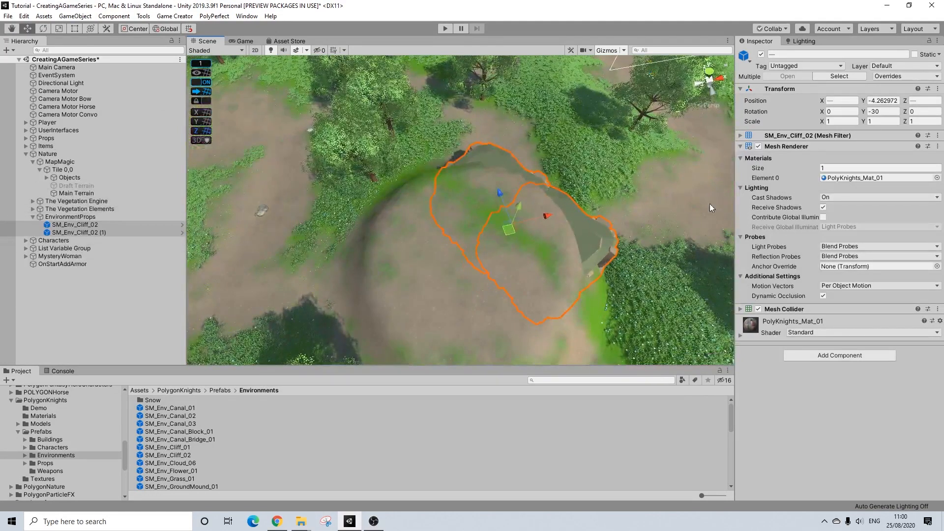
# Raise Main Terrain into broad hills around the cliff mound and across the path, using brush size 38 and strength 0.07.
pyautogui.click(74, 192)
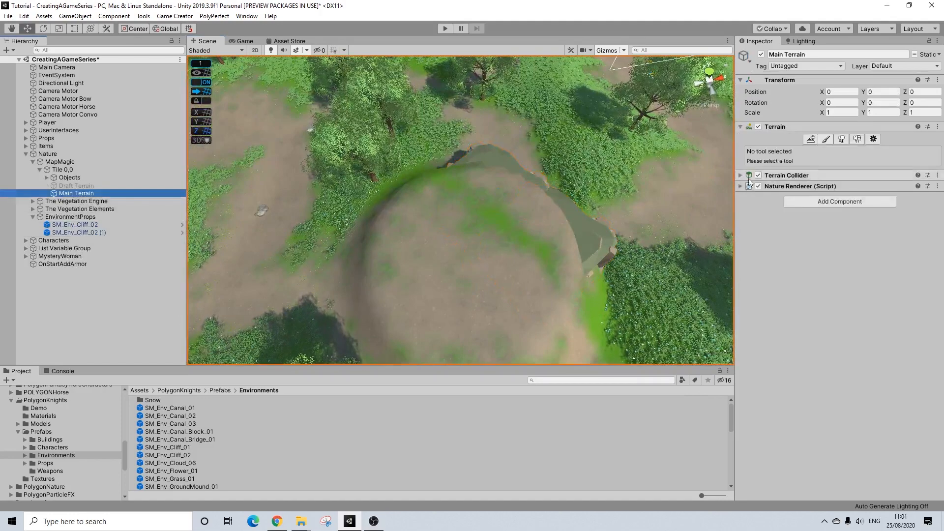
pyautogui.click(817, 139)
pyautogui.click(825, 139)
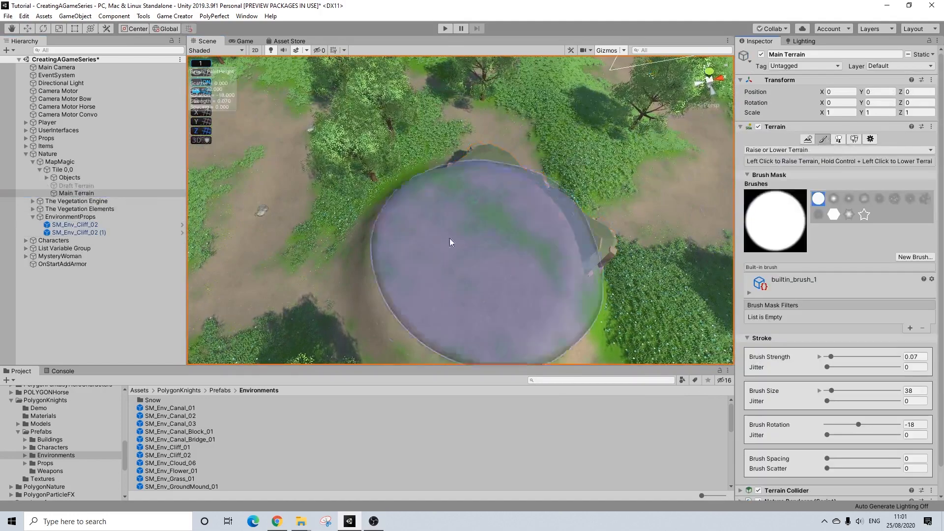
pyautogui.moveTo(451, 233)
pyautogui.mouseDown()
pyautogui.moveTo(466, 195)
pyautogui.moveTo(481, 198)
pyautogui.moveTo(509, 245)
pyautogui.moveTo(543, 260)
pyautogui.moveTo(552, 253)
pyautogui.moveTo(425, 248)
pyautogui.moveTo(447, 175)
pyautogui.moveTo(403, 147)
pyautogui.moveTo(360, 139)
pyautogui.moveTo(385, 198)
pyautogui.moveTo(406, 215)
pyautogui.moveTo(464, 177)
pyautogui.moveTo(452, 199)
pyautogui.mouseUp()
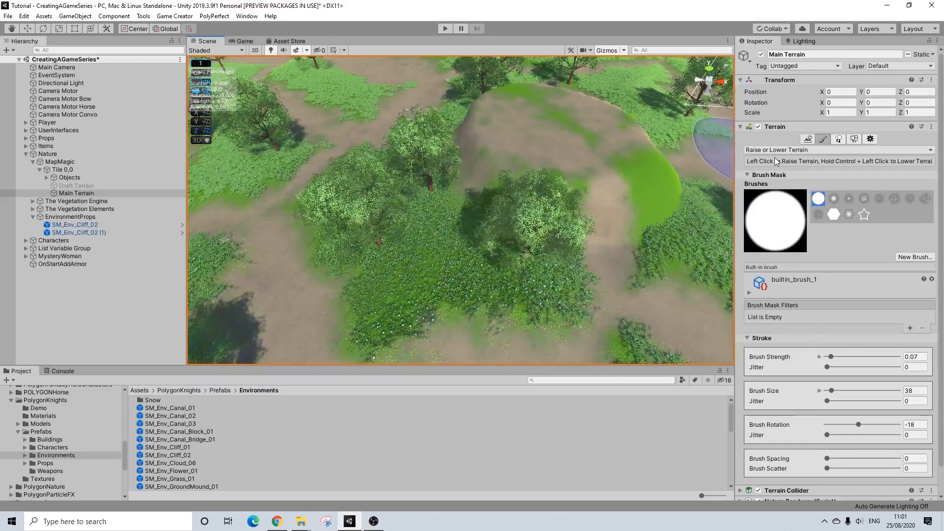
pyautogui.moveTo(473, 204)
pyautogui.mouseDown()
pyautogui.moveTo(467, 196)
pyautogui.moveTo(498, 180)
pyautogui.moveTo(471, 164)
pyautogui.moveTo(467, 172)
pyautogui.mouseUp()
pyautogui.keyDown('alt'); pyautogui.moveTo(538, 206); pyautogui.dragTo(459, 140); pyautogui.keyUp('alt')
pyautogui.click(513, 185)
pyautogui.keyDown('alt'); pyautogui.moveTo(475, 172); pyautogui.dragTo(708, 217); pyautogui.keyUp('alt')
pyautogui.click(404, 176)
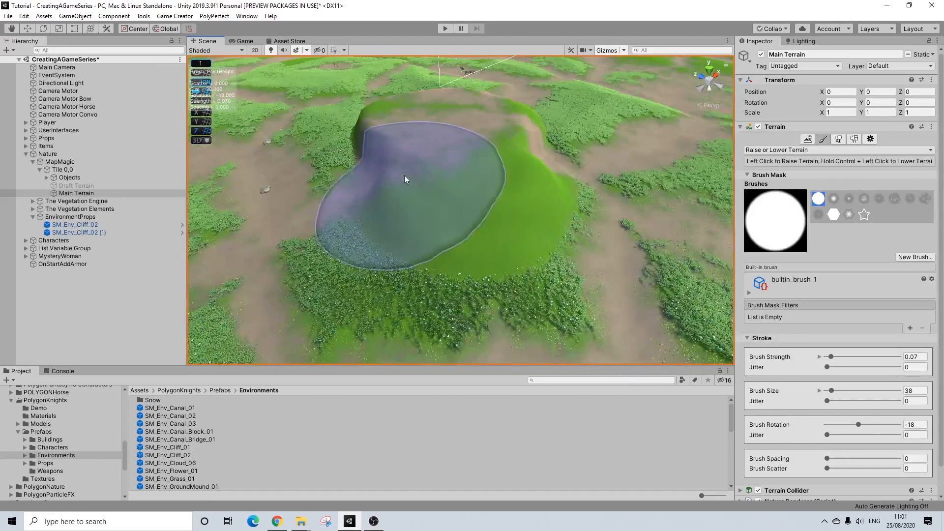
pyautogui.moveTo(391, 176); pyautogui.dragTo(374, 183)
pyautogui.moveTo(525, 188)
pyautogui.mouseDown()
pyautogui.moveTo(532, 179)
pyautogui.moveTo(530, 195)
pyautogui.mouseUp()
pyautogui.keyDown('alt'); pyautogui.moveTo(322, 135); pyautogui.dragTo(305, 124); pyautogui.keyUp('alt')
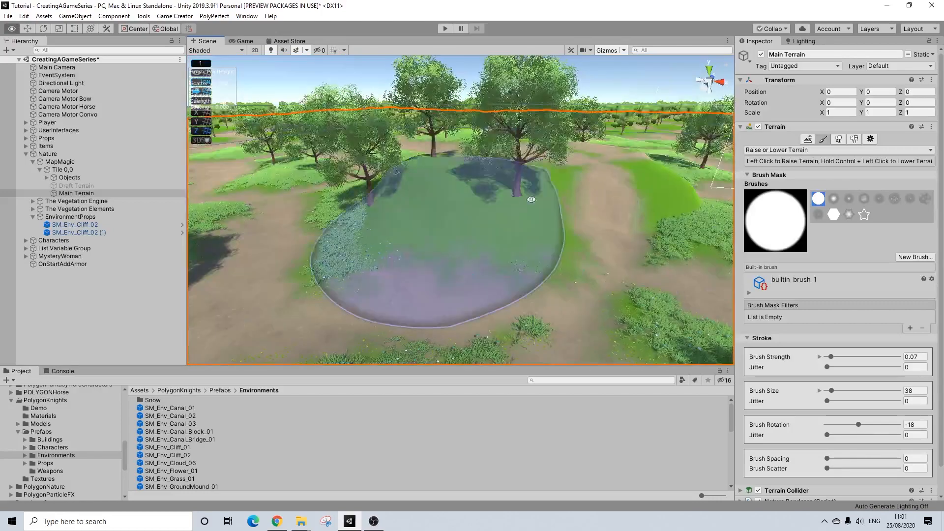
pyautogui.moveTo(541, 172)
pyautogui.mouseDown()
pyautogui.moveTo(559, 160)
pyautogui.moveTo(553, 173)
pyautogui.moveTo(562, 177)
pyautogui.mouseUp()
pyautogui.moveTo(562, 177)
pyautogui.keyDown('alt'); pyautogui.mouseDown()
pyautogui.moveTo(485, 185)
pyautogui.moveTo(348, 158)
pyautogui.moveTo(556, 195)
pyautogui.moveTo(504, 199)
pyautogui.moveTo(670, 251)
pyautogui.mouseUp(); pyautogui.keyUp('alt')
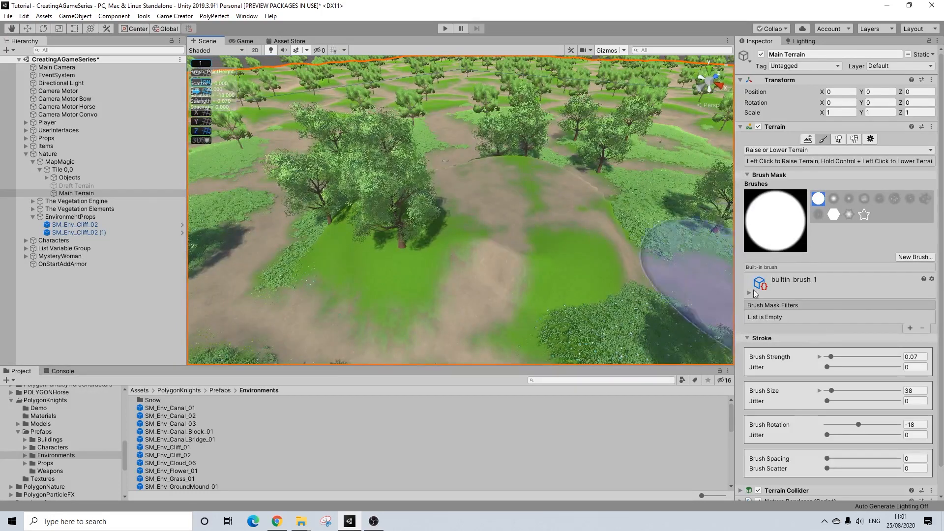
# Smooth the raised hills' slopes with the Smooth Height tool, using brush size 47 and strength 0.134.
pyautogui.click(779, 149)
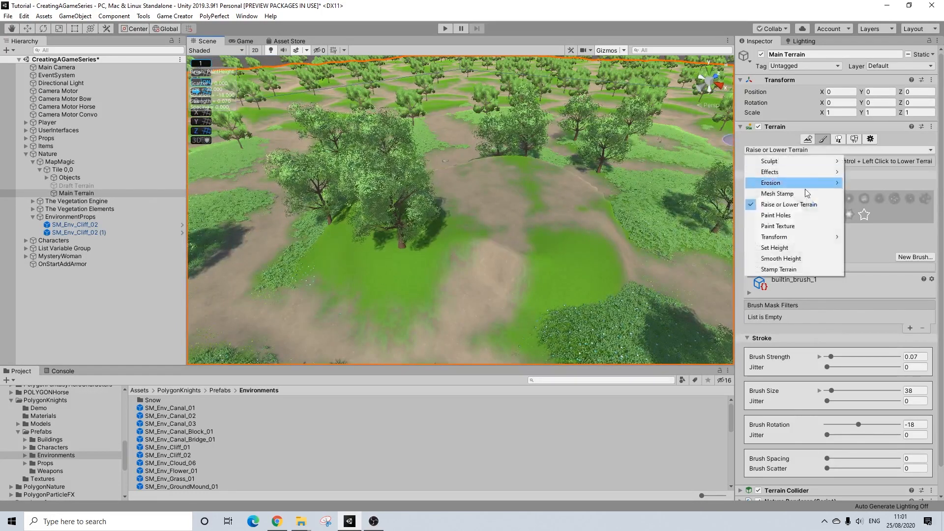
pyautogui.click(780, 258)
pyautogui.moveTo(456, 224)
pyautogui.mouseDown()
pyautogui.moveTo(415, 219)
pyautogui.moveTo(414, 231)
pyautogui.moveTo(647, 245)
pyautogui.mouseUp()
pyautogui.moveTo(565, 231)
pyautogui.mouseDown()
pyautogui.moveTo(510, 228)
pyautogui.moveTo(480, 182)
pyautogui.moveTo(495, 174)
pyautogui.moveTo(465, 198)
pyautogui.moveTo(395, 171)
pyautogui.moveTo(263, 222)
pyautogui.mouseUp()
pyautogui.moveTo(482, 162); pyautogui.dragTo(483, 181)
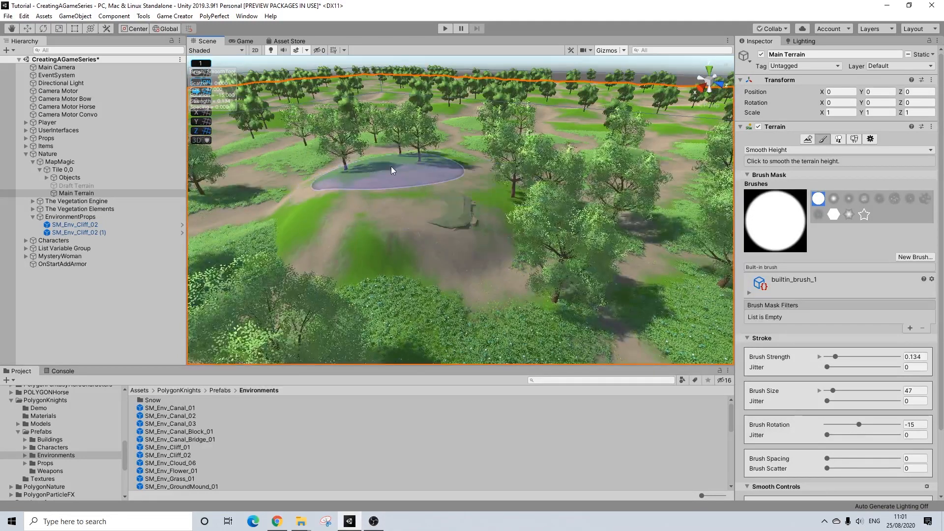
pyautogui.moveTo(480, 190)
pyautogui.mouseDown()
pyautogui.moveTo(486, 180)
pyautogui.moveTo(339, 194)
pyautogui.moveTo(274, 232)
pyautogui.moveTo(432, 253)
pyautogui.moveTo(506, 169)
pyautogui.mouseUp()
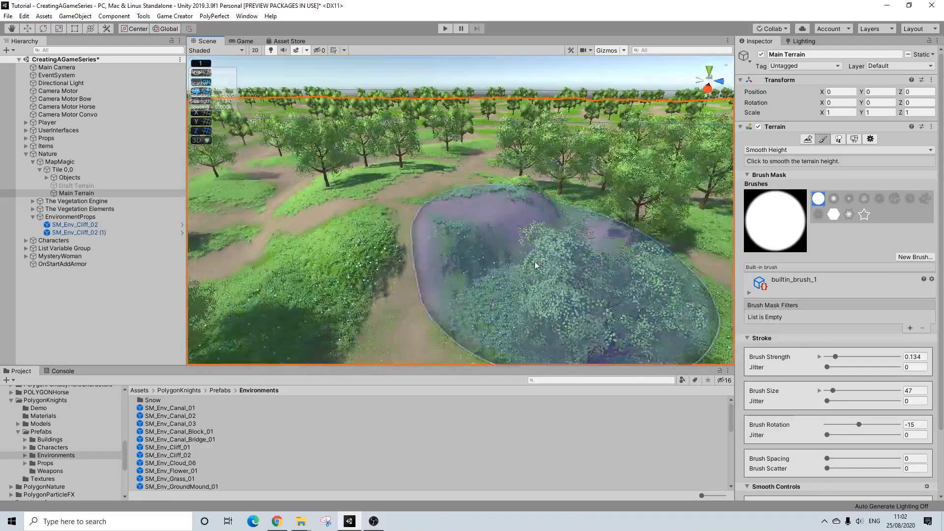
pyautogui.moveTo(404, 162)
pyautogui.keyDown('alt'); pyautogui.mouseDown()
pyautogui.moveTo(492, 183)
pyautogui.moveTo(359, 159)
pyautogui.moveTo(255, 163)
pyautogui.moveTo(391, 203)
pyautogui.moveTo(430, 179)
pyautogui.moveTo(413, 214)
pyautogui.moveTo(489, 225)
pyautogui.moveTo(538, 158)
pyautogui.moveTo(599, 133)
pyautogui.moveTo(495, 182)
pyautogui.moveTo(359, 167)
pyautogui.moveTo(590, 246)
pyautogui.moveTo(550, 267)
pyautogui.mouseUp(); pyautogui.keyUp('alt')
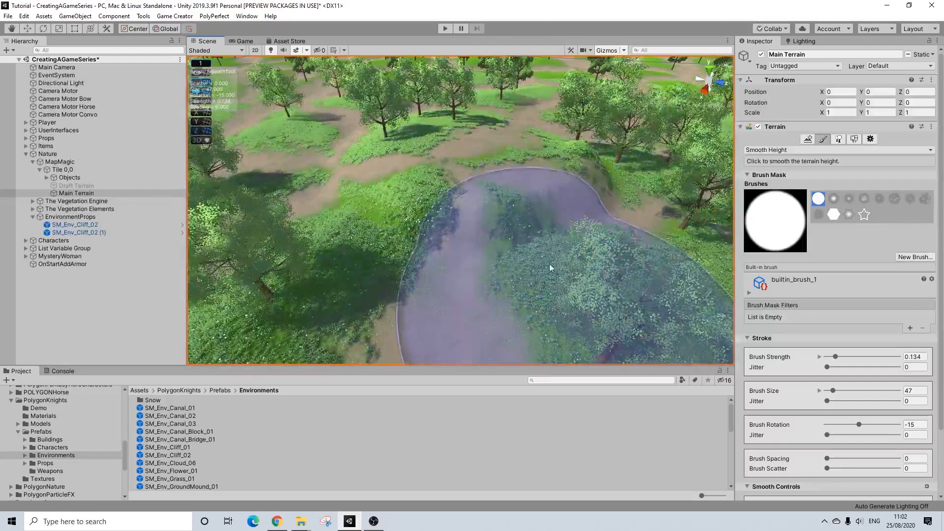
pyautogui.click(769, 150)
pyautogui.click(782, 259)
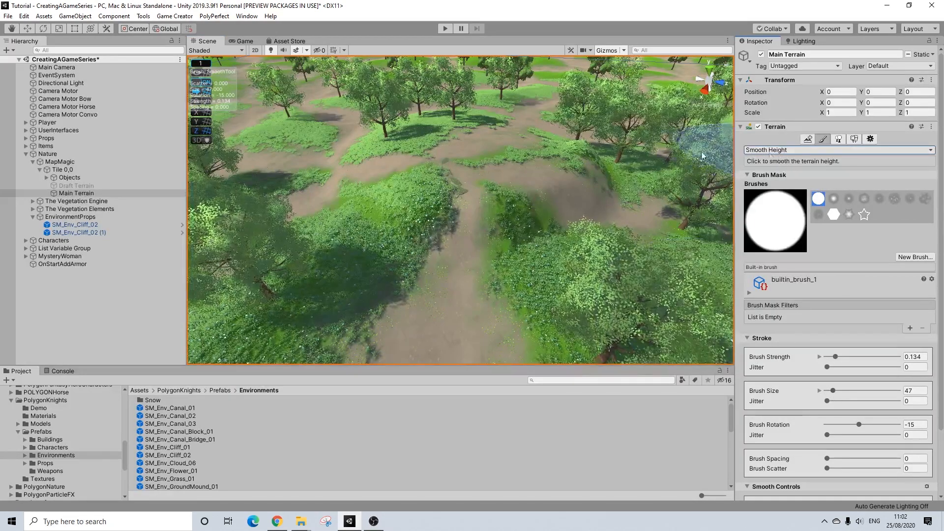
# Locate the buried SM_Env_Cliff_02 and set Main Terrain's Raise or Lower Terrain brush to size 4.
pyautogui.click(74, 226)
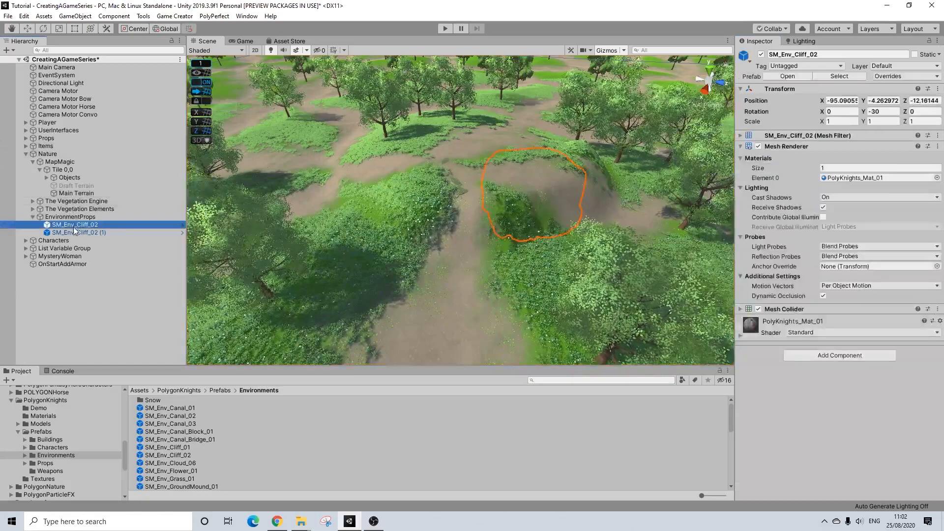
pyautogui.keyDown('alt'); pyautogui.moveTo(383, 217); pyautogui.dragTo(536, 263); pyautogui.keyUp('alt')
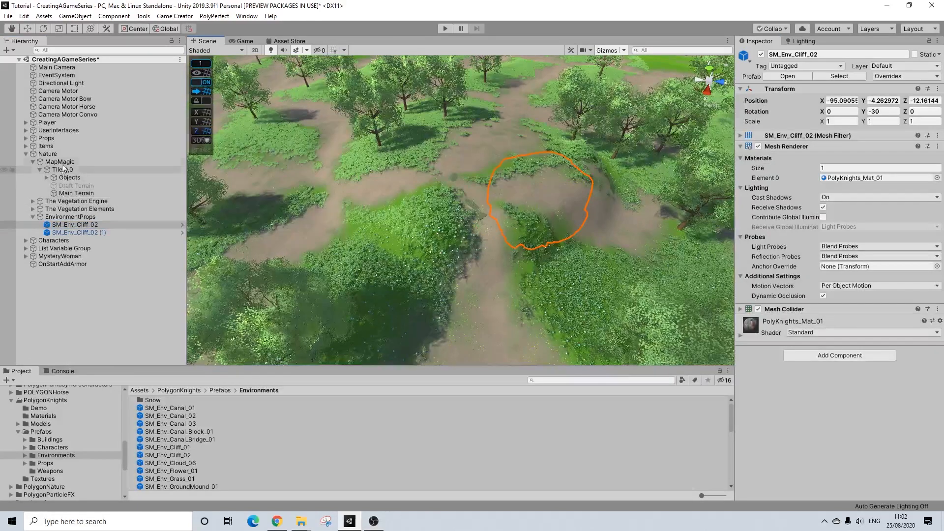
pyautogui.click(66, 191)
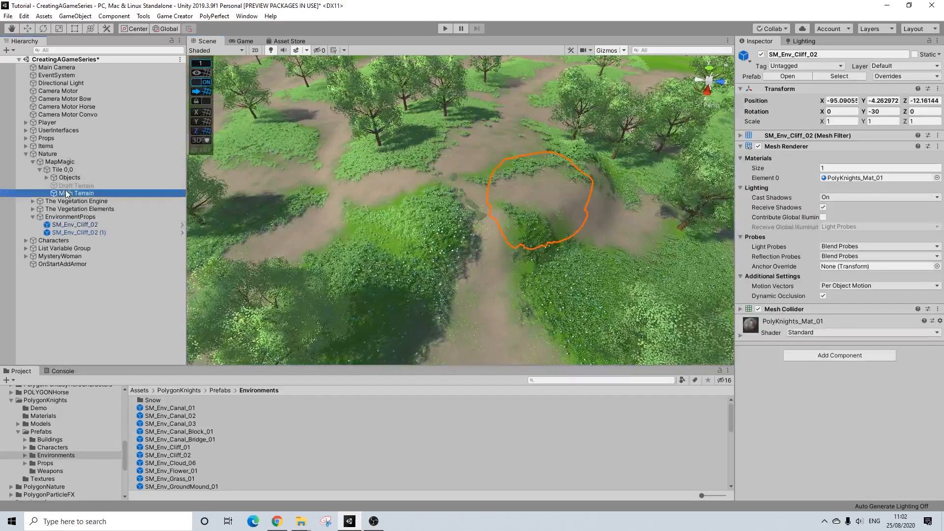
pyautogui.click(774, 150)
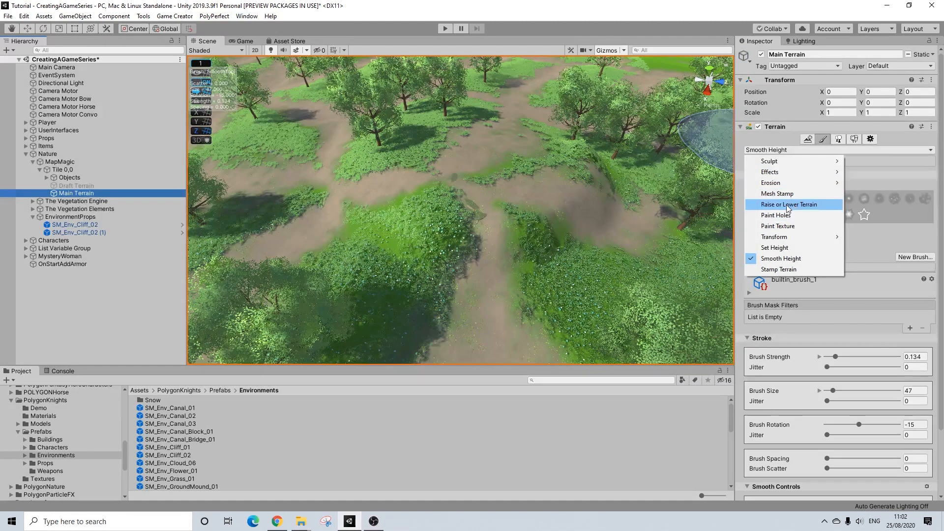
pyautogui.click(788, 205)
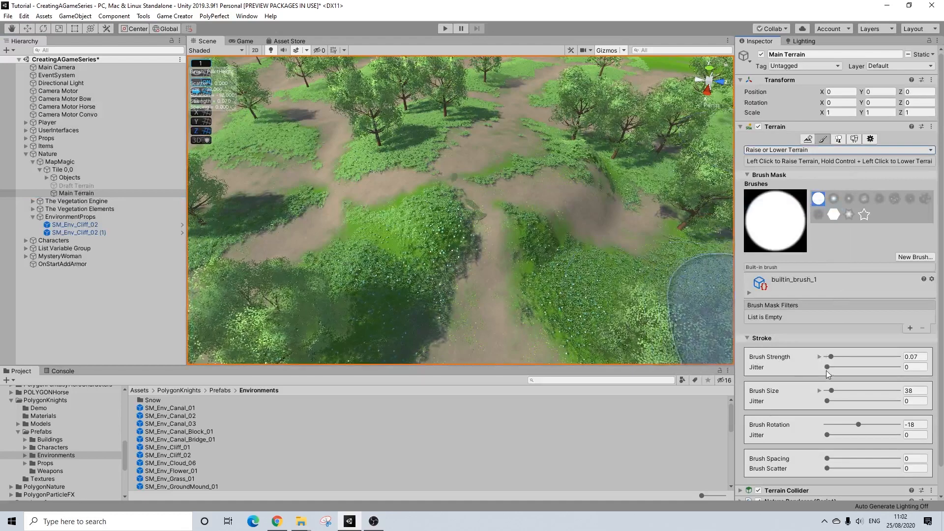
pyautogui.moveTo(830, 388); pyautogui.dragTo(829, 390)
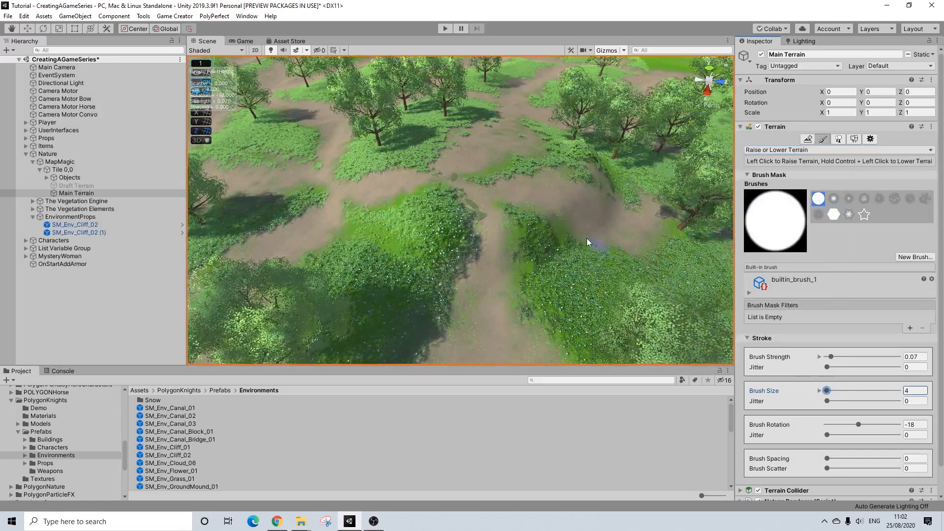
# Lower the terrain in front of the buried cliffs to carve out their rock faces from the mound.
pyautogui.moveTo(590, 236)
pyautogui.mouseDown()
pyautogui.moveTo(561, 237)
pyautogui.moveTo(589, 228)
pyautogui.moveTo(543, 231)
pyautogui.mouseUp()
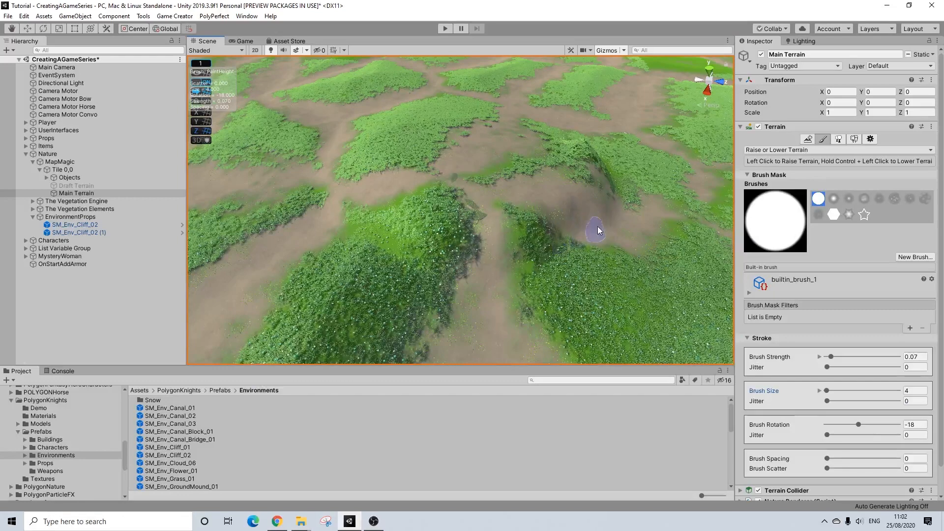
pyautogui.moveTo(565, 204)
pyautogui.mouseDown()
pyautogui.moveTo(506, 232)
pyautogui.moveTo(531, 230)
pyautogui.mouseUp()
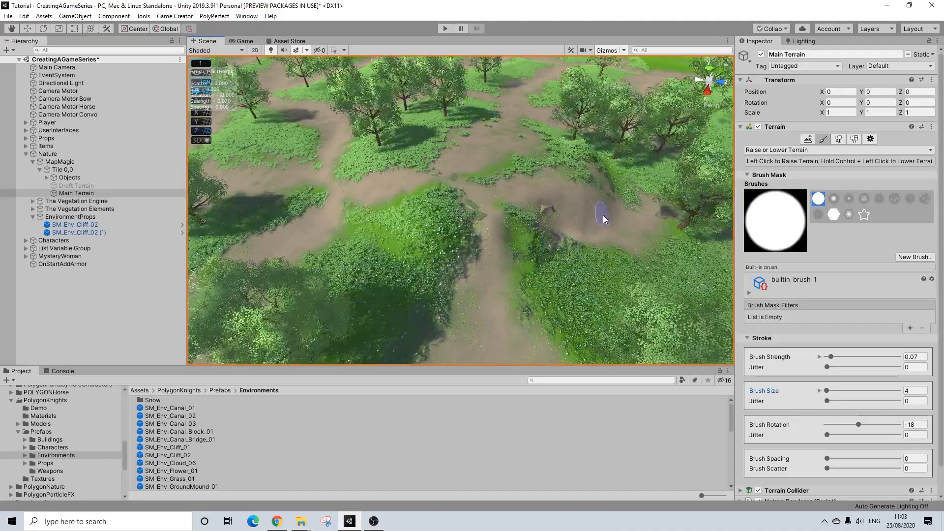
pyautogui.keyDown('alt'); pyautogui.moveTo(372, 210); pyautogui.dragTo(341, 185); pyautogui.keyUp('alt')
pyautogui.keyDown('alt'); pyautogui.scroll(8, 413, 199); pyautogui.keyUp('alt')
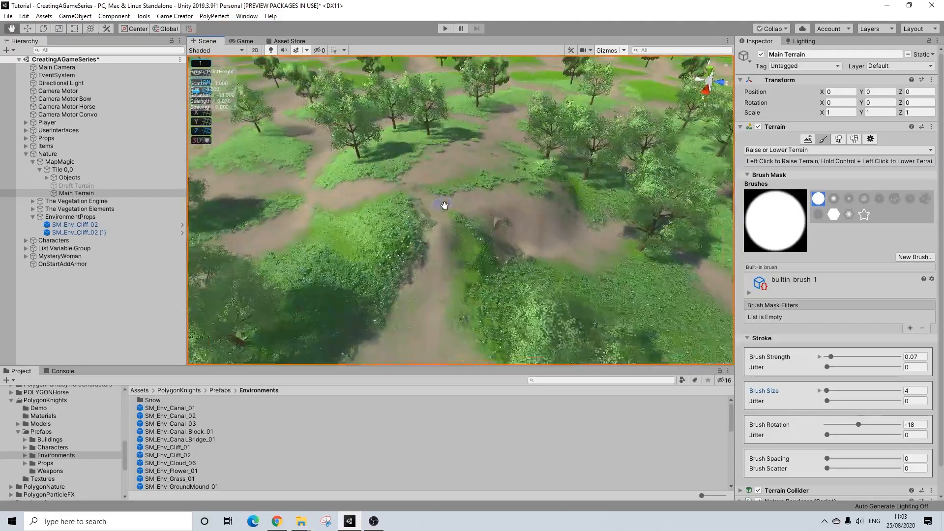
pyautogui.moveTo(616, 265)
pyautogui.keyDown('alt'); pyautogui.mouseDown()
pyautogui.moveTo(508, 208)
pyautogui.moveTo(532, 221)
pyautogui.mouseUp(); pyautogui.keyUp('alt')
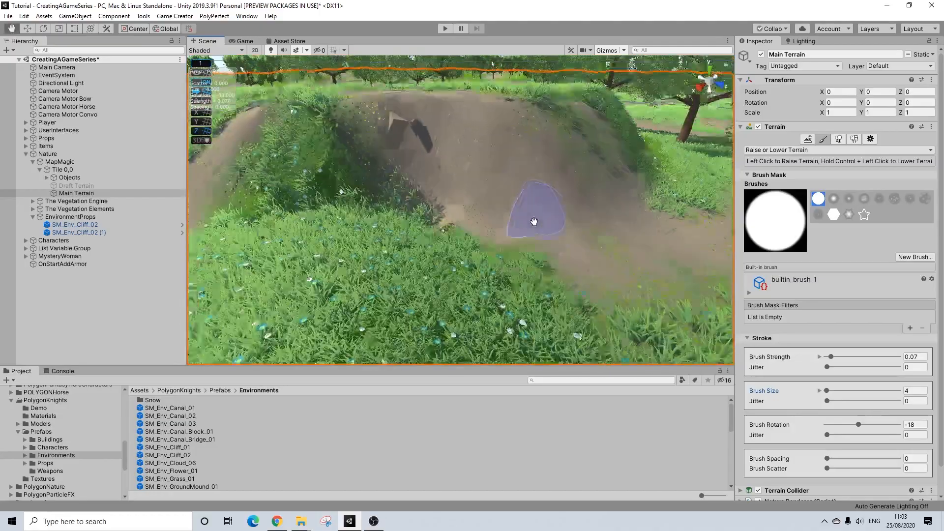
pyautogui.moveTo(463, 177)
pyautogui.keyDown('alt'); pyautogui.mouseDown()
pyautogui.moveTo(482, 241)
pyautogui.moveTo(441, 228)
pyautogui.moveTo(400, 232)
pyautogui.mouseUp(); pyautogui.keyUp('alt')
pyautogui.moveTo(324, 257)
pyautogui.keyDown('ctrl'); pyautogui.mouseDown()
pyautogui.moveTo(339, 268)
pyautogui.moveTo(320, 279)
pyautogui.moveTo(451, 271)
pyautogui.moveTo(512, 260)
pyautogui.moveTo(493, 240)
pyautogui.moveTo(519, 239)
pyautogui.moveTo(485, 226)
pyautogui.moveTo(558, 240)
pyautogui.moveTo(524, 243)
pyautogui.moveTo(501, 221)
pyautogui.moveTo(520, 220)
pyautogui.moveTo(496, 224)
pyautogui.moveTo(503, 217)
pyautogui.moveTo(524, 233)
pyautogui.moveTo(507, 212)
pyautogui.moveTo(460, 206)
pyautogui.moveTo(497, 206)
pyautogui.moveTo(503, 217)
pyautogui.moveTo(495, 214)
pyautogui.mouseUp(); pyautogui.keyUp('ctrl')
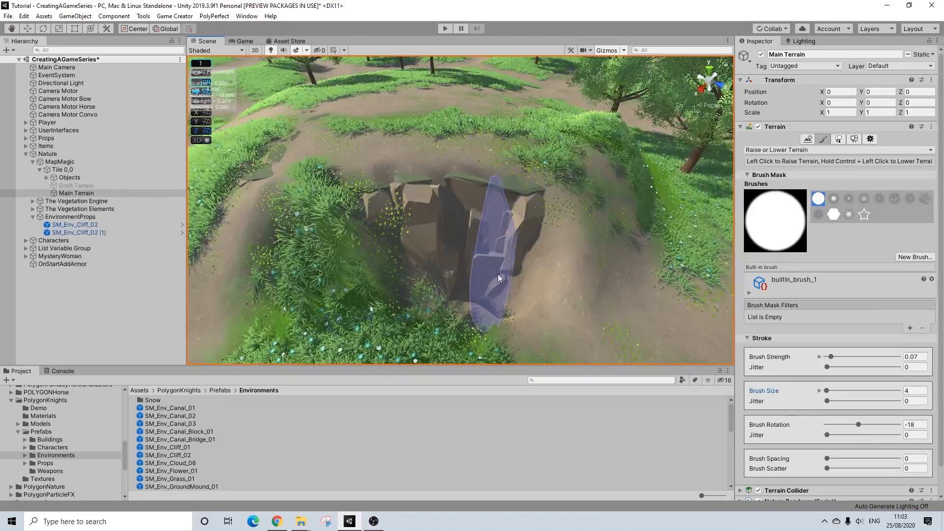
pyautogui.keyDown('ctrl'); pyautogui.moveTo(491, 264); pyautogui.dragTo(547, 263); pyautogui.keyUp('ctrl')
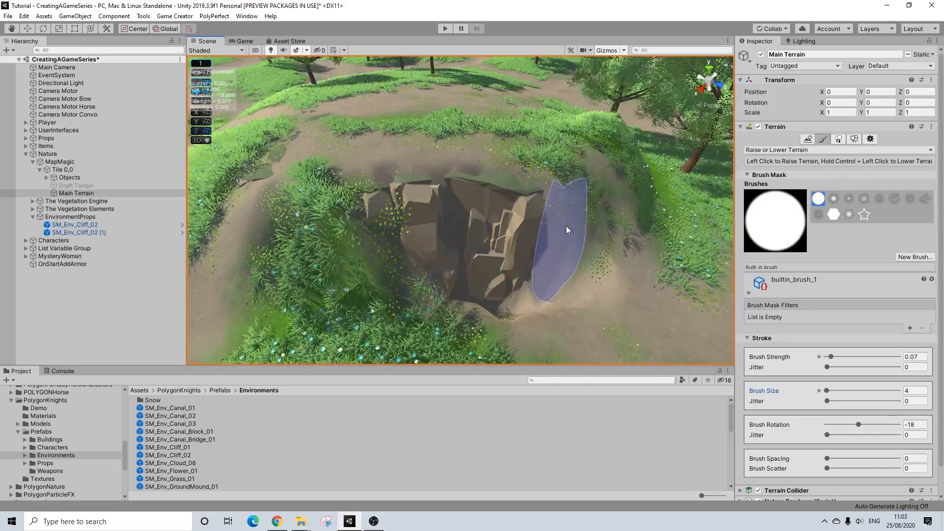
pyautogui.keyDown('ctrl'); pyautogui.moveTo(597, 232); pyautogui.dragTo(522, 238); pyautogui.keyUp('ctrl')
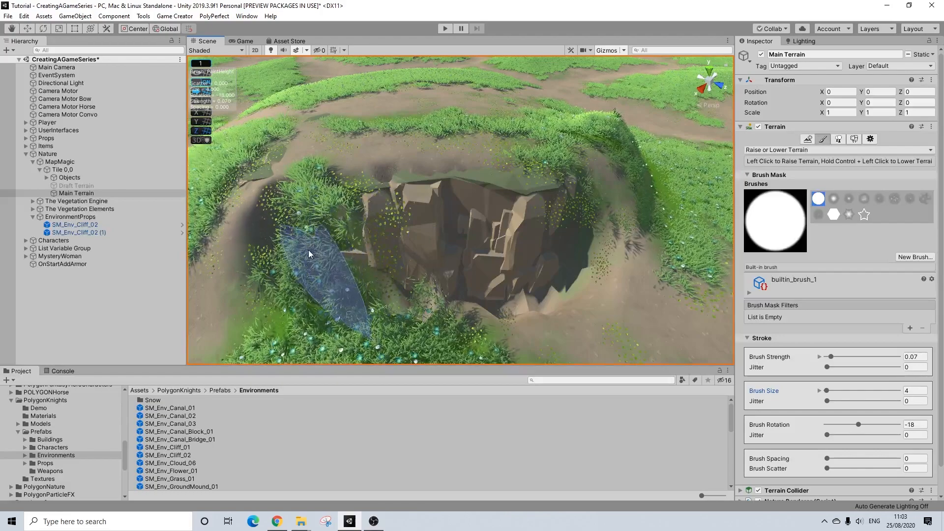
# Erase the grass details in front of the carved cliff face with the Paint Details tool at brush size 1.4.
pyautogui.moveTo(347, 244)
pyautogui.keyDown('alt'); pyautogui.mouseDown()
pyautogui.moveTo(601, 213)
pyautogui.moveTo(536, 238)
pyautogui.moveTo(575, 232)
pyautogui.moveTo(552, 298)
pyautogui.moveTo(538, 229)
pyautogui.moveTo(421, 211)
pyautogui.moveTo(492, 231)
pyautogui.moveTo(394, 205)
pyautogui.moveTo(497, 206)
pyautogui.mouseUp(); pyautogui.keyUp('alt')
pyautogui.click(788, 151)
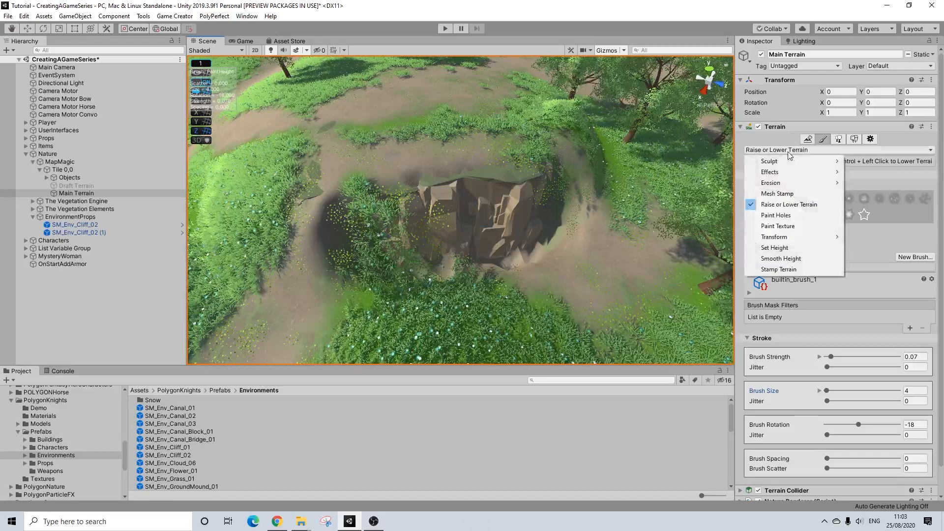
pyautogui.click(838, 140)
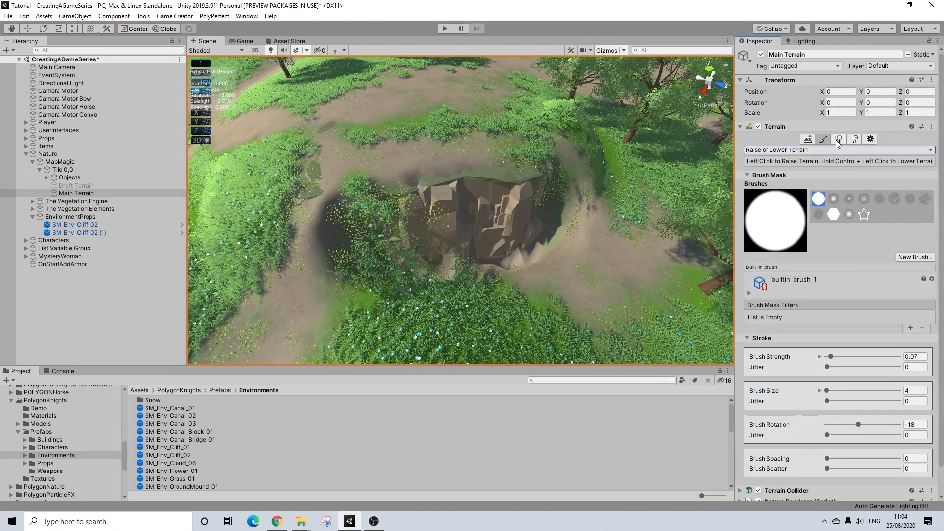
pyautogui.click(838, 140)
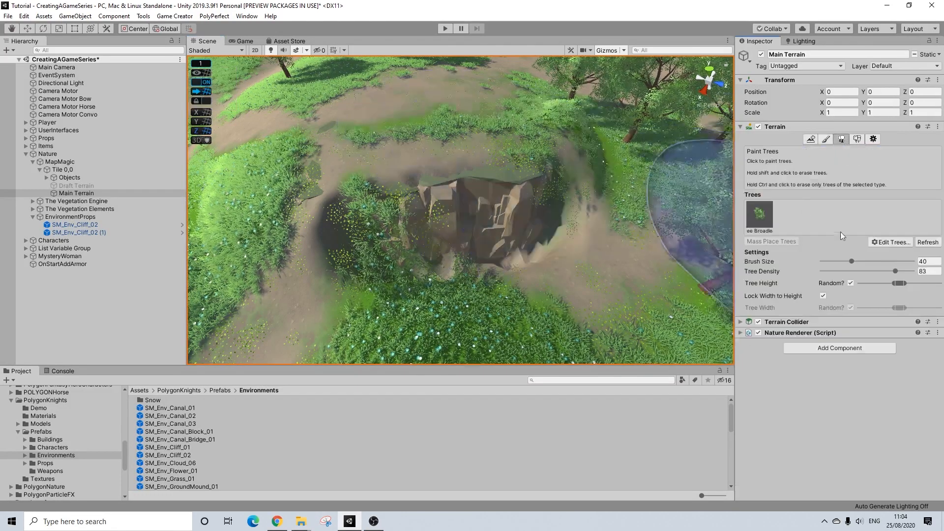
pyautogui.click(826, 141)
pyautogui.click(770, 150)
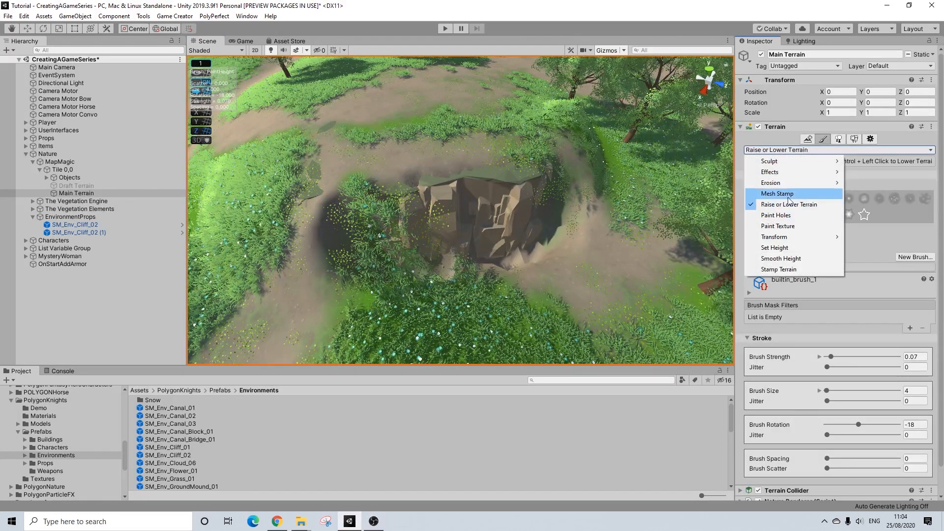
pyautogui.click(842, 140)
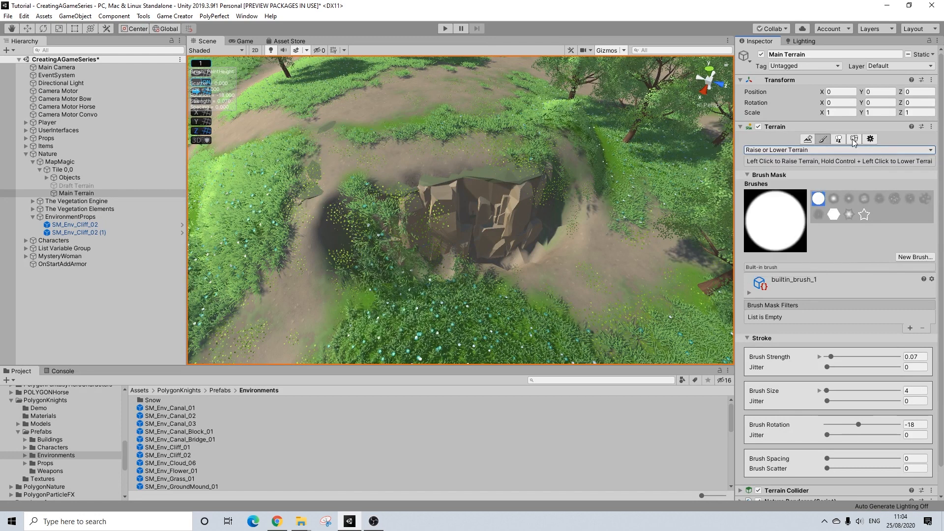
pyautogui.click(853, 139)
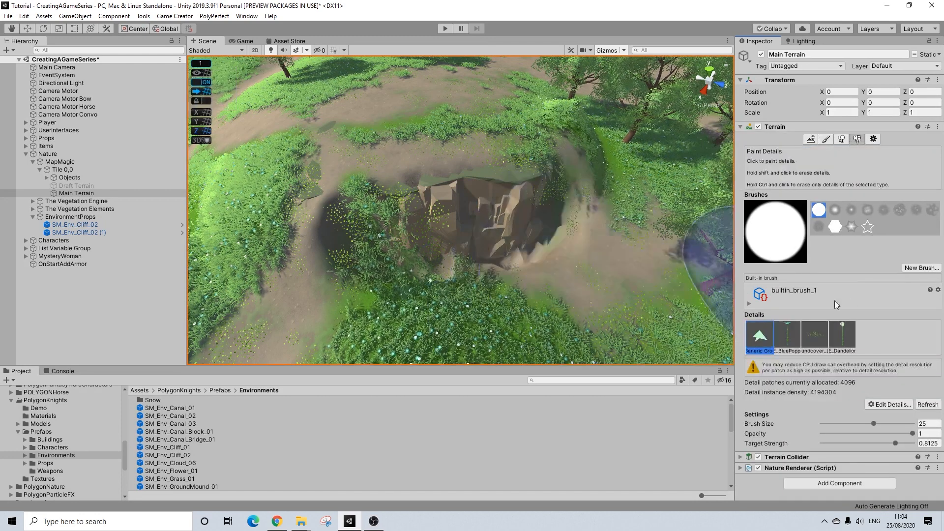
pyautogui.moveTo(873, 424); pyautogui.dragTo(819, 425)
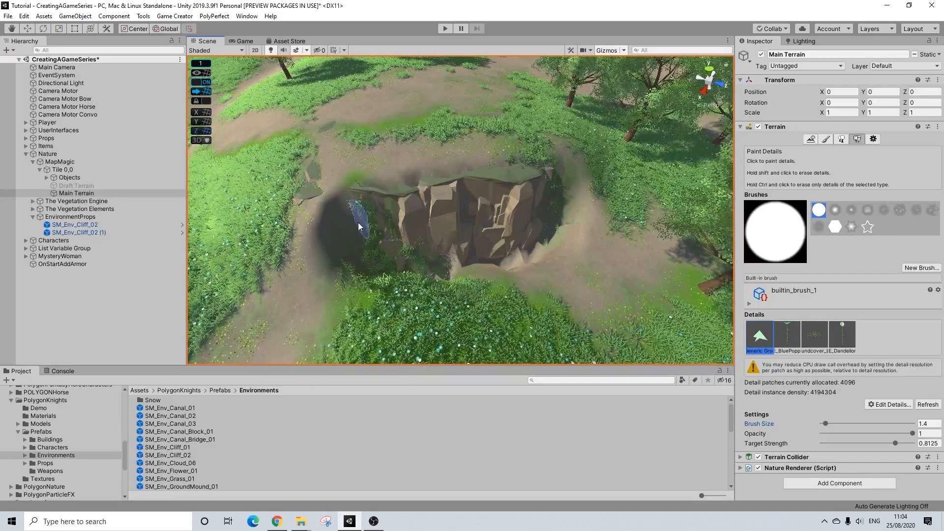
pyautogui.keyDown('alt'); pyautogui.moveTo(442, 221); pyautogui.dragTo(370, 219); pyautogui.keyUp('alt')
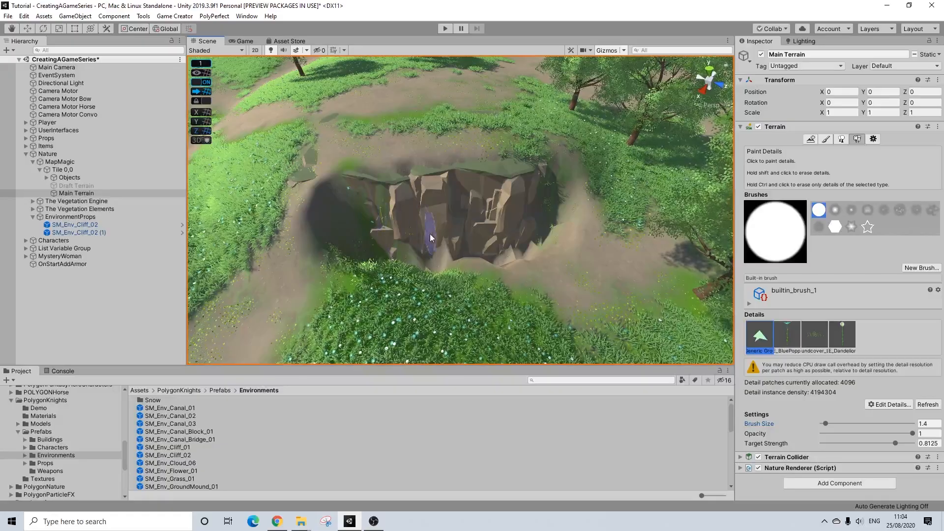
pyautogui.keyDown('alt'); pyautogui.moveTo(442, 239); pyautogui.dragTo(467, 212); pyautogui.keyUp('alt')
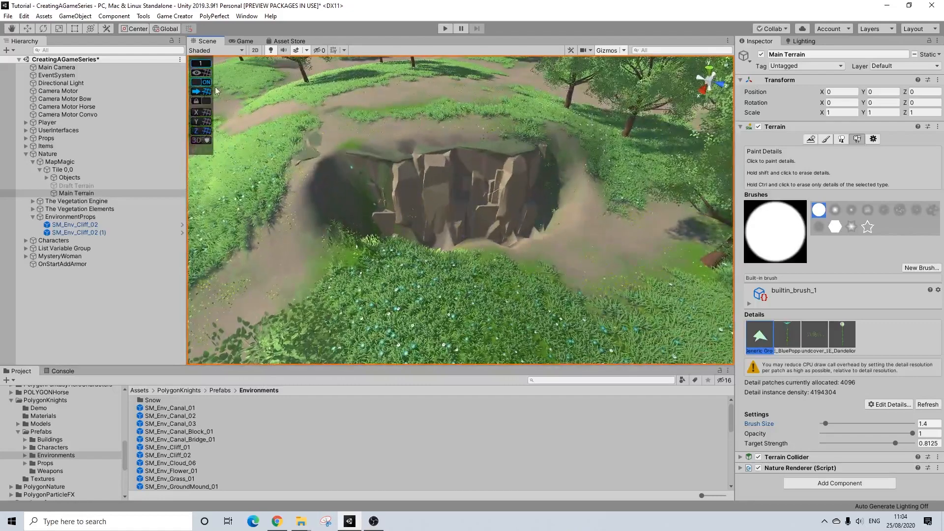
# Smooth the terrain around the carved cliff face with the Smooth Height tool at brush size 20.
pyautogui.click(825, 139)
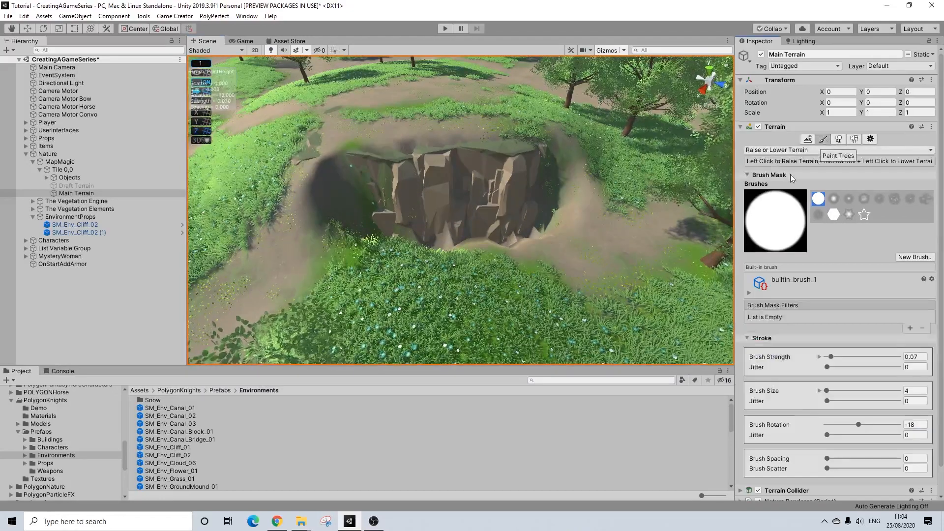
pyautogui.click(788, 150)
pyautogui.click(779, 259)
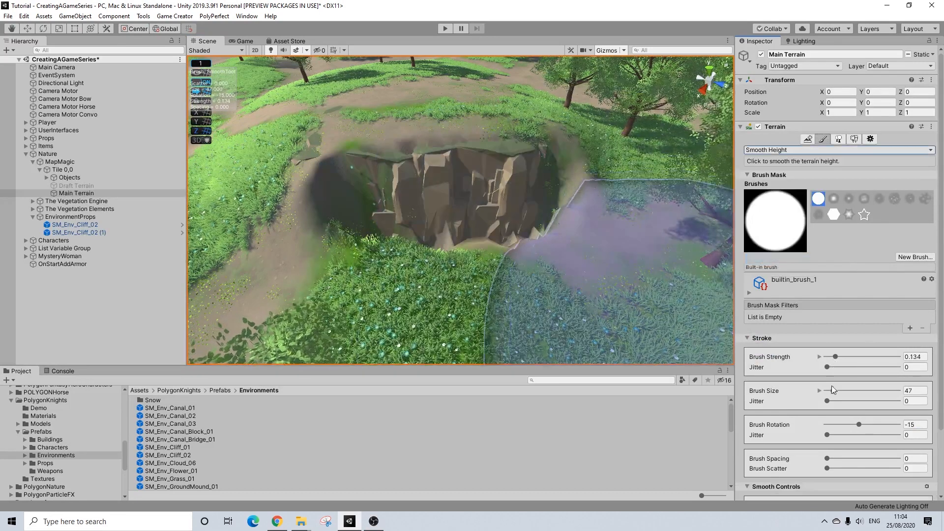
pyautogui.moveTo(833, 390); pyautogui.dragTo(829, 391)
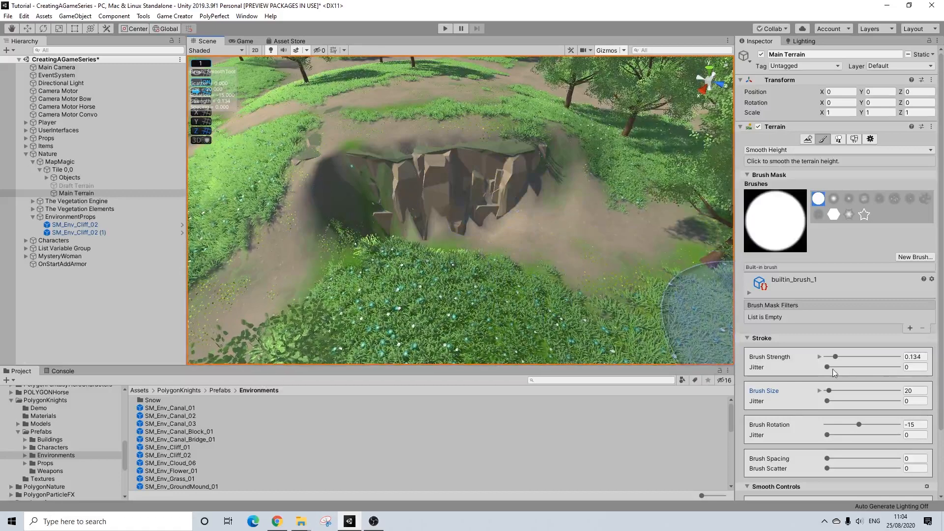
# Smooth the ground along the cliffs' base using Smooth Height with strength 0.08 and brush size 10.
pyautogui.moveTo(834, 357); pyautogui.dragTo(831, 356)
pyautogui.moveTo(829, 389); pyautogui.dragTo(827, 391)
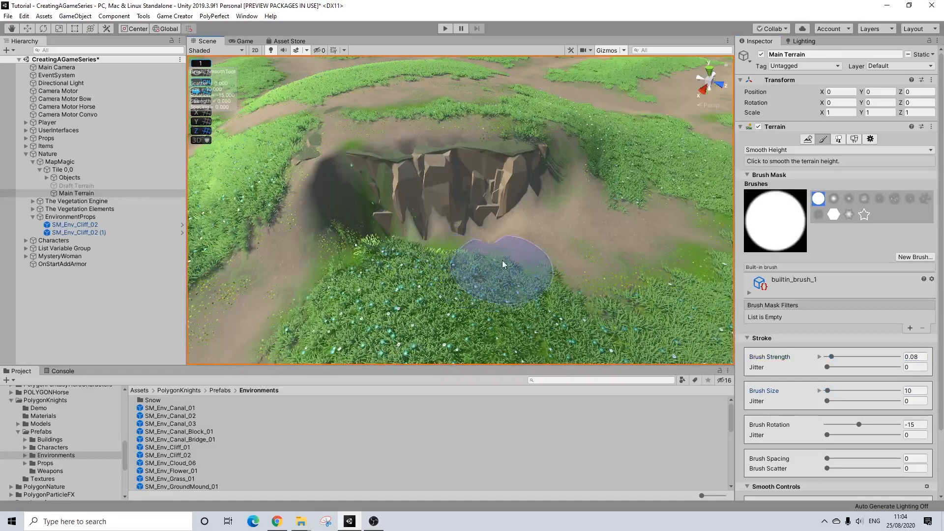
pyautogui.moveTo(491, 244)
pyautogui.mouseDown()
pyautogui.moveTo(499, 243)
pyautogui.moveTo(397, 251)
pyautogui.moveTo(470, 249)
pyautogui.moveTo(465, 241)
pyautogui.moveTo(516, 246)
pyautogui.moveTo(355, 258)
pyautogui.mouseUp()
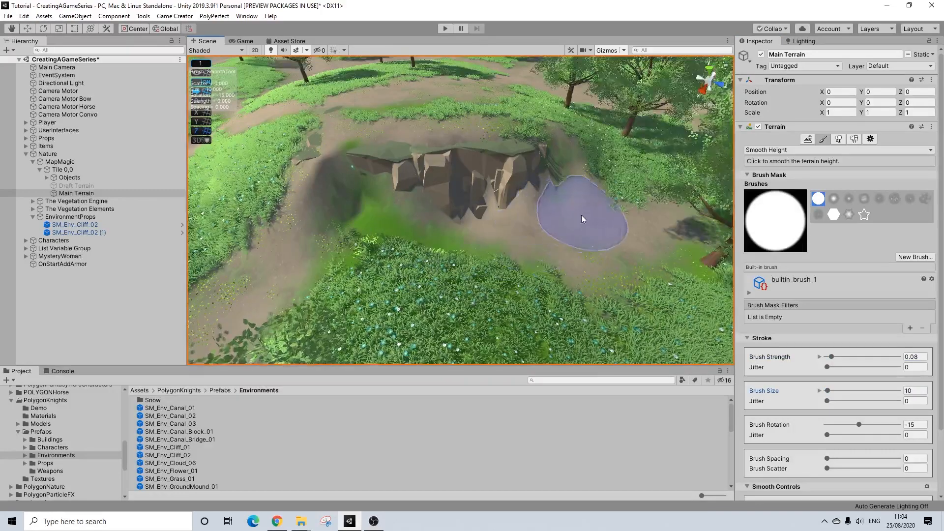
pyautogui.moveTo(605, 200)
pyautogui.keyDown('alt'); pyautogui.mouseDown()
pyautogui.moveTo(624, 224)
pyautogui.moveTo(578, 241)
pyautogui.mouseUp(); pyautogui.keyUp('alt')
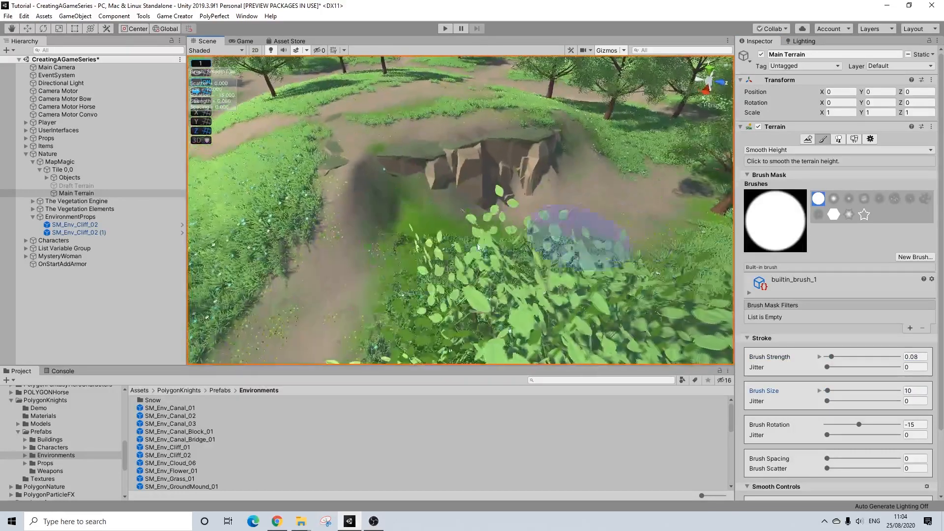
pyautogui.moveTo(390, 233)
pyautogui.mouseDown()
pyautogui.moveTo(383, 236)
pyautogui.moveTo(421, 235)
pyautogui.moveTo(391, 231)
pyautogui.moveTo(412, 222)
pyautogui.moveTo(529, 225)
pyautogui.moveTo(532, 238)
pyautogui.mouseUp()
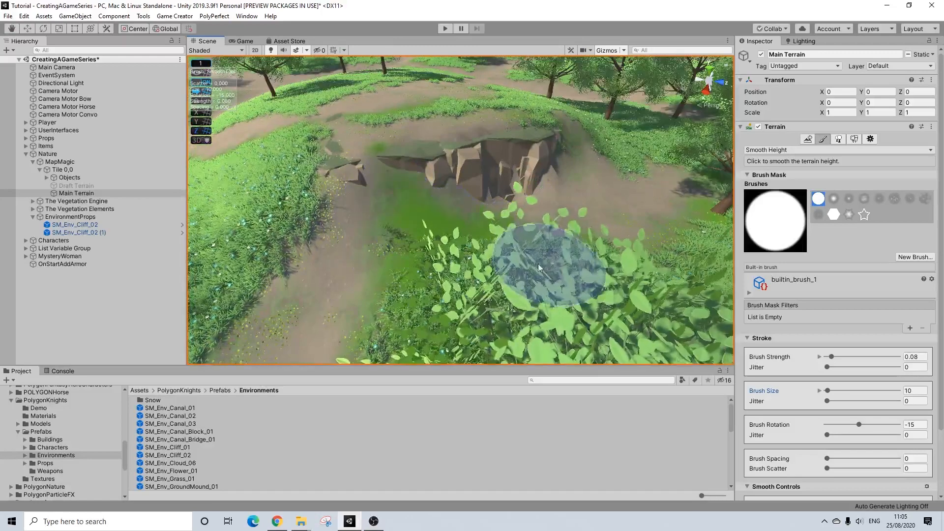
pyautogui.keyDown('alt'); pyautogui.moveTo(558, 269); pyautogui.dragTo(575, 280); pyautogui.keyUp('alt')
# Lower the terrain along the base of both cliffs with Raise or Lower Terrain to expose their rock faces.
pyautogui.click(806, 149)
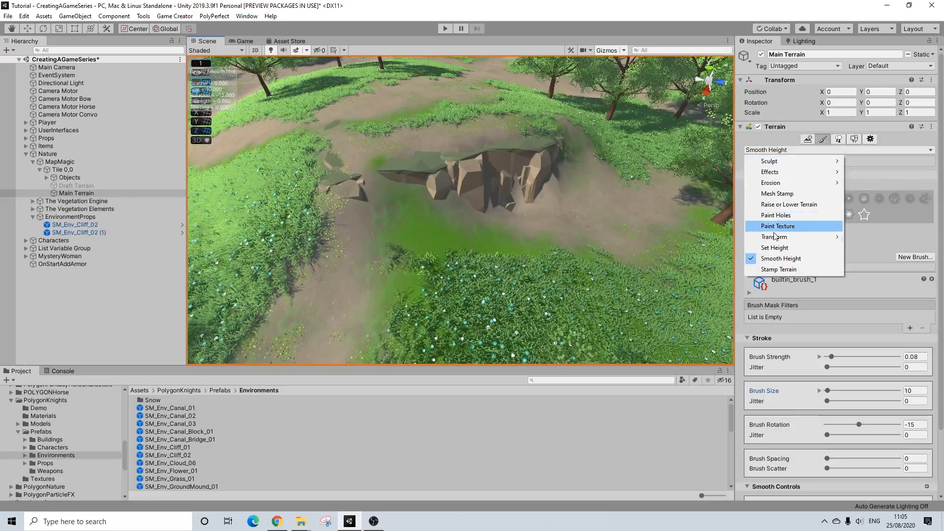
pyautogui.click(783, 205)
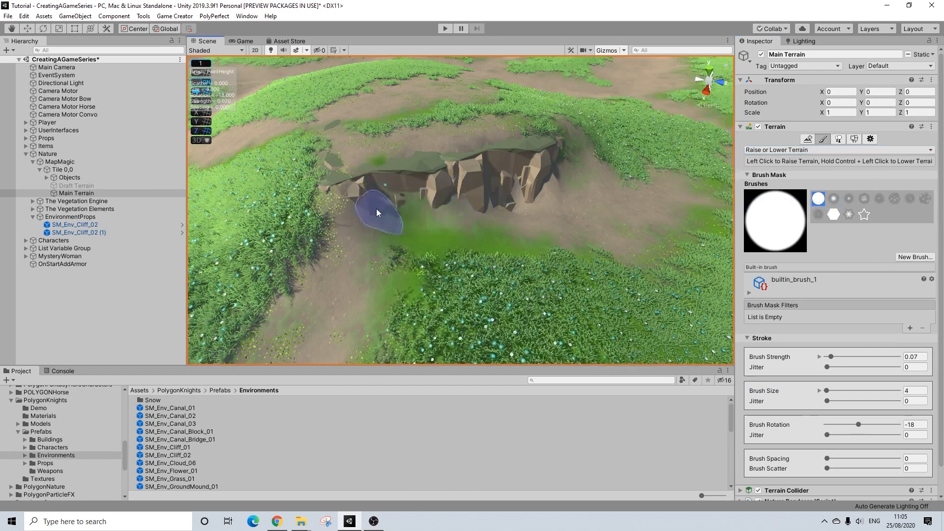
pyautogui.moveTo(371, 203)
pyautogui.keyDown('ctrl'); pyautogui.mouseDown()
pyautogui.moveTo(357, 237)
pyautogui.moveTo(379, 245)
pyautogui.mouseUp(); pyautogui.keyUp('ctrl')
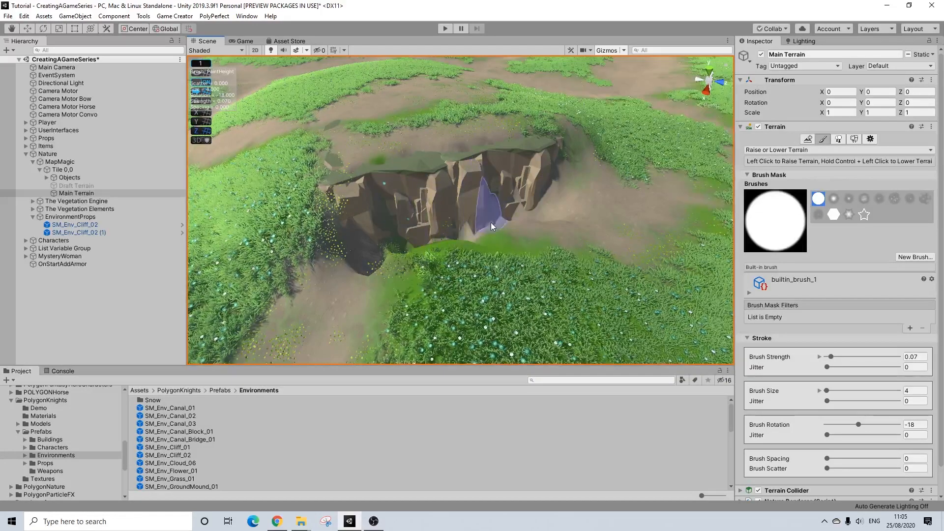
pyautogui.keyDown('alt'); pyautogui.moveTo(491, 222); pyautogui.dragTo(686, 243); pyautogui.keyUp('alt')
pyautogui.moveTo(526, 231)
pyautogui.keyDown('alt'); pyautogui.mouseDown()
pyautogui.moveTo(577, 255)
pyautogui.moveTo(497, 250)
pyautogui.moveTo(429, 269)
pyautogui.mouseUp(); pyautogui.keyUp('alt')
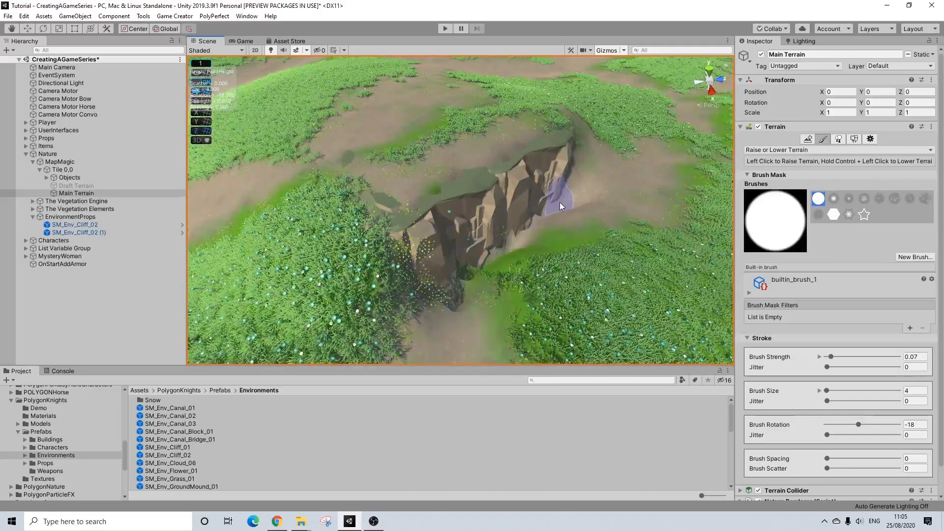
pyautogui.keyDown('alt'); pyautogui.moveTo(565, 204); pyautogui.dragTo(447, 224); pyautogui.keyUp('alt')
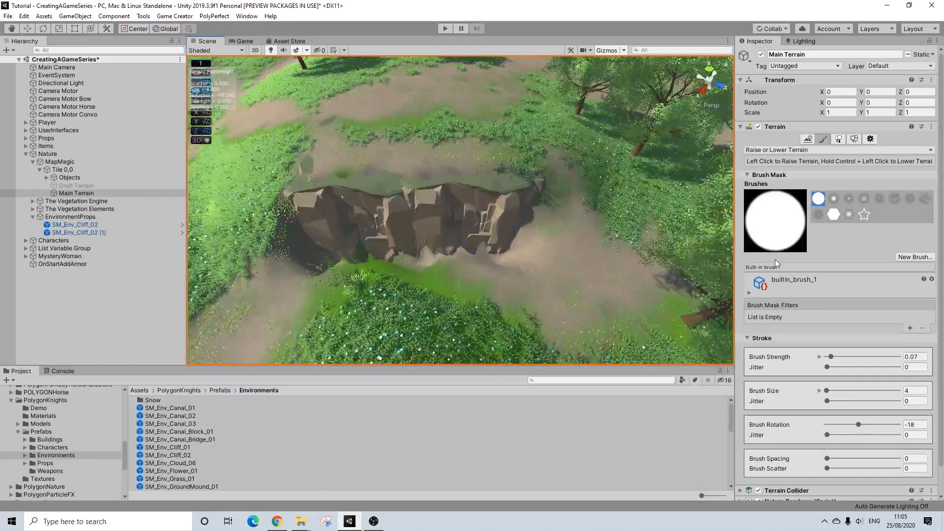
# Smooth the lowered ground in front of the cliffs with Smooth Height at brush size 10.
pyautogui.click(777, 150)
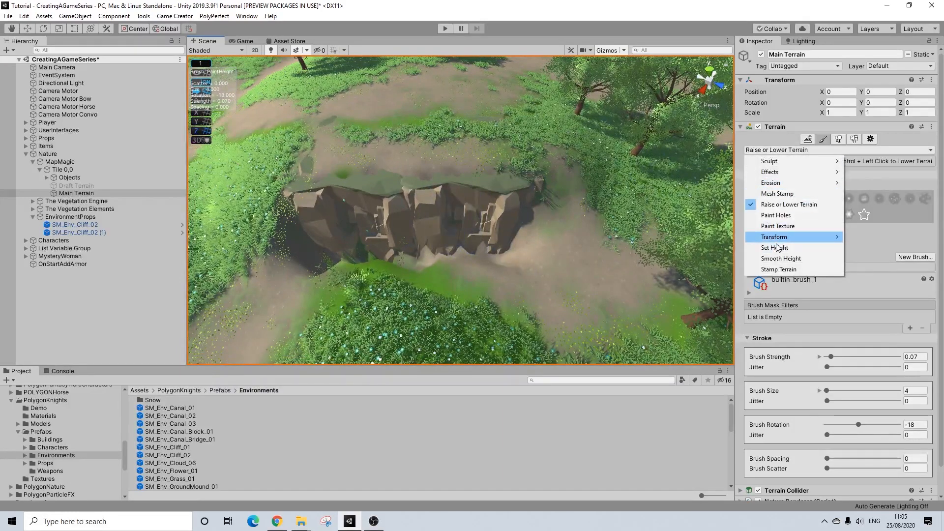
pyautogui.click(781, 258)
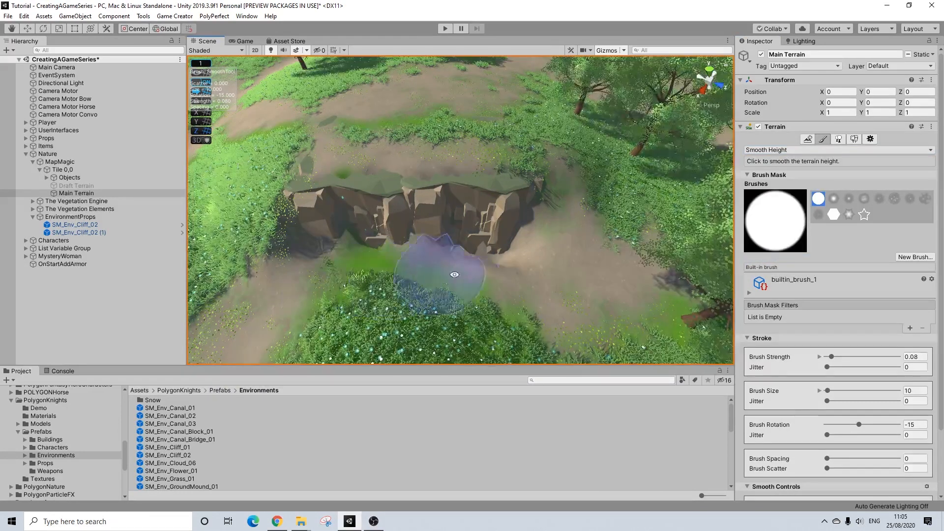
pyautogui.keyDown('alt'); pyautogui.moveTo(454, 274); pyautogui.dragTo(544, 251); pyautogui.keyUp('alt')
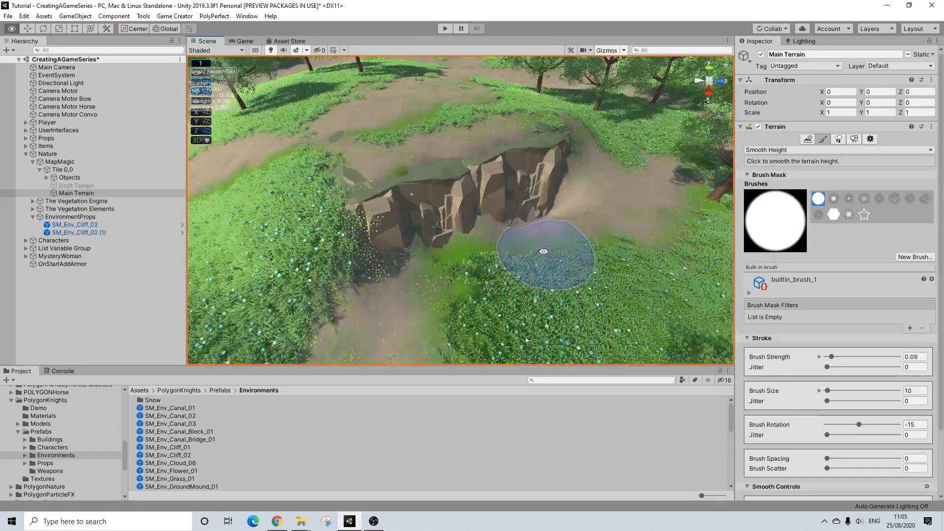
# Level the ground along the foot of the cliffs with the Set Height tool at brush size 8.
pyautogui.click(760, 150)
pyautogui.click(780, 248)
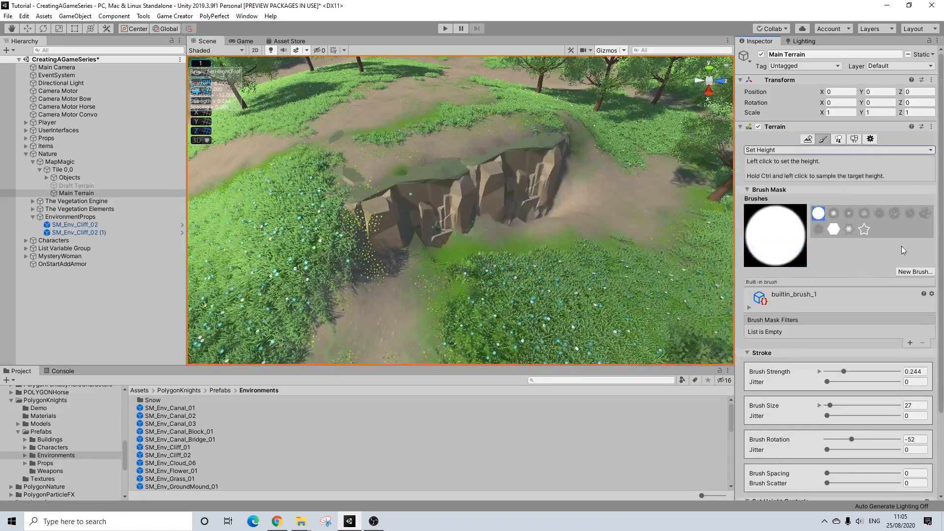
pyautogui.moveTo(829, 405); pyautogui.dragTo(828, 405)
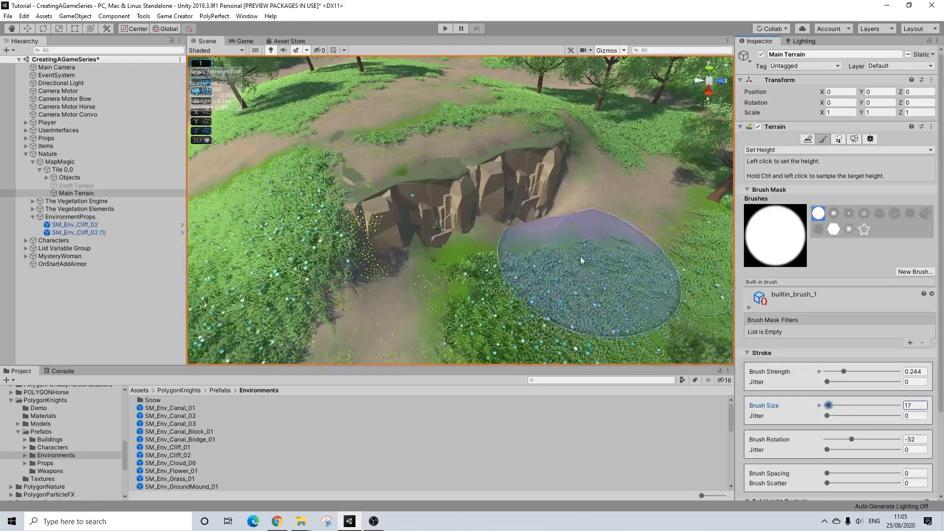
pyautogui.moveTo(830, 405); pyautogui.dragTo(827, 405)
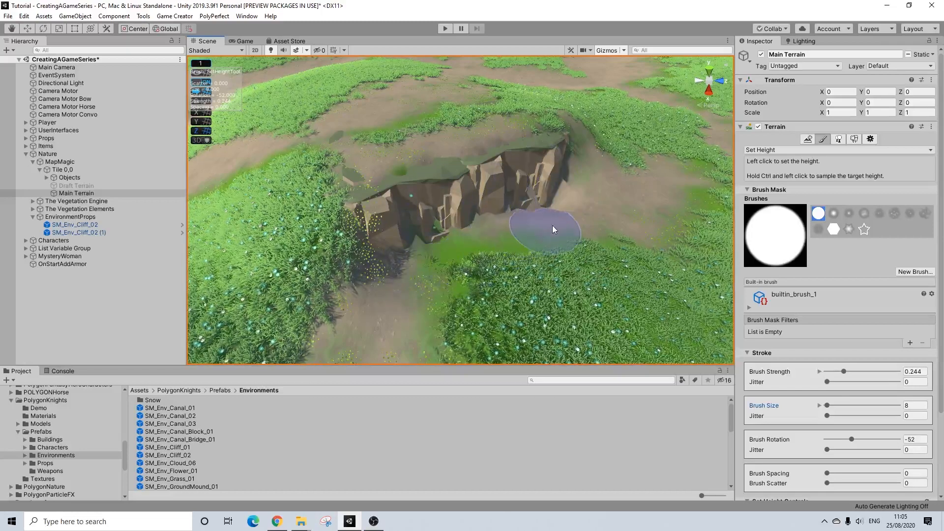
pyautogui.moveTo(566, 210)
pyautogui.mouseDown()
pyautogui.moveTo(556, 217)
pyautogui.moveTo(564, 220)
pyautogui.moveTo(527, 177)
pyautogui.moveTo(550, 208)
pyautogui.moveTo(557, 237)
pyautogui.moveTo(506, 194)
pyautogui.moveTo(457, 202)
pyautogui.moveTo(511, 231)
pyautogui.moveTo(642, 253)
pyautogui.moveTo(716, 327)
pyautogui.moveTo(714, 314)
pyautogui.mouseUp()
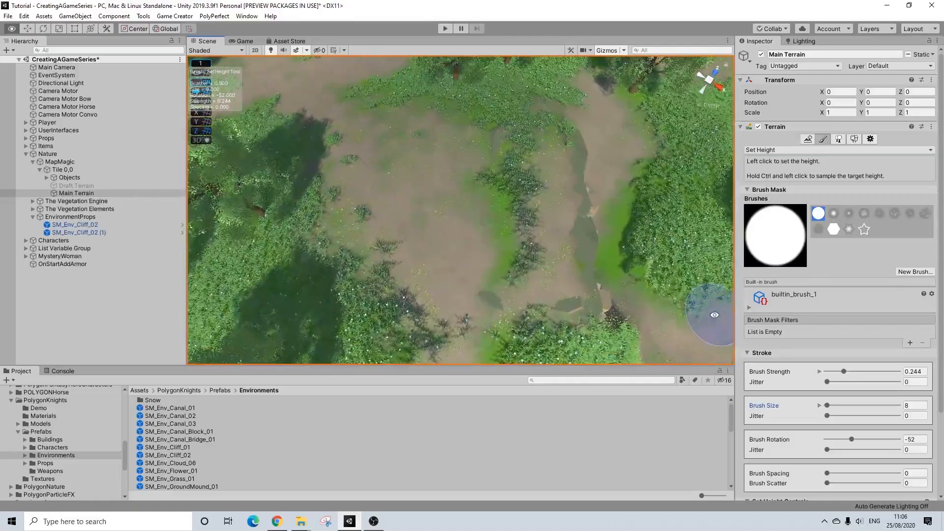
pyautogui.moveTo(605, 194)
pyautogui.keyDown('alt'); pyautogui.mouseDown()
pyautogui.moveTo(344, 84)
pyautogui.moveTo(320, 84)
pyautogui.moveTo(291, 105)
pyautogui.moveTo(334, 113)
pyautogui.mouseUp(); pyautogui.keyUp('alt')
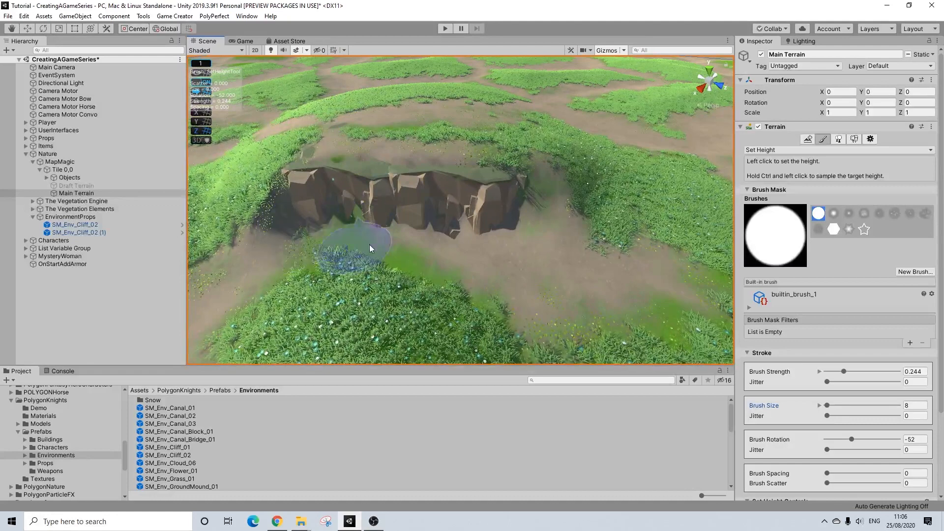
pyautogui.keyDown('alt'); pyautogui.moveTo(585, 270); pyautogui.dragTo(680, 260); pyautogui.keyUp('alt')
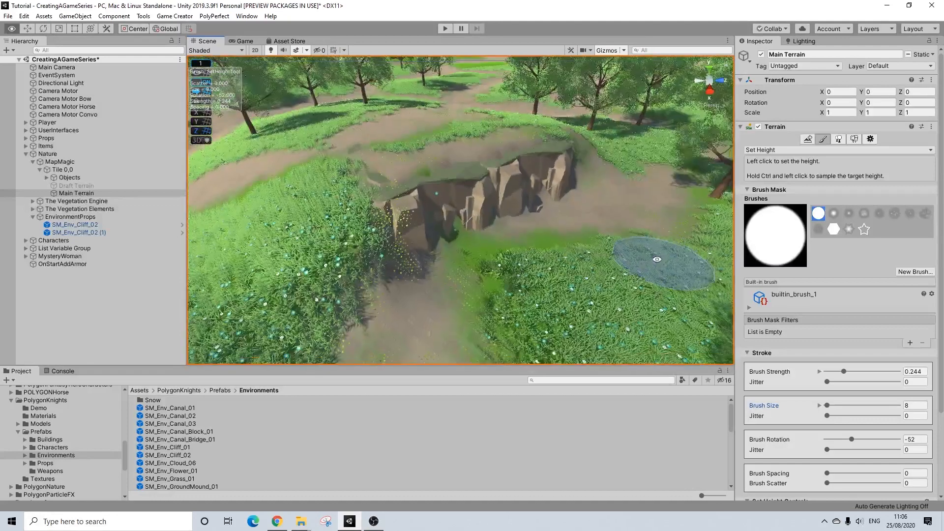
# Smooth the mound above the cliffs and the ground around them with Smooth Height at strength 0.08.
pyautogui.click(786, 150)
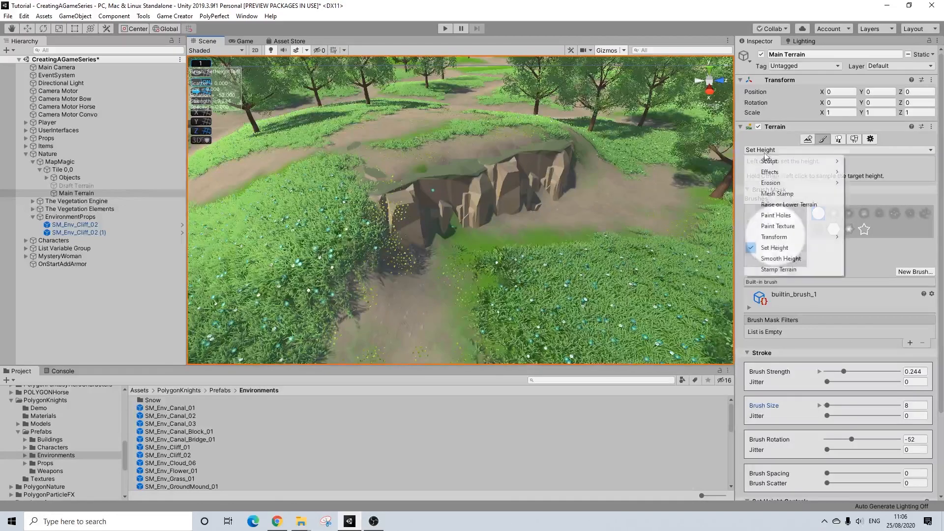
pyautogui.click(787, 245)
pyautogui.keyDown('alt'); pyautogui.moveTo(526, 166); pyautogui.dragTo(500, 178); pyautogui.keyUp('alt')
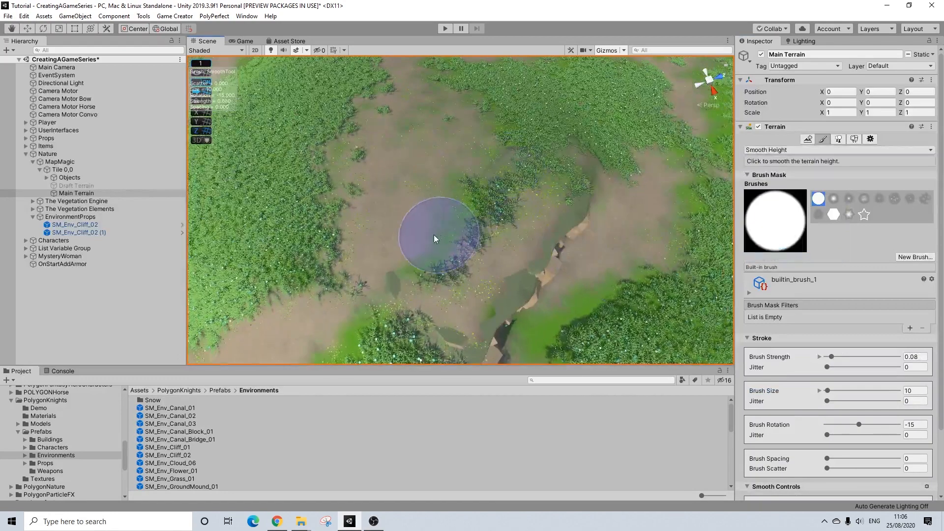
pyautogui.moveTo(468, 200)
pyautogui.keyDown('alt'); pyautogui.mouseDown()
pyautogui.moveTo(590, 162)
pyautogui.moveTo(542, 179)
pyautogui.moveTo(395, 89)
pyautogui.moveTo(402, 109)
pyautogui.mouseUp(); pyautogui.keyUp('alt')
pyautogui.scroll(-2, 445, 187)
pyautogui.scroll(2, 445, 189)
pyautogui.moveTo(430, 272); pyautogui.dragTo(464, 269)
# Touch up the terrain along the cliffs' top edge with small Raise or Lower Terrain dabs at brush size 4.
pyautogui.click(777, 149)
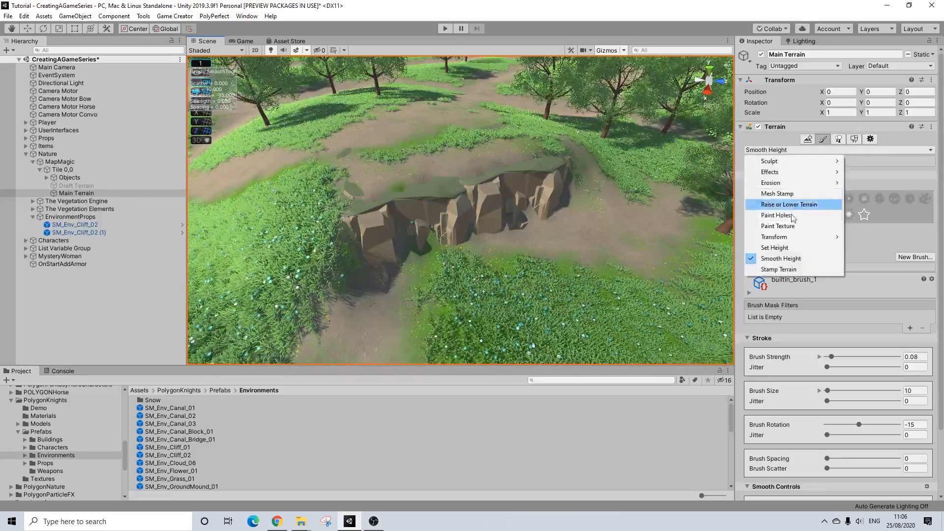
pyautogui.click(788, 204)
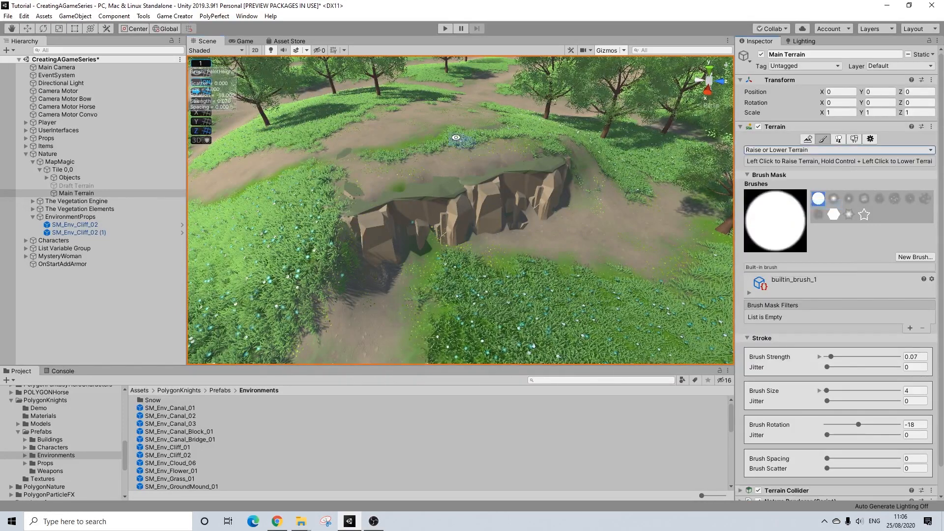
pyautogui.moveTo(472, 148); pyautogui.dragTo(488, 172, button='right')
pyautogui.keyDown('ctrl'); pyautogui.click(361, 199); pyautogui.keyUp('ctrl')
pyautogui.keyDown('ctrl'); pyautogui.moveTo(355, 199); pyautogui.dragTo(366, 211); pyautogui.keyUp('ctrl')
pyautogui.click(385, 253)
pyautogui.keyDown('ctrl'); pyautogui.click(464, 222); pyautogui.keyUp('ctrl')
pyautogui.keyDown('ctrl'); pyautogui.click(473, 227); pyautogui.keyUp('ctrl')
pyautogui.keyDown('ctrl'); pyautogui.click(453, 234); pyautogui.keyUp('ctrl')
pyautogui.keyDown('ctrl'); pyautogui.click(448, 238); pyautogui.keyUp('ctrl')
pyautogui.click(438, 242)
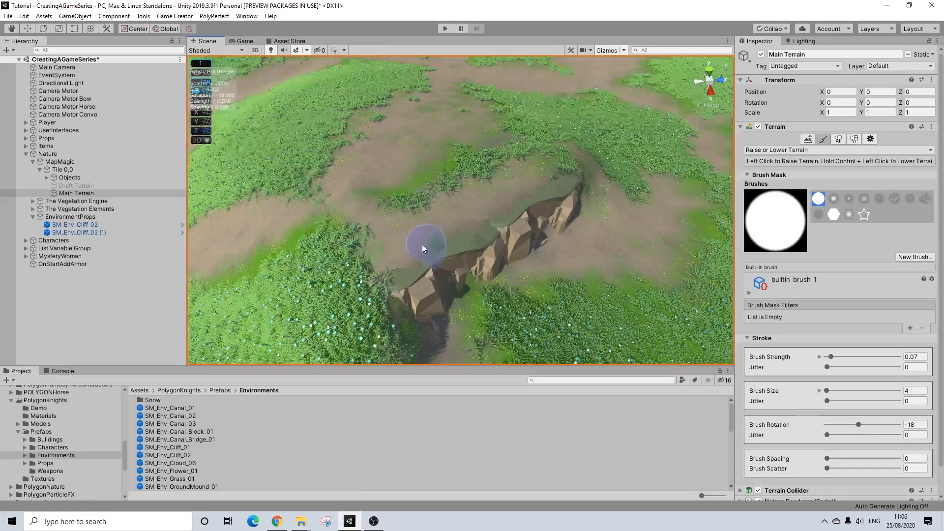
pyautogui.click(397, 273)
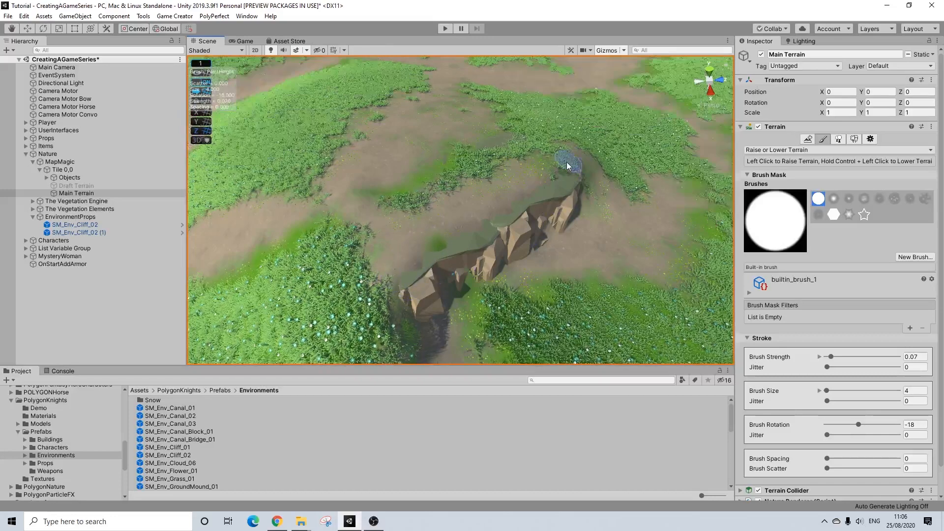
# Raise the terrain slightly along the grassy strip on the mound behind the cliffs.
pyautogui.moveTo(512, 156)
pyautogui.keyDown('alt'); pyautogui.mouseDown()
pyautogui.moveTo(492, 173)
pyautogui.moveTo(504, 182)
pyautogui.moveTo(525, 171)
pyautogui.moveTo(520, 143)
pyautogui.mouseUp(); pyautogui.keyUp('alt')
pyautogui.moveTo(511, 140); pyautogui.dragTo(499, 145)
pyautogui.moveTo(512, 190)
pyautogui.keyDown('alt'); pyautogui.mouseDown()
pyautogui.moveTo(484, 185)
pyautogui.moveTo(504, 179)
pyautogui.mouseUp(); pyautogui.keyUp('alt')
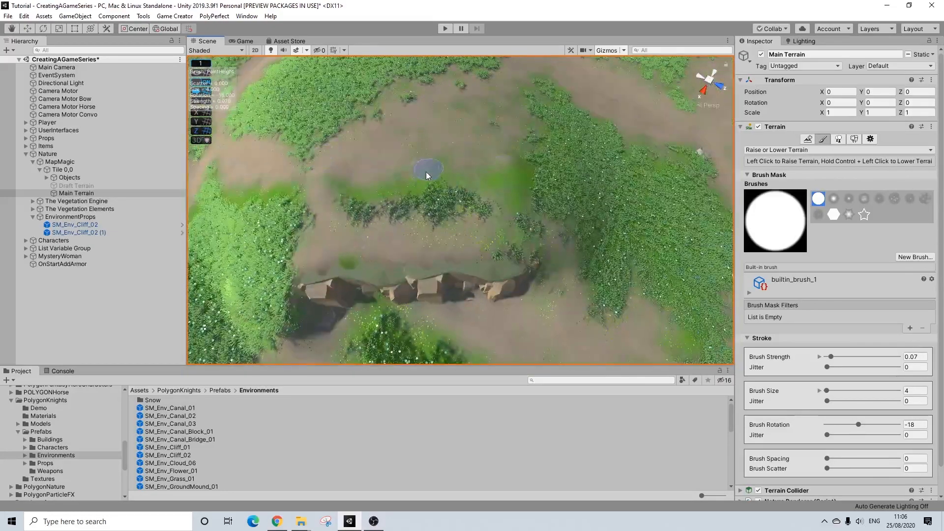
pyautogui.moveTo(447, 192)
pyautogui.keyDown('alt'); pyautogui.mouseDown()
pyautogui.moveTo(480, 162)
pyautogui.moveTo(465, 117)
pyautogui.mouseUp(); pyautogui.keyUp('alt')
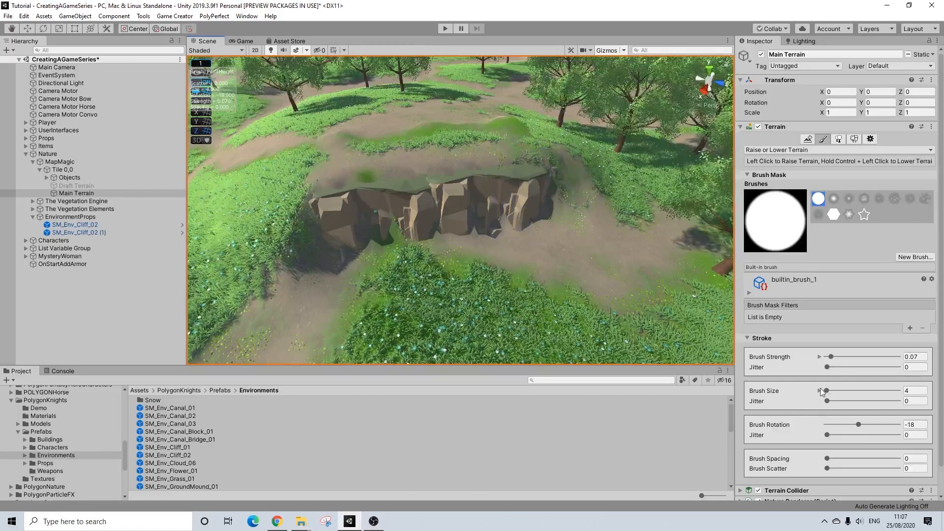
# Set the Raise or Lower Terrain brush size to 2 and lower the ground between the rocks at the cliffs' base.
pyautogui.moveTo(830, 391)
pyautogui.mouseDown()
pyautogui.moveTo(822, 392)
pyautogui.moveTo(830, 396)
pyautogui.mouseUp()
pyautogui.click(912, 391)
pyautogui.write('2')
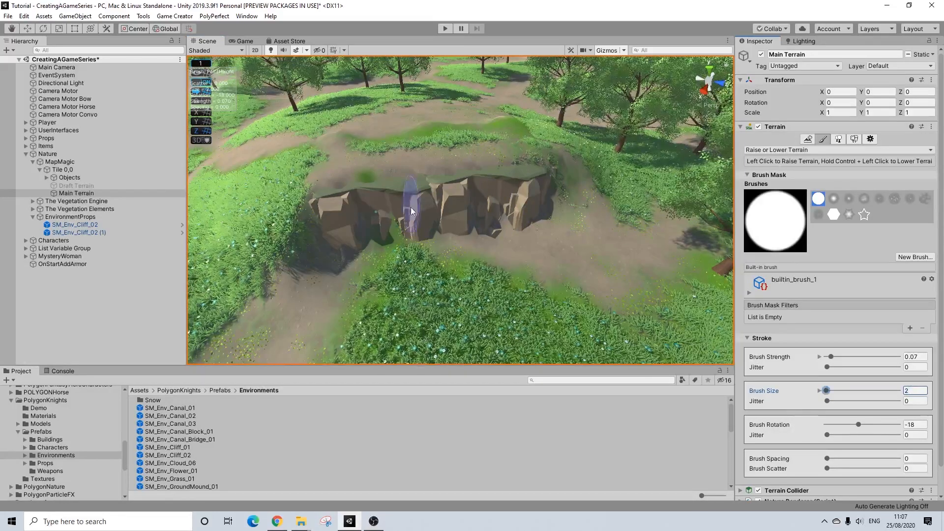
pyautogui.scroll(8, 518, 246)
pyautogui.moveTo(591, 269); pyautogui.dragTo(552, 284, button='middle')
pyautogui.scroll(2, 536, 288)
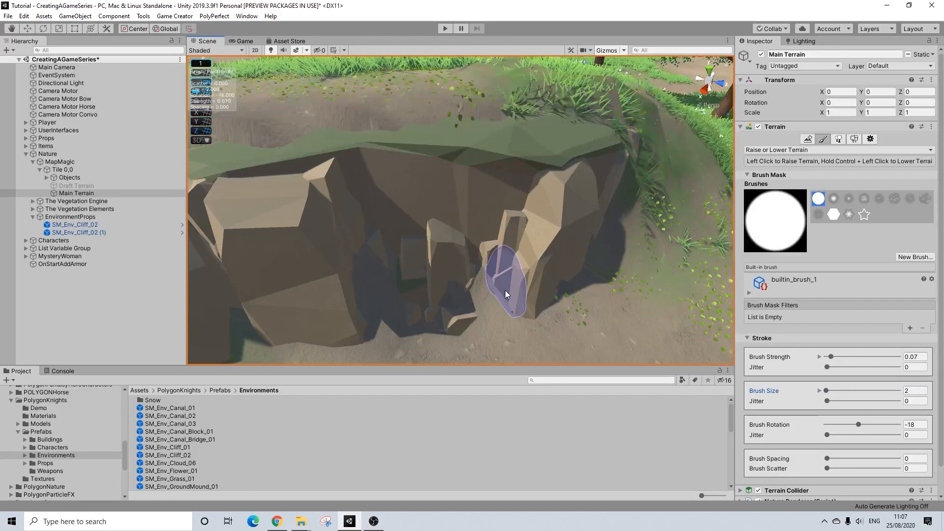
pyautogui.scroll(3, 505, 290)
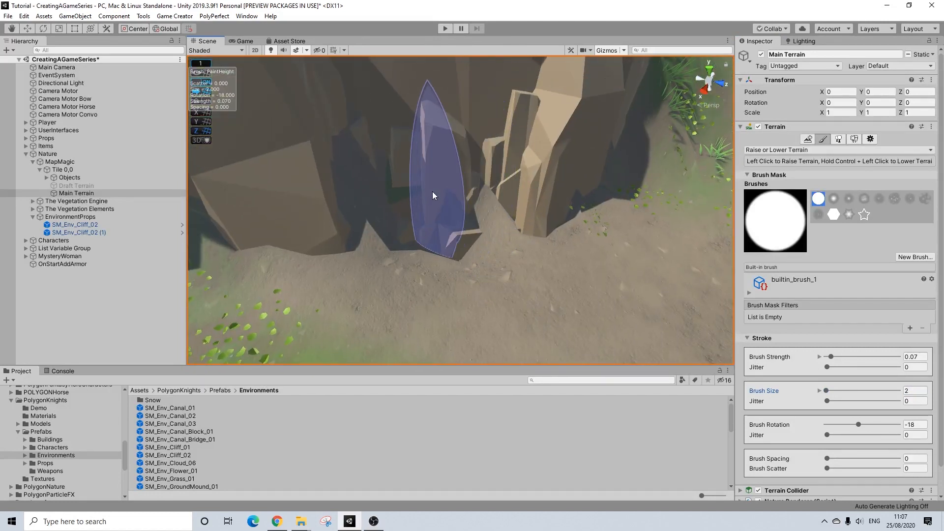
pyautogui.moveTo(367, 173)
pyautogui.mouseDown(button='middle')
pyautogui.moveTo(474, 168)
pyautogui.moveTo(354, 141)
pyautogui.mouseUp(button='middle')
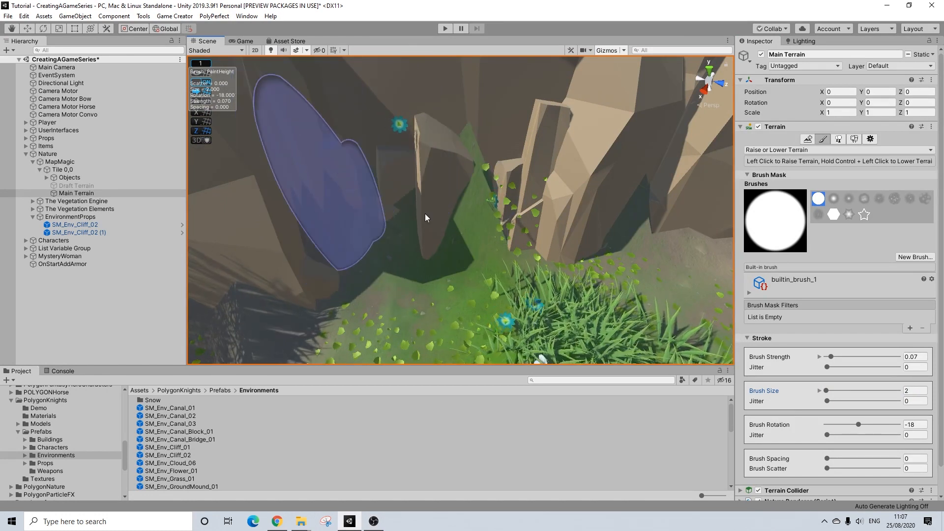
pyautogui.scroll(-5, 425, 213)
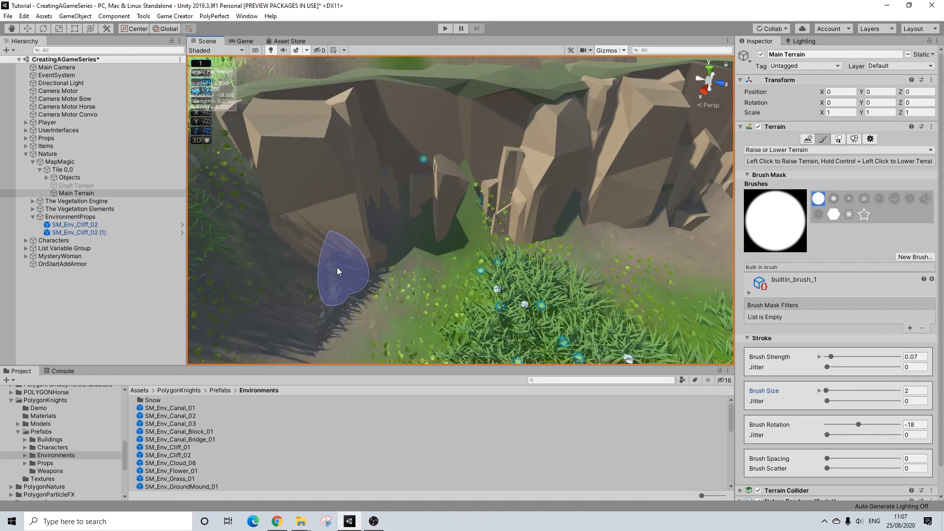
pyautogui.keyDown('alt'); pyautogui.moveTo(412, 254); pyautogui.dragTo(429, 229); pyautogui.keyUp('alt')
# Try painting the first grass detail between the cliff rocks with a 1.4 brush size, and undo the stroke.
pyautogui.click(810, 150)
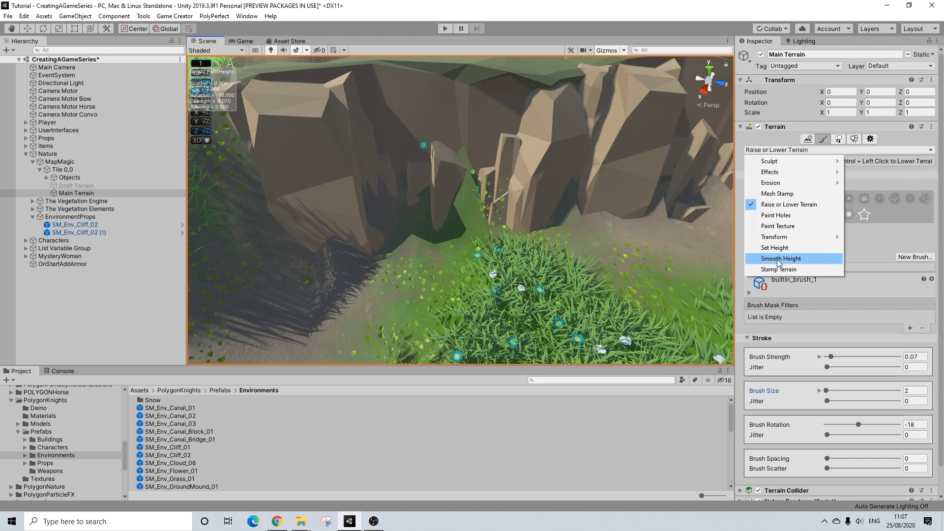
pyautogui.click(843, 140)
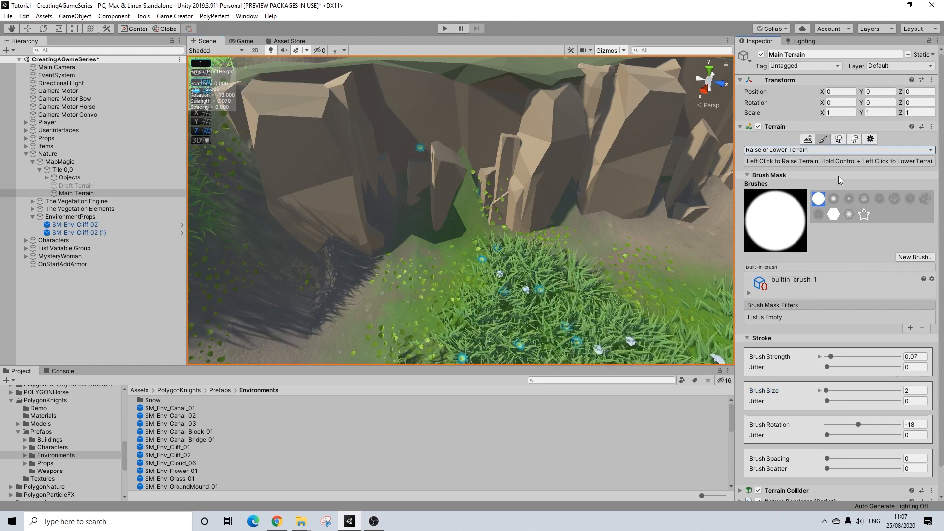
pyautogui.click(840, 141)
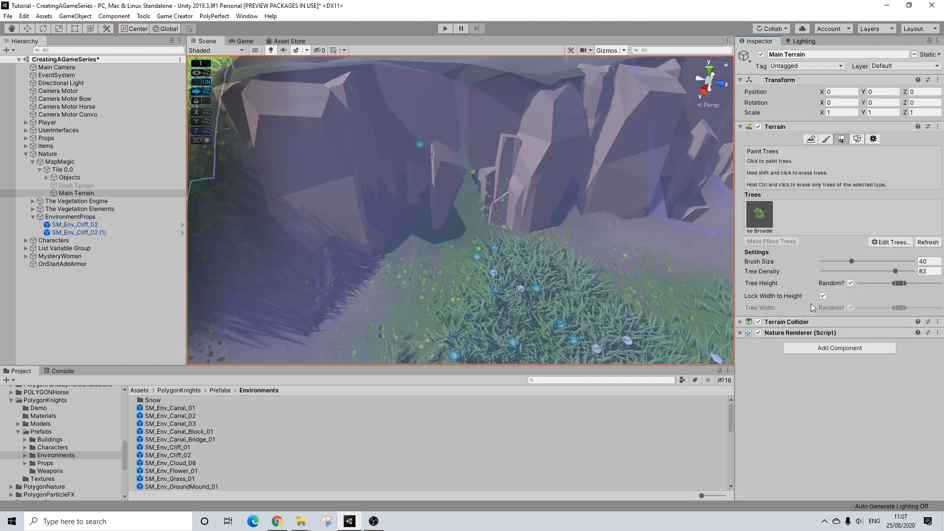
pyautogui.click(857, 139)
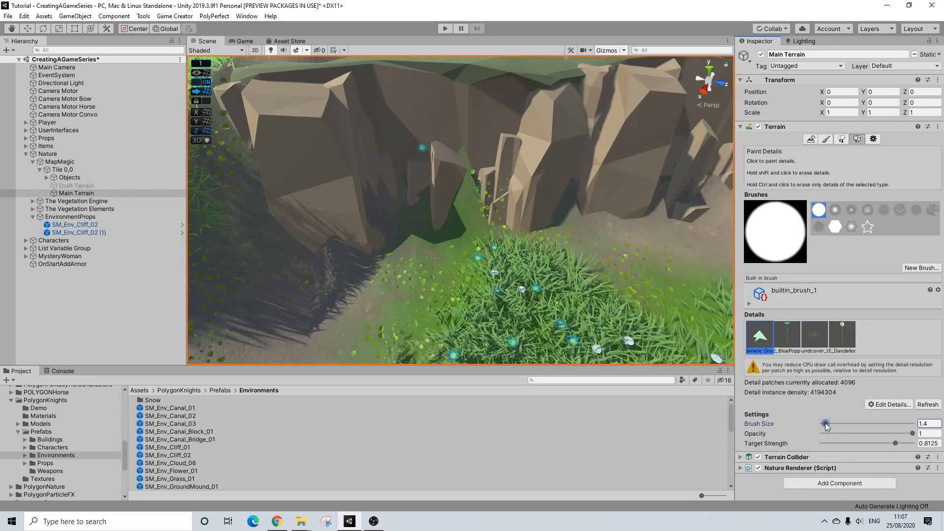
pyautogui.moveTo(451, 174); pyautogui.dragTo(430, 177)
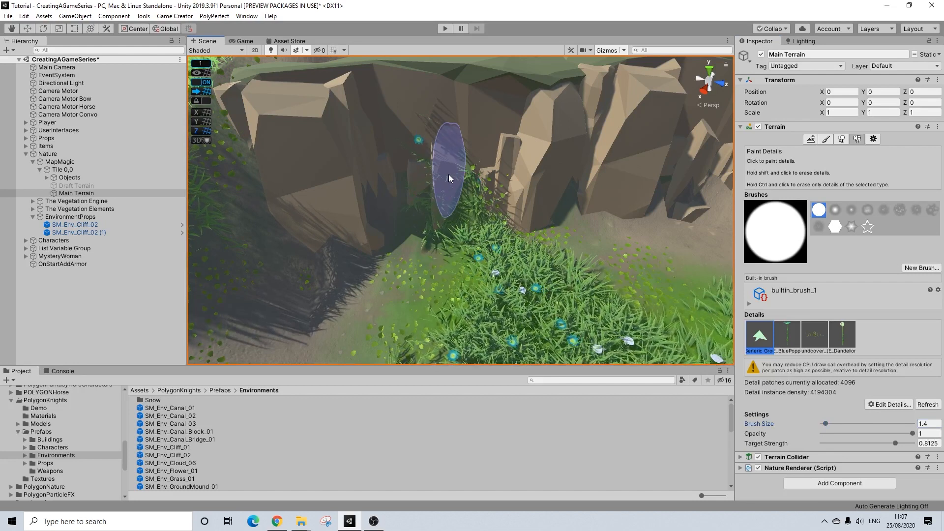
pyautogui.hotkey('ctrl', 'z')
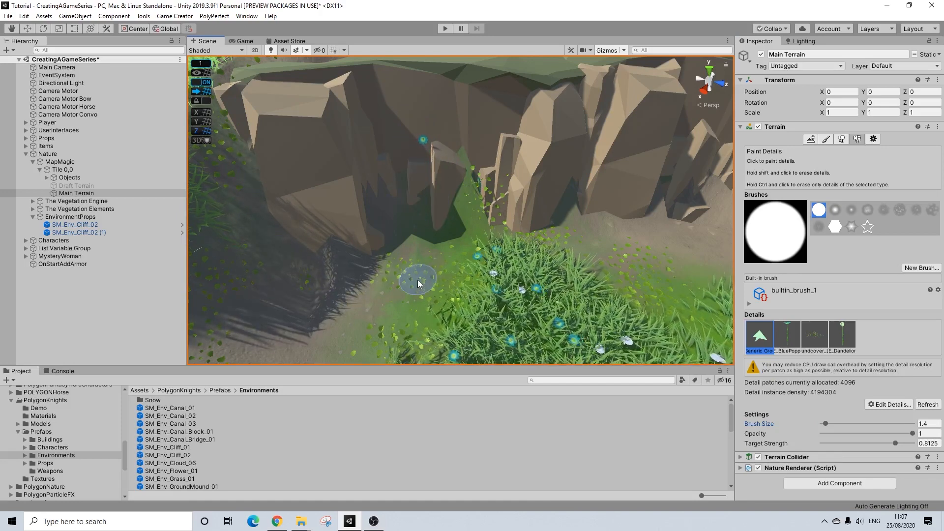
# Switch the Main Terrain to painting trees and set the tree brush size to 1.
pyautogui.moveTo(453, 224)
pyautogui.mouseDown(button='right')
pyautogui.moveTo(482, 238)
pyautogui.moveTo(486, 251)
pyautogui.mouseUp(button='right')
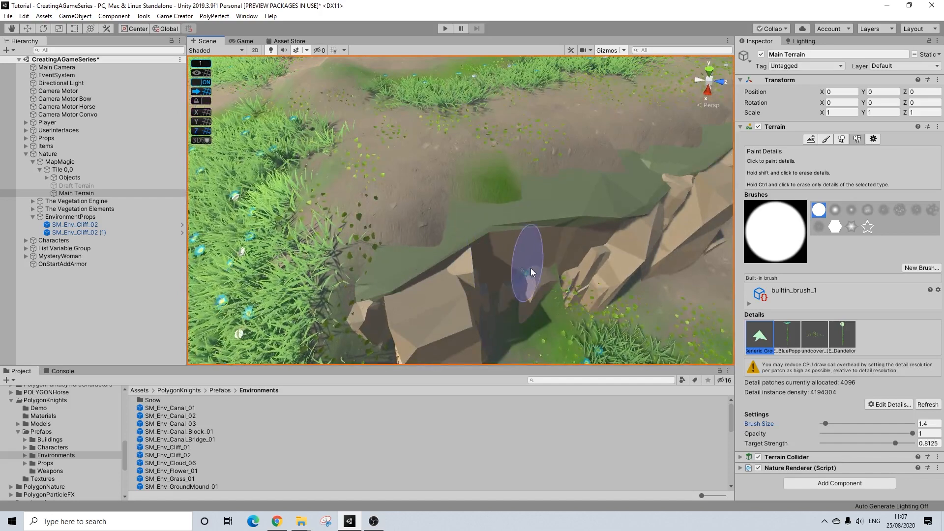
pyautogui.click(840, 139)
pyautogui.moveTo(852, 261); pyautogui.dragTo(829, 264)
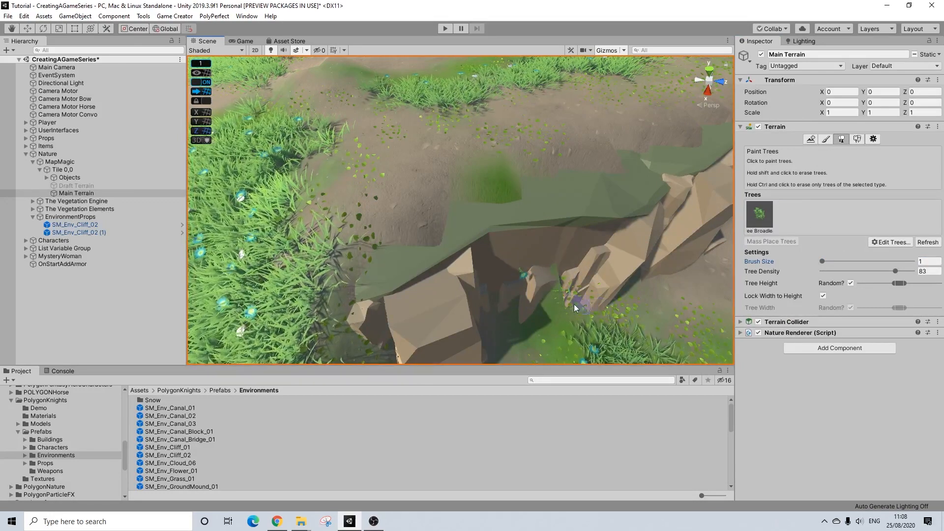
# Examine the cliffs and the surrounding forest terrain from several angles.
pyautogui.keyDown('alt'); pyautogui.moveTo(547, 269); pyautogui.dragTo(166, 202); pyautogui.keyUp('alt')
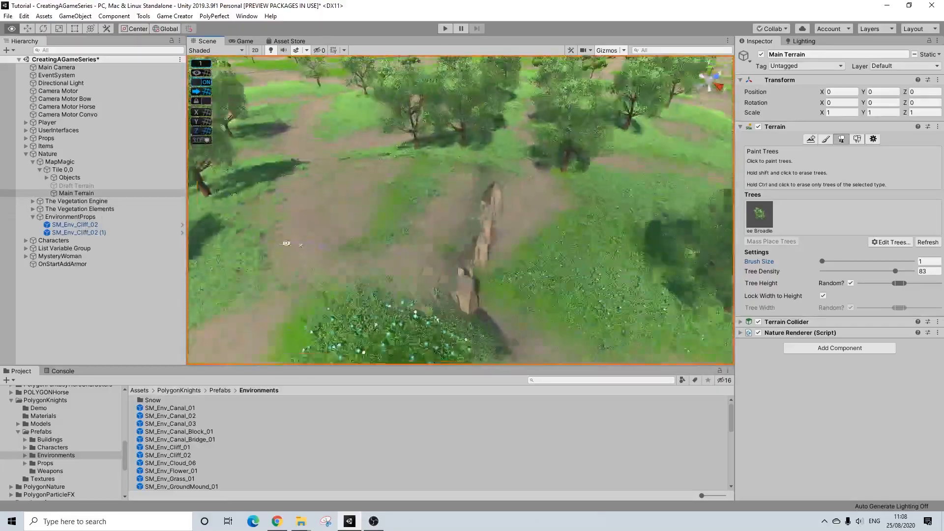
pyautogui.keyDown('alt'); pyautogui.moveTo(327, 273); pyautogui.dragTo(365, 261); pyautogui.keyUp('alt')
pyautogui.scroll(5, 439, 254)
pyautogui.keyDown('alt'); pyautogui.moveTo(440, 251); pyautogui.dragTo(634, 225); pyautogui.keyUp('alt')
pyautogui.moveTo(635, 225); pyautogui.dragTo(470, 264, button='middle')
pyautogui.keyDown('alt'); pyautogui.moveTo(470, 264); pyautogui.dragTo(514, 199); pyautogui.keyUp('alt')
pyautogui.keyDown('alt'); pyautogui.moveTo(493, 164); pyautogui.dragTo(377, 264); pyautogui.keyUp('alt')
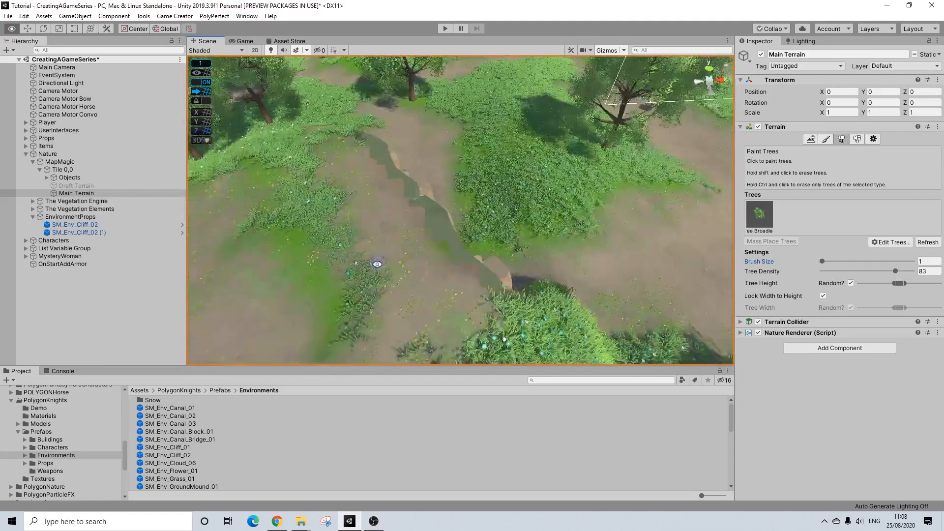
# Collapse the Nature group and move the Player to the tree-covered grassy area at X -85, Z -71.
pyautogui.click(26, 154)
pyautogui.click(112, 227)
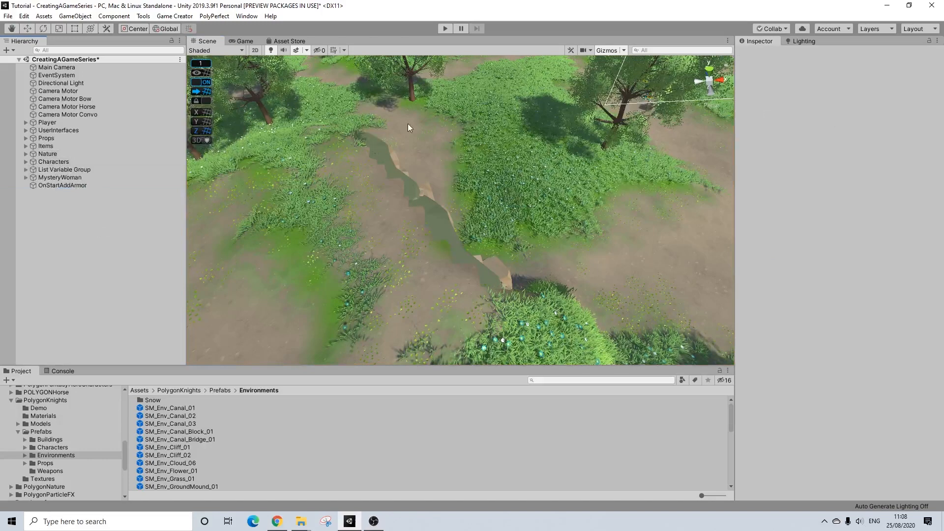
pyautogui.scroll(-10, 408, 127)
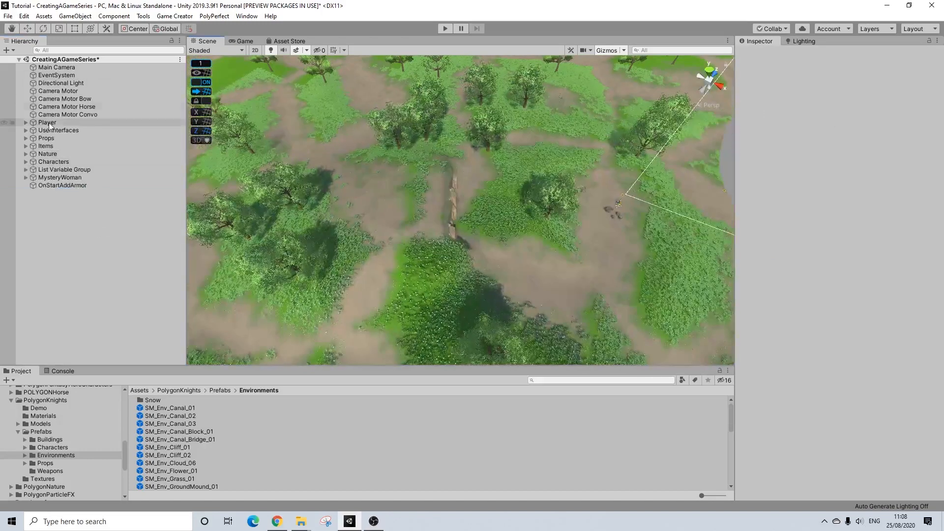
pyautogui.click(49, 123)
pyautogui.press('w')
pyautogui.click(627, 190)
pyautogui.moveTo(444, 148); pyautogui.dragTo(412, 140)
pyautogui.moveTo(448, 106); pyautogui.dragTo(377, 154)
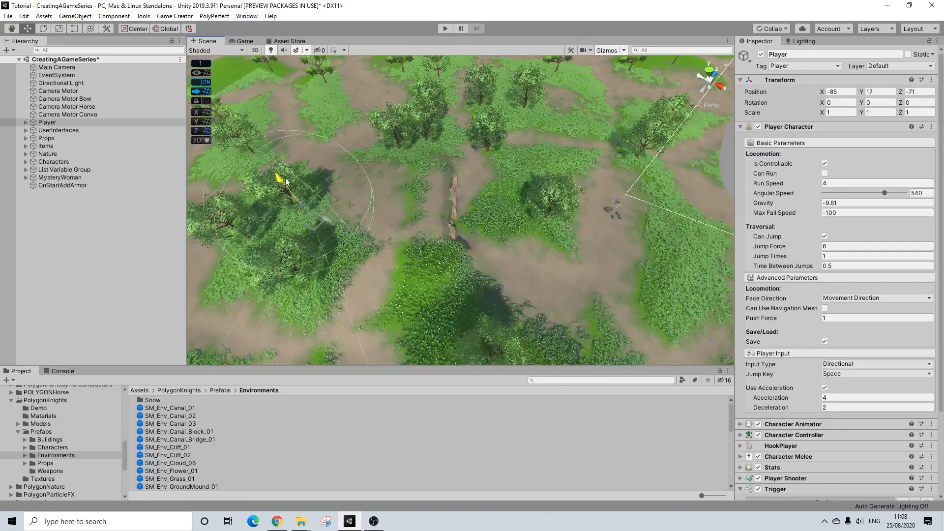
# Shift the Player away from the tree to X -95 and lower it to Y 15.
pyautogui.press('f')
pyautogui.keyDown('alt'); pyautogui.moveTo(314, 187); pyautogui.dragTo(642, 103); pyautogui.keyUp('alt')
pyautogui.scroll(12, 441, 231)
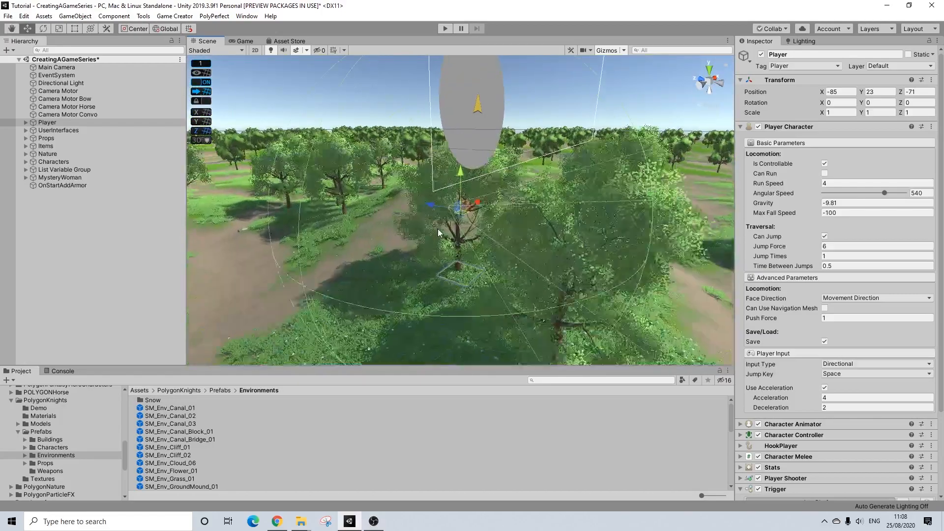
pyautogui.keyDown('alt'); pyautogui.moveTo(379, 240); pyautogui.dragTo(572, 223); pyautogui.keyUp('alt')
pyautogui.scroll(-3, 572, 222)
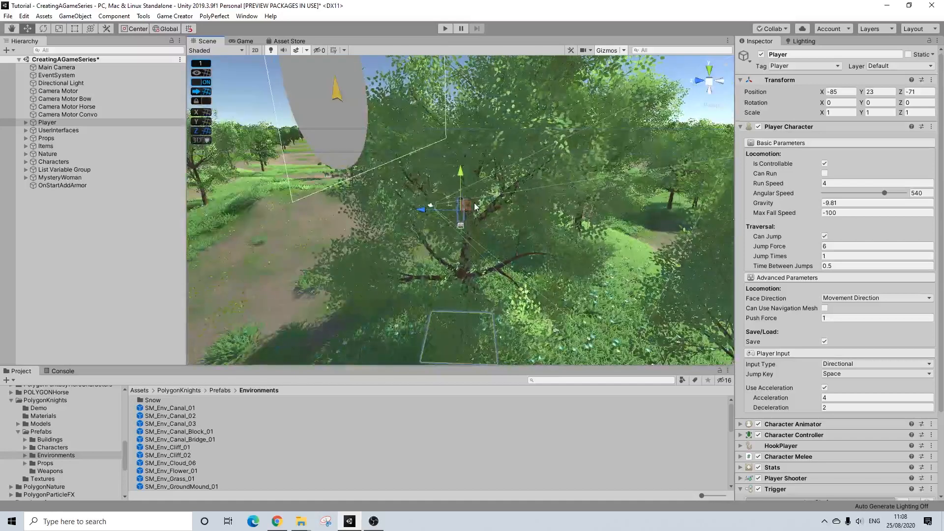
pyautogui.scroll(-3, 466, 212)
pyautogui.moveTo(461, 209); pyautogui.dragTo(452, 253)
pyautogui.moveTo(416, 254); pyautogui.dragTo(441, 218, button='middle')
pyautogui.moveTo(494, 173); pyautogui.dragTo(482, 295)
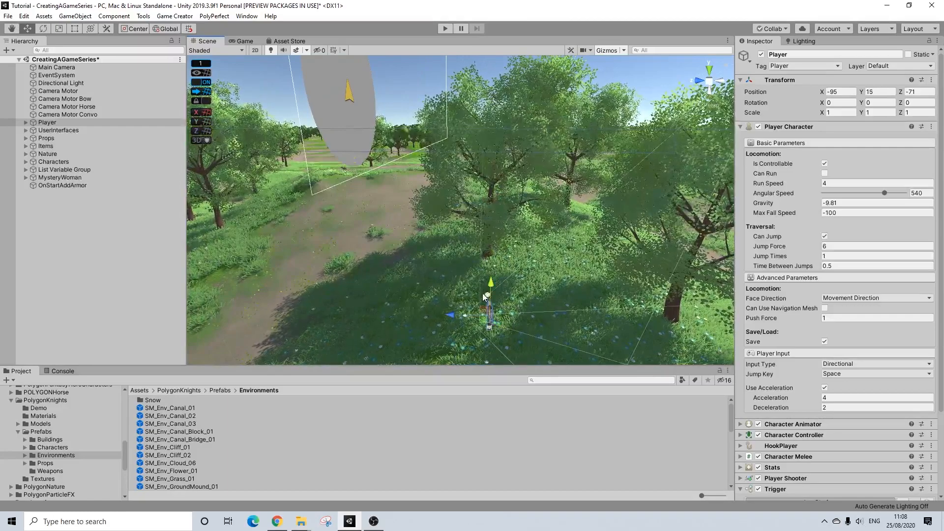
# Rotate the Player about its vertical axis to 60.584 degrees.
pyautogui.press('f')
pyautogui.scroll(5, 482, 274)
pyautogui.scroll(9, 482, 274)
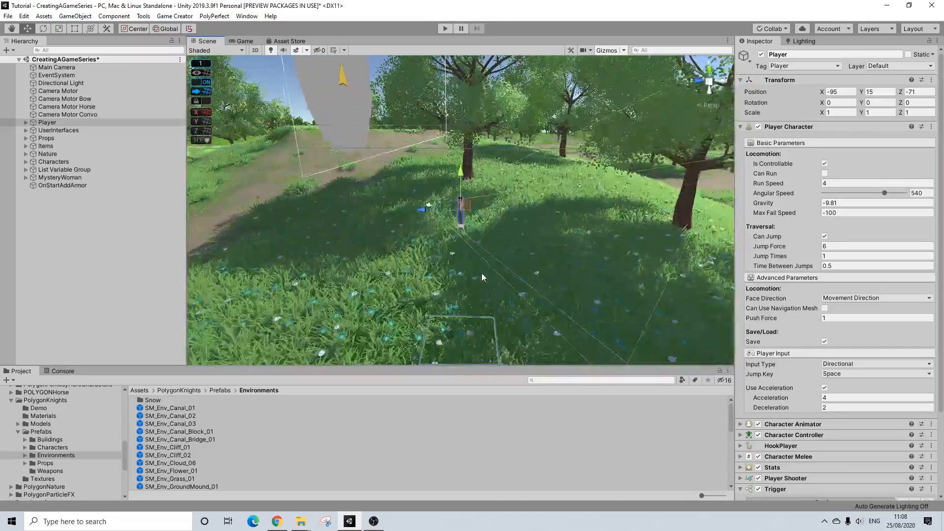
pyautogui.keyDown('alt'); pyautogui.moveTo(481, 274); pyautogui.dragTo(388, 269); pyautogui.keyUp('alt')
pyautogui.click(43, 28)
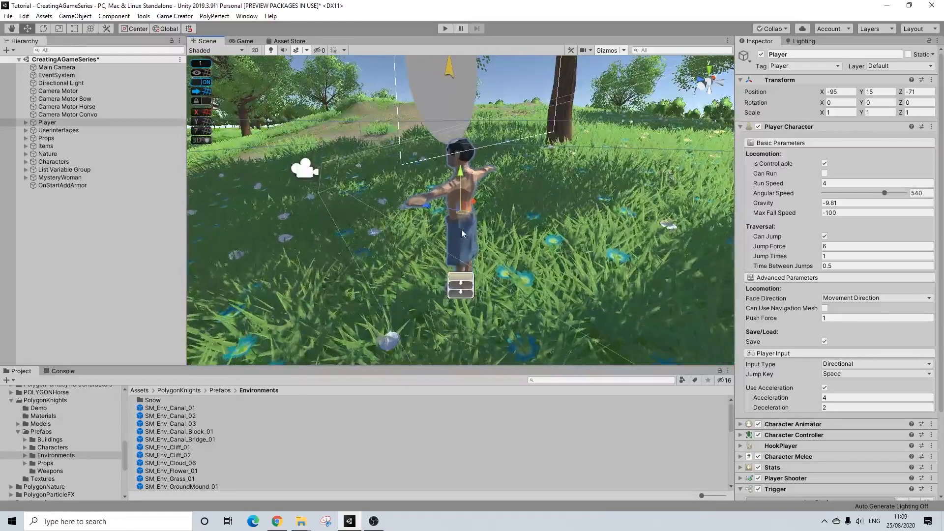
pyautogui.moveTo(494, 222); pyautogui.dragTo(408, 231)
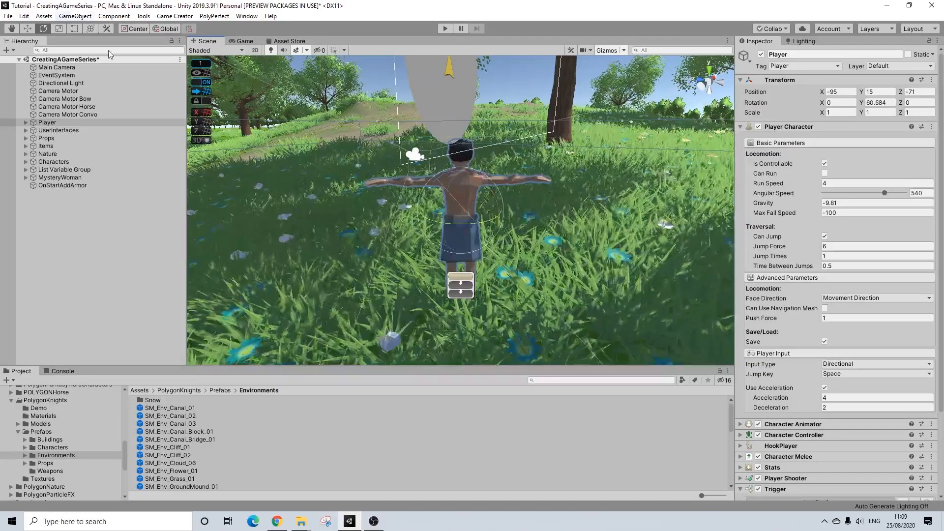
# Turn off grid snapping and lower the Player onto the grass at Y 14.464.
pyautogui.click(27, 29)
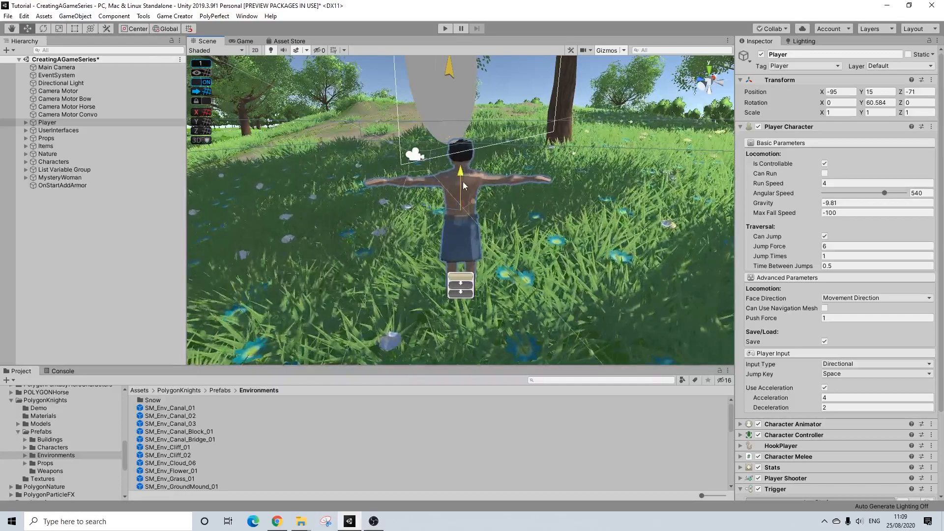
pyautogui.click(55, 123)
pyautogui.moveTo(459, 171); pyautogui.dragTo(556, 200)
pyautogui.click(201, 82)
pyautogui.scroll(-5, 444, 140)
pyautogui.scroll(-4, 447, 141)
pyautogui.moveTo(556, 200); pyautogui.dragTo(198, 208, button='right')
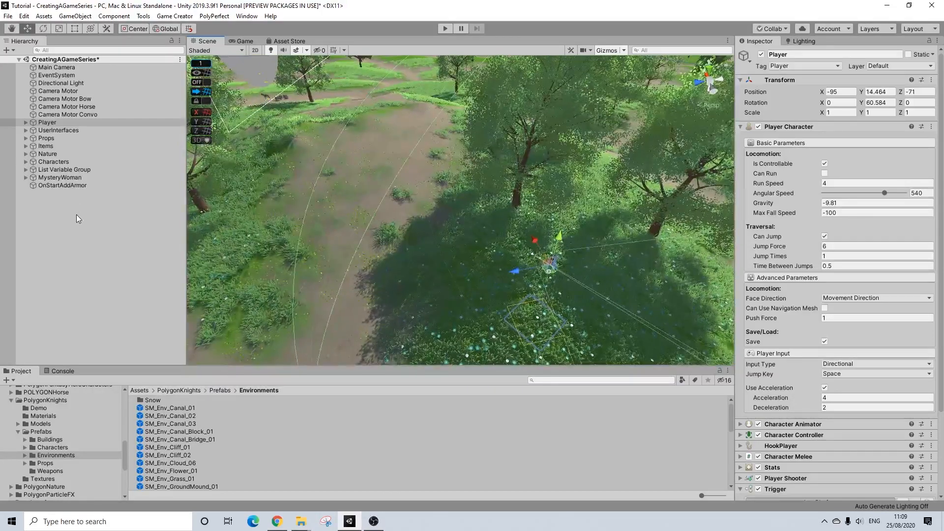
# Create an empty game object at the scene's root level and name it OpeningCinematic.
pyautogui.rightClick(54, 208)
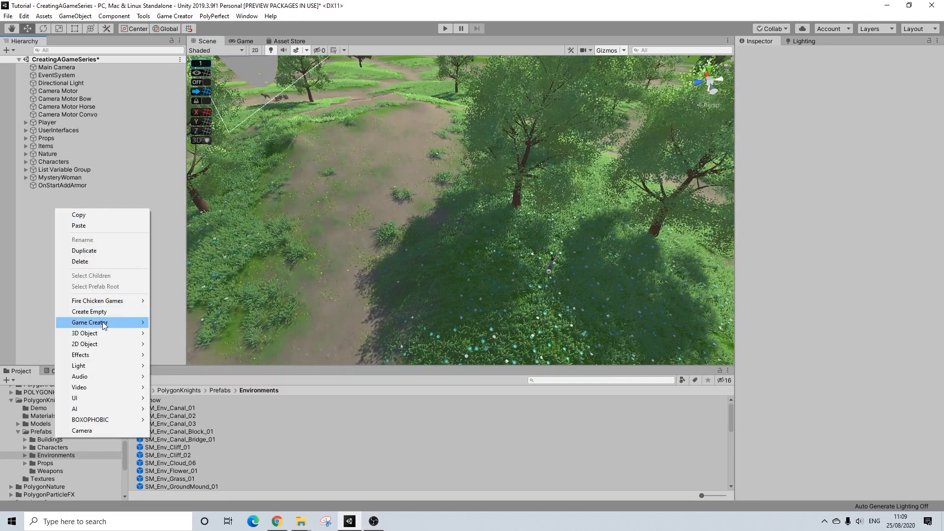
pyautogui.click(96, 311)
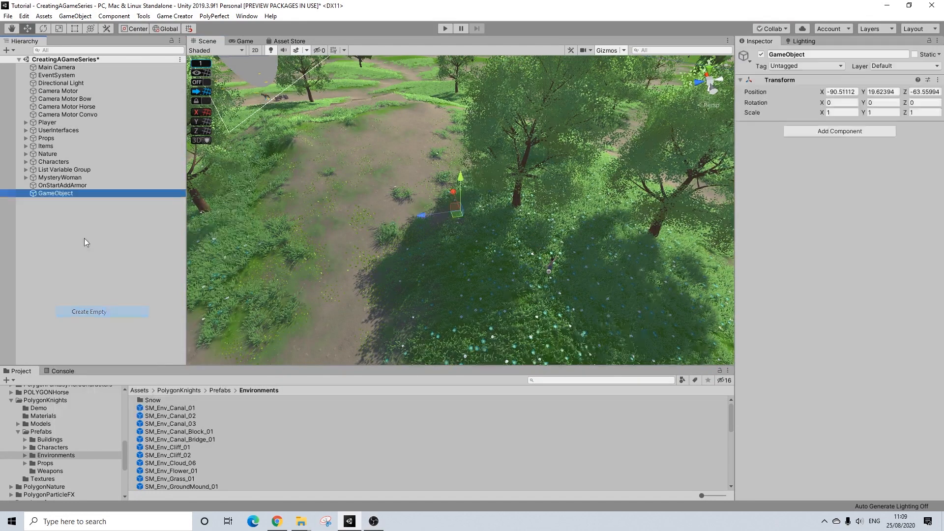
pyautogui.rightClick(64, 196)
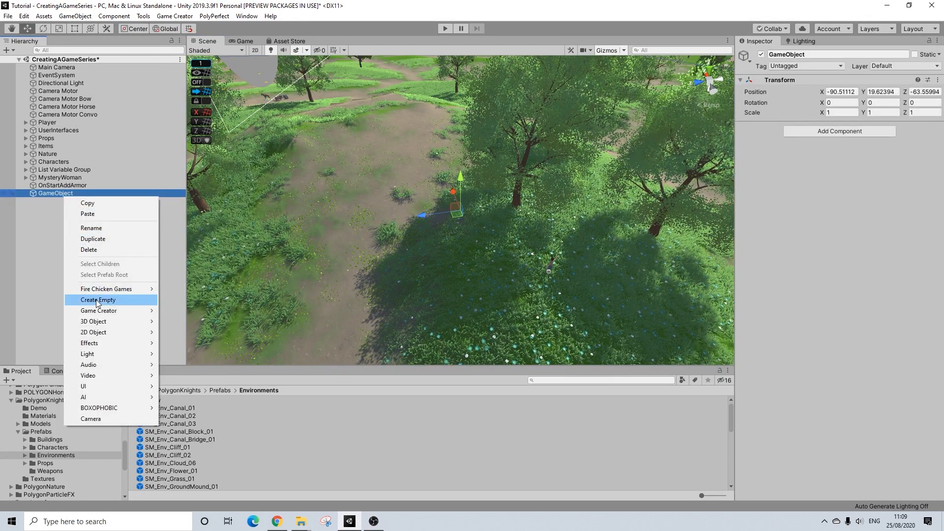
pyautogui.click(93, 228)
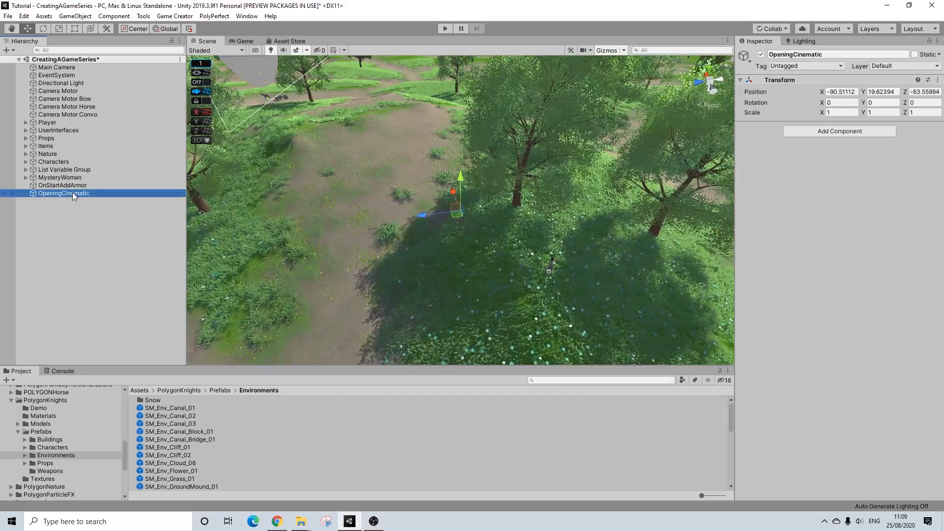
# Add a Trigger component to OpeningCinematic and give its On Start event an empty action slot and a new Actions object.
pyautogui.scroll(2, 500, 226)
pyautogui.moveTo(512, 227); pyautogui.dragTo(568, 186, button='middle')
pyautogui.scroll(2, 457, 238)
pyautogui.keyDown('alt'); pyautogui.moveTo(567, 186); pyautogui.dragTo(547, 201); pyautogui.keyUp('alt')
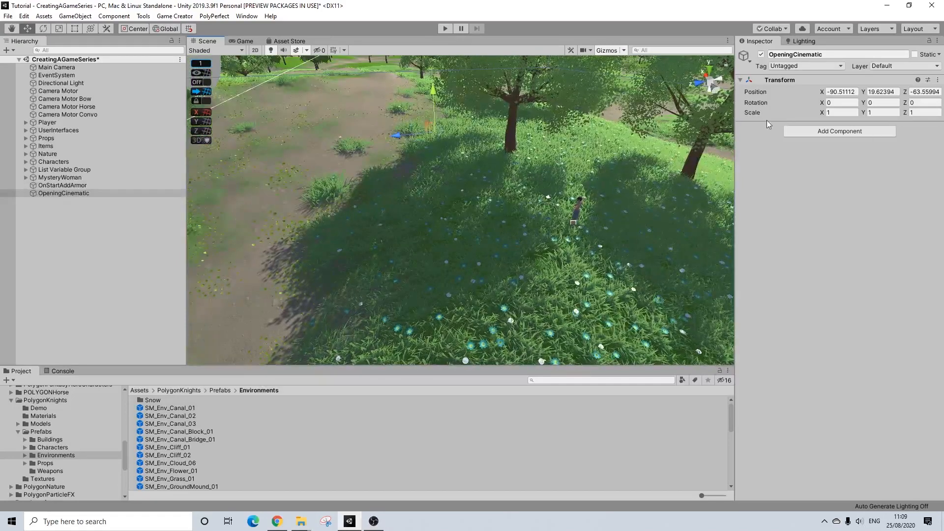
pyautogui.click(818, 131)
pyautogui.write('trigg')
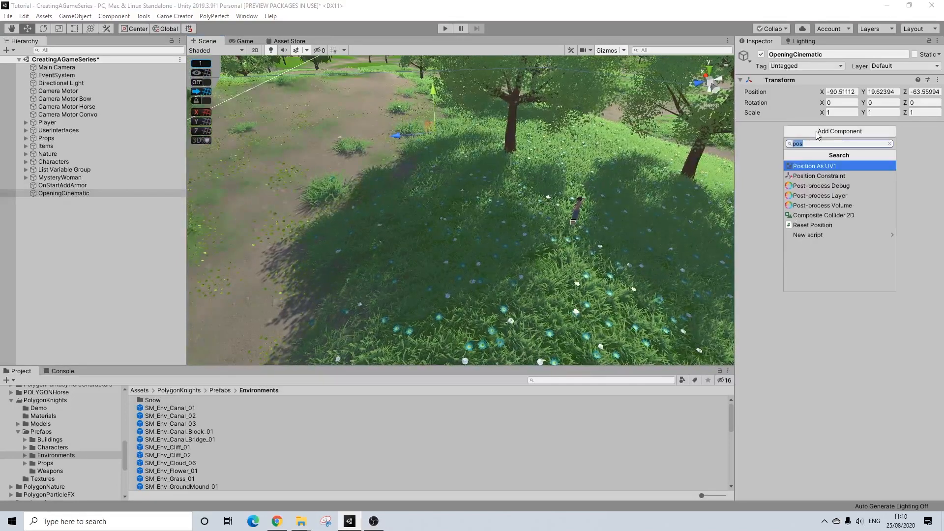
pyautogui.press('Return')
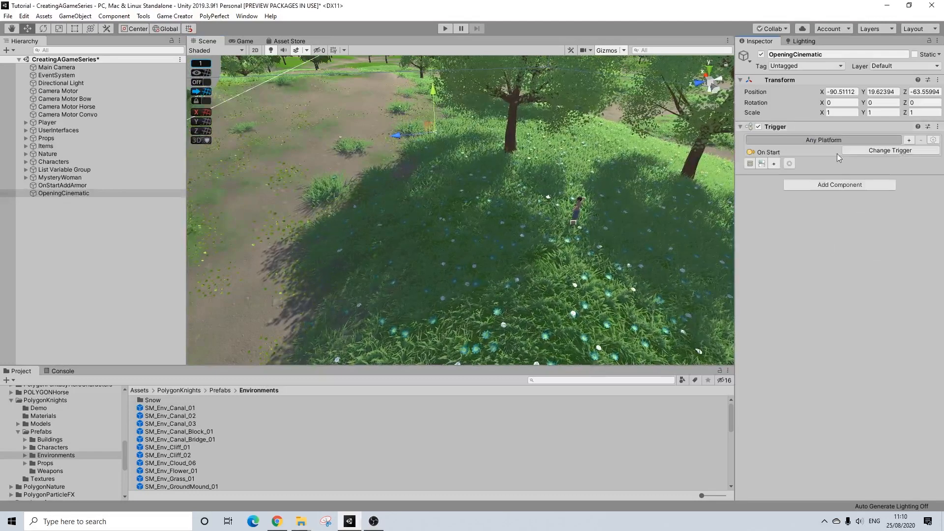
pyautogui.click(774, 164)
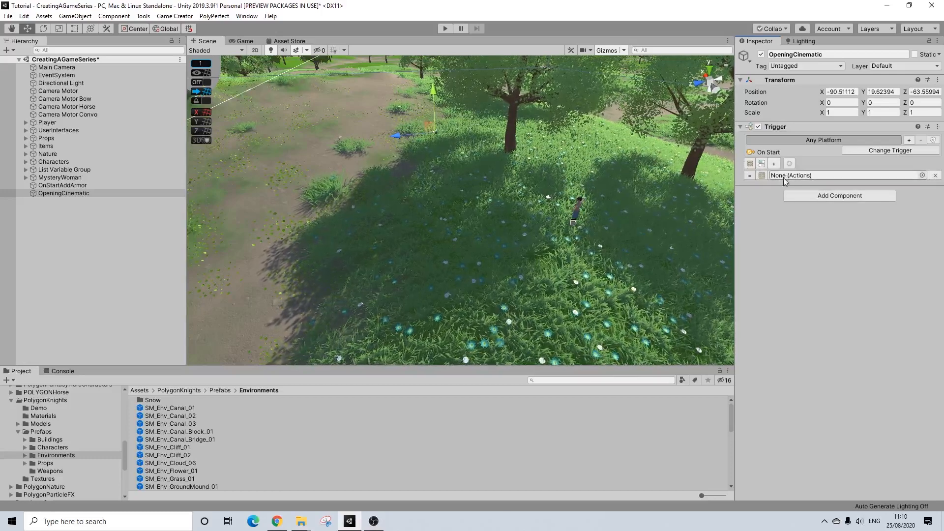
pyautogui.click(749, 164)
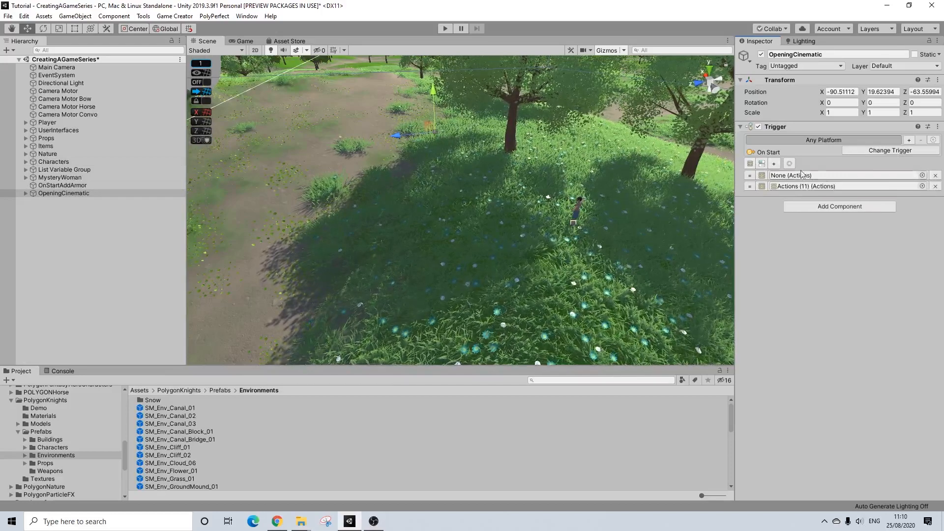
# Add a change-property action to the new Actions object that sets the Player's Is Controllable value to off.
pyautogui.click(27, 194)
pyautogui.click(58, 201)
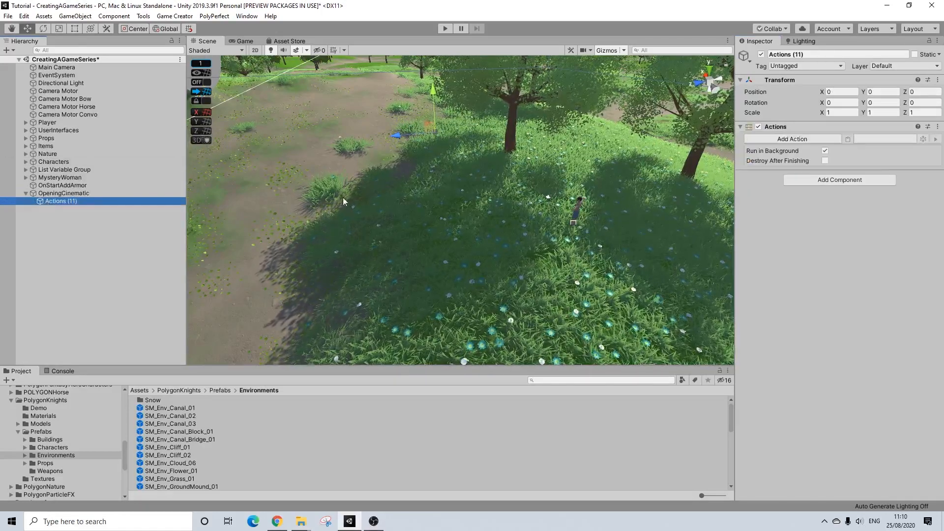
pyautogui.click(801, 139)
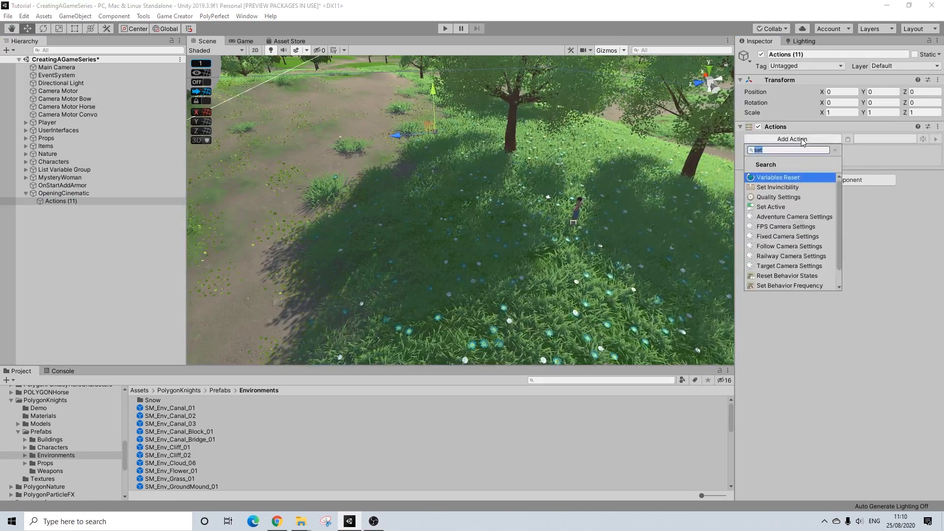
pyautogui.write('prop')
pyautogui.press('Return')
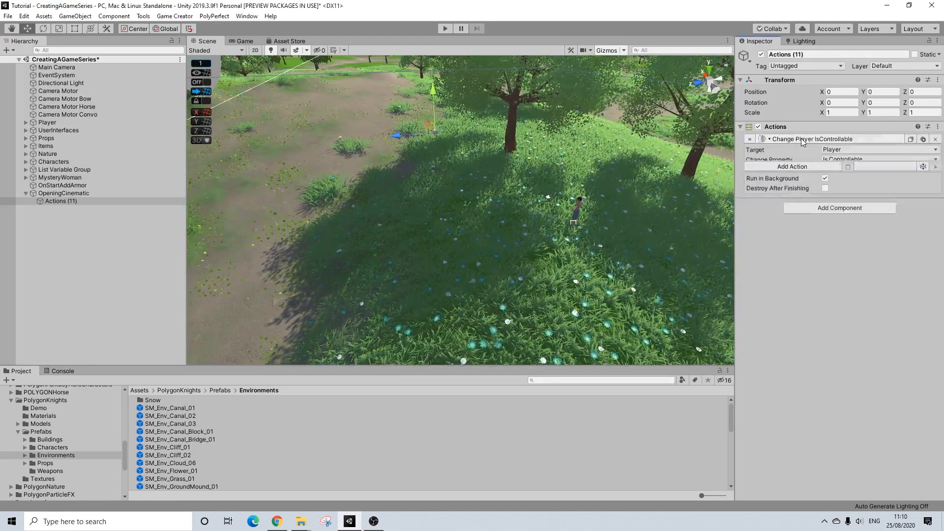
pyautogui.click(824, 183)
# Run the scene to test the Player's starting position and the OpeningCinematic trigger.
pyautogui.moveTo(527, 178); pyautogui.dragTo(469, 149, button='right')
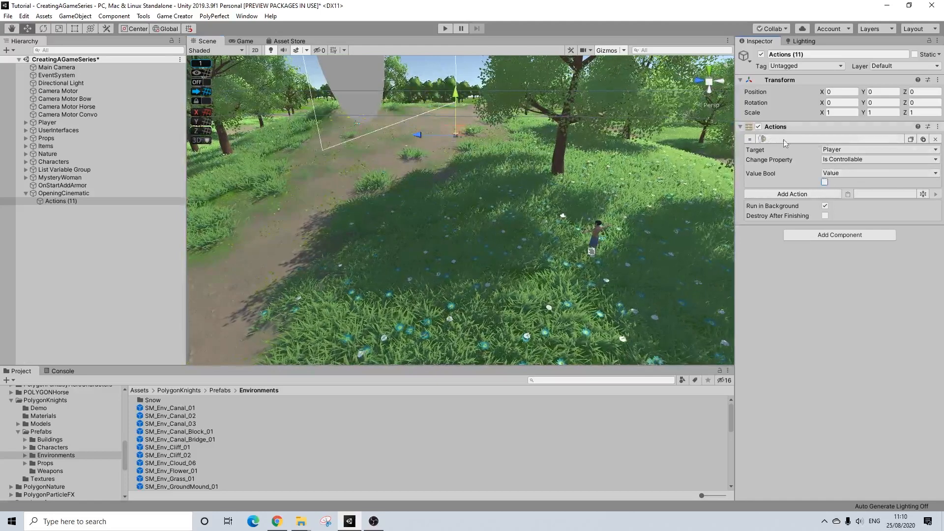
pyautogui.click(441, 30)
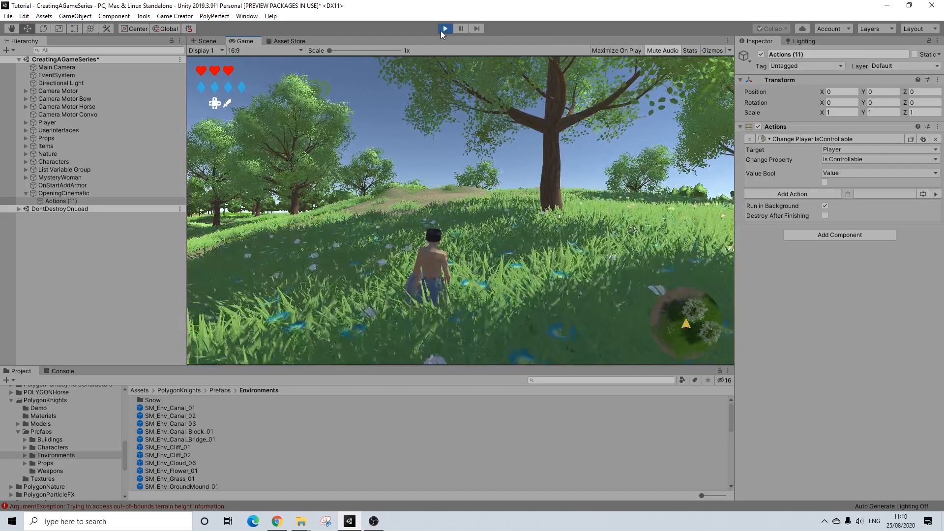
# Stop the test run and deactivate the OnStartAddArmor object.
pyautogui.click(442, 30)
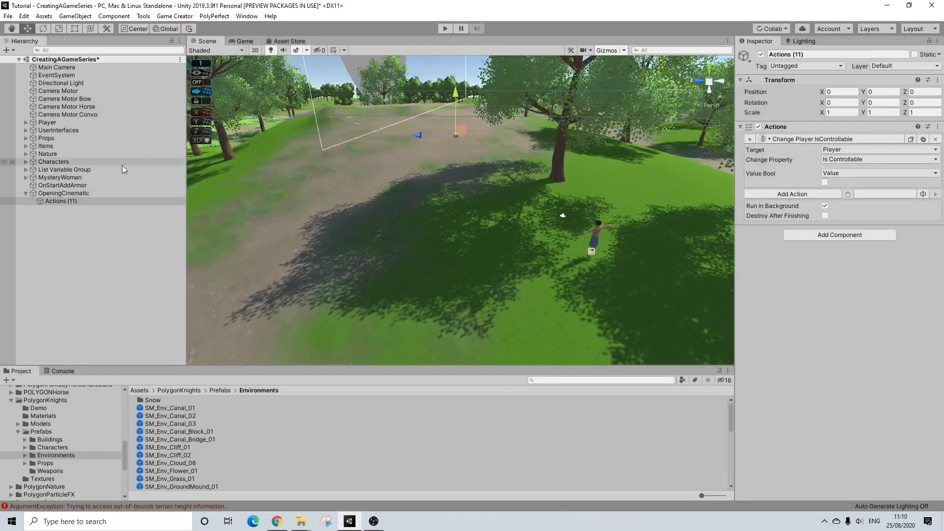
pyautogui.click(73, 187)
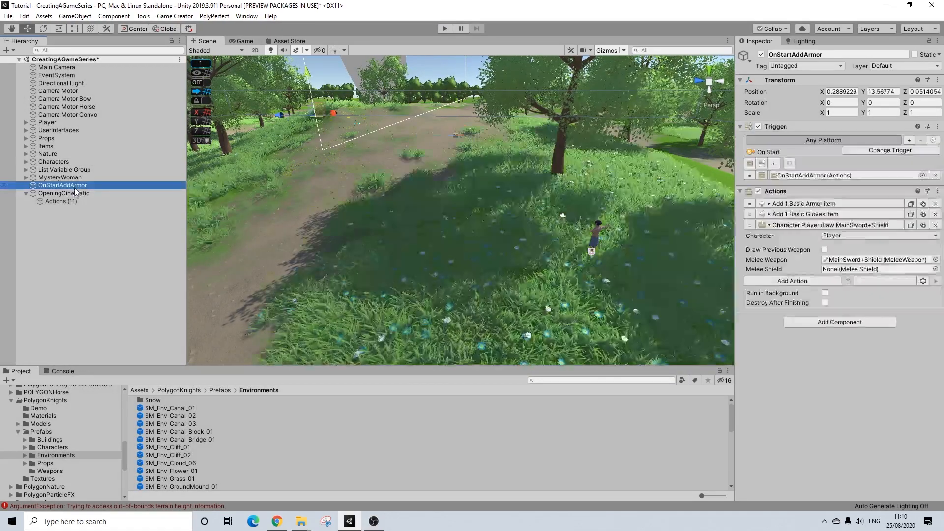
pyautogui.click(822, 227)
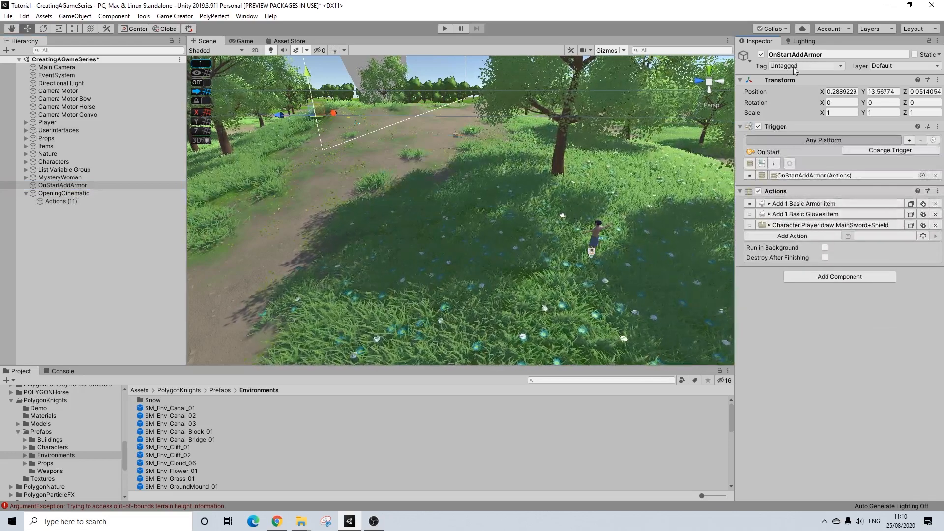
pyautogui.click(761, 54)
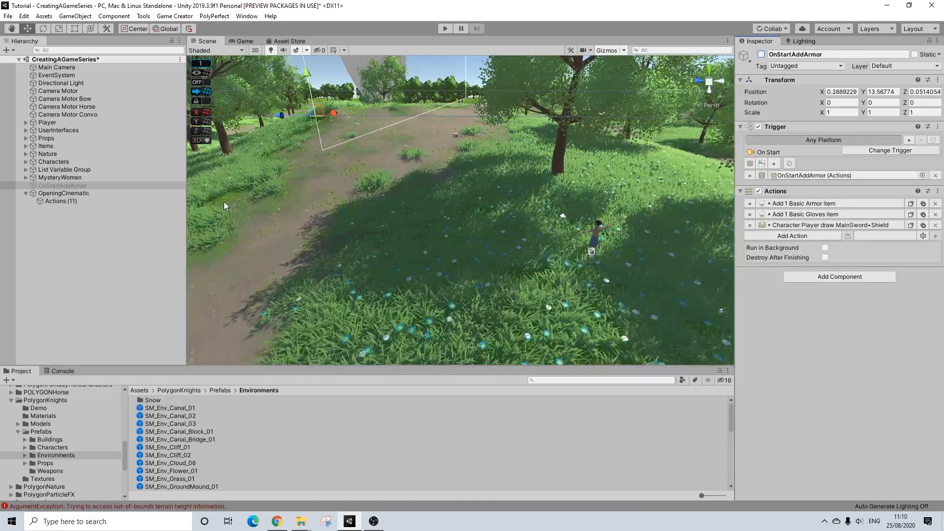
# Add a Game Creator marker as a child of OpeningCinematic.
pyautogui.click(55, 194)
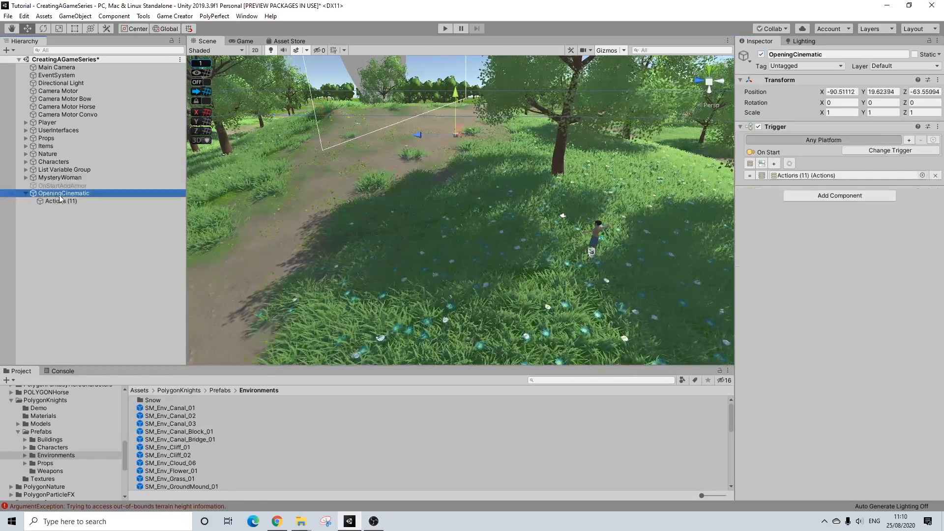
pyautogui.click(62, 201)
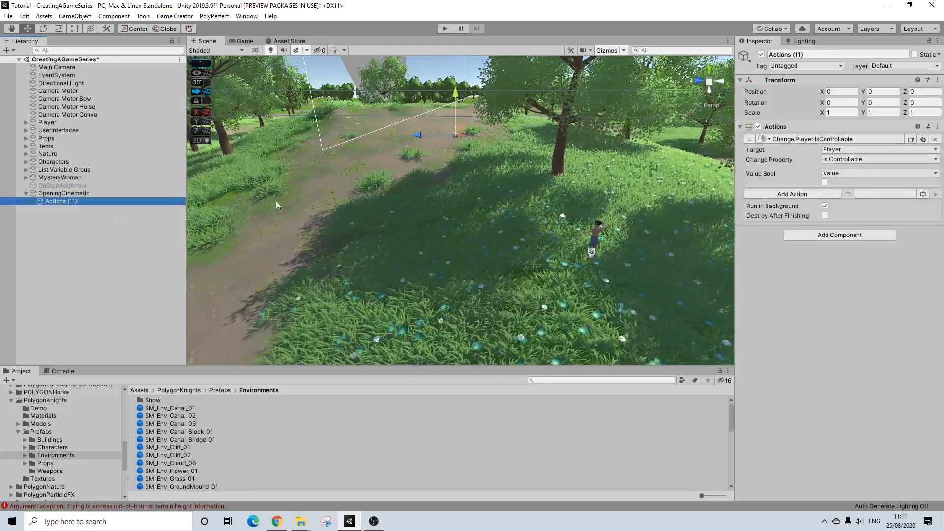
pyautogui.keyDown('alt'); pyautogui.moveTo(290, 125); pyautogui.dragTo(429, 166); pyautogui.keyUp('alt')
pyautogui.scroll(-8, 429, 166)
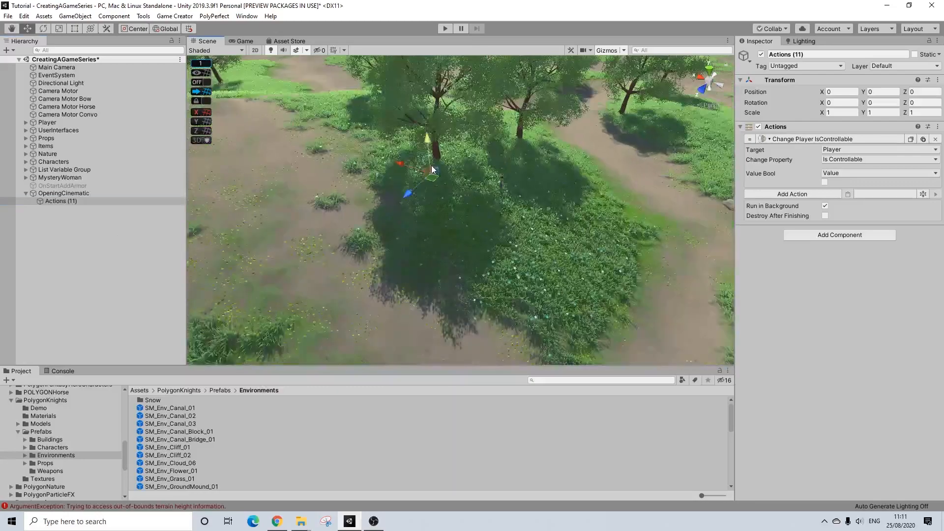
pyautogui.moveTo(327, 163); pyautogui.dragTo(672, 258, button='middle')
pyautogui.scroll(3, 460, 266)
pyautogui.moveTo(466, 275); pyautogui.dragTo(444, 241, button='middle')
pyautogui.scroll(3, 491, 203)
pyautogui.scroll(3, 444, 241)
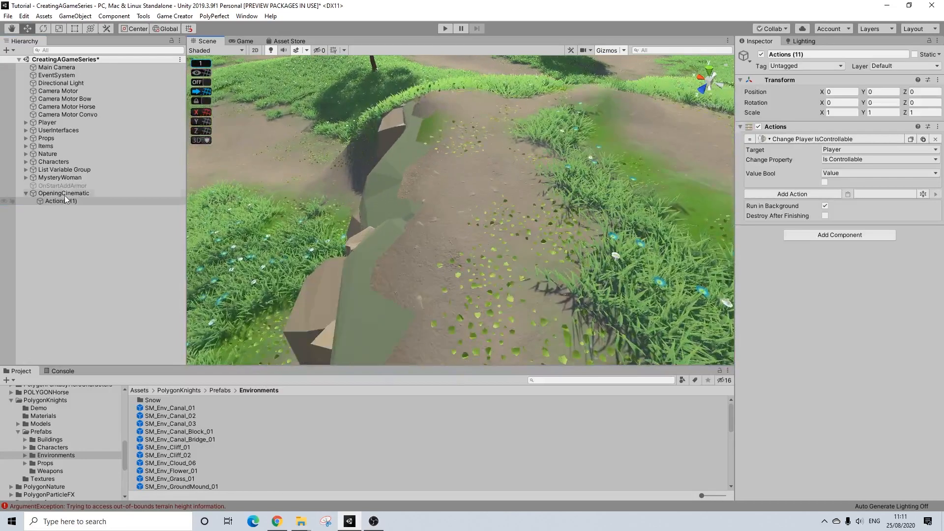
pyautogui.rightClick(65, 193)
pyautogui.moveTo(140, 302)
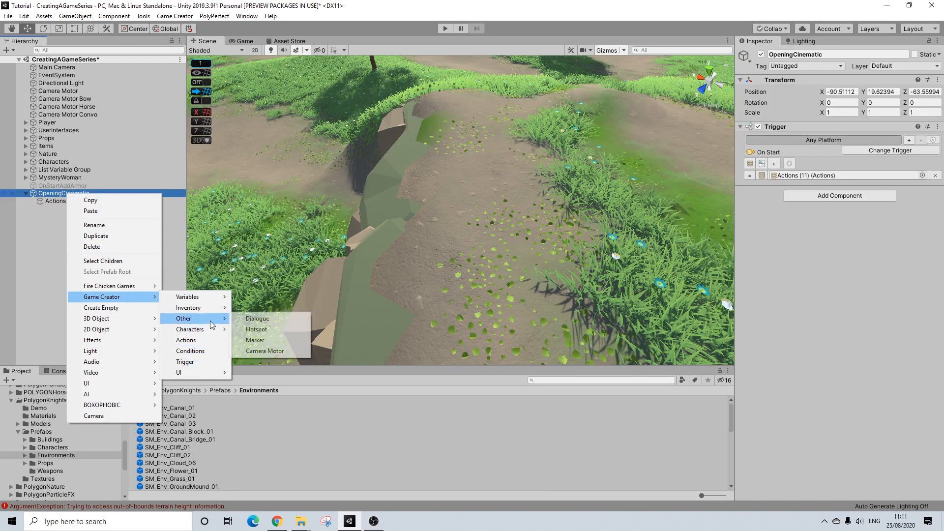
pyautogui.click(247, 339)
# Position the new marker on the dirt path beside the cliff edge at about X 38.94, Y 0.686, Z 15.09.
pyautogui.scroll(-5, 550, 208)
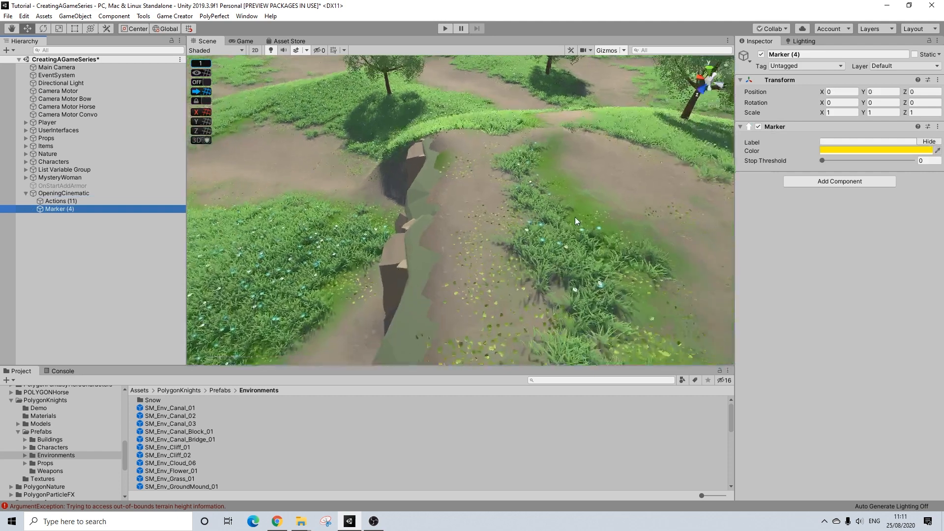
pyautogui.scroll(-3, 574, 217)
pyautogui.moveTo(603, 220); pyautogui.dragTo(294, 235, button='middle')
pyautogui.moveTo(576, 276); pyautogui.dragTo(315, 235)
pyautogui.moveTo(201, 192); pyautogui.dragTo(73, 165)
pyautogui.moveTo(389, 206); pyautogui.dragTo(441, 194, button='middle')
pyautogui.moveTo(450, 193)
pyautogui.mouseDown()
pyautogui.moveTo(380, 231)
pyautogui.moveTo(346, 222)
pyautogui.mouseUp()
pyautogui.press('f')
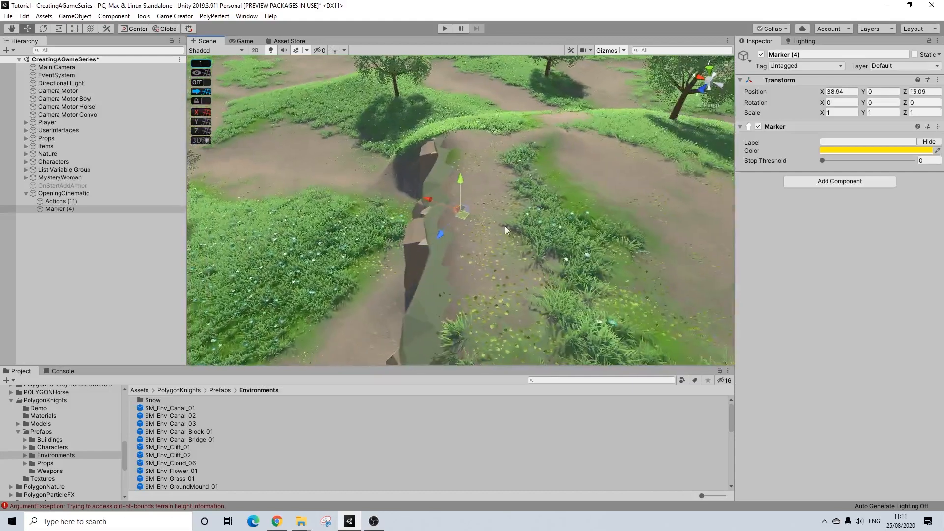
pyautogui.keyDown('alt'); pyautogui.moveTo(449, 222); pyautogui.dragTo(438, 144); pyautogui.keyUp('alt')
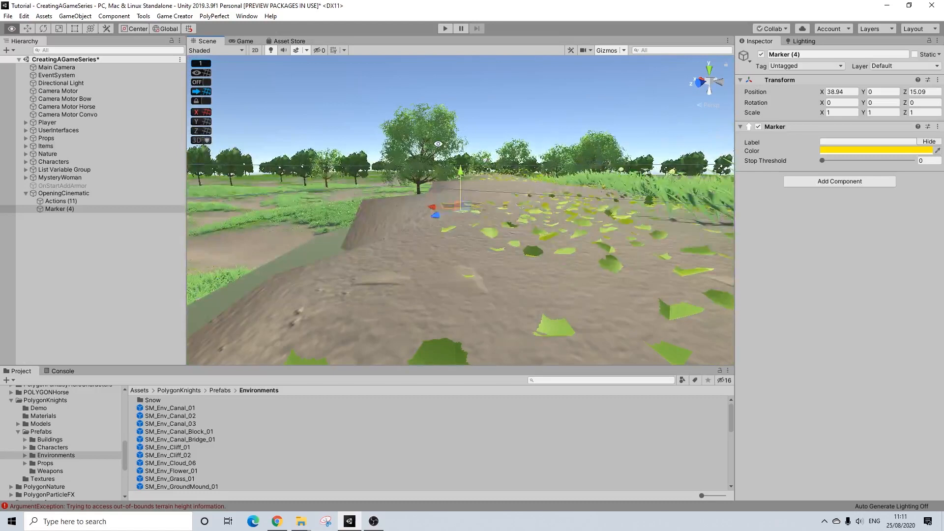
pyautogui.moveTo(462, 173); pyautogui.dragTo(468, 143)
pyautogui.keyDown('alt'); pyautogui.moveTo(464, 188); pyautogui.dragTo(463, 280); pyautogui.keyUp('alt')
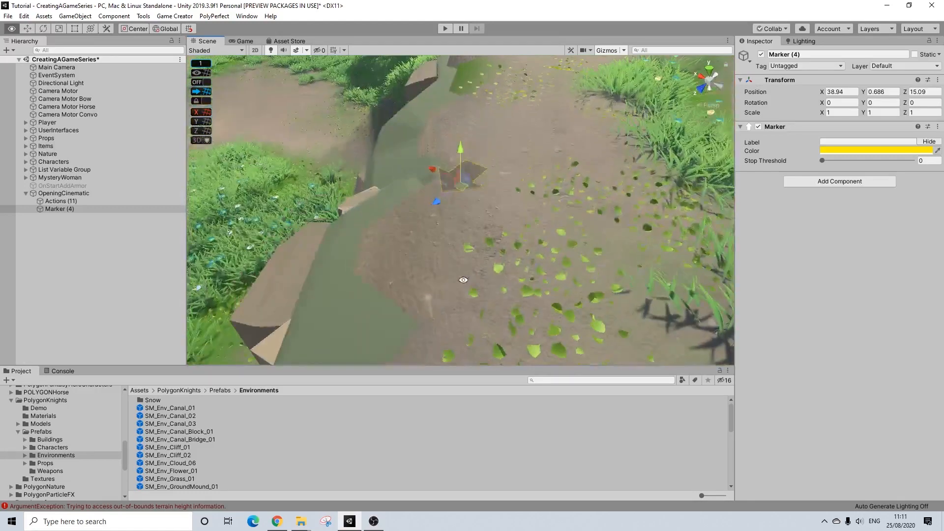
# Rotate Marker (4) to 60 degrees around Y so it faces out over the cliff.
pyautogui.click(43, 29)
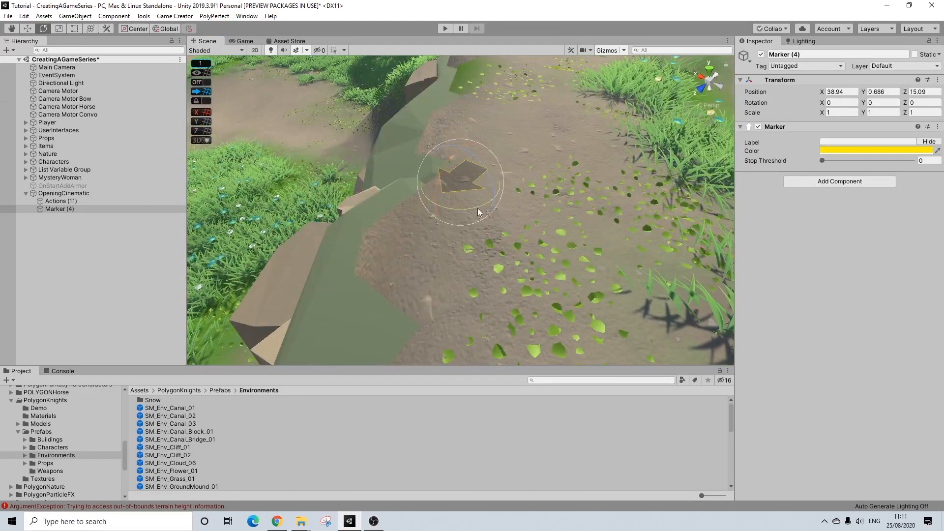
pyautogui.moveTo(397, 214)
pyautogui.keyDown('ctrl'); pyautogui.mouseDown()
pyautogui.moveTo(304, 147)
pyautogui.moveTo(233, 128)
pyautogui.moveTo(418, 170)
pyautogui.mouseUp(); pyautogui.keyUp('ctrl')
pyautogui.moveTo(458, 194)
pyautogui.keyDown('alt'); pyautogui.mouseDown()
pyautogui.moveTo(462, 170)
pyautogui.moveTo(760, 152)
pyautogui.mouseUp(); pyautogui.keyUp('alt')
pyautogui.keyDown('alt'); pyautogui.moveTo(386, 114); pyautogui.dragTo(213, 176); pyautogui.keyUp('alt')
pyautogui.moveTo(471, 155)
pyautogui.keyDown('alt'); pyautogui.mouseDown()
pyautogui.moveTo(464, 257)
pyautogui.moveTo(454, 222)
pyautogui.moveTo(459, 236)
pyautogui.moveTo(420, 197)
pyautogui.moveTo(459, 229)
pyautogui.moveTo(444, 278)
pyautogui.moveTo(435, 229)
pyautogui.moveTo(391, 203)
pyautogui.moveTo(582, 142)
pyautogui.mouseUp(); pyautogui.keyUp('alt')
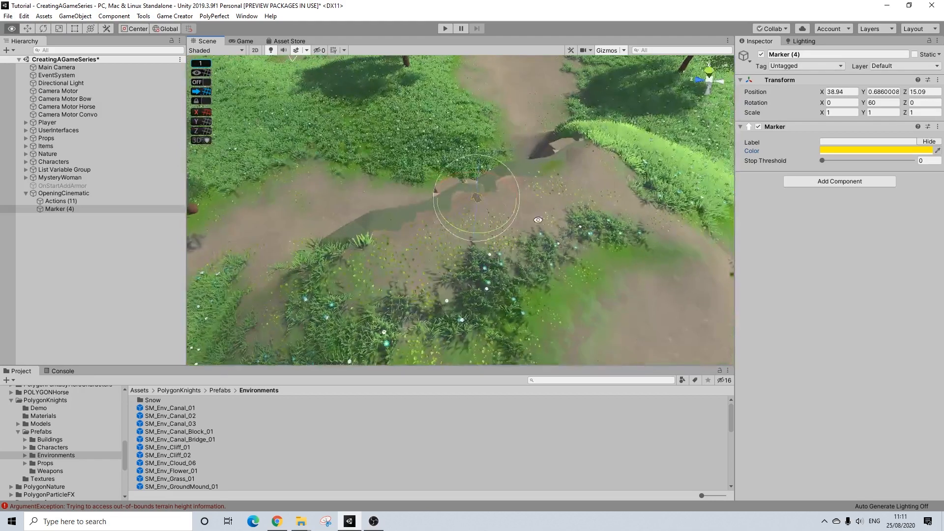
pyautogui.keyDown('alt'); pyautogui.moveTo(517, 250); pyautogui.dragTo(407, 199); pyautogui.keyUp('alt')
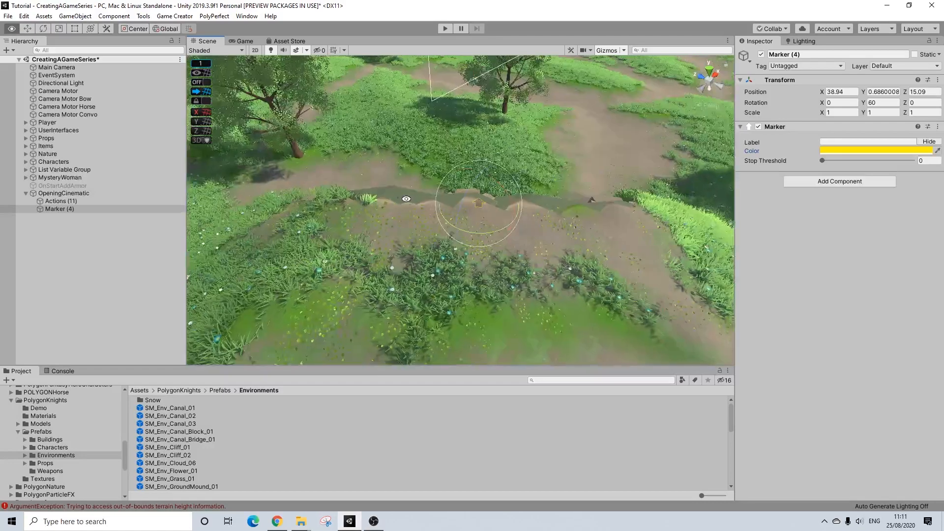
pyautogui.click(245, 41)
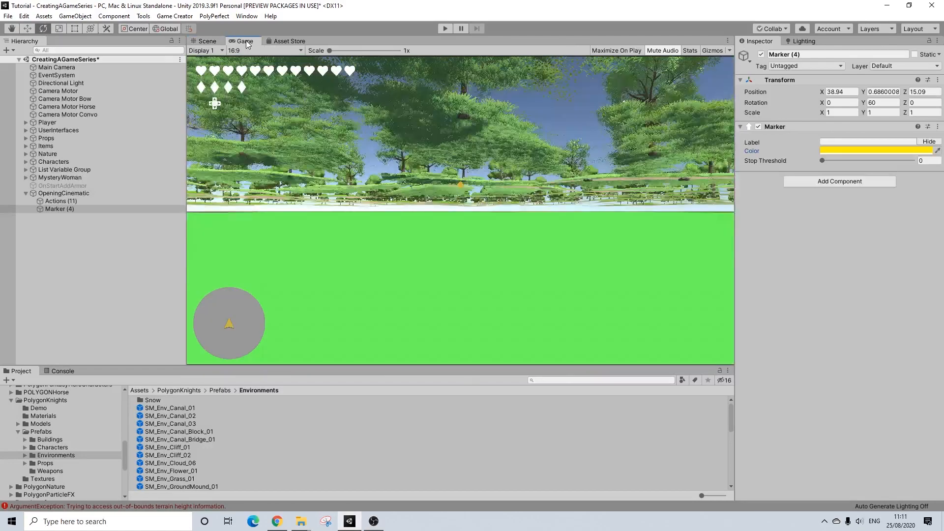
pyautogui.click(208, 41)
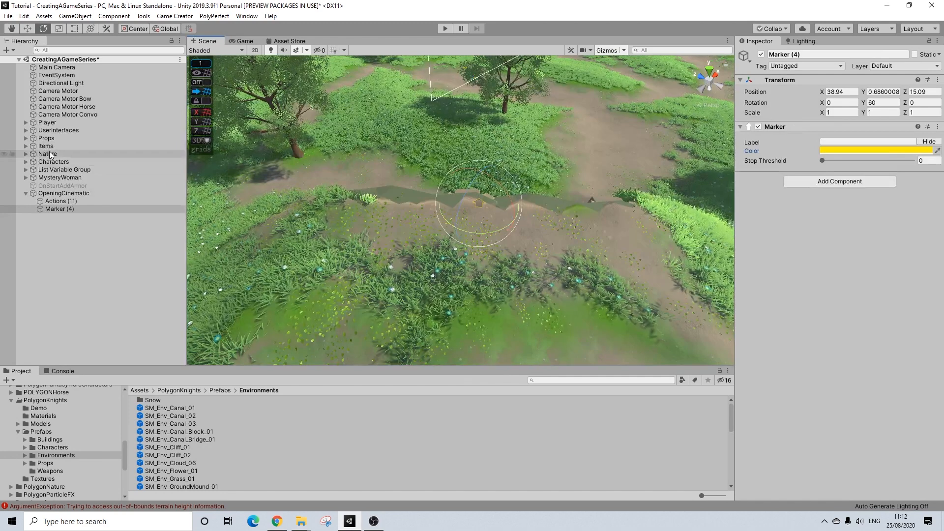
# Paint grass details on Main Terrain over the bare dirt along the cliff's top edge, using brush size 1.4 and target strength 0.8125.
pyautogui.click(24, 123)
pyautogui.click(24, 123)
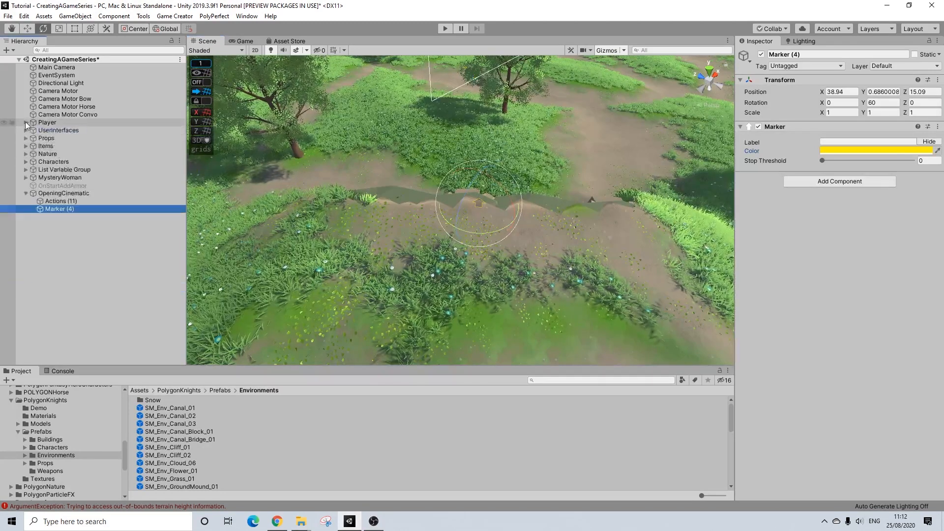
pyautogui.click(26, 154)
pyautogui.click(76, 193)
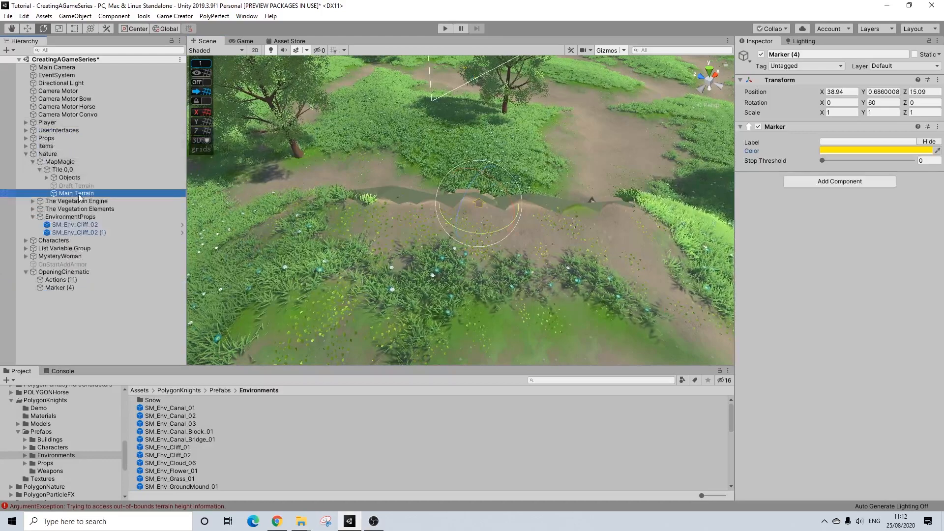
pyautogui.click(857, 139)
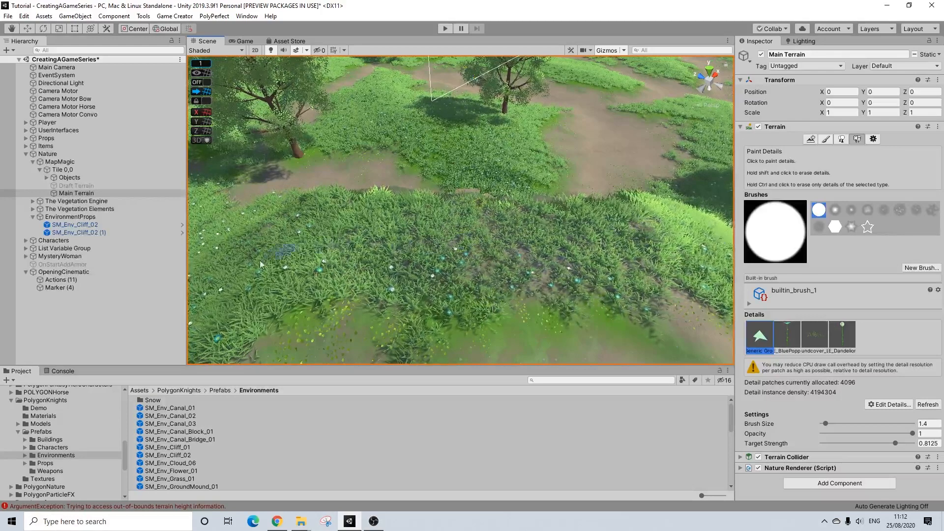
pyautogui.keyDown('alt'); pyautogui.moveTo(411, 281); pyautogui.dragTo(396, 184); pyautogui.keyUp('alt')
pyautogui.moveTo(396, 185); pyautogui.dragTo(524, 267, button='middle')
pyautogui.keyDown('alt'); pyautogui.moveTo(524, 267); pyautogui.dragTo(339, 301); pyautogui.keyUp('alt')
pyautogui.moveTo(340, 301); pyautogui.dragTo(623, 263, button='middle')
pyautogui.moveTo(427, 285)
pyautogui.mouseDown(button='middle')
pyautogui.moveTo(446, 265)
pyautogui.moveTo(474, 290)
pyautogui.mouseUp(button='middle')
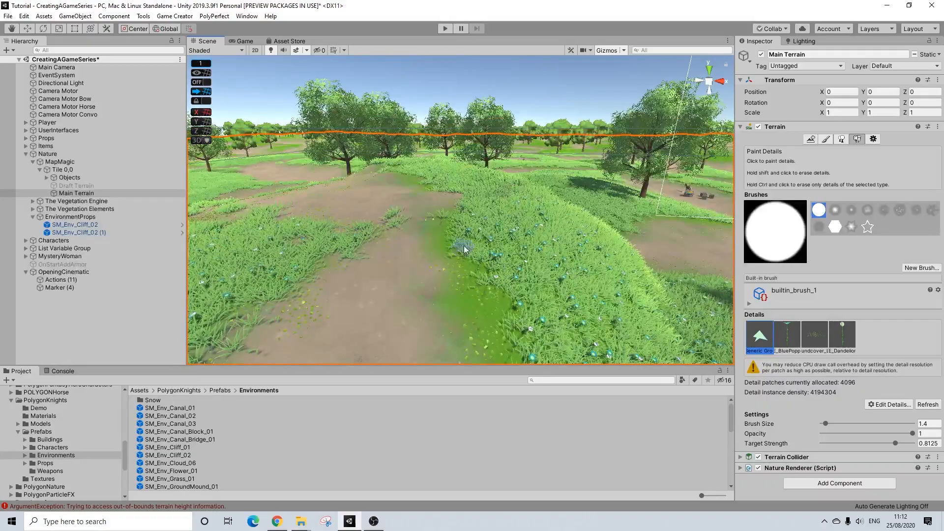
pyautogui.keyDown('alt'); pyautogui.moveTo(506, 221); pyautogui.dragTo(615, 223); pyautogui.keyUp('alt')
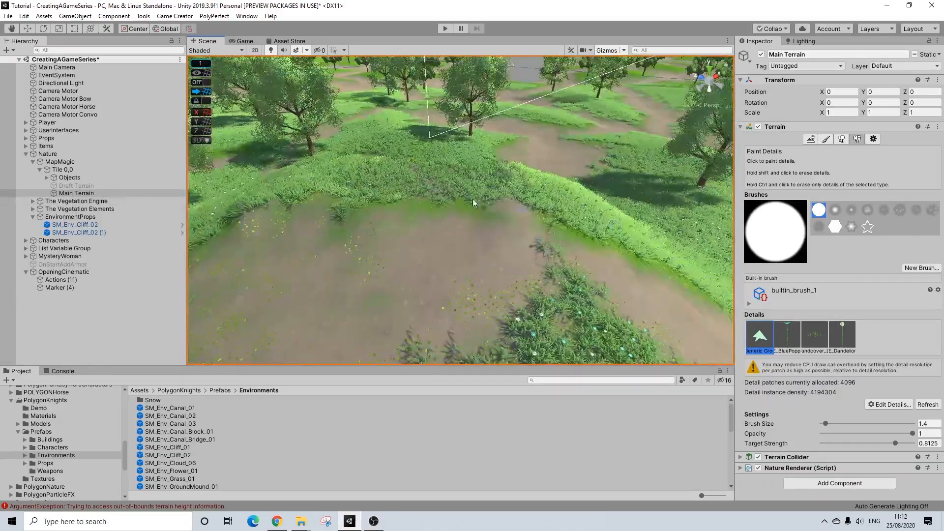
pyautogui.moveTo(474, 205); pyautogui.dragTo(574, 226, button='middle')
pyautogui.click(26, 153)
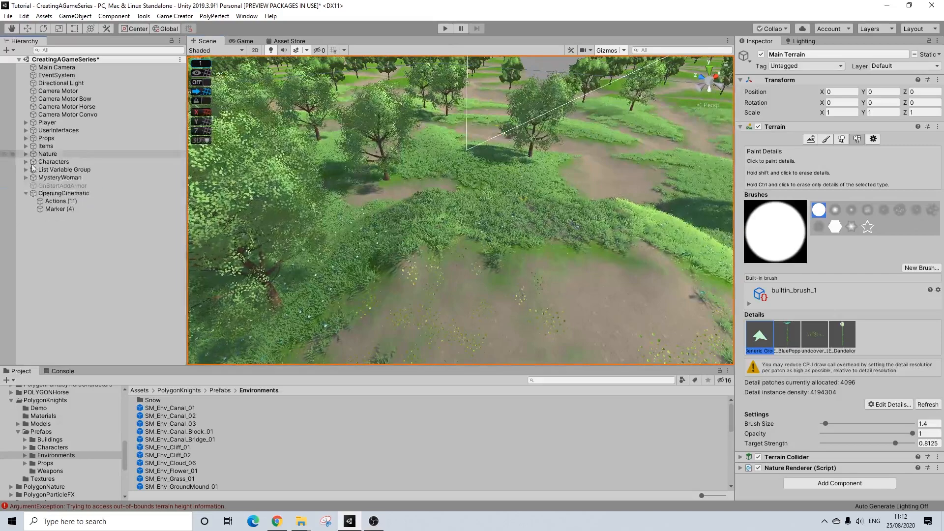
# Add a character move action to the Actions (11) object.
pyautogui.click(58, 209)
pyautogui.moveTo(511, 211); pyautogui.dragTo(482, 167, button='middle')
pyautogui.moveTo(470, 228); pyautogui.dragTo(493, 218, button='middle')
pyautogui.click(55, 202)
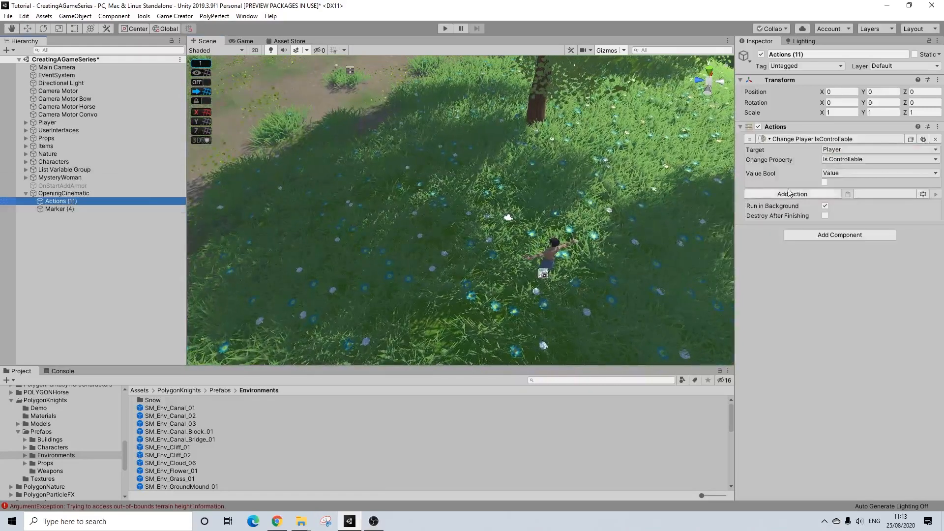
pyautogui.click(778, 195)
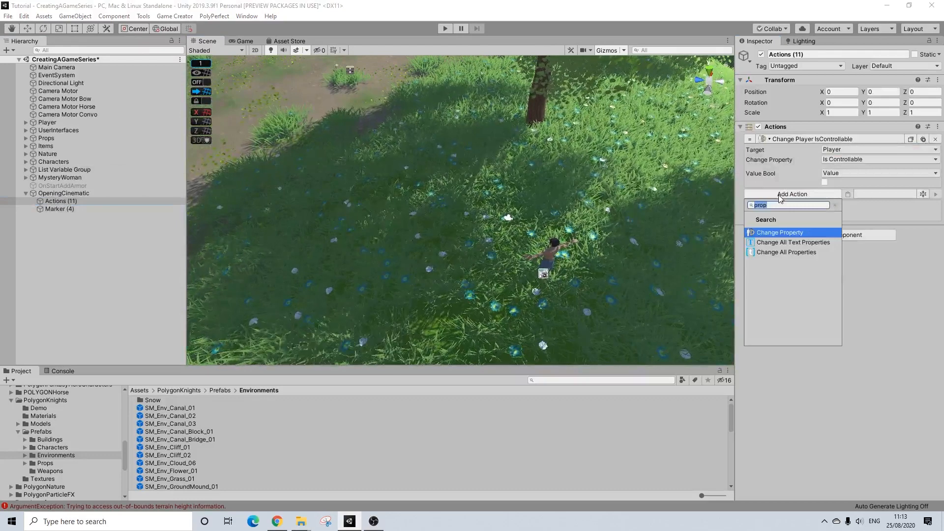
pyautogui.write('move')
pyautogui.click(765, 252)
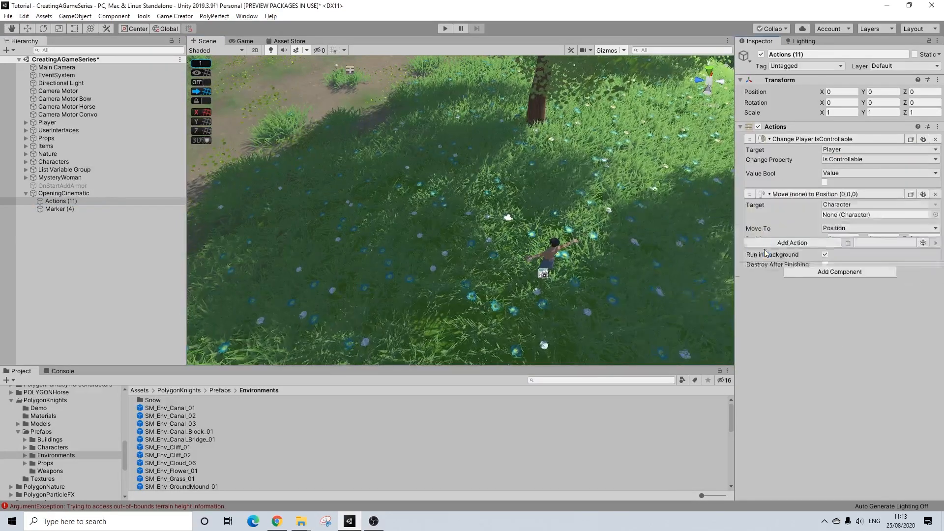
# Set the move action's target to Player and its destination to Marker (4).
pyautogui.click(845, 205)
pyautogui.click(846, 214)
pyautogui.click(846, 218)
pyautogui.click(847, 253)
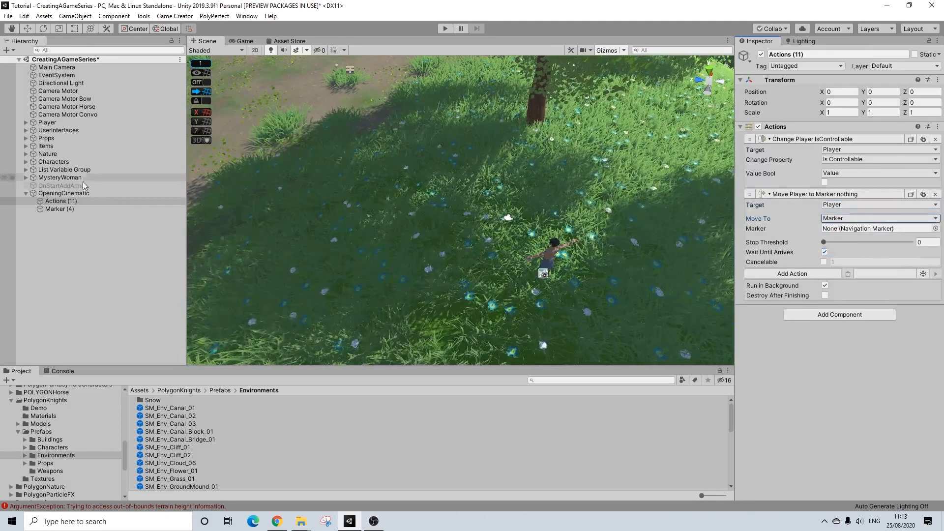
pyautogui.moveTo(60, 209)
pyautogui.mouseDown()
pyautogui.moveTo(856, 219)
pyautogui.moveTo(853, 228)
pyautogui.mouseUp()
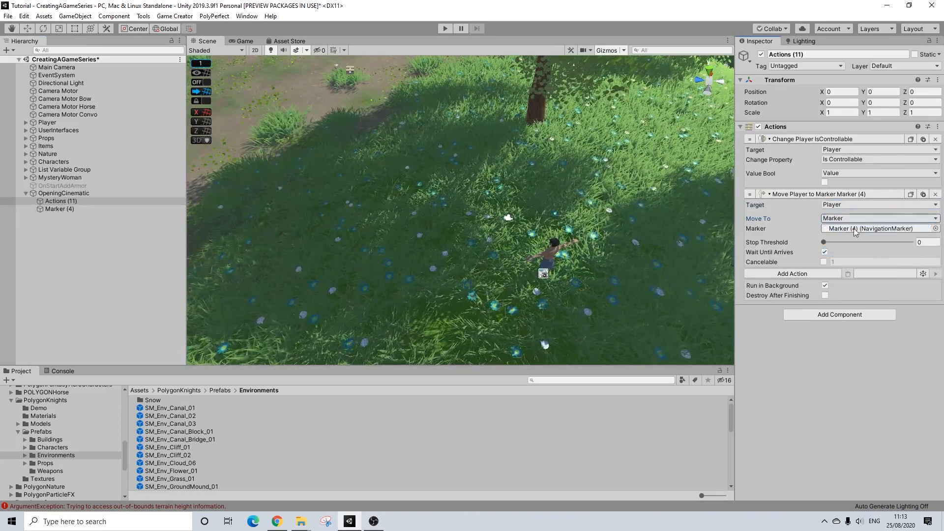
# Run the scene to test the Player's automatic walk to the cliff-top marker, and stop it.
pyautogui.moveTo(632, 246); pyautogui.dragTo(630, 221, button='right')
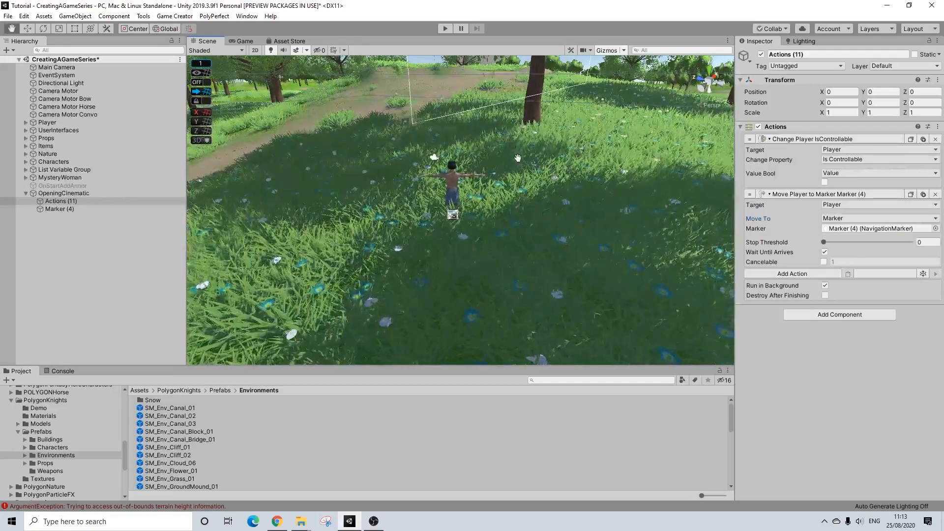
pyautogui.moveTo(518, 157); pyautogui.dragTo(565, 59, button='right')
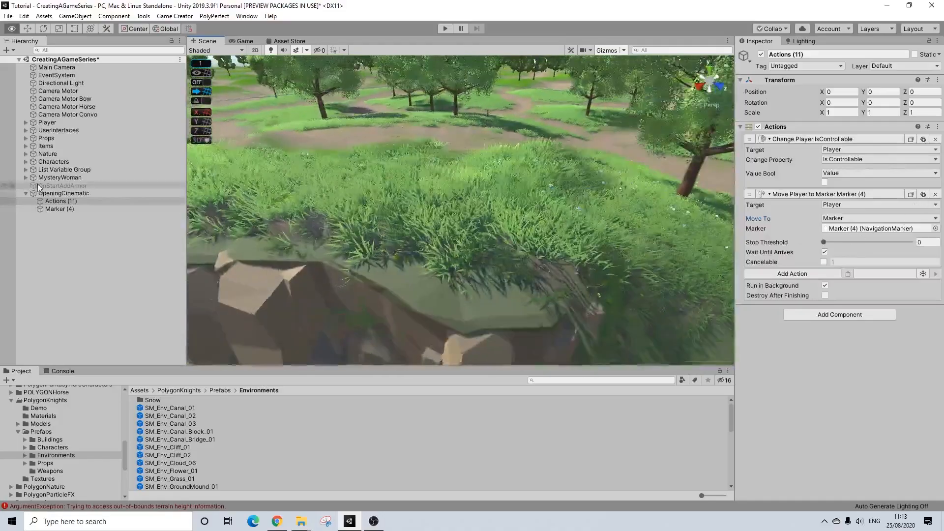
pyautogui.moveTo(393, 206); pyautogui.dragTo(562, 190, button='right')
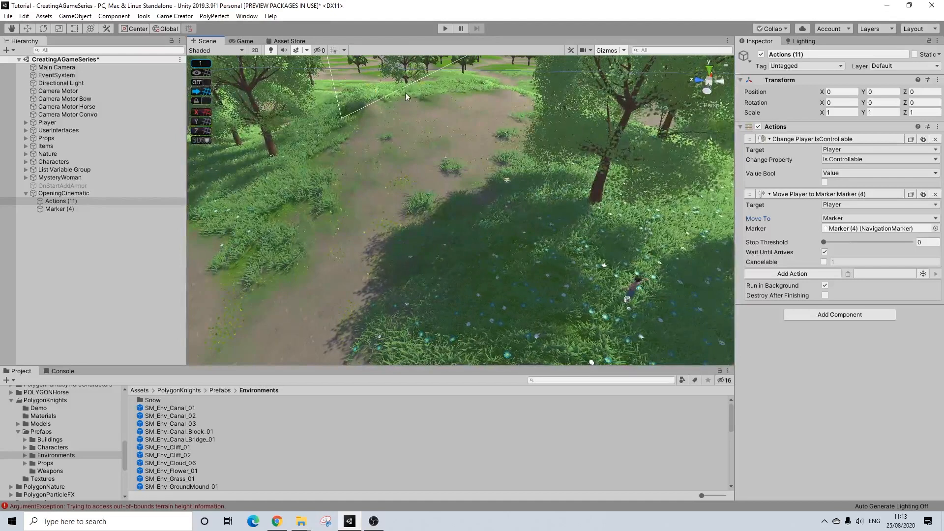
pyautogui.click(446, 28)
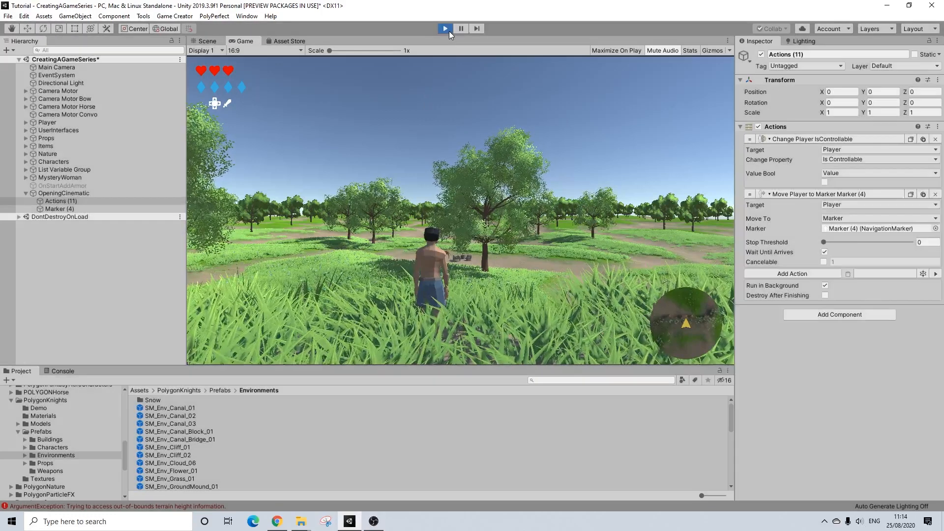
pyautogui.click(450, 31)
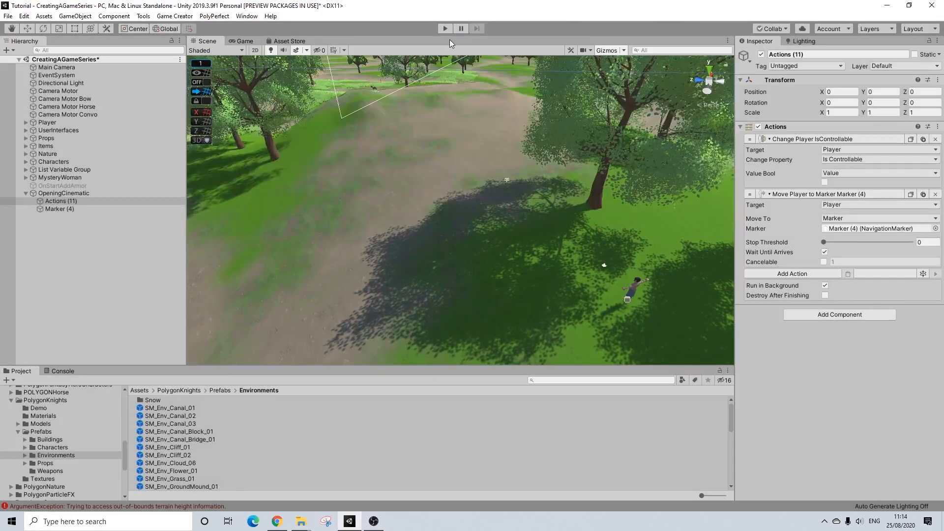
pyautogui.click(276, 520)
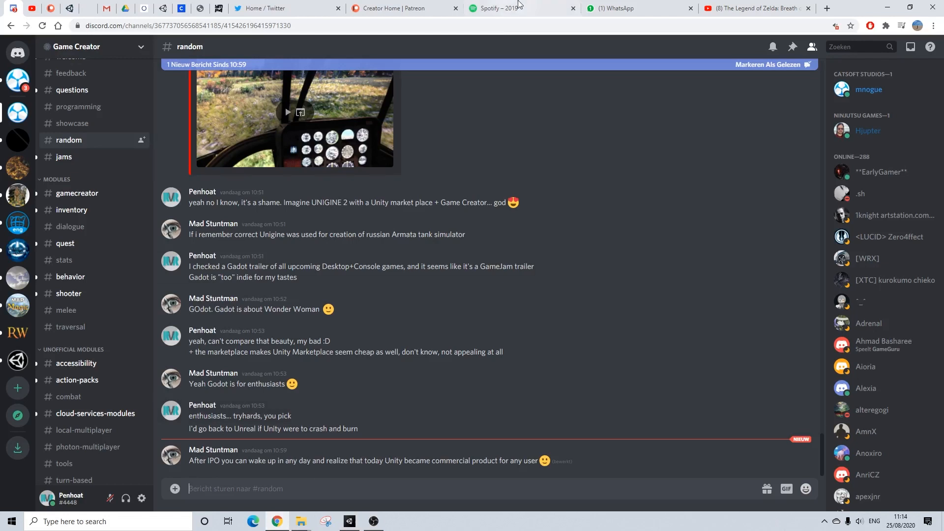
pyautogui.click(664, 10)
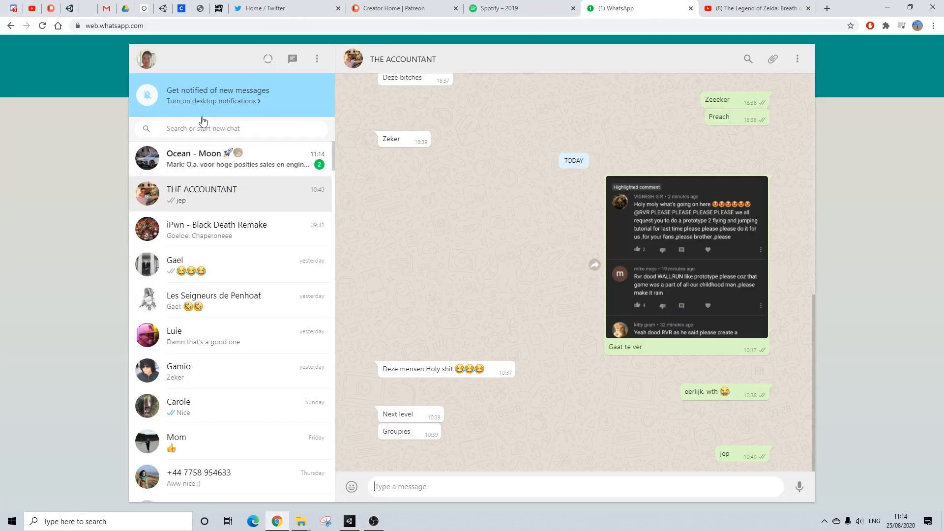
pyautogui.click(215, 162)
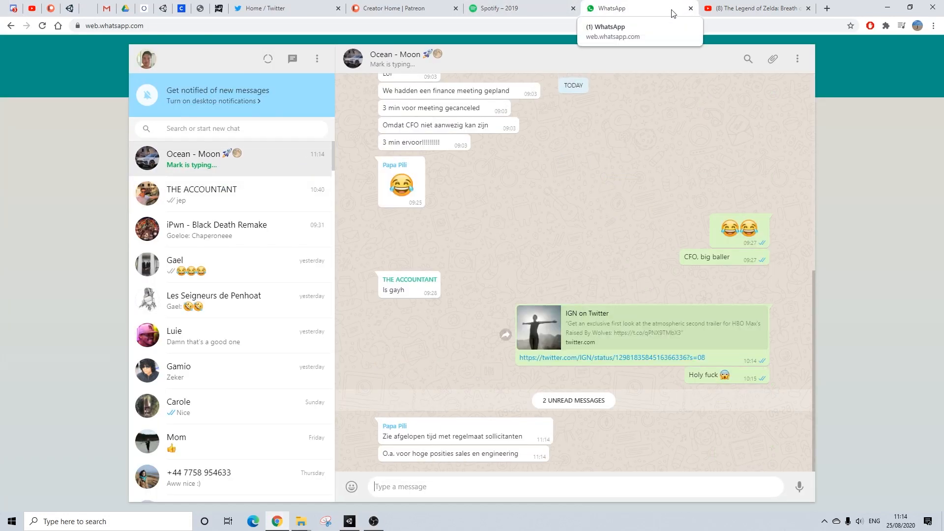
pyautogui.click(752, 8)
pyautogui.click(887, 7)
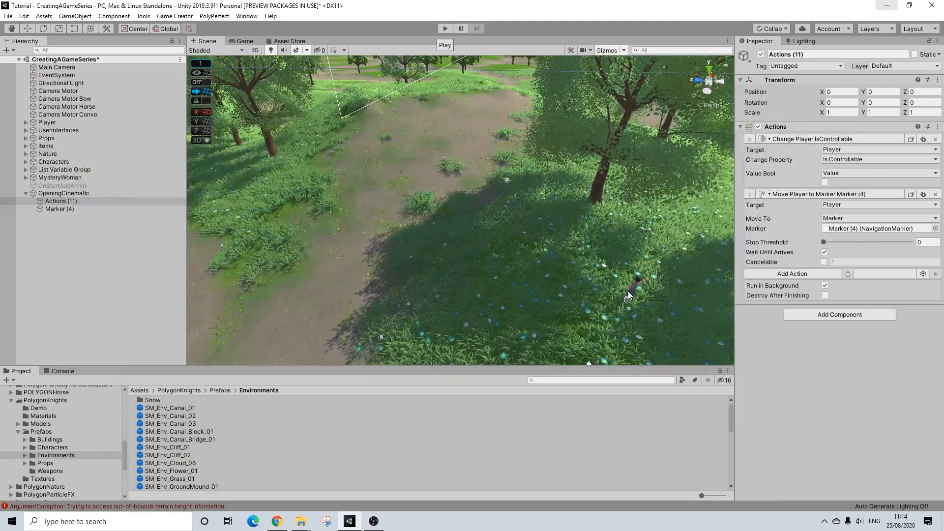
# Add a Set Active action at the start of Actions (11), targeting the HUD object with Active turned off.
pyautogui.moveTo(628, 295); pyautogui.dragTo(571, 273, button='middle')
pyautogui.moveTo(571, 273); pyautogui.dragTo(536, 224, button='right')
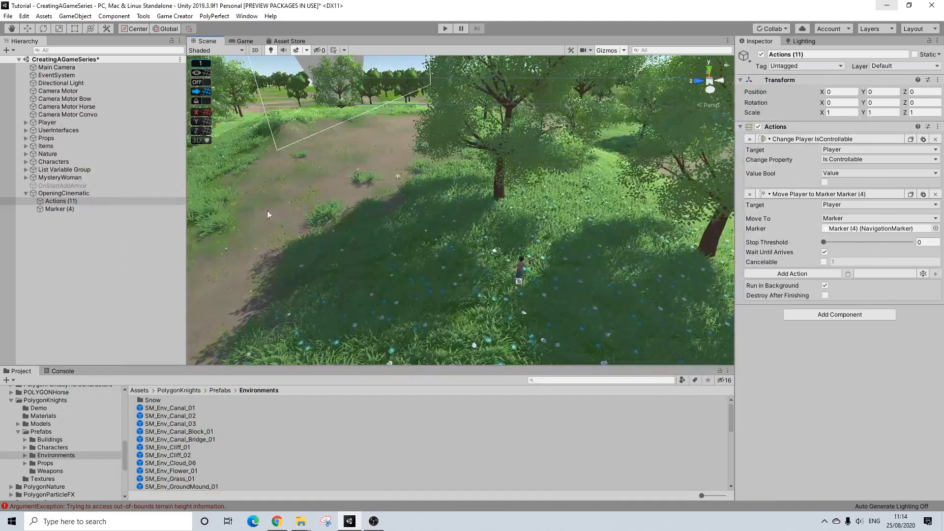
pyautogui.click(790, 274)
pyautogui.write('set')
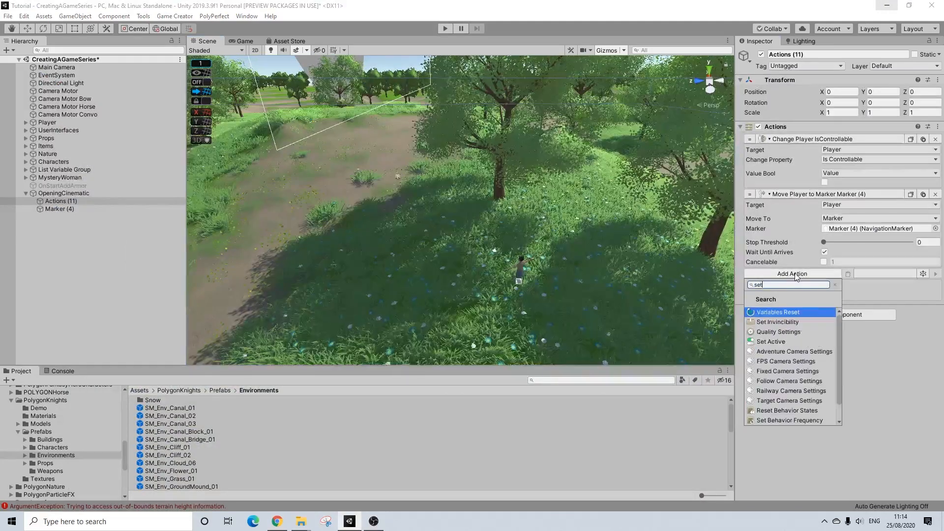
pyautogui.click(771, 341)
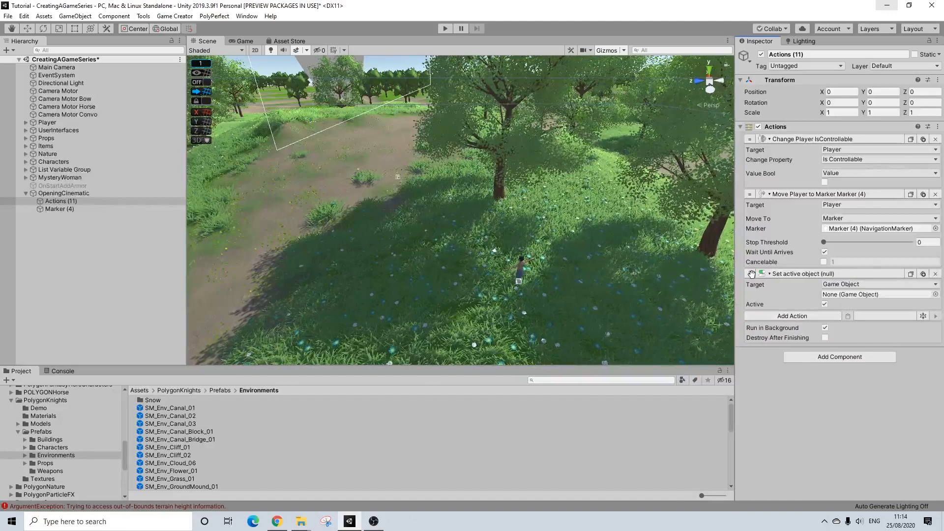
pyautogui.moveTo(750, 138); pyautogui.dragTo(751, 136)
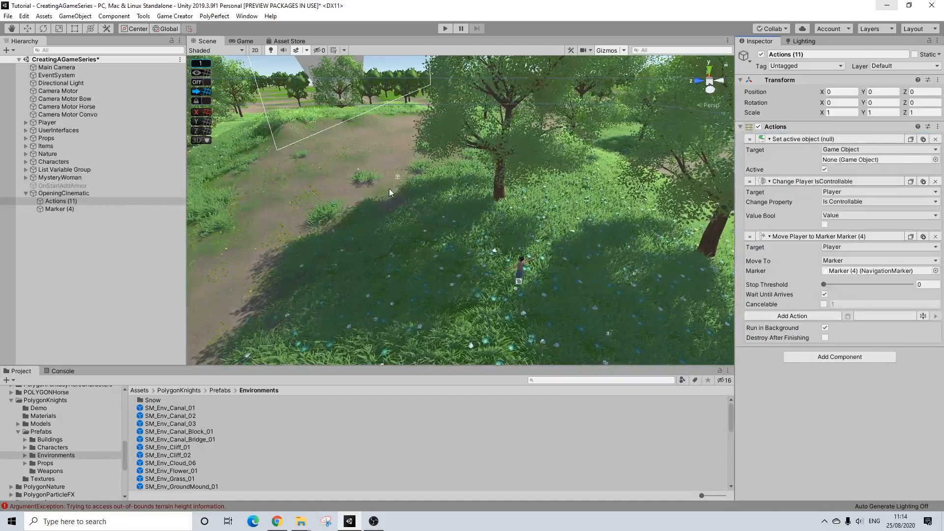
pyautogui.click(26, 131)
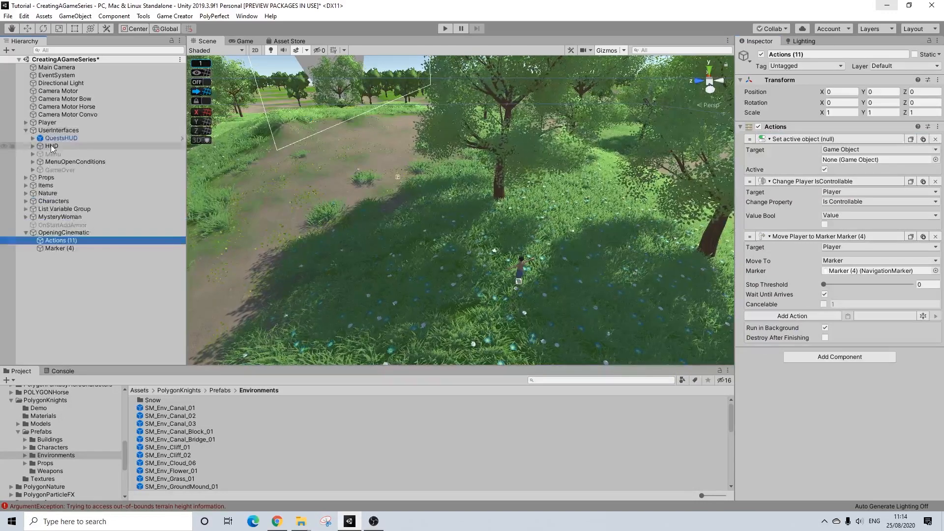
pyautogui.moveTo(52, 148); pyautogui.dragTo(830, 160)
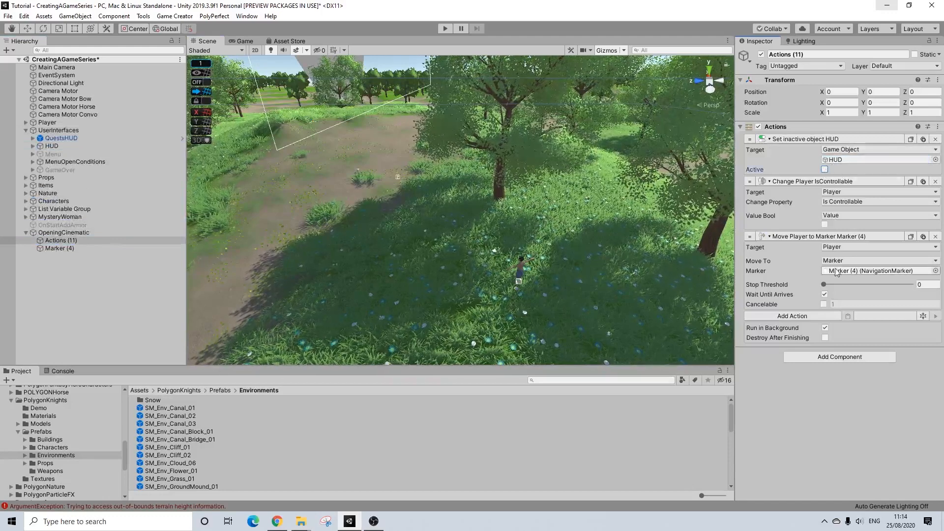
# Add a Wait action of 1 second after the Player's move to the marker.
pyautogui.click(806, 316)
pyautogui.write('wait')
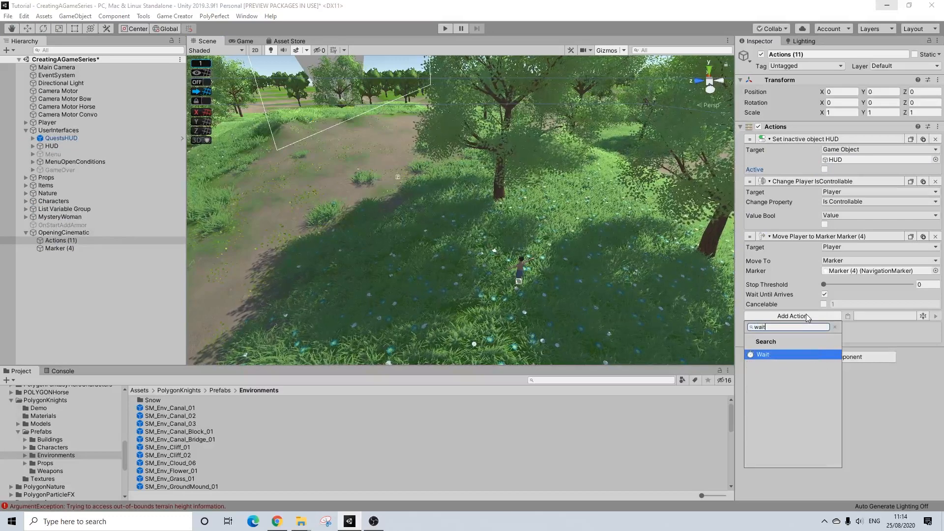
pyautogui.press('Return')
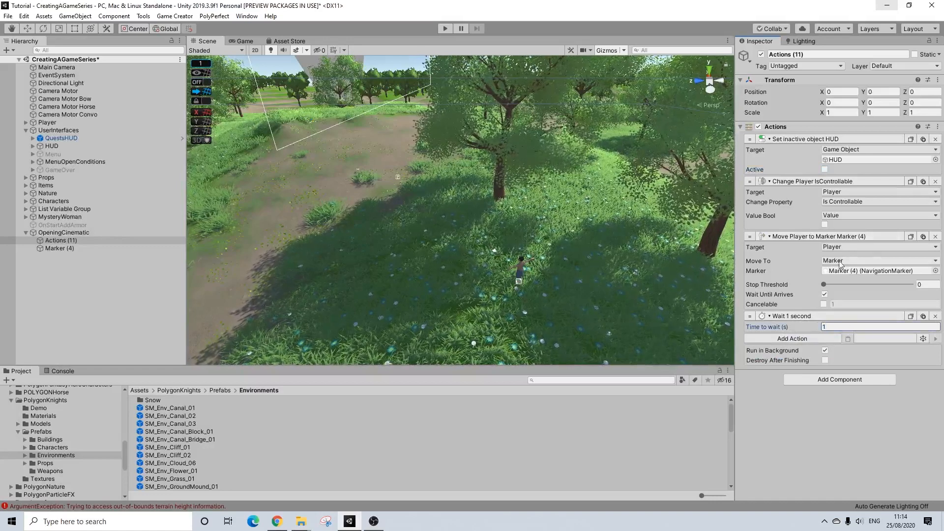
# Paste copies of the HUD and Change Player IsControllable actions after the wait, with Active and the controllable value both enabled.
pyautogui.click(848, 338)
pyautogui.click(824, 369)
pyautogui.click(917, 182)
pyautogui.click(847, 381)
pyautogui.click(825, 424)
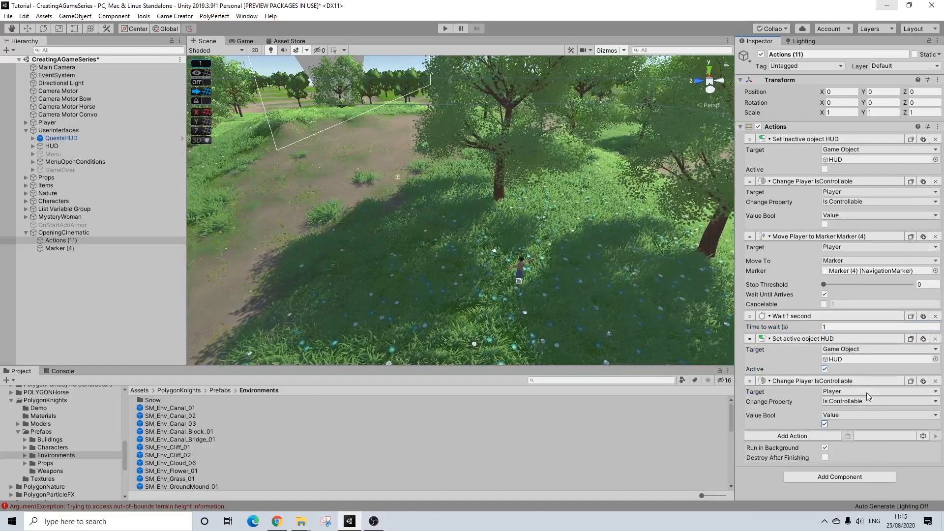
# Collapse the HUD activation and Change Player IsControllable actions in the Actions (11) list.
pyautogui.click(831, 338)
pyautogui.click(829, 350)
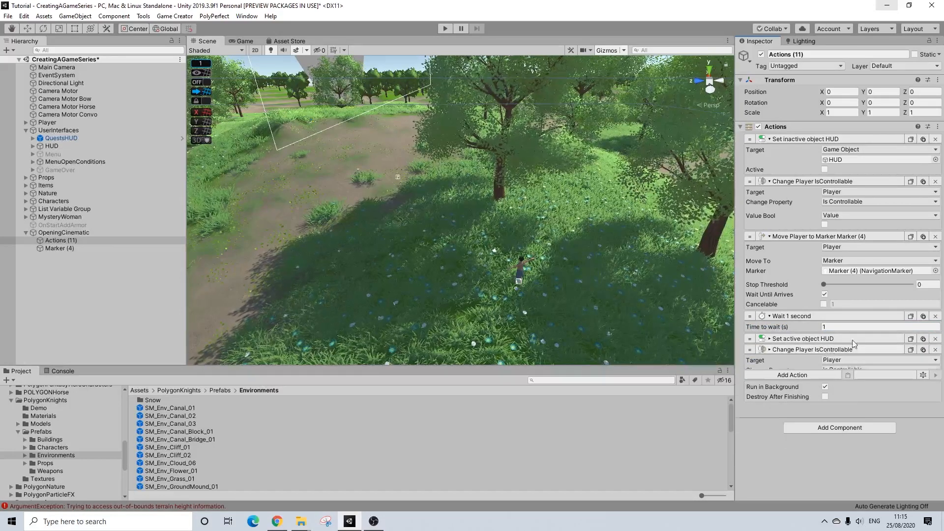
pyautogui.click(840, 139)
pyautogui.click(836, 150)
# Examine the Main Camera's components, including the settings of its Post-process Layer.
pyautogui.keyDown('alt'); pyautogui.moveTo(379, 200); pyautogui.dragTo(415, 249); pyautogui.keyUp('alt')
pyautogui.moveTo(415, 250); pyautogui.dragTo(424, 175, button='right')
pyautogui.scroll(6, 526, 234)
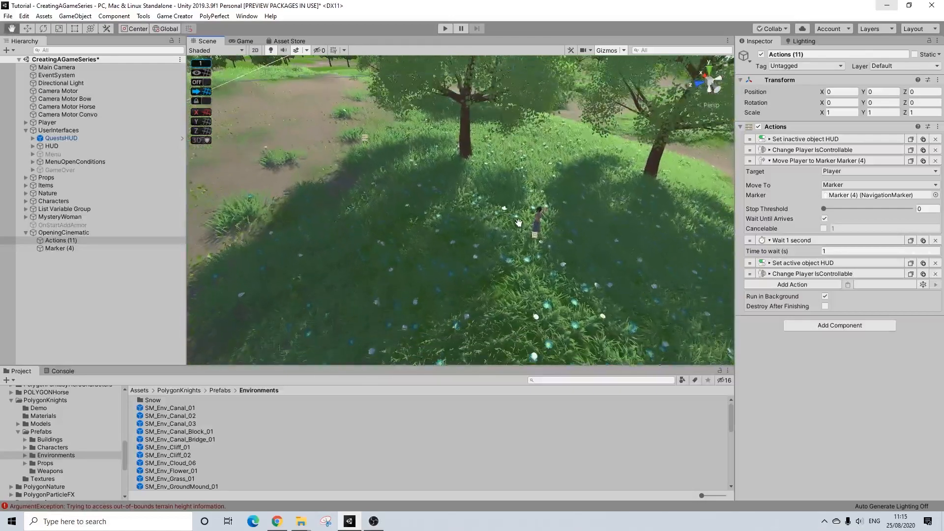
pyautogui.moveTo(561, 238)
pyautogui.keyDown('alt'); pyautogui.mouseDown()
pyautogui.moveTo(506, 212)
pyautogui.moveTo(543, 236)
pyautogui.mouseUp(); pyautogui.keyUp('alt')
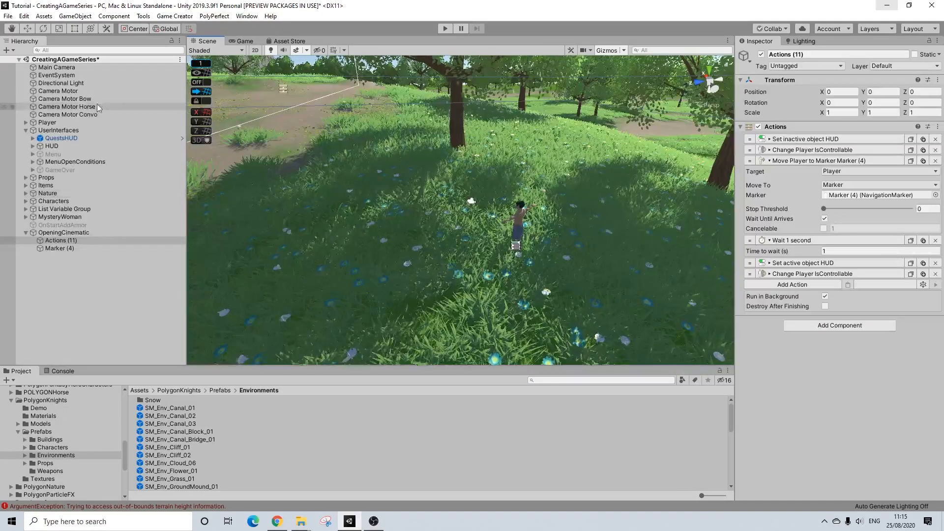
pyautogui.click(72, 69)
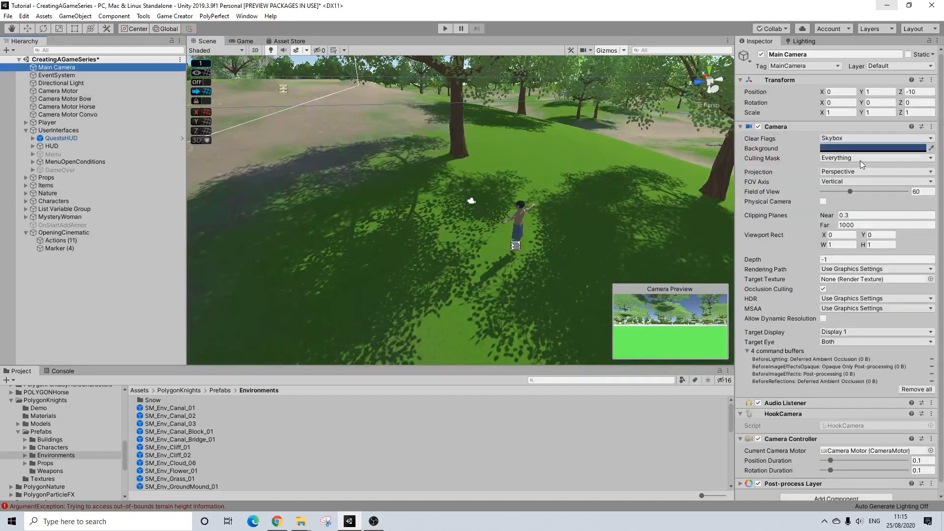
pyautogui.click(795, 126)
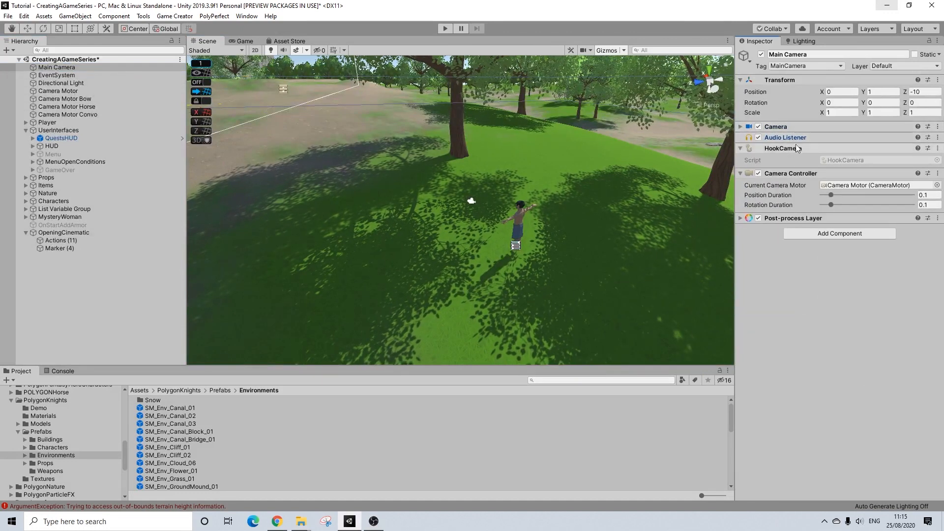
pyautogui.click(795, 148)
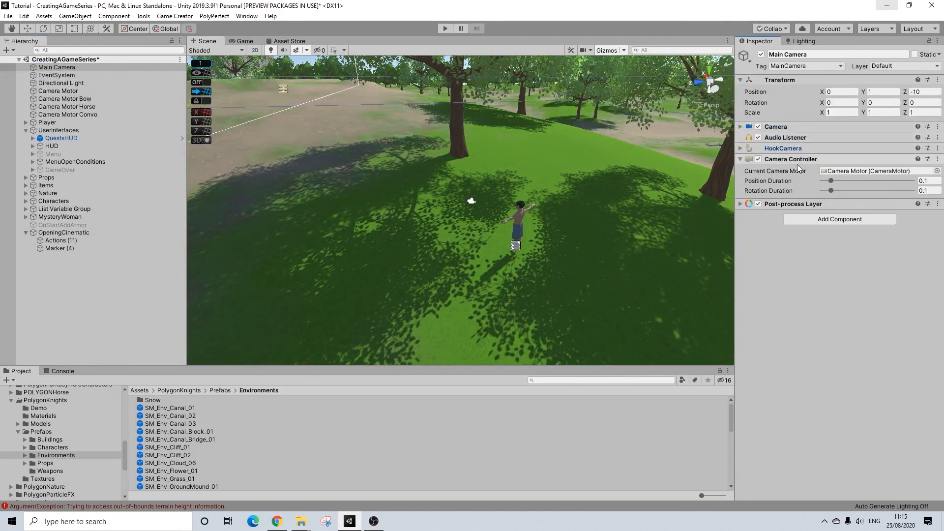
pyautogui.click(795, 204)
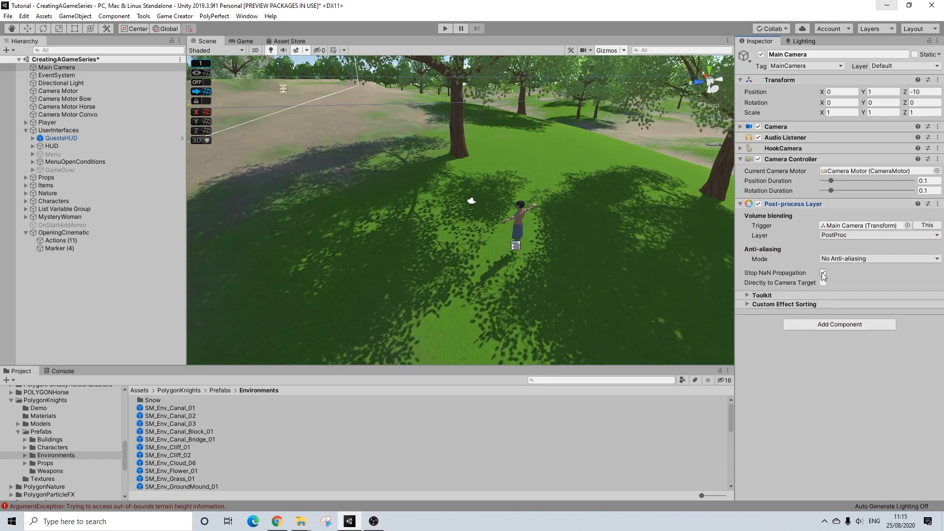
# Review the addable post-process components, the Post-process Layer's layer options and the Camera settings on Main Camera, and collapse its components.
pyautogui.click(808, 326)
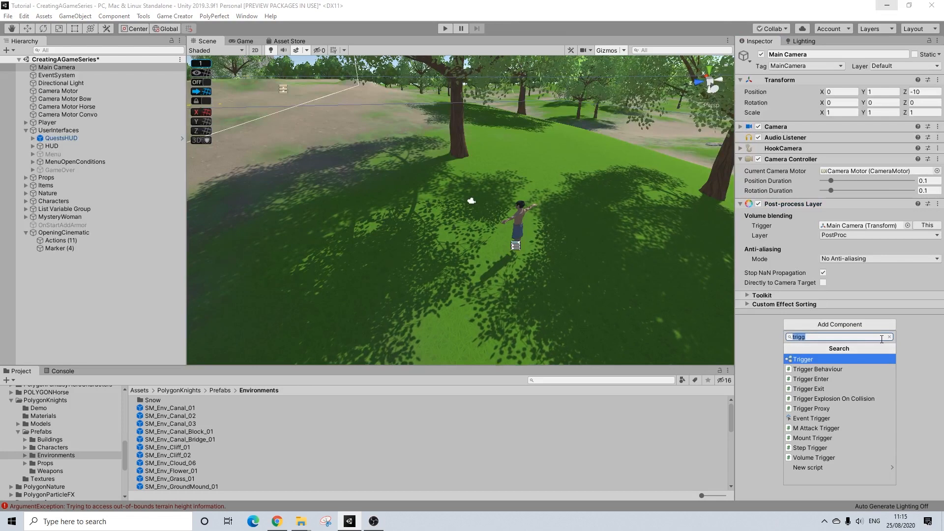
pyautogui.write('pos')
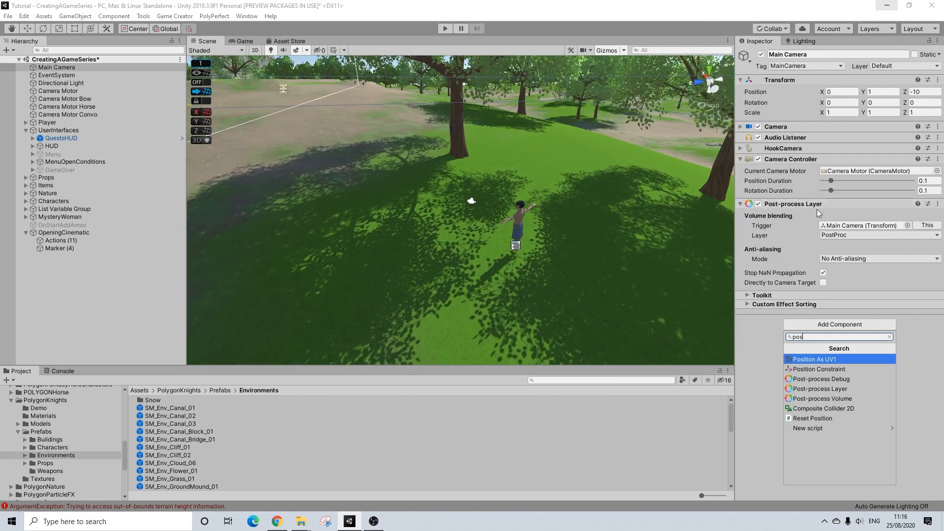
pyautogui.click(834, 235)
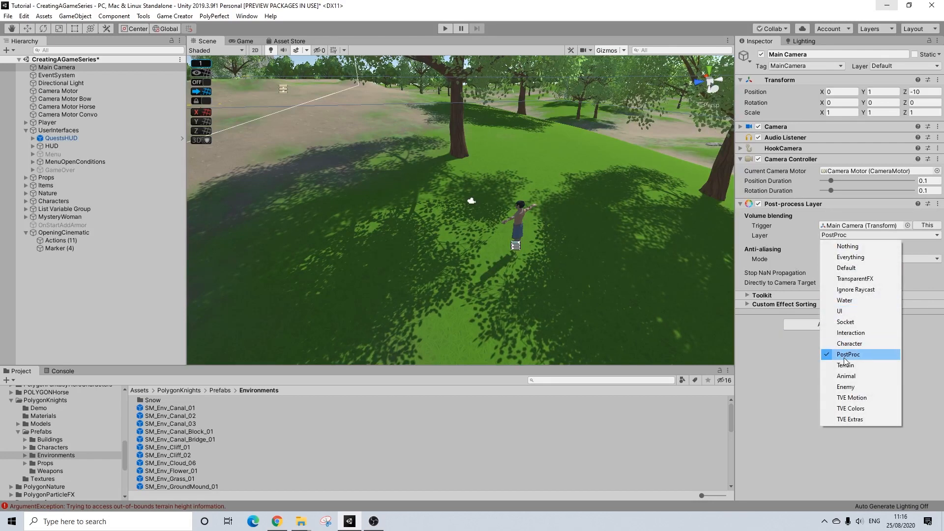
pyautogui.click(751, 348)
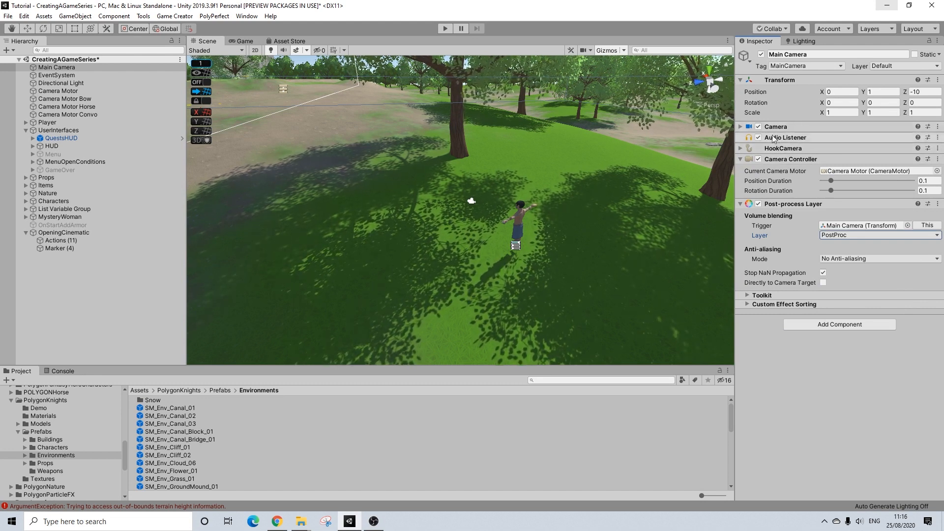
pyautogui.click(741, 127)
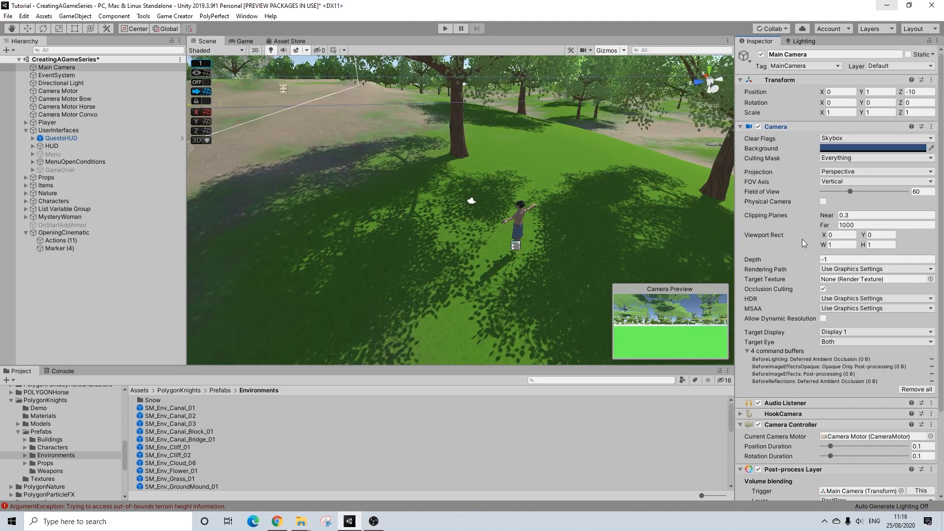
pyautogui.click(780, 127)
pyautogui.keyDown('alt'); pyautogui.moveTo(551, 163); pyautogui.dragTo(477, 174); pyautogui.keyUp('alt')
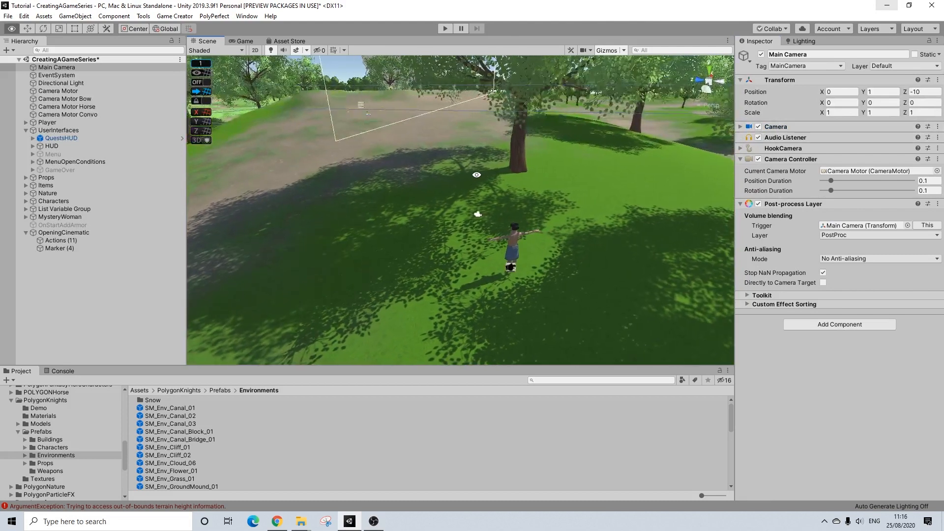
pyautogui.click(794, 159)
pyautogui.click(792, 170)
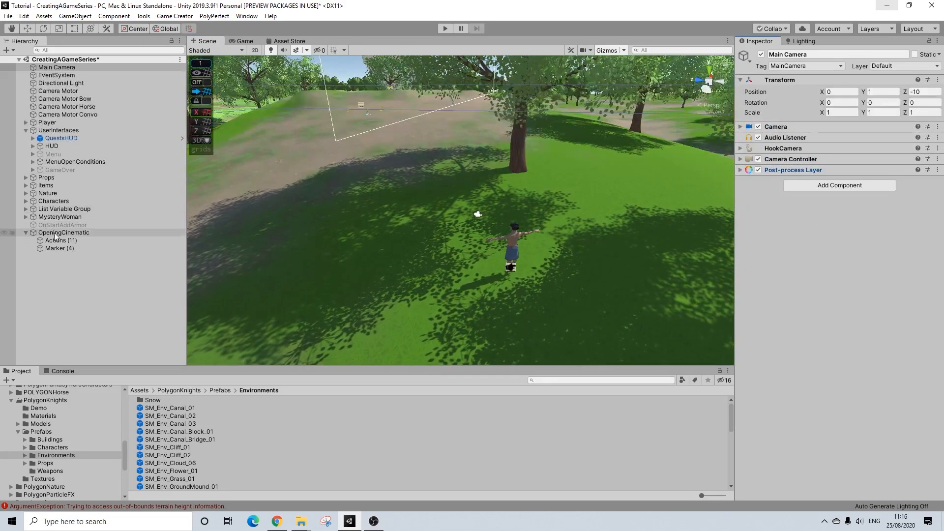
# Create an empty child object under OpeningCinematic and name it PostProcessing.
pyautogui.rightClick(61, 232)
pyautogui.click(102, 345)
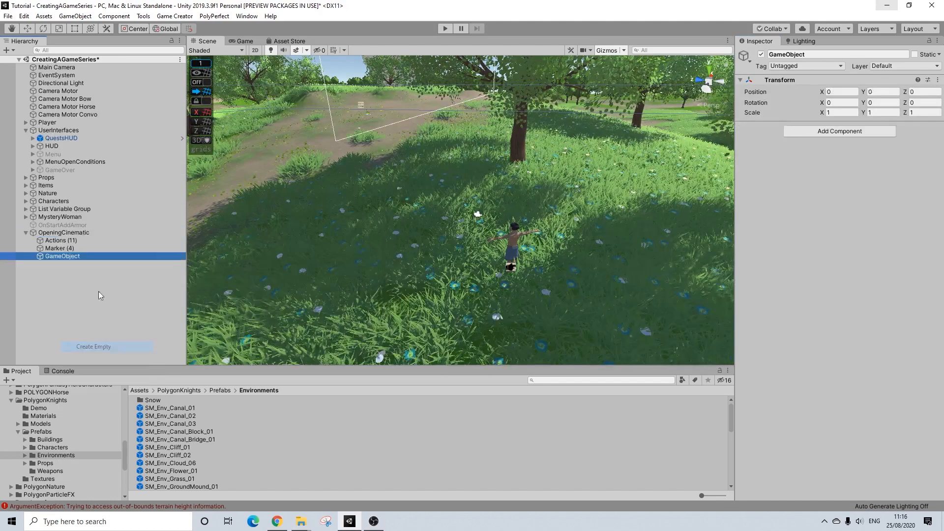
pyautogui.rightClick(67, 254)
pyautogui.click(104, 284)
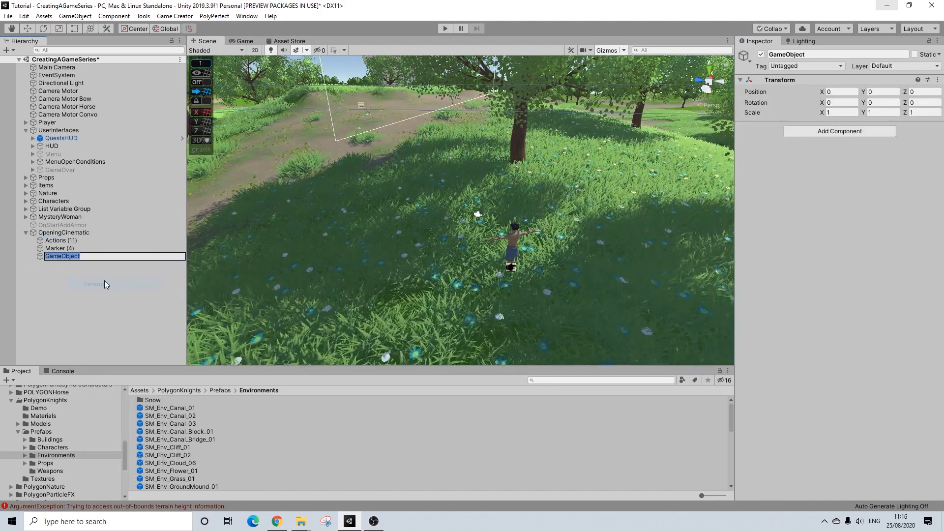
pyautogui.write('PostProcessing')
pyautogui.press('Return')
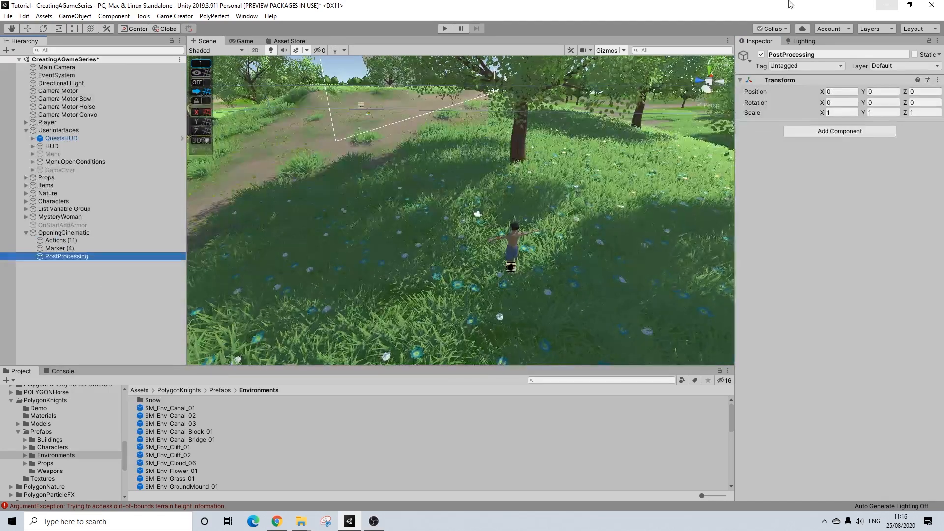
# Add a Post-process Volume to the PostProcessing object, make it global and create a new profile for it.
pyautogui.click(839, 130)
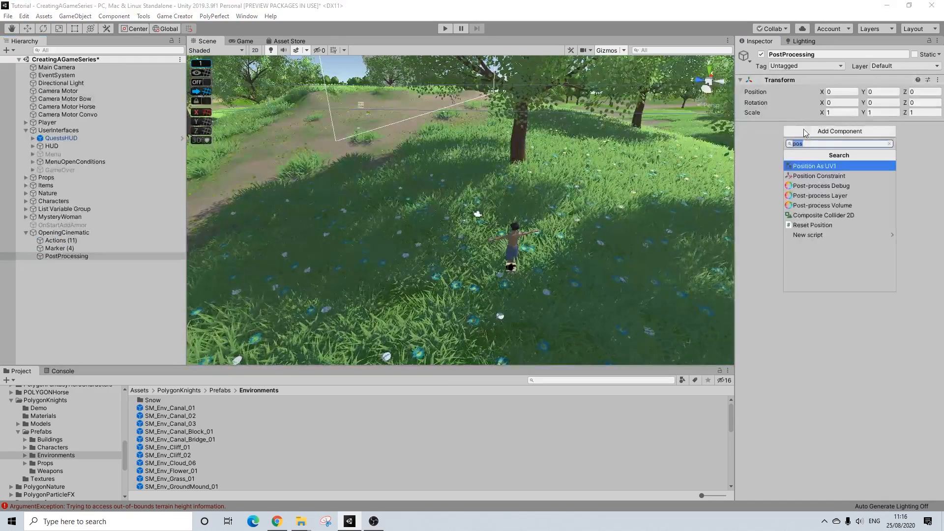
pyautogui.click(836, 205)
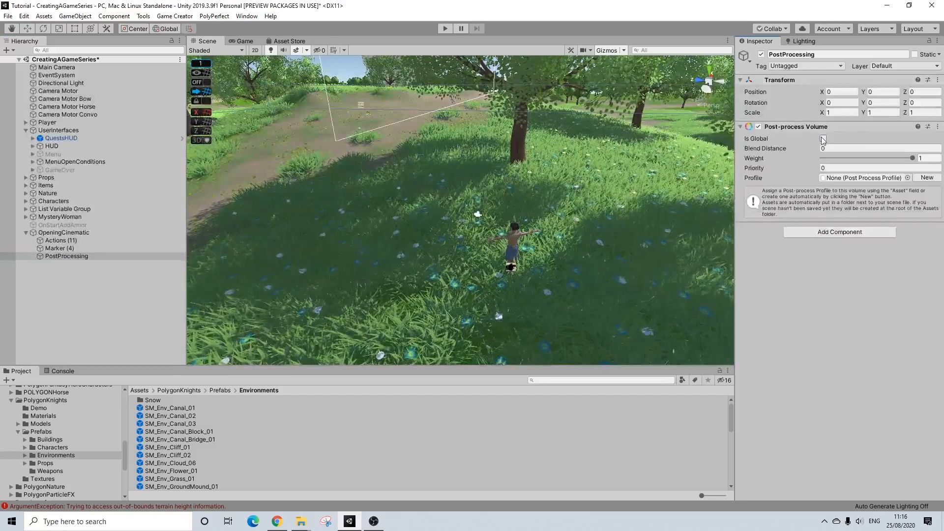
pyautogui.click(823, 139)
pyautogui.click(926, 167)
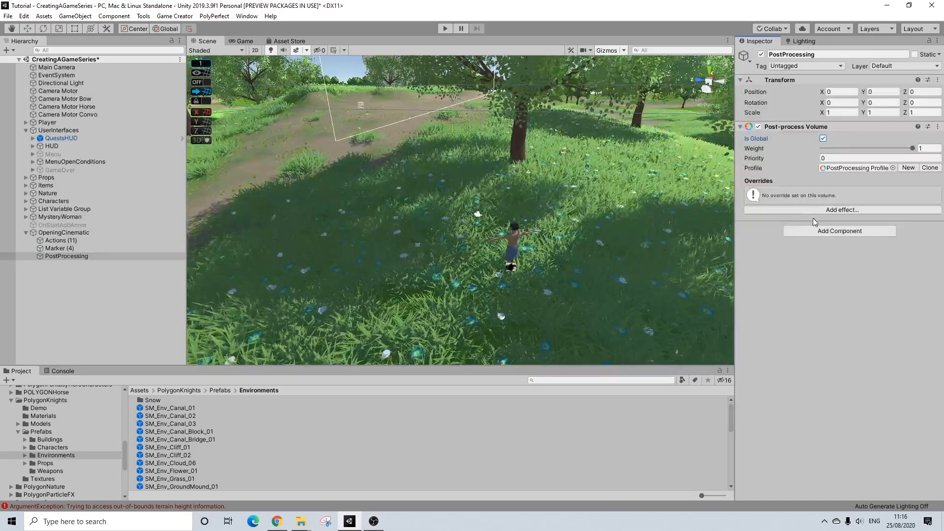
# Add the SC Post Effects Black Bars effect to the volume and enable its Direction, Size and Max Size overrides.
pyautogui.click(825, 209)
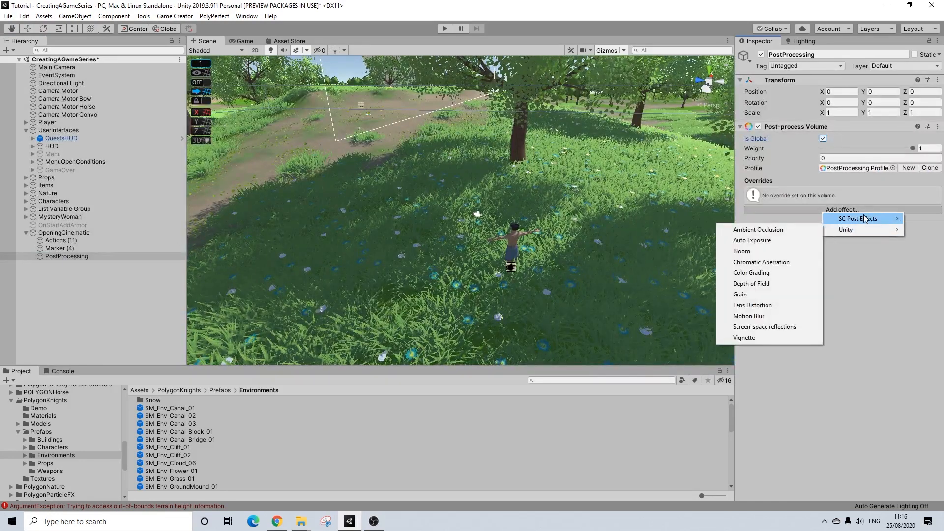
pyautogui.moveTo(864, 219)
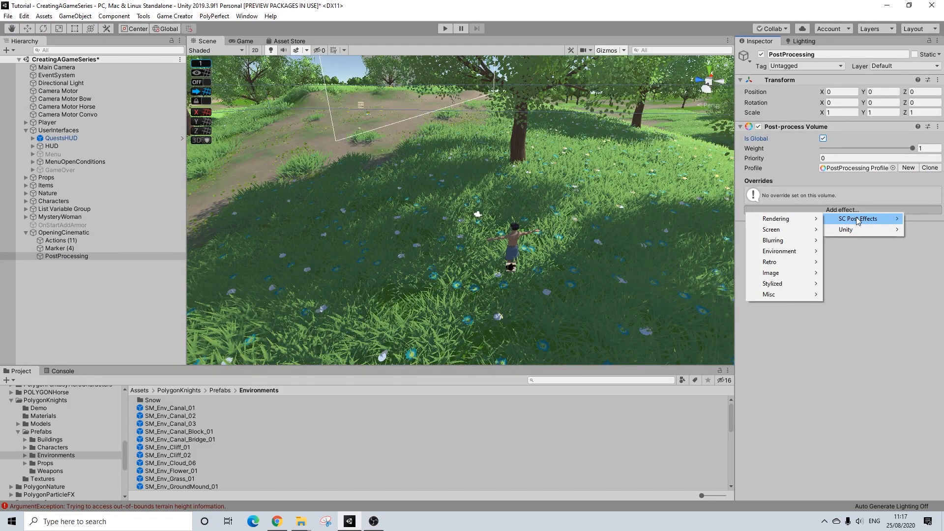
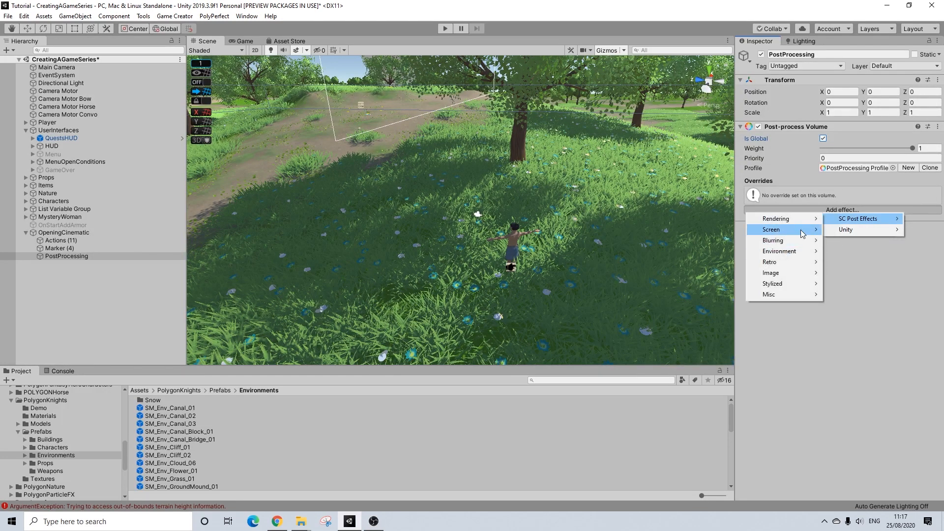
pyautogui.moveTo(804, 230)
pyautogui.click(843, 230)
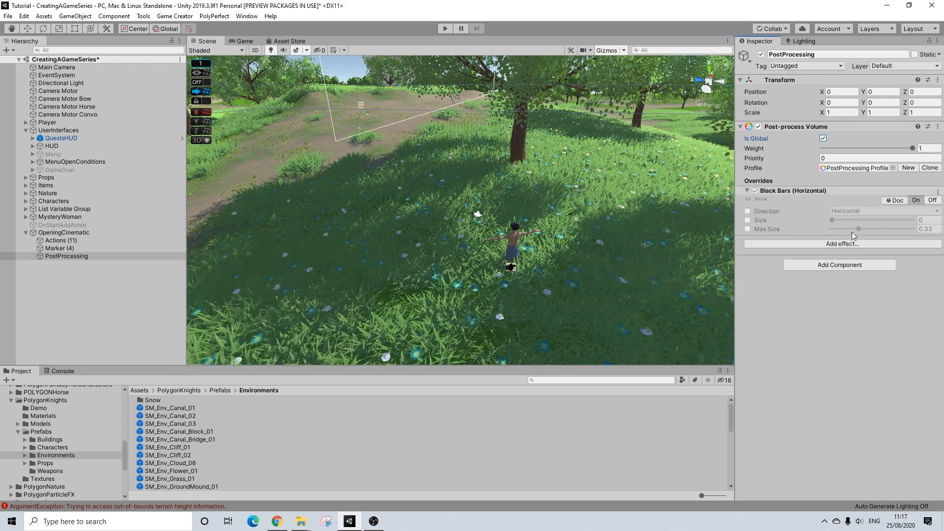
pyautogui.click(748, 211)
pyautogui.click(747, 228)
pyautogui.click(748, 220)
# Assign the PostProcessing object to the PostProc layer and set the black bars' Size to 0.11, checking it in the game view.
pyautogui.click(244, 42)
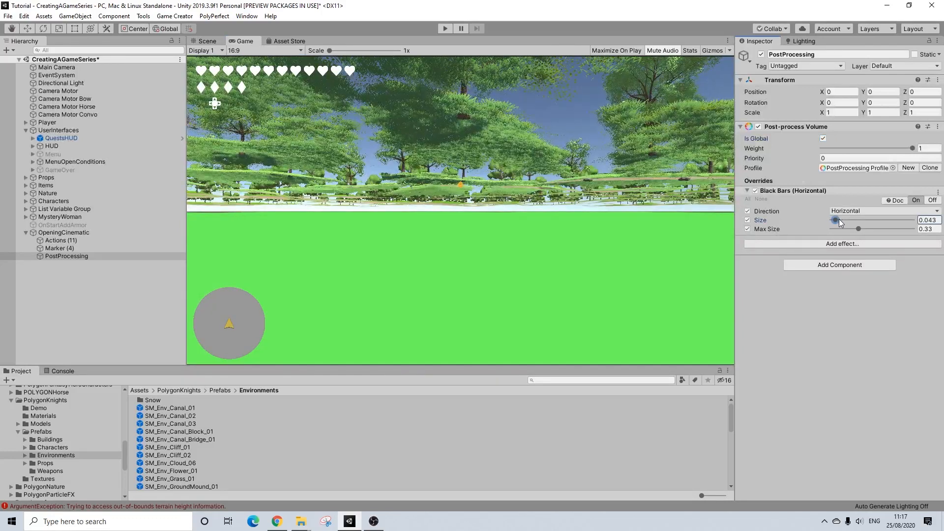
pyautogui.click(890, 67)
pyautogui.click(894, 166)
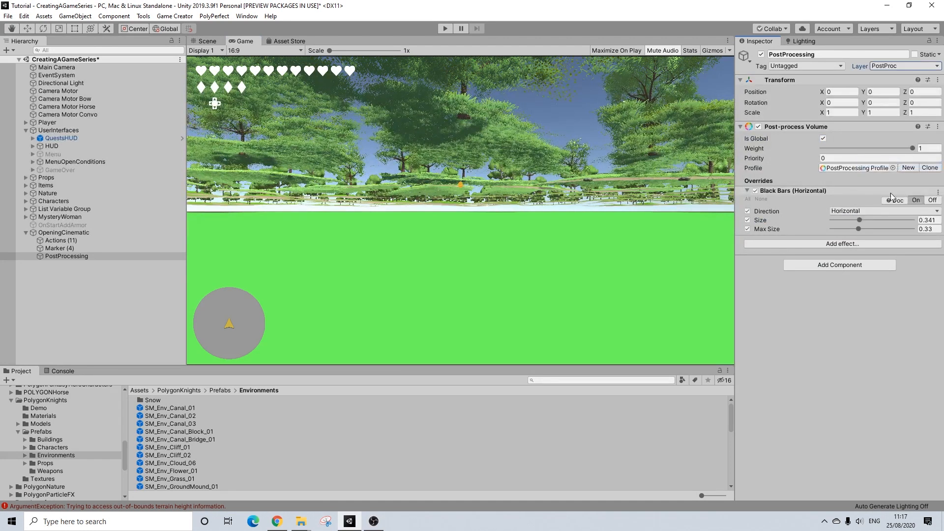
pyautogui.moveTo(860, 221); pyautogui.dragTo(842, 219)
pyautogui.click(222, 43)
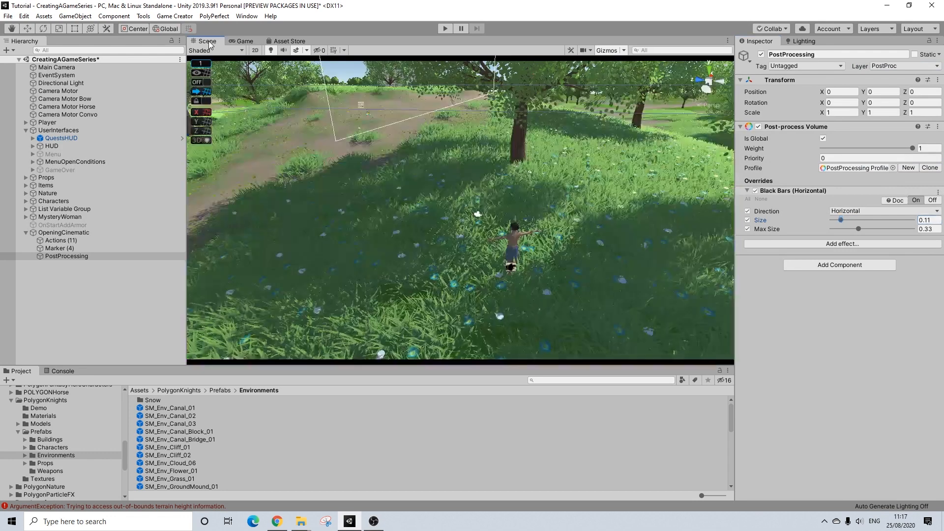
# Set the Black Bars effect's Size to about 0.434 on the PostProcessing volume, checking it in the Game and Scene views.
pyautogui.moveTo(842, 219); pyautogui.dragTo(866, 221)
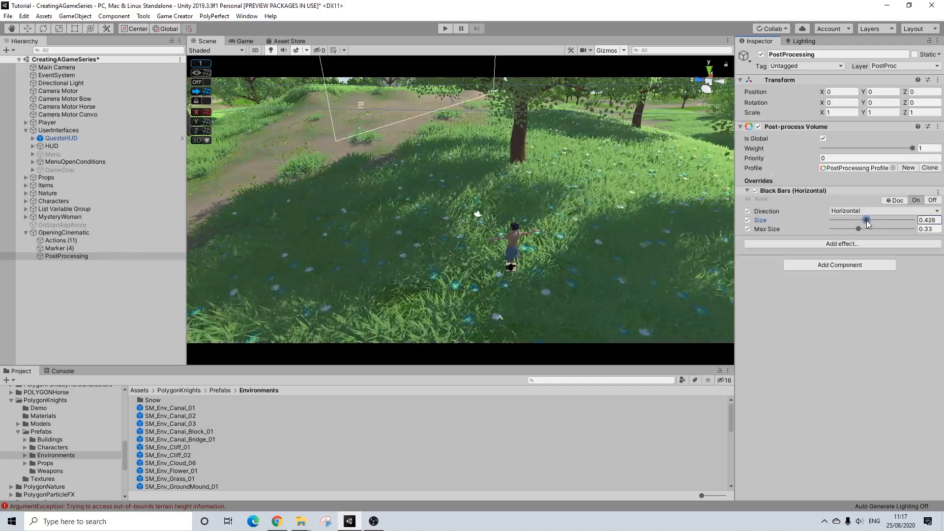
pyautogui.click(253, 43)
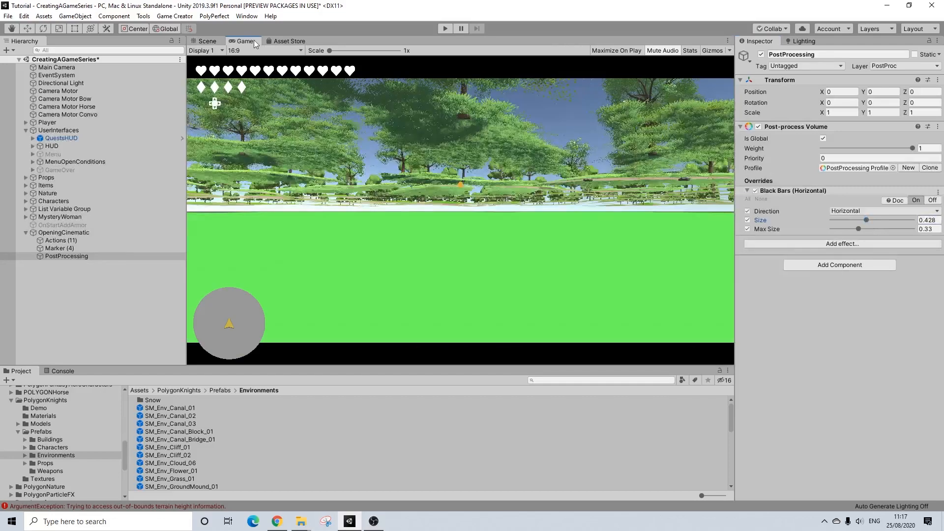
pyautogui.click(208, 42)
pyautogui.moveTo(866, 220); pyautogui.dragTo(868, 220)
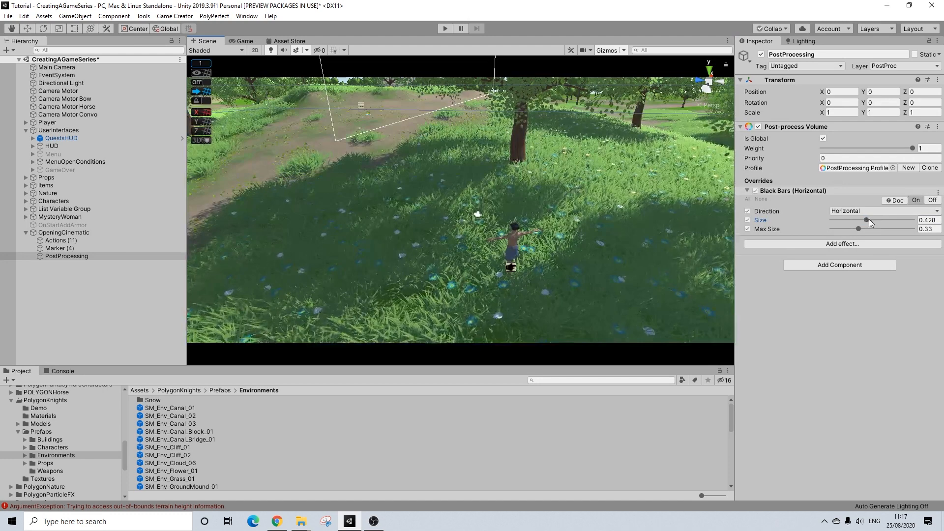
pyautogui.scroll(-5, 509, 156)
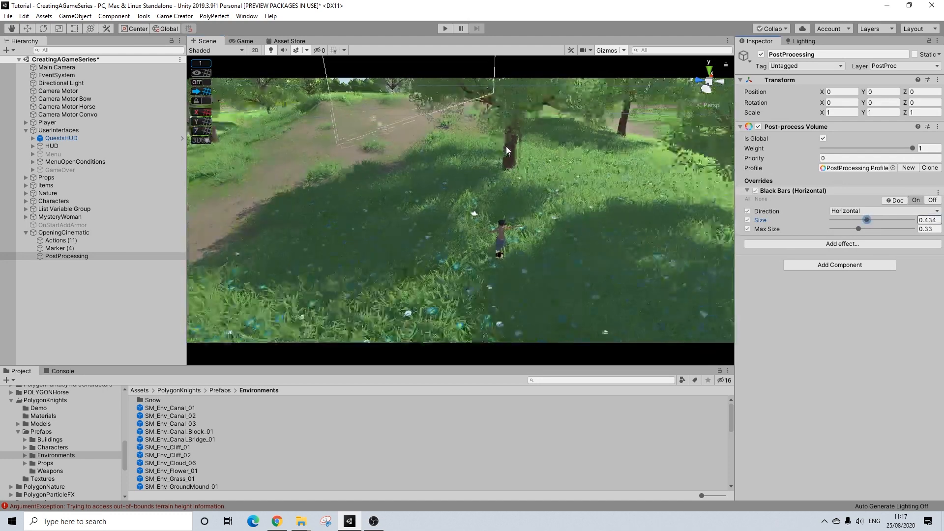
pyautogui.moveTo(498, 147); pyautogui.dragTo(507, 174, button='middle')
pyautogui.scroll(2, 530, 179)
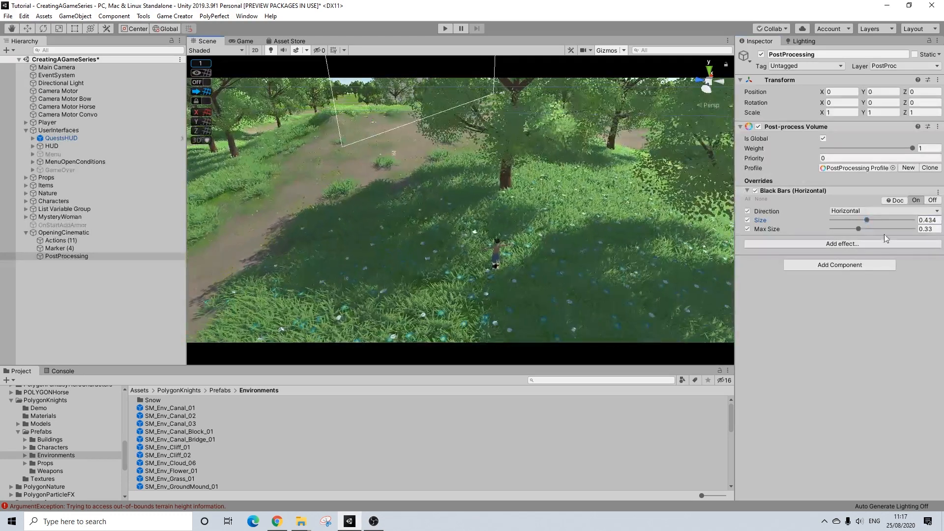
# Add Unity's Depth of Field effect to the post-process volume and enable all of its override settings.
pyautogui.click(789, 190)
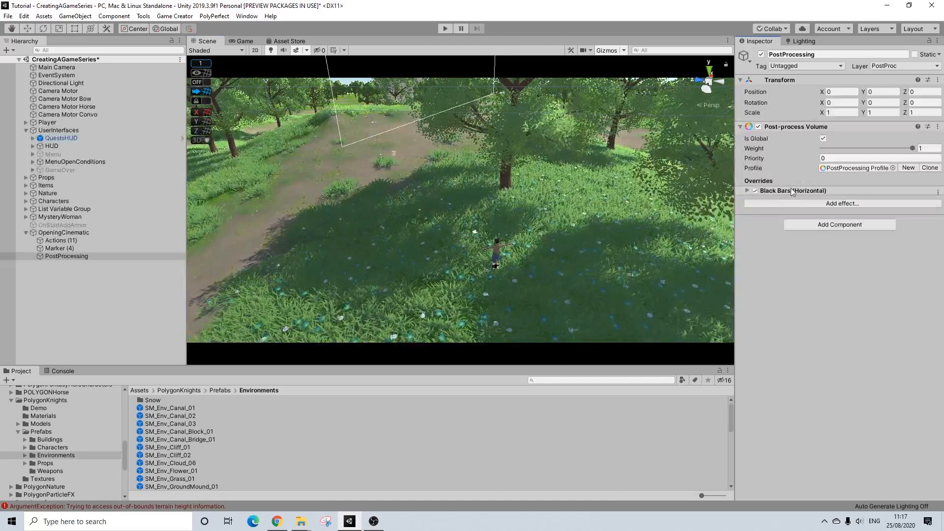
pyautogui.click(800, 126)
pyautogui.click(792, 129)
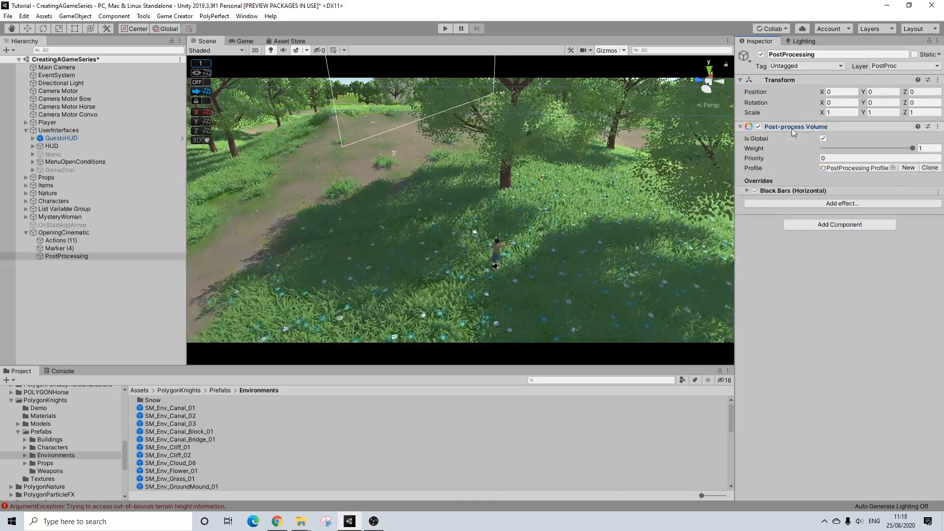
pyautogui.click(785, 190)
pyautogui.click(798, 243)
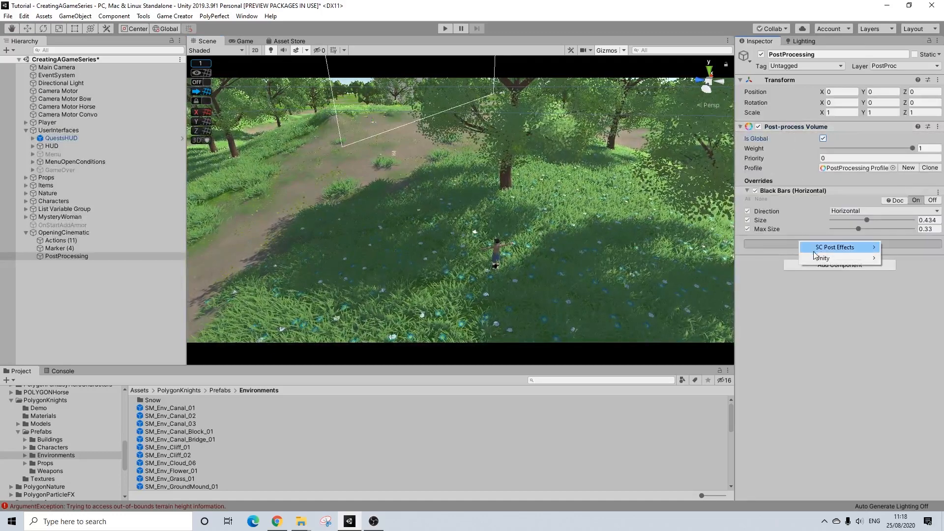
pyautogui.moveTo(820, 258)
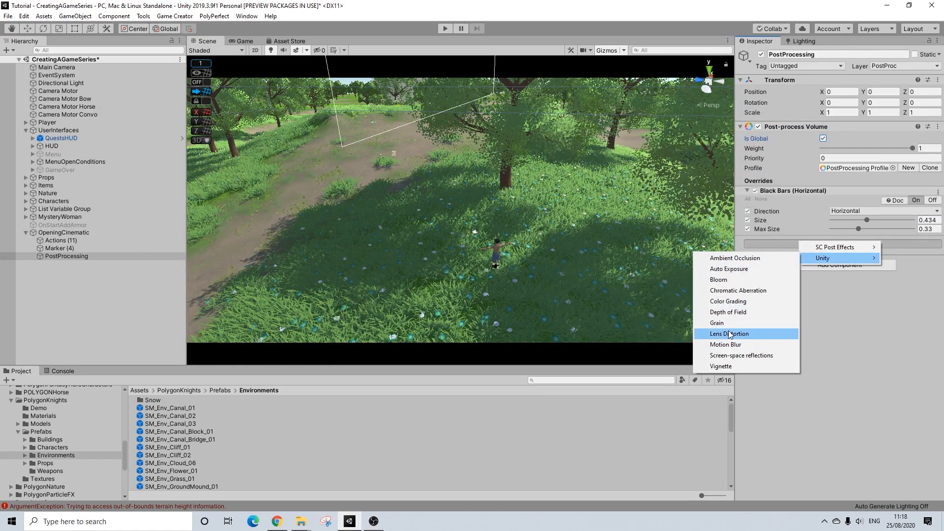
pyautogui.click(771, 312)
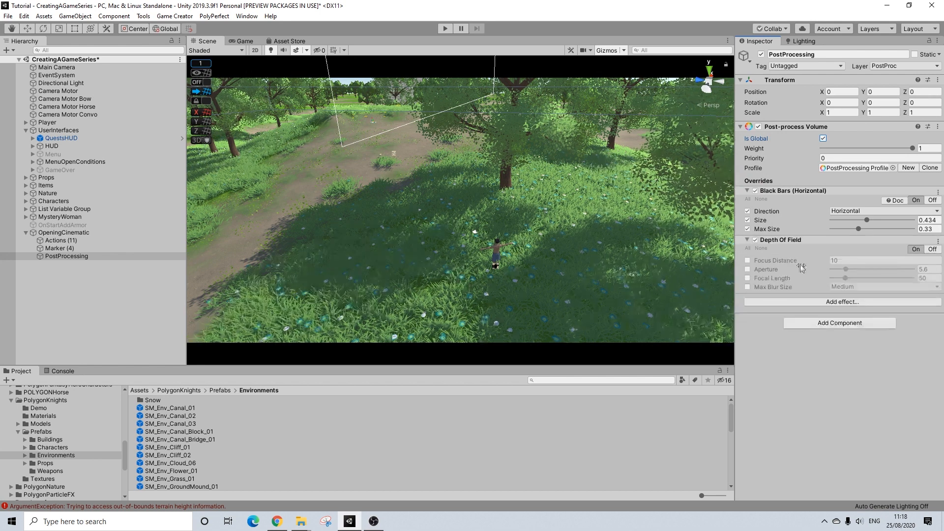
pyautogui.click(747, 278)
pyautogui.click(748, 287)
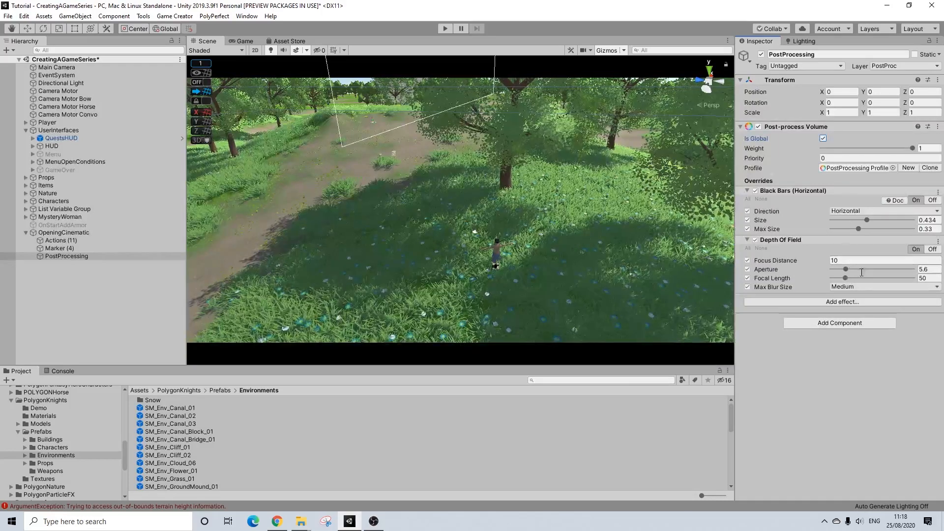
# Collapse the Depth Of Field and Black Bars overrides and deactivate the PostProcessing object.
pyautogui.click(794, 240)
pyautogui.click(797, 194)
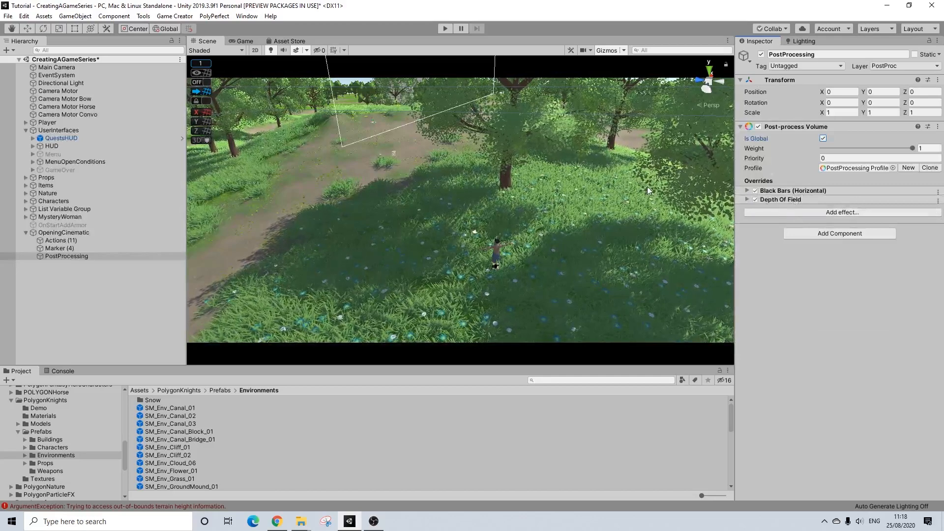
pyautogui.click(815, 192)
pyautogui.click(815, 192)
pyautogui.moveTo(503, 189); pyautogui.dragTo(512, 192, button='middle')
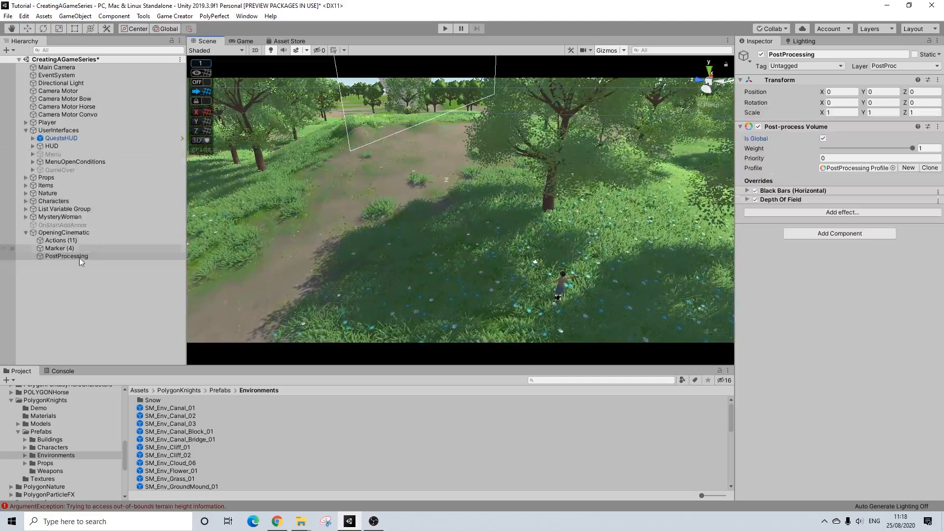
pyautogui.click(761, 54)
# In Actions (11) of OpeningCinematic, duplicate the Set inactive object HUD action, target the copy at PostProcessing and enable Active.
pyautogui.click(68, 231)
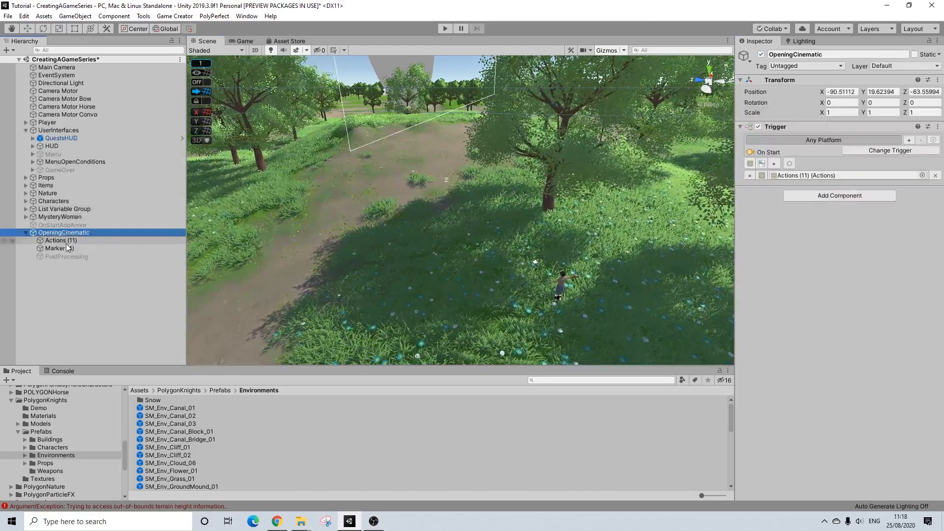
pyautogui.click(66, 241)
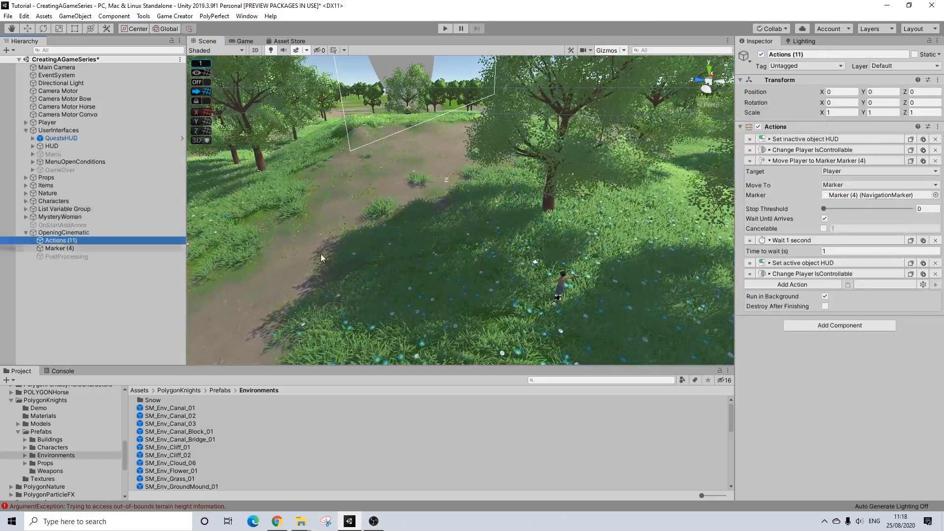
pyautogui.click(866, 142)
pyautogui.click(923, 140)
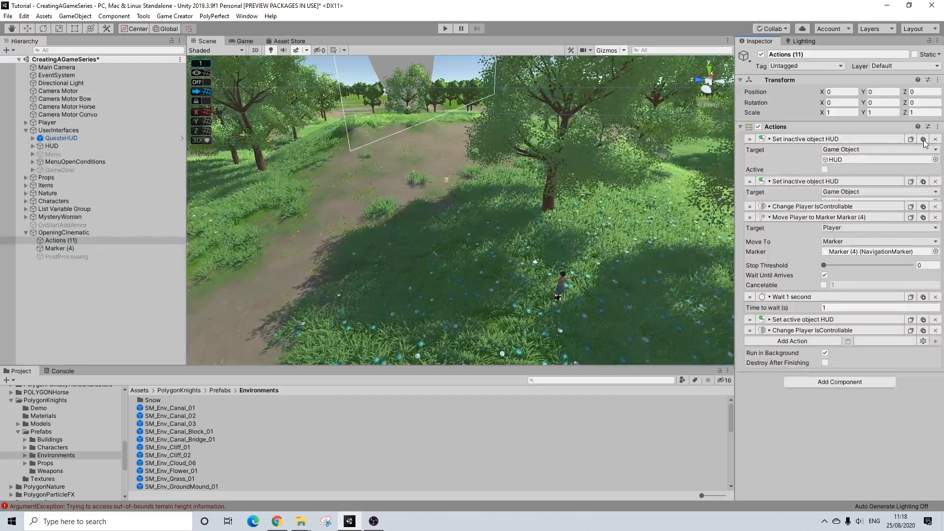
pyautogui.moveTo(75, 256); pyautogui.dragTo(841, 201)
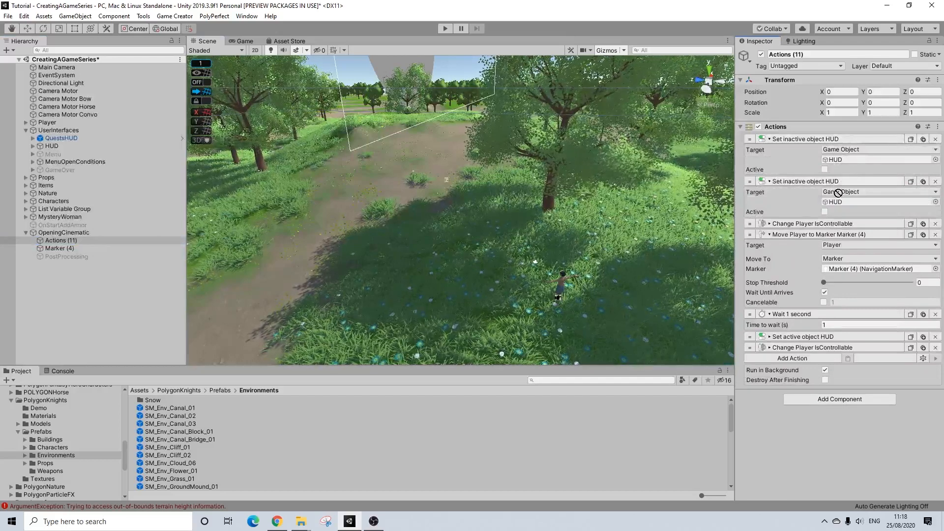
pyautogui.click(824, 211)
# Place a copy of the PostProcessing action after Set active object HUD with Active turned off, and collapse the set-active actions.
pyautogui.click(911, 181)
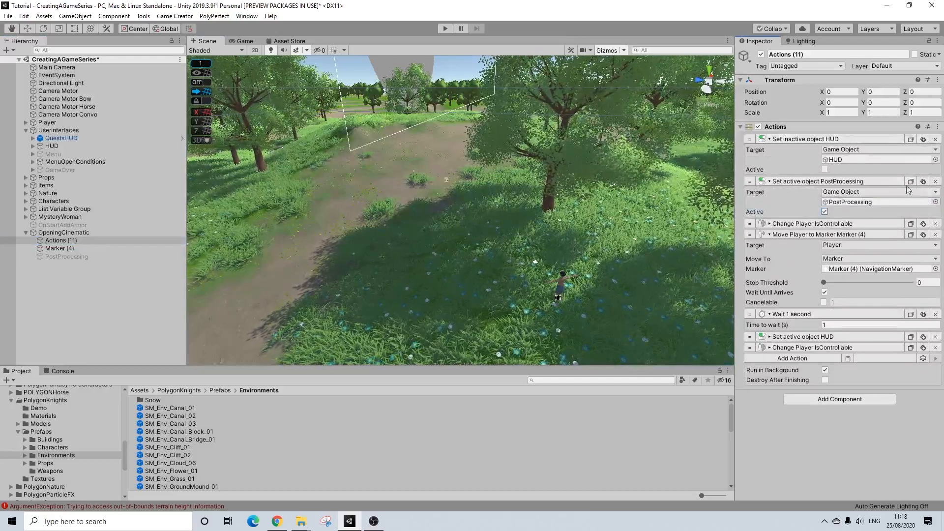
pyautogui.click(848, 358)
pyautogui.click(825, 389)
pyautogui.moveTo(778, 360); pyautogui.dragTo(776, 344)
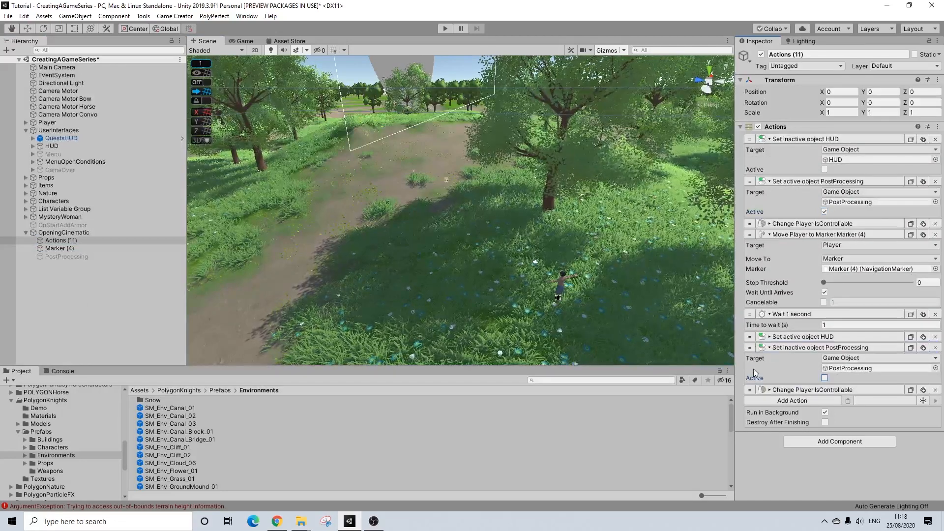
pyautogui.click(784, 346)
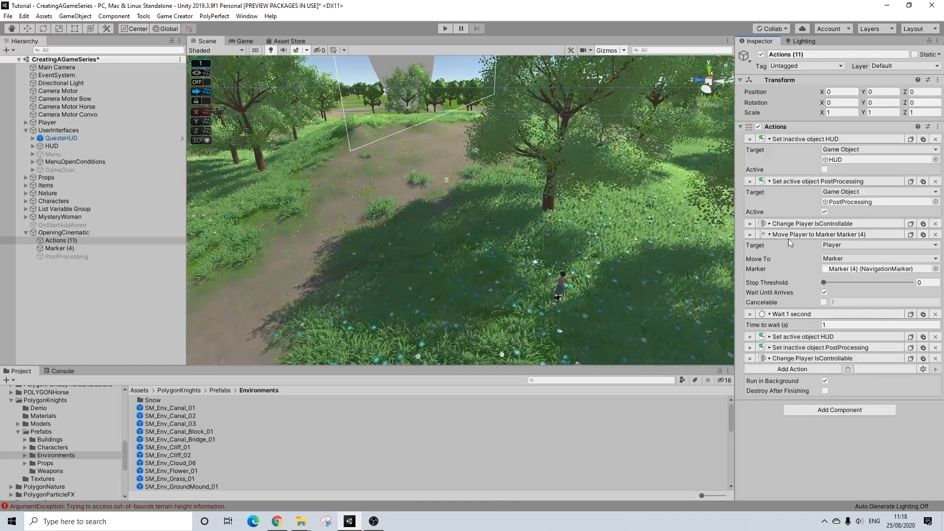
pyautogui.click(796, 182)
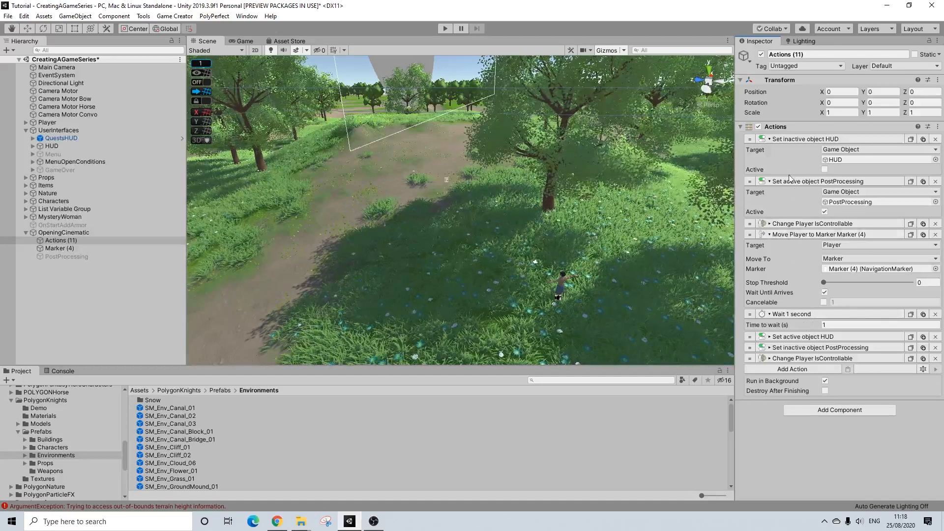
pyautogui.click(787, 140)
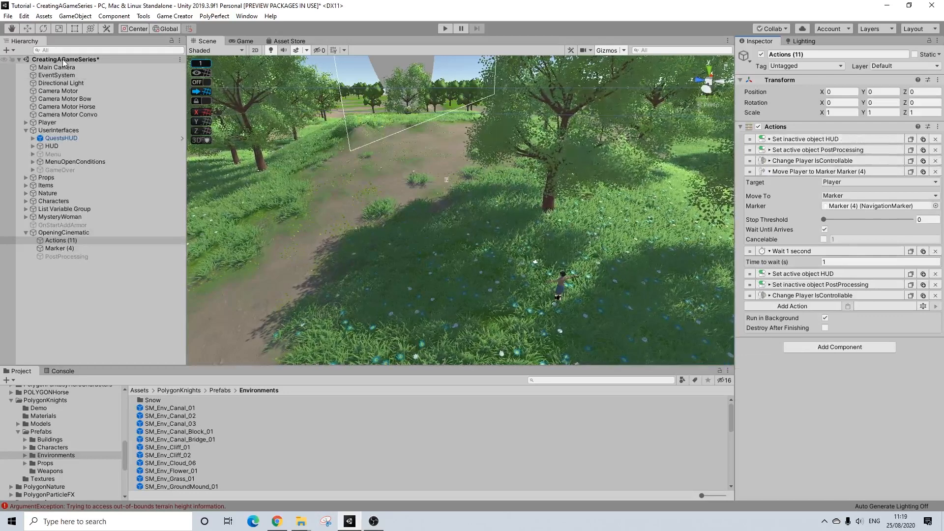
# Create a Game Creator camera motor and place it below Camera Motor Convo in the hierarchy.
pyautogui.rightClick(56, 70)
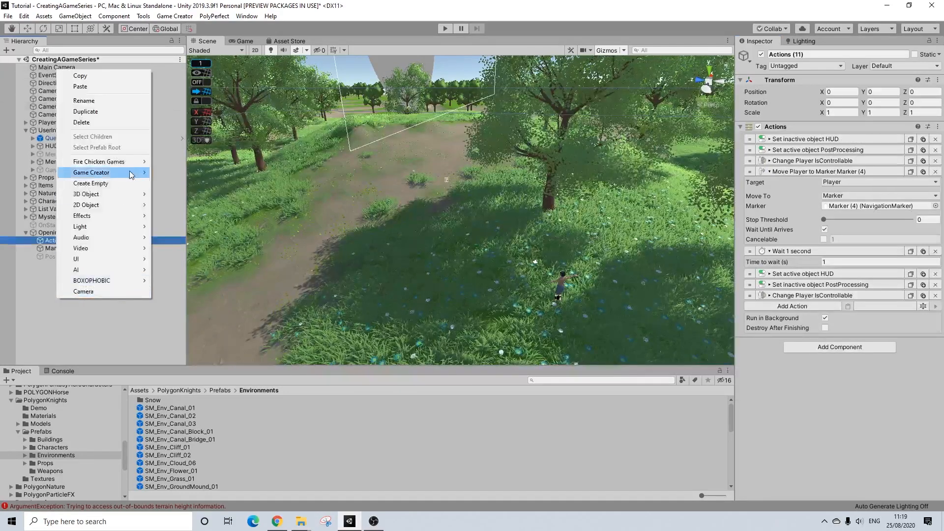
pyautogui.moveTo(147, 172)
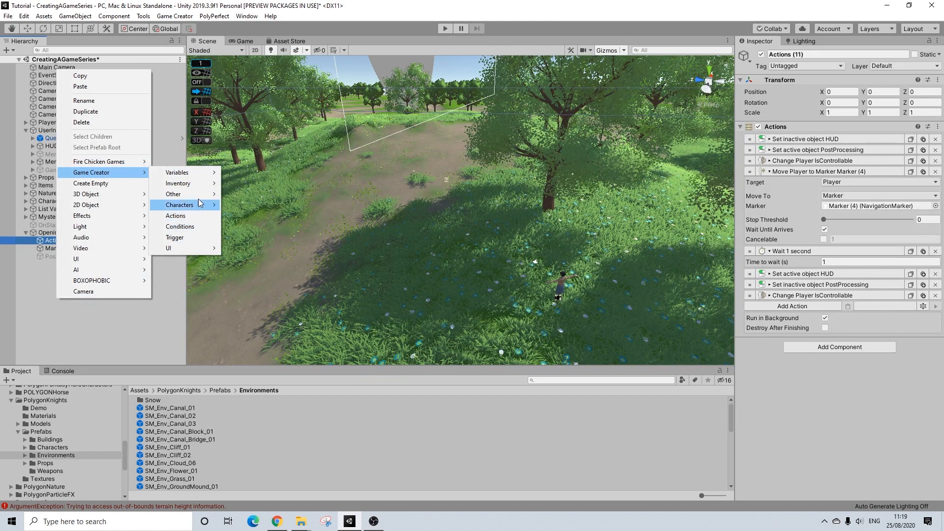
pyautogui.moveTo(205, 207)
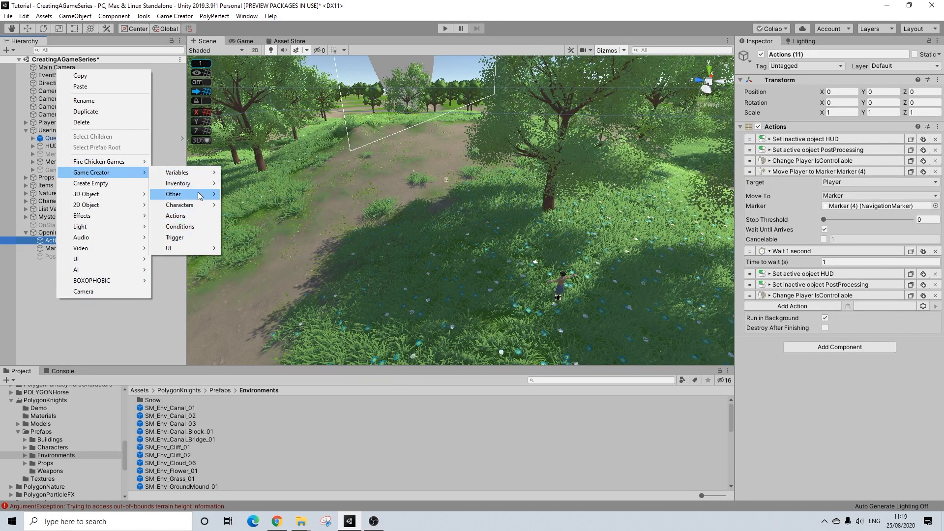
pyautogui.click(243, 229)
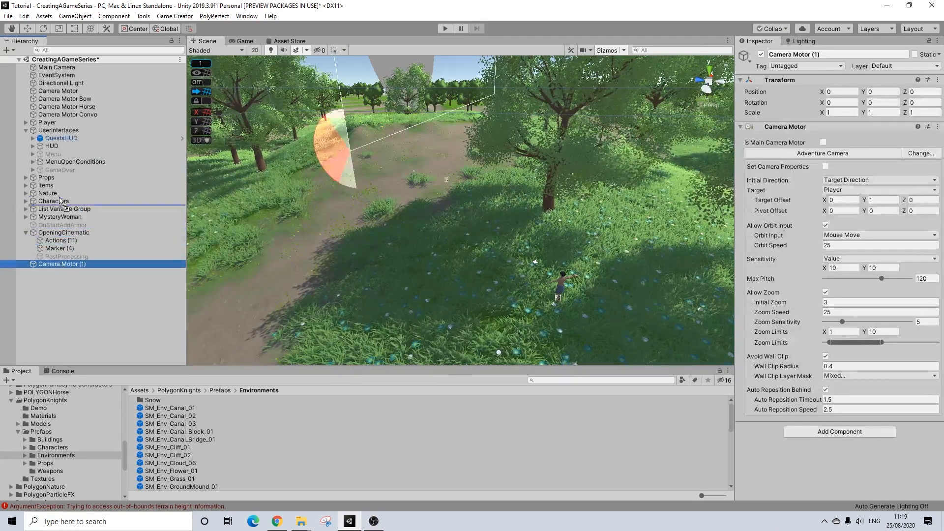
pyautogui.moveTo(51, 122); pyautogui.dragTo(52, 122)
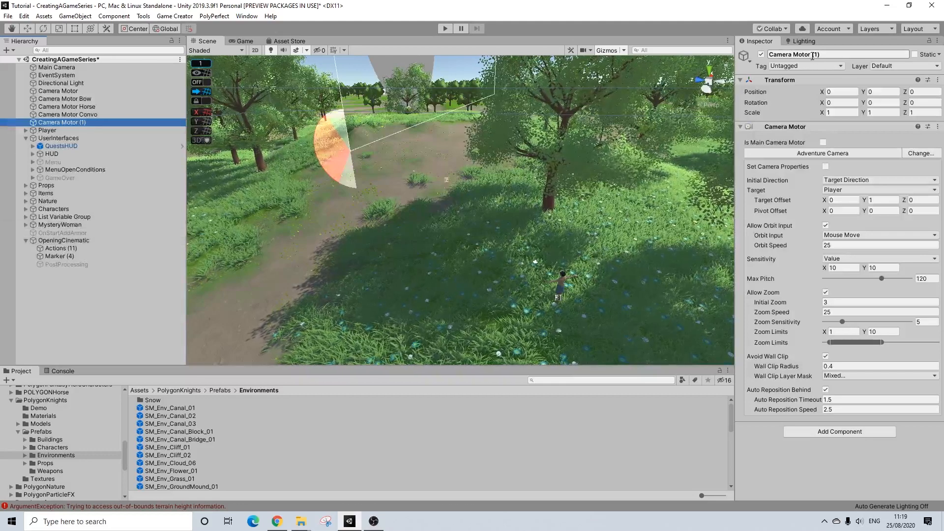
# Rename the new camera motor Camera Motor IntroCinematic and change its type to Tween Camera.
pyautogui.click(813, 56)
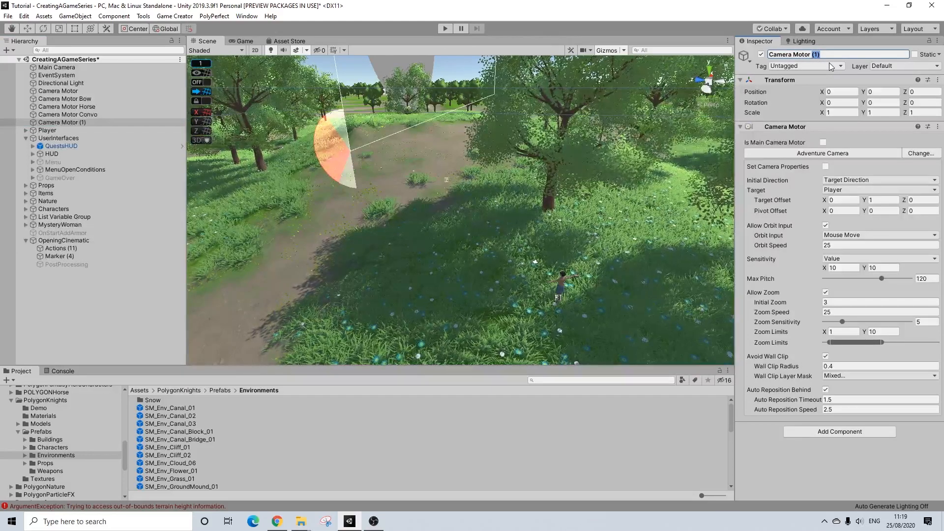
pyautogui.write('Camera Motor IntroCinematic')
pyautogui.press('Return')
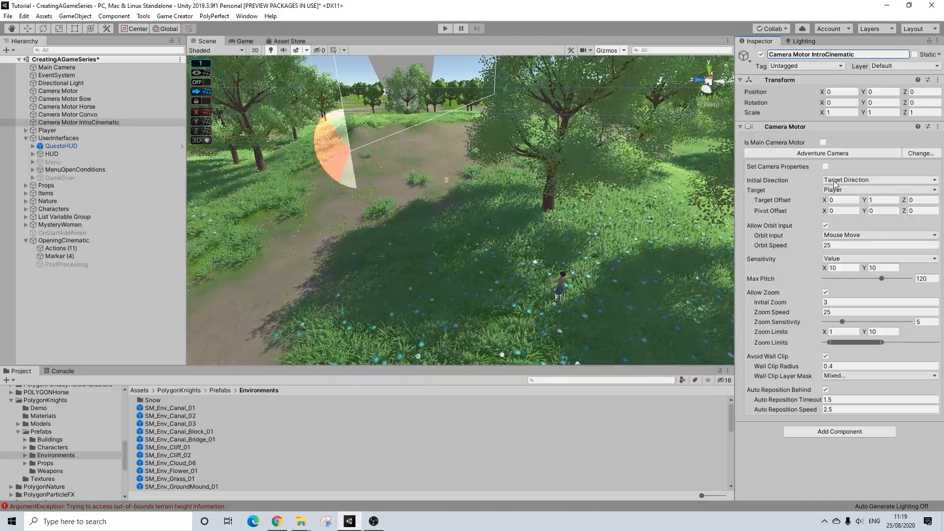
pyautogui.click(917, 155)
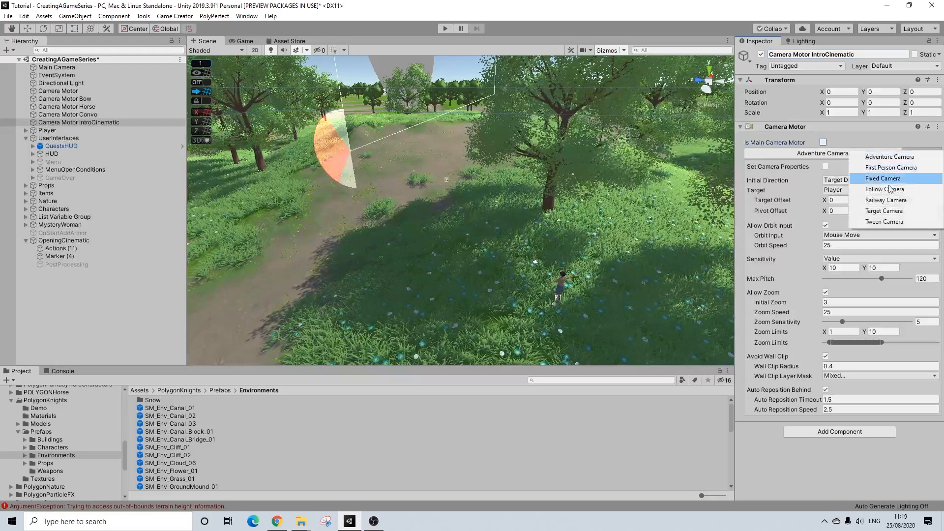
pyautogui.click(879, 222)
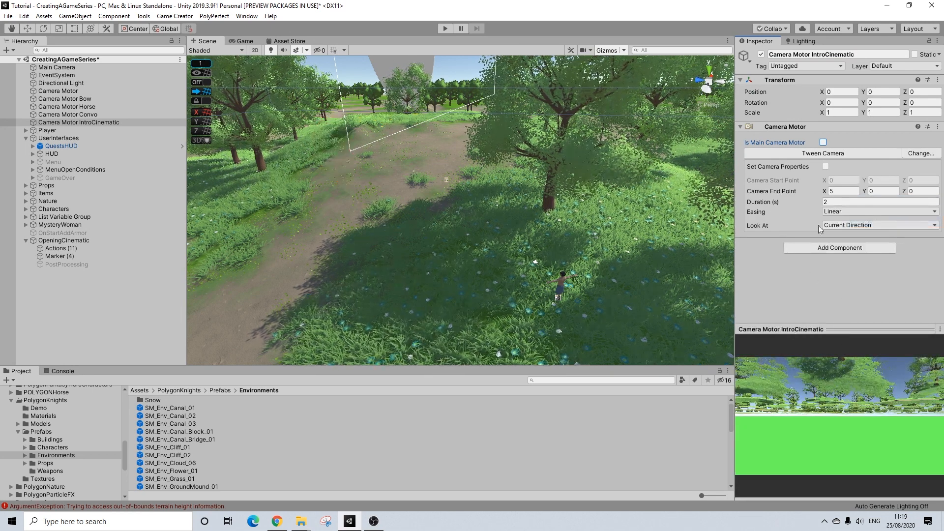
# Raise Camera Motor IntroCinematic above the terrain to a Y position of about 20.74.
pyautogui.scroll(-8, 459, 170)
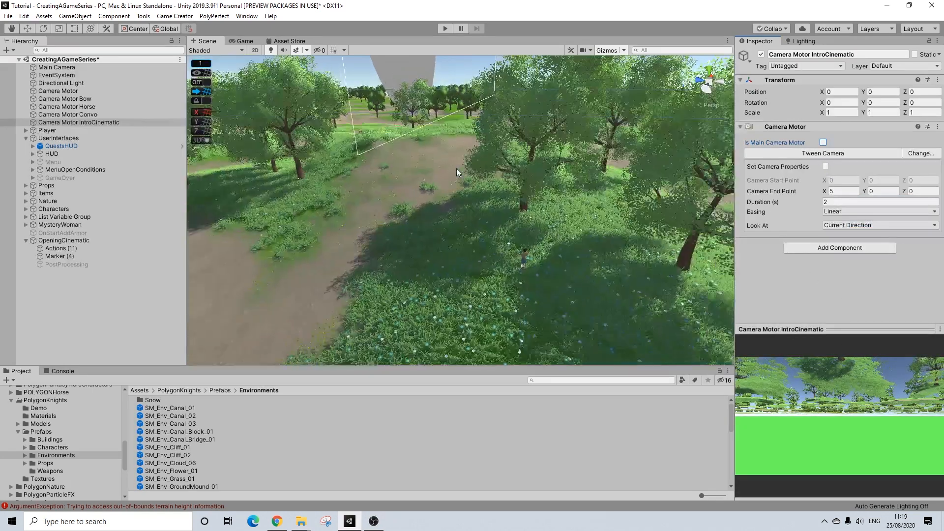
pyautogui.keyDown('alt'); pyautogui.moveTo(473, 210); pyautogui.dragTo(534, 240); pyautogui.keyUp('alt')
pyautogui.scroll(-3, 534, 240)
pyautogui.click(81, 122)
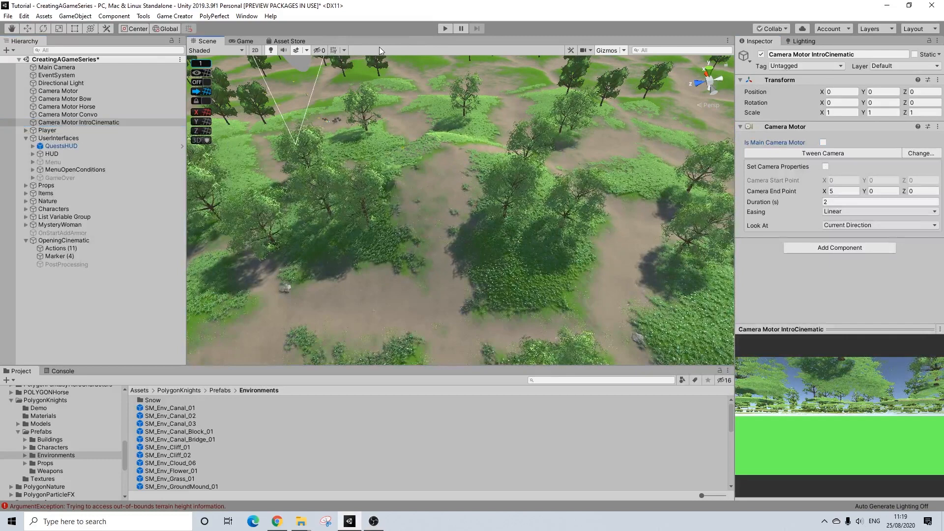
pyautogui.press('f')
pyautogui.scroll(-8, 386, 178)
pyautogui.click(27, 28)
pyautogui.moveTo(461, 195); pyautogui.dragTo(470, 93)
# Move Camera Motor IntroCinematic along the X axis to about -64.2.
pyautogui.scroll(-5, 524, 240)
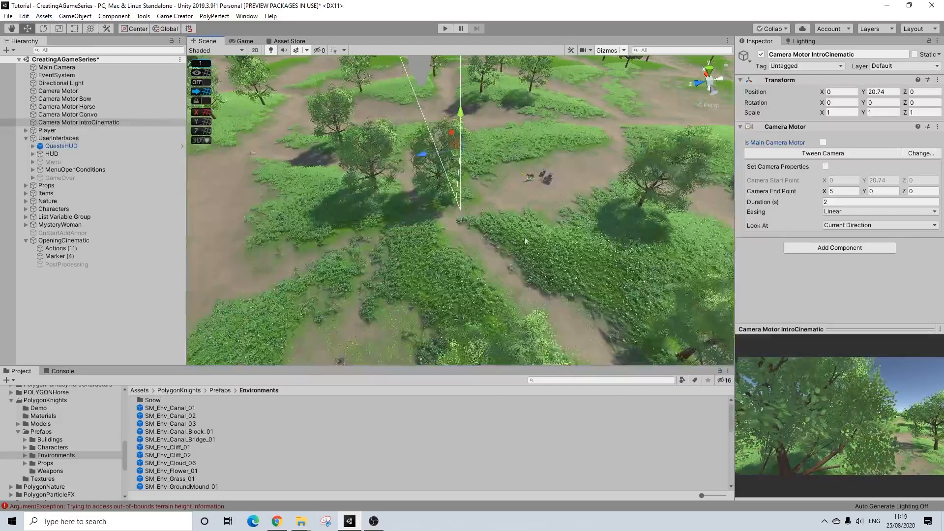
pyautogui.scroll(-3, 524, 239)
pyautogui.moveTo(558, 268); pyautogui.dragTo(460, 251, button='middle')
pyautogui.moveTo(370, 146); pyautogui.dragTo(417, 268)
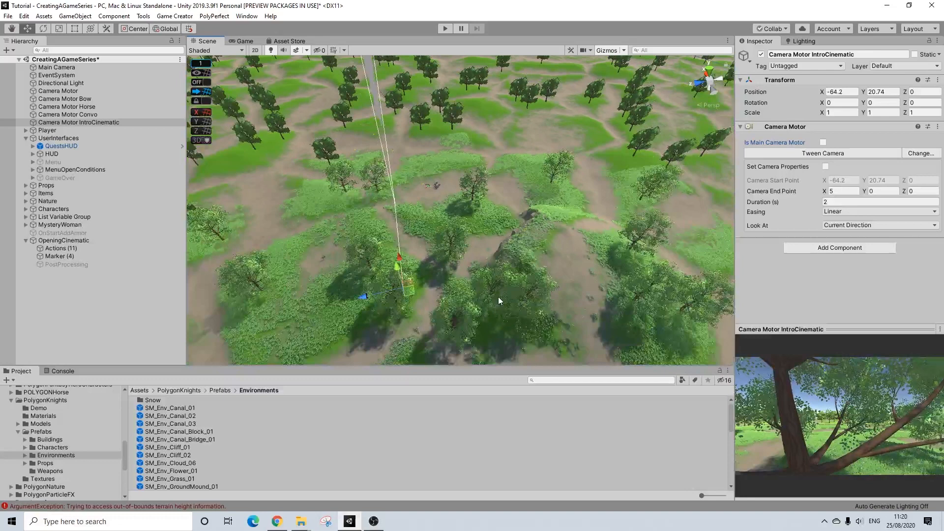
# Move Camera Motor IntroCinematic across the terrain to about X -106.7 and Z -81.5.
pyautogui.moveTo(498, 296); pyautogui.dragTo(448, 247, button='middle')
pyautogui.moveTo(331, 224); pyautogui.dragTo(479, 226)
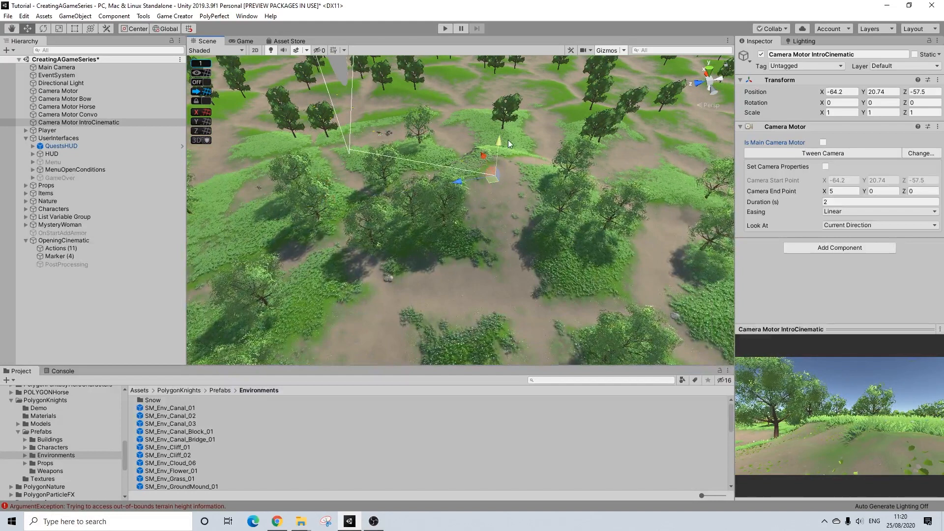
pyautogui.moveTo(484, 155); pyautogui.dragTo(435, 221)
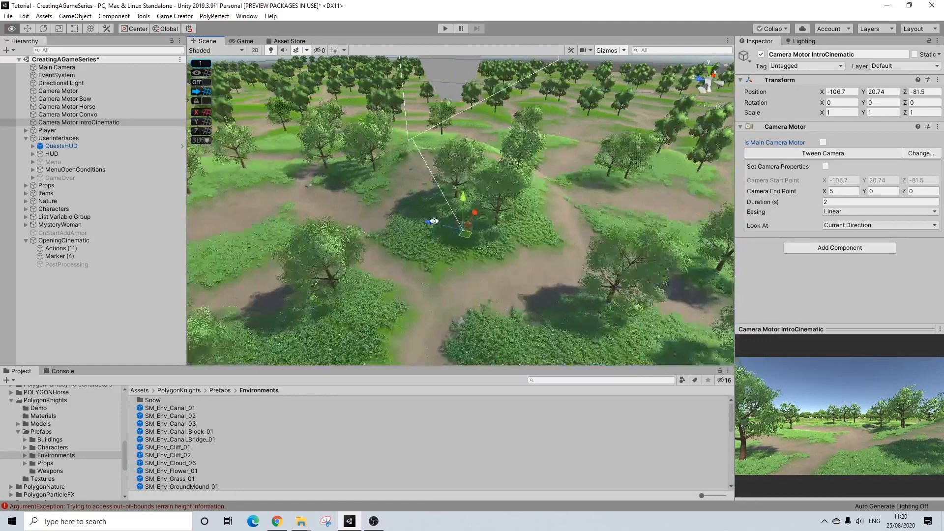
pyautogui.scroll(10, 434, 222)
pyautogui.scroll(-5, 434, 221)
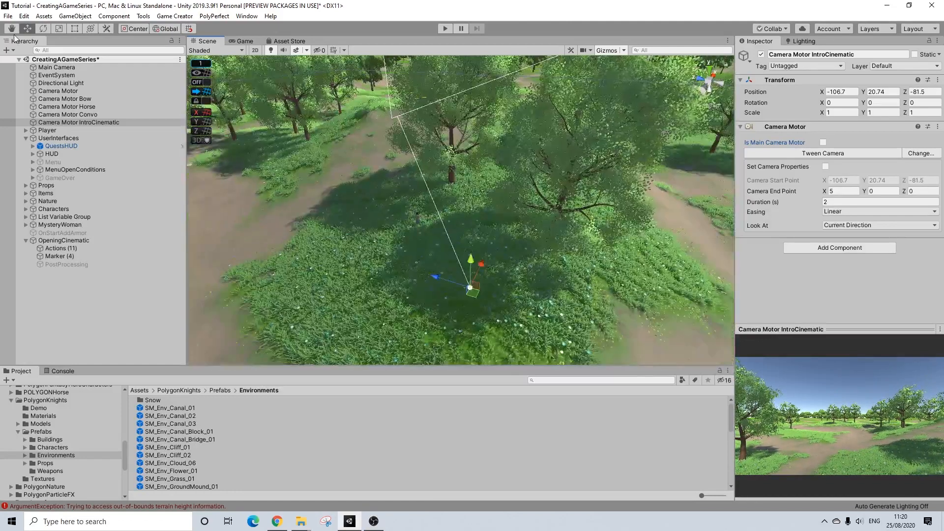
# Rotate Camera Motor IntroCinematic around the Y axis to about -36.3 degrees.
pyautogui.press('e')
pyautogui.moveTo(464, 320); pyautogui.dragTo(517, 317)
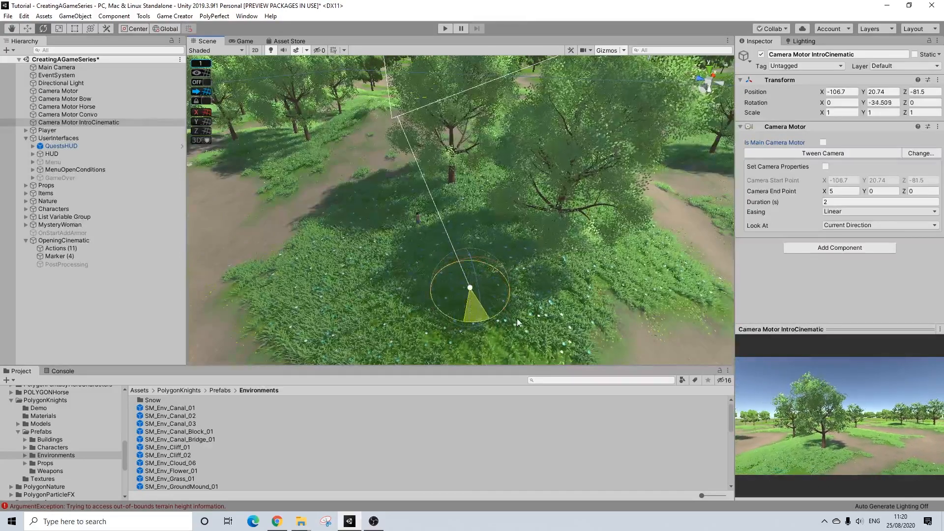
pyautogui.keyDown('alt'); pyautogui.scroll(8, 565, 276); pyautogui.keyUp('alt')
pyautogui.keyDown('alt'); pyautogui.scroll(-8, 566, 274); pyautogui.keyUp('alt')
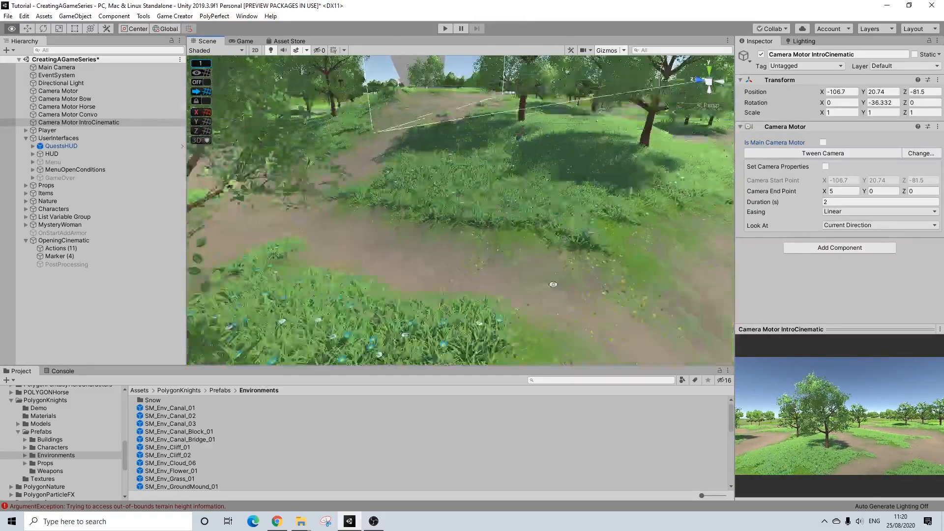
# Move Camera Motor IntroCinematic to about Y 17.4 and Z -77.34, and rotate it around Y to about -295.05 degrees.
pyautogui.click(27, 28)
pyautogui.moveTo(460, 185); pyautogui.dragTo(377, 241)
pyautogui.press('e')
pyautogui.moveTo(410, 264); pyautogui.dragTo(800, 191)
pyautogui.keyDown('alt'); pyautogui.moveTo(440, 224); pyautogui.dragTo(465, 228); pyautogui.keyUp('alt')
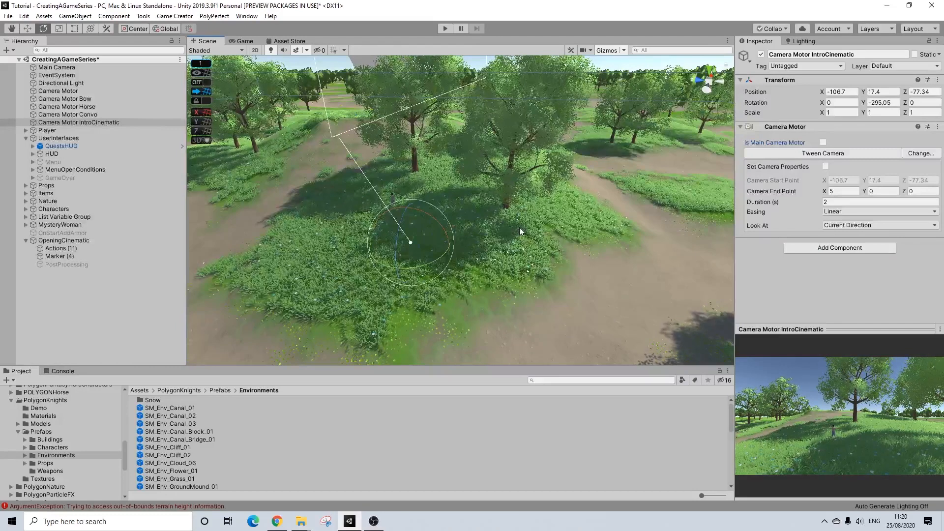
# Make Camera Motor IntroCinematic look at the Player.
pyautogui.click(844, 225)
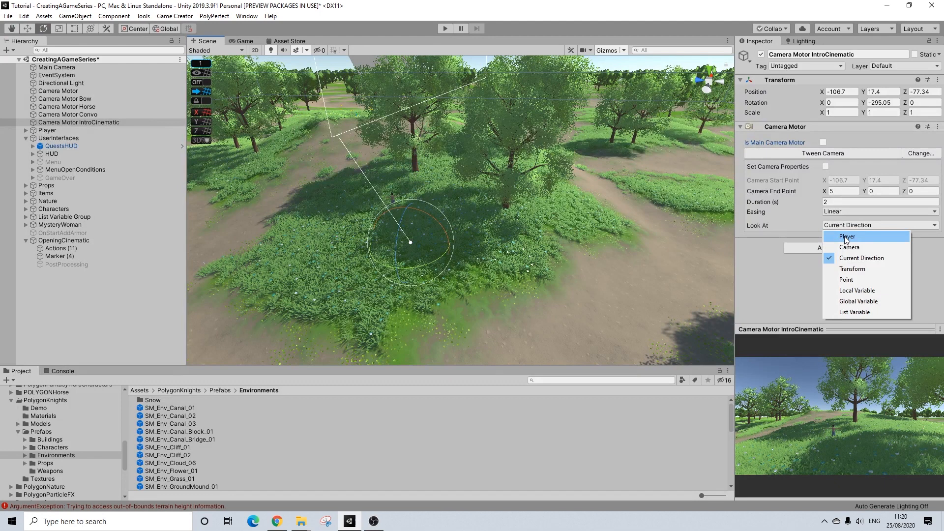
pyautogui.click(846, 237)
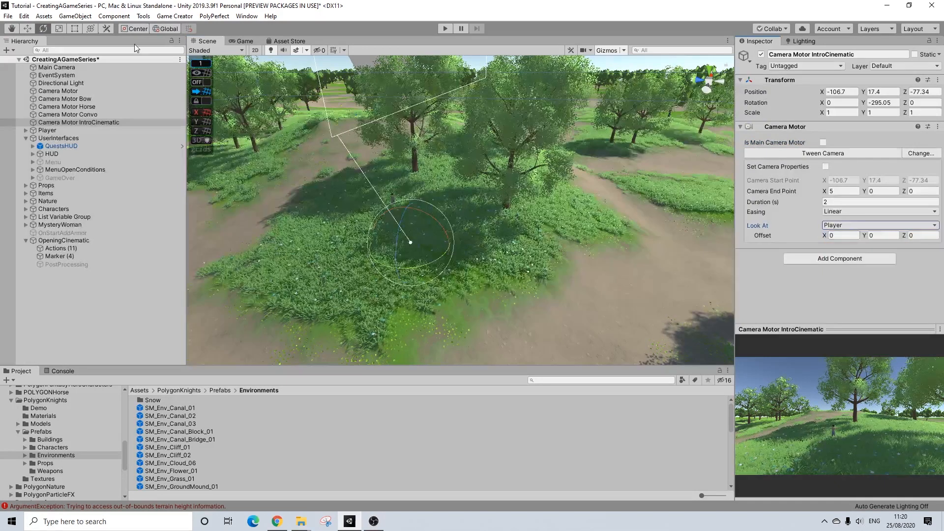
pyautogui.click(32, 27)
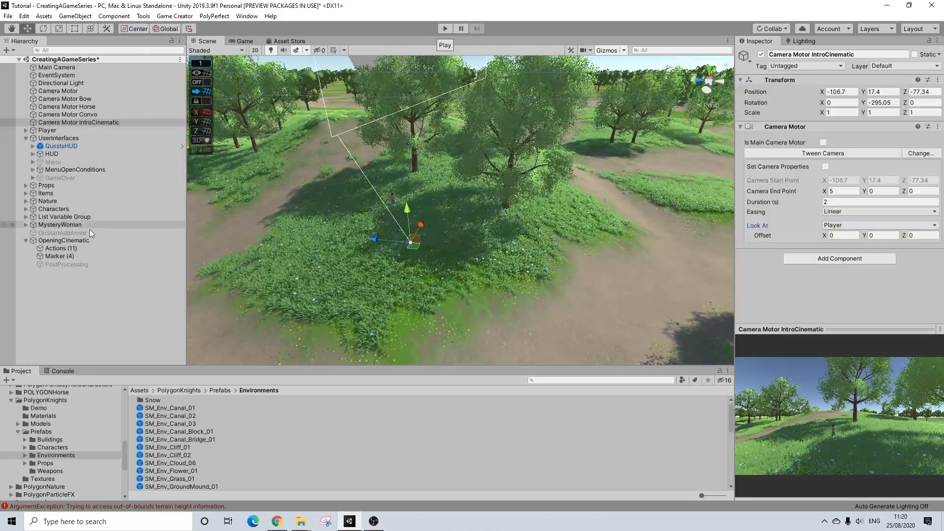
# Add a Change Camera action to Actions (11) under OpeningCinematic.
pyautogui.click(62, 248)
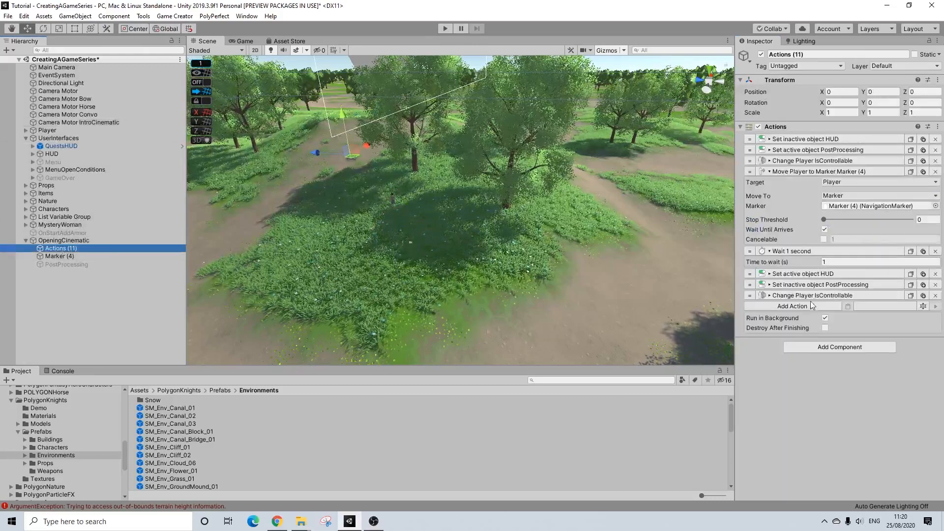
pyautogui.click(789, 308)
pyautogui.write('c')
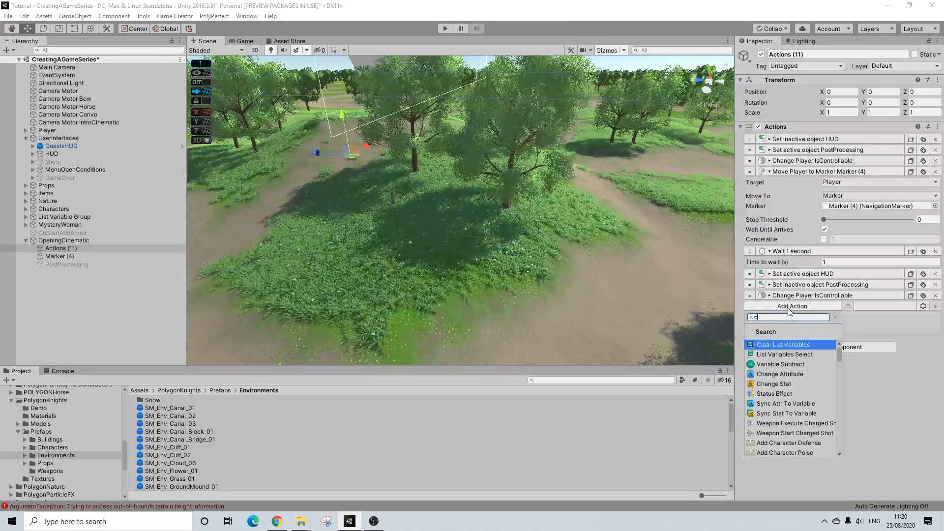
pyautogui.write('hange')
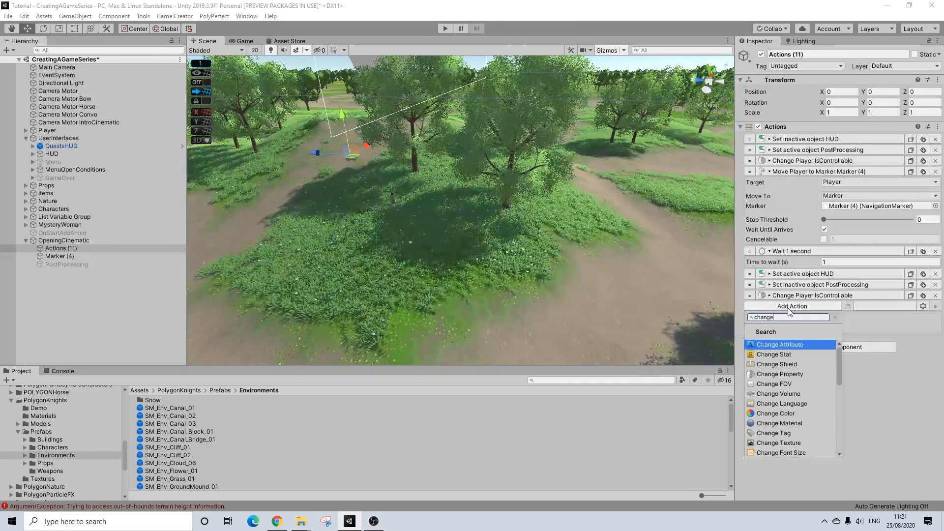
pyautogui.hotkey('ctrl', 'a')
pyautogui.write('camera')
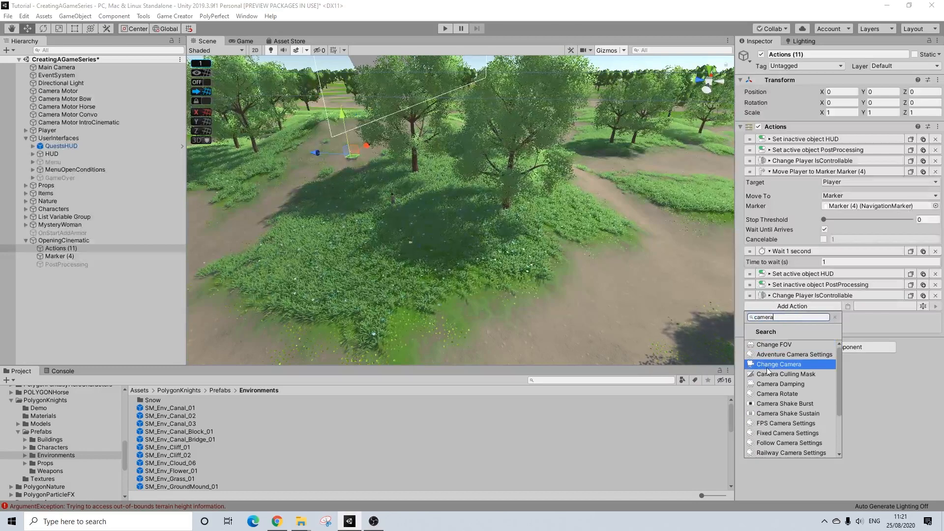
pyautogui.click(768, 368)
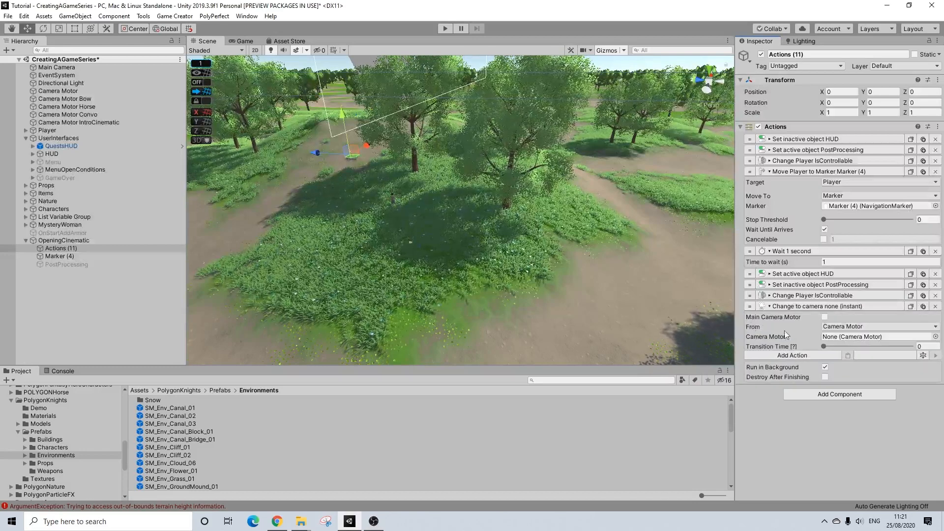
# Place the Change Camera action first in the sequence and assign Camera Motor IntroCinematic as its camera motor.
pyautogui.moveTo(749, 134); pyautogui.dragTo(750, 135)
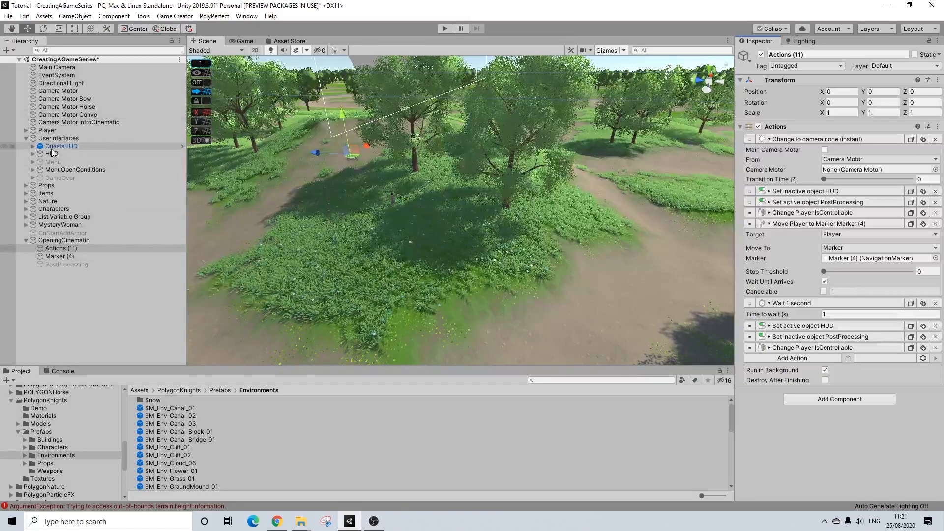
pyautogui.click(107, 123)
pyautogui.moveTo(107, 122); pyautogui.dragTo(839, 168)
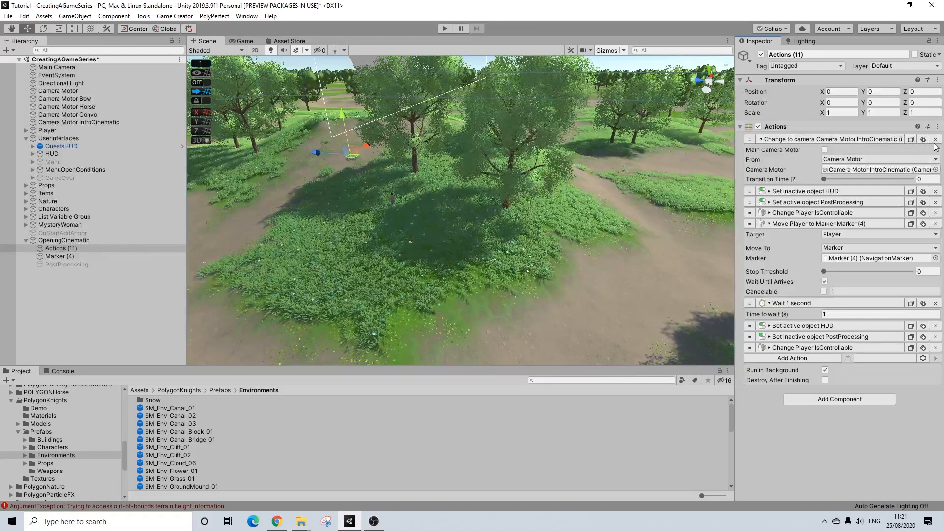
# Paste a copy of the camera change action at the sequence's end, using Camera Motor with a transition time of 1.
pyautogui.click(847, 358)
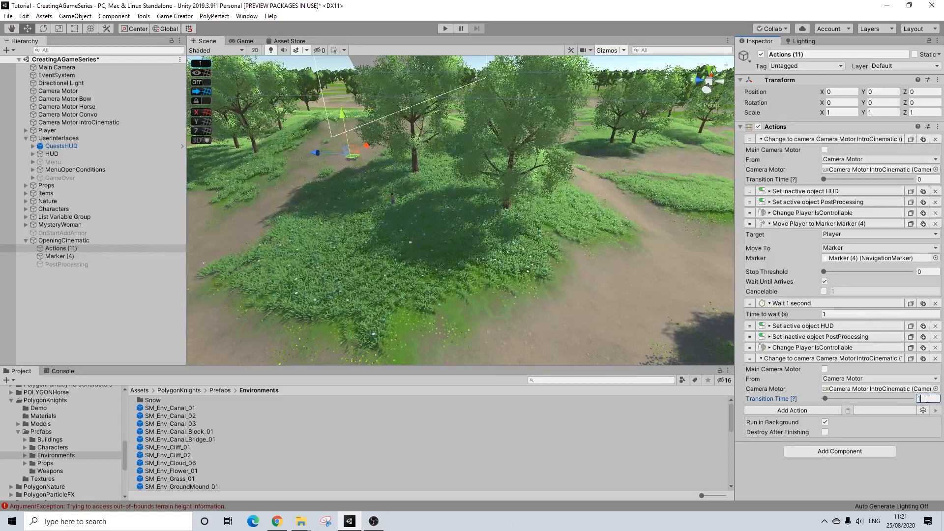
pyautogui.moveTo(74, 92); pyautogui.dragTo(853, 396)
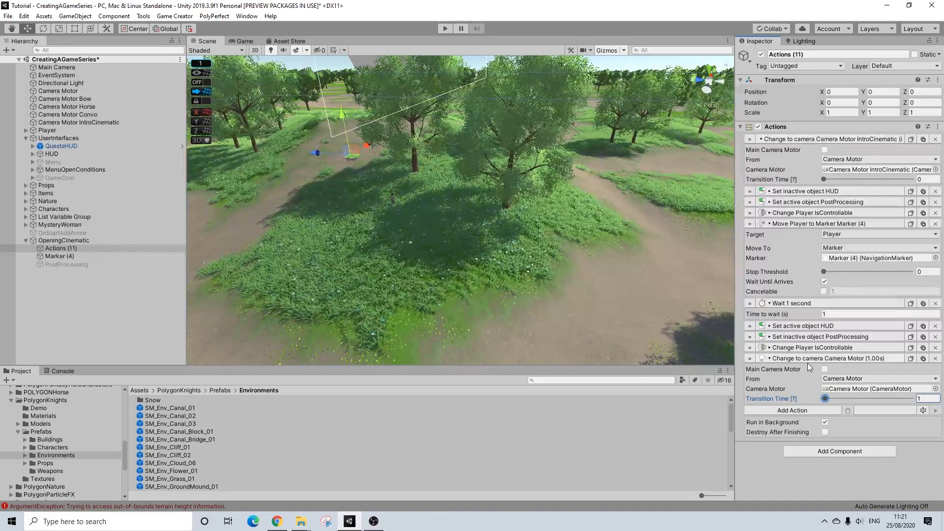
# Review the settings of Camera Motor and Camera Motor IntroCinematic, including the available easing options.
pyautogui.click(239, 40)
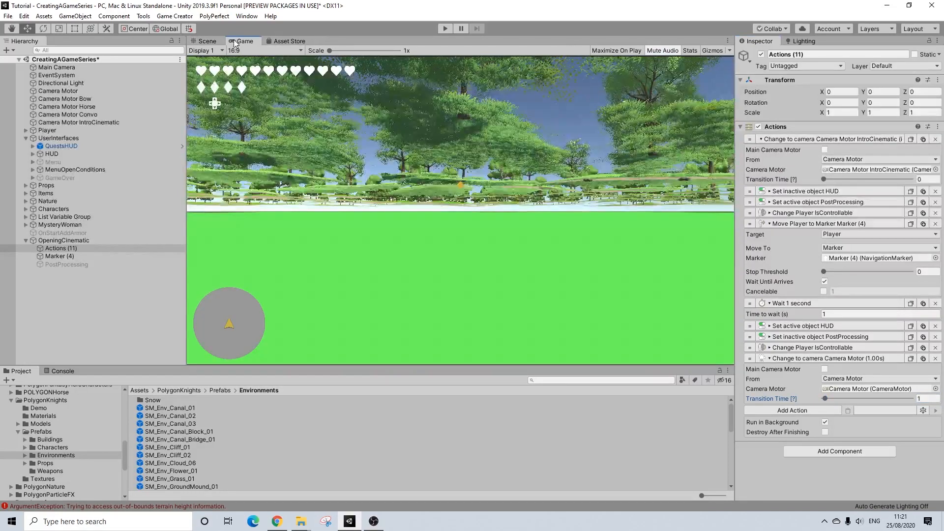
pyautogui.click(208, 40)
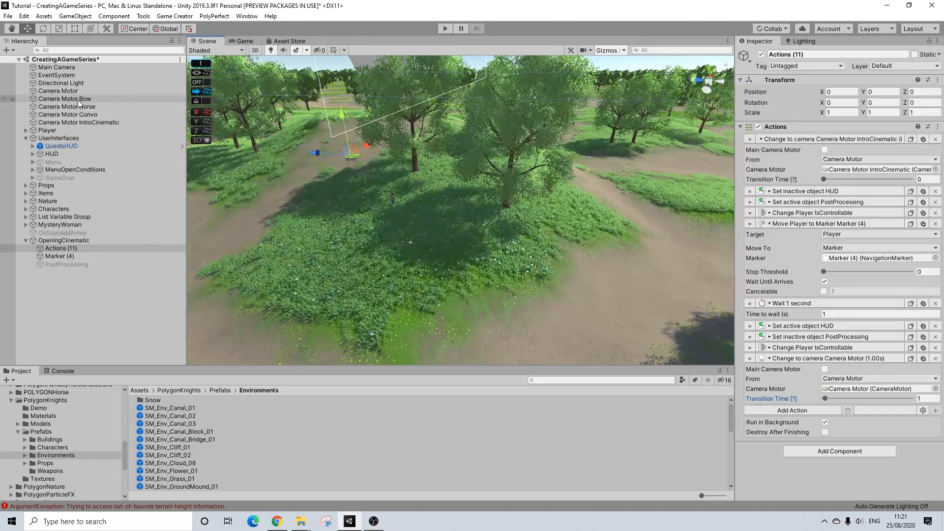
pyautogui.click(59, 91)
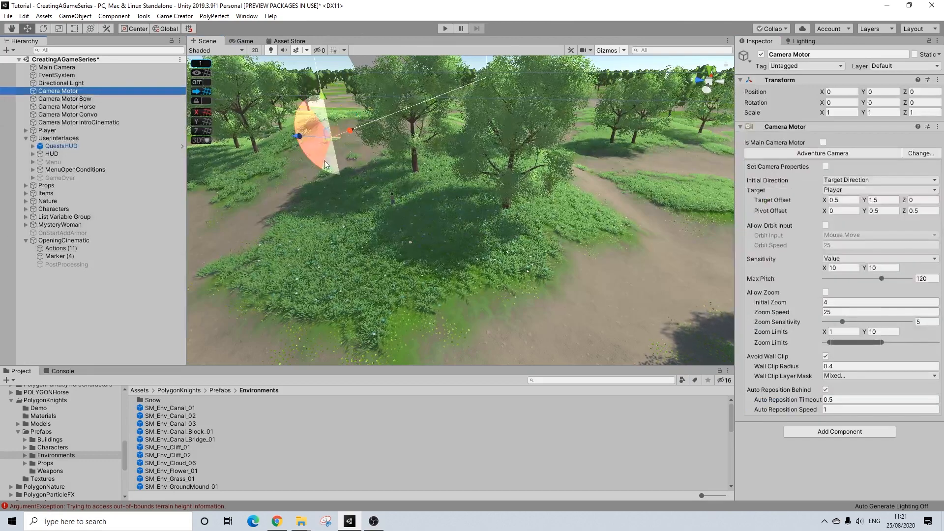
pyautogui.click(96, 122)
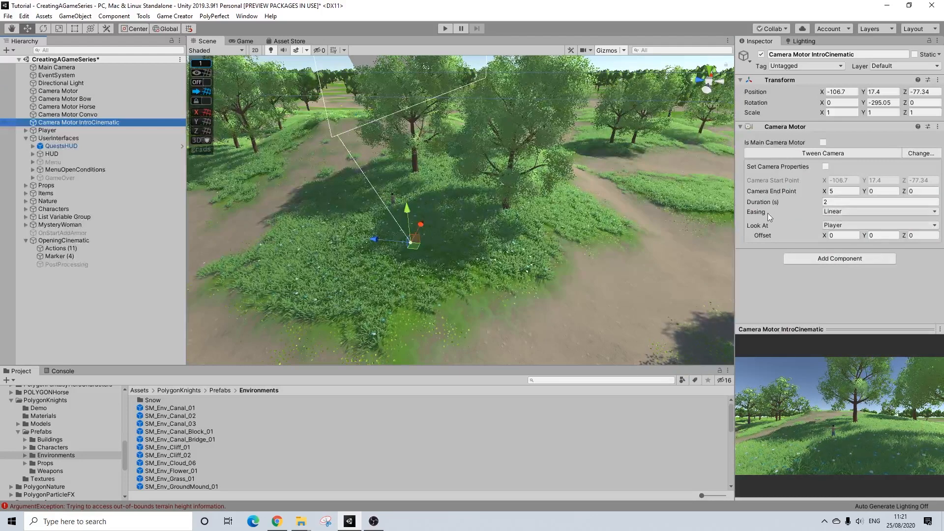
pyautogui.click(845, 212)
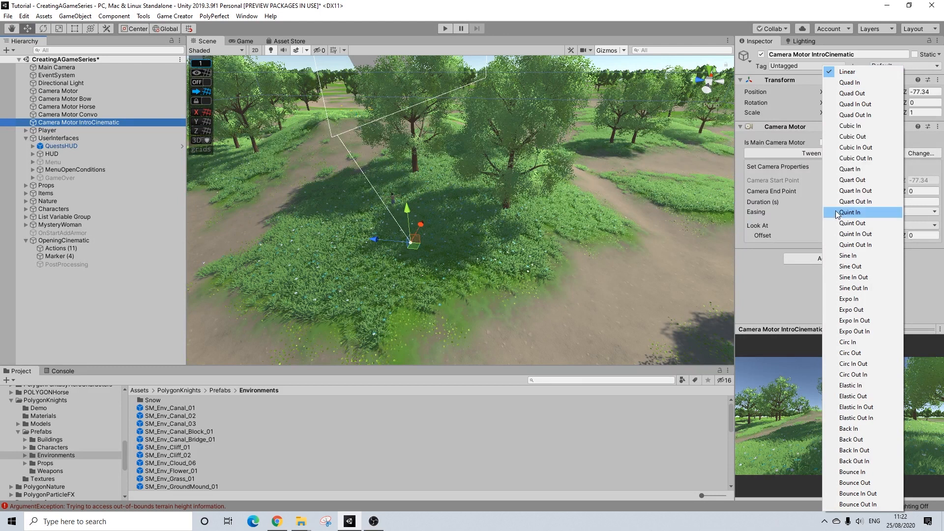
pyautogui.click(771, 286)
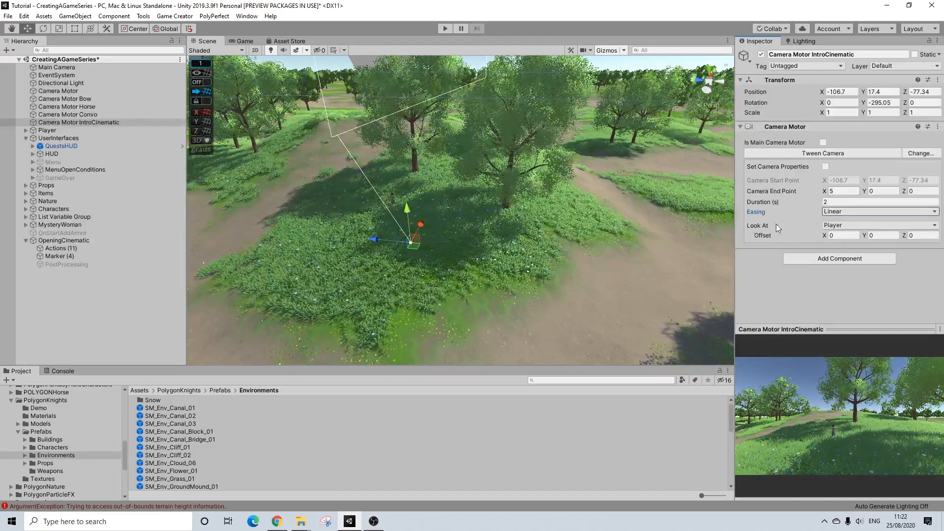
# Try docking the Game view beside the Scene view.
pyautogui.moveTo(245, 40); pyautogui.dragTo(685, 128)
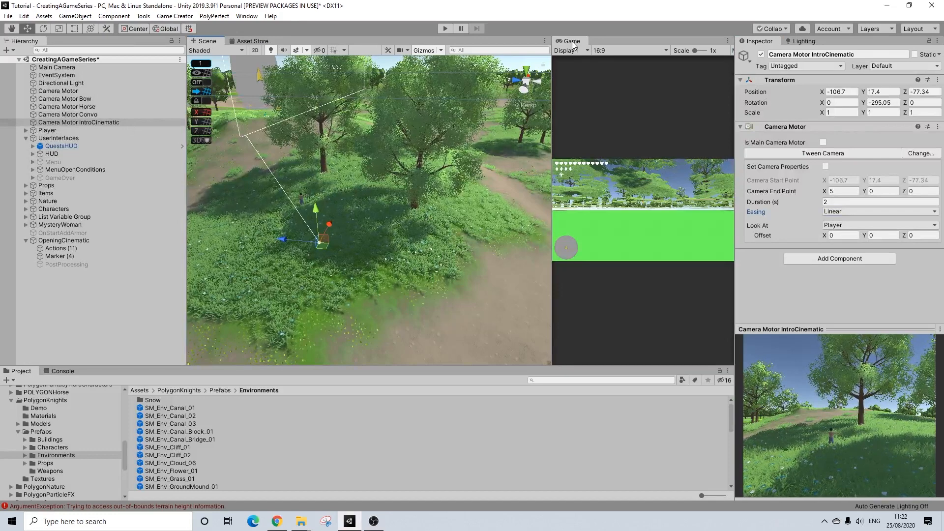
pyautogui.moveTo(572, 43); pyautogui.dragTo(241, 41)
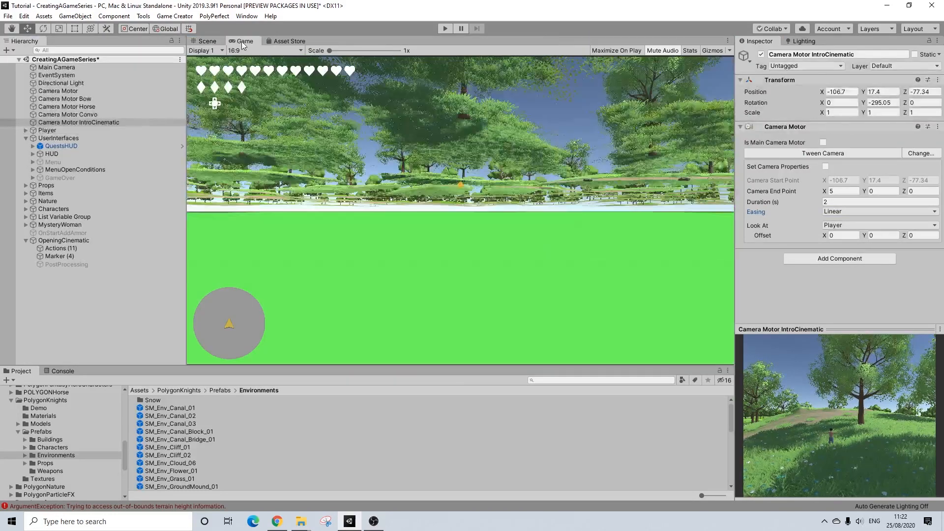
pyautogui.click(211, 41)
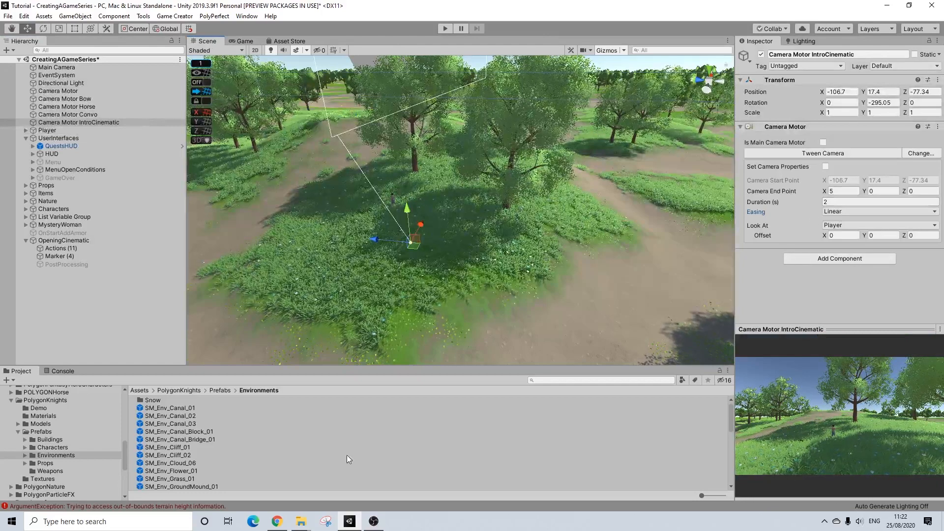
# Switch to Notepad and note the camera position -106.7, 17.4, -77.34 and "Y rotation -295.05".
pyautogui.press('super')
pyautogui.write('no')
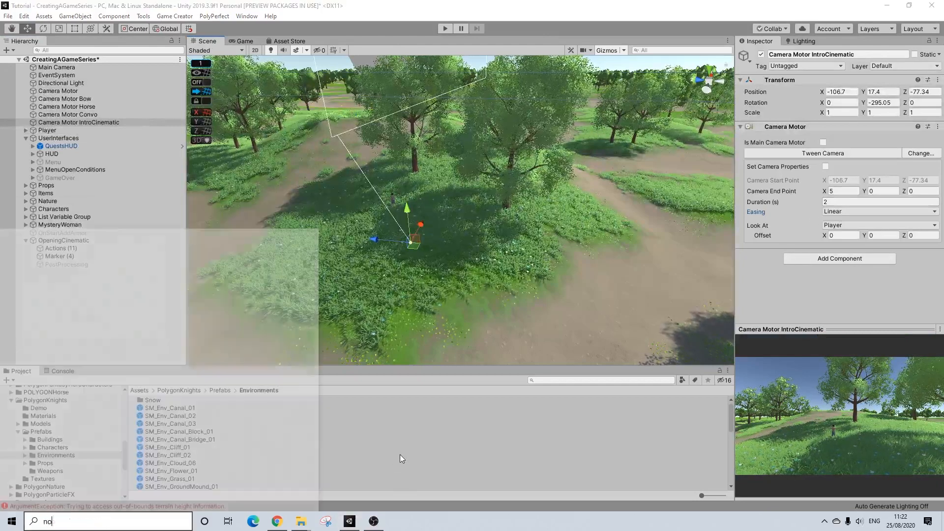
pyautogui.write('tepad')
pyautogui.press('Return')
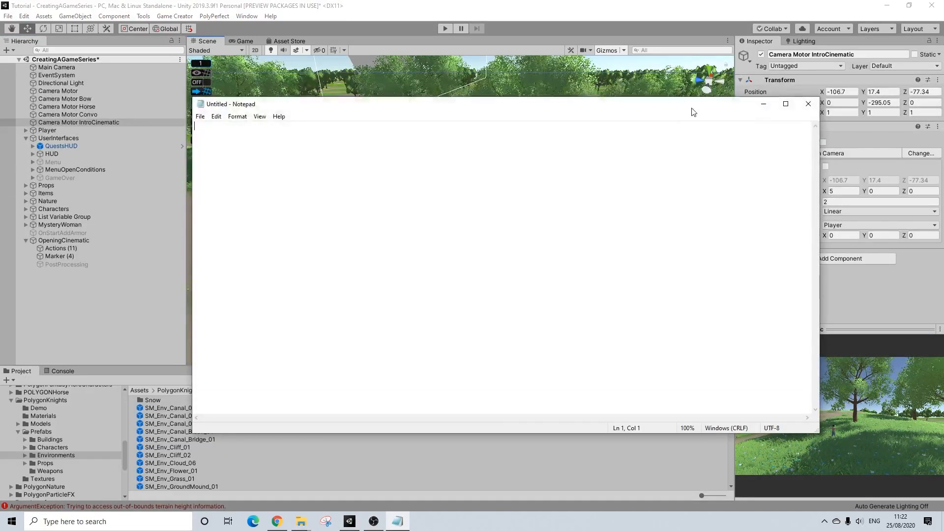
pyautogui.moveTo(692, 108); pyautogui.dragTo(585, 108)
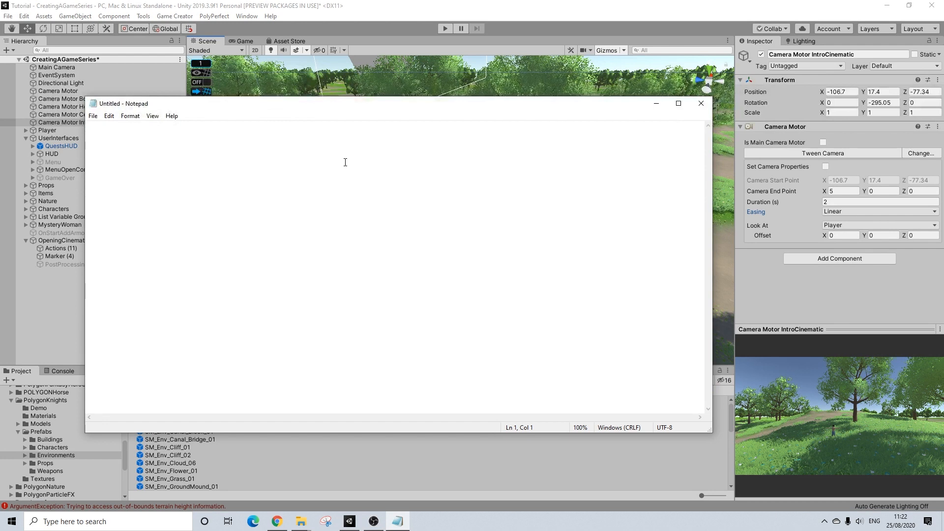
pyautogui.write('-106.7')
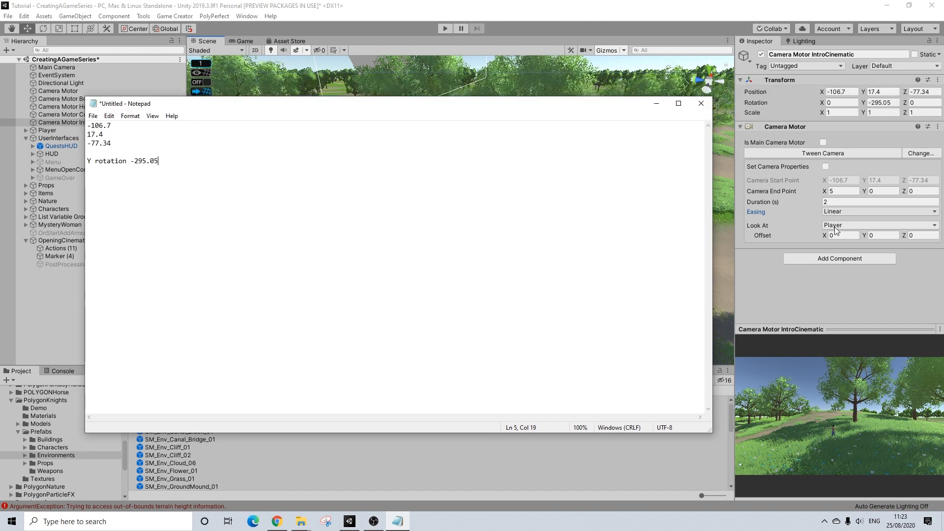
pyautogui.click(657, 104)
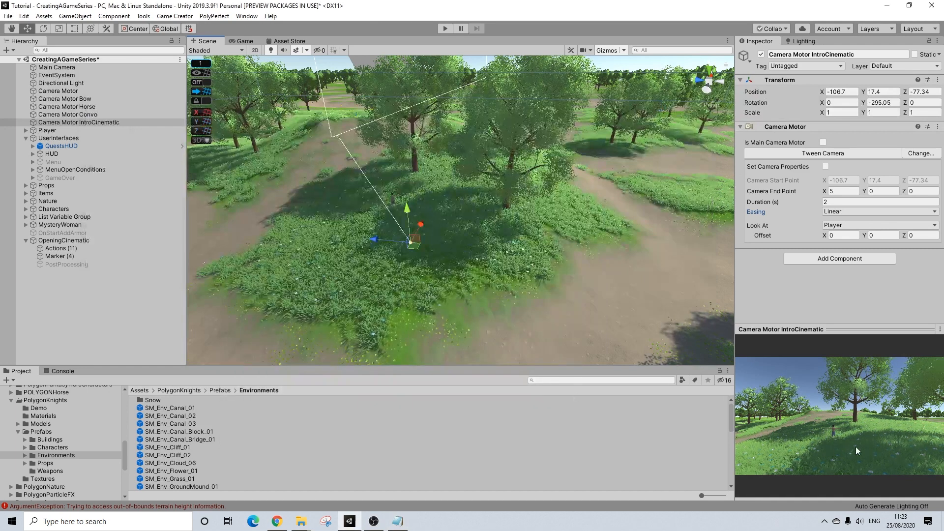
# Enable Set Camera Properties on Camera Motor IntroCinematic.
pyautogui.scroll(1, 429, 234)
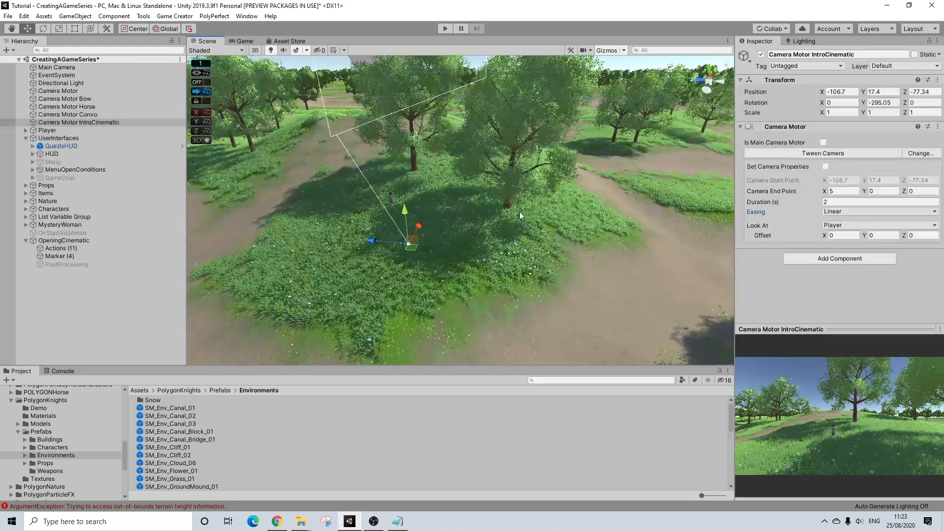
pyautogui.click(831, 190)
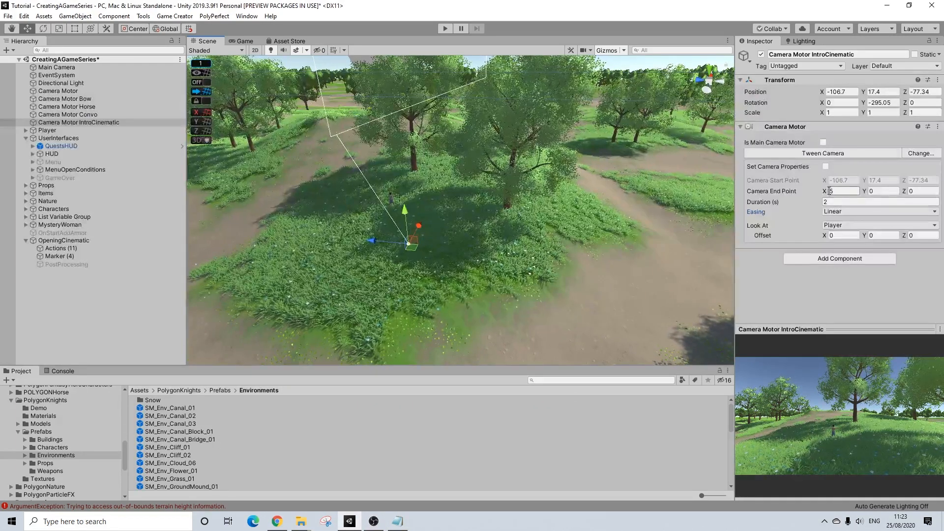
pyautogui.click(825, 167)
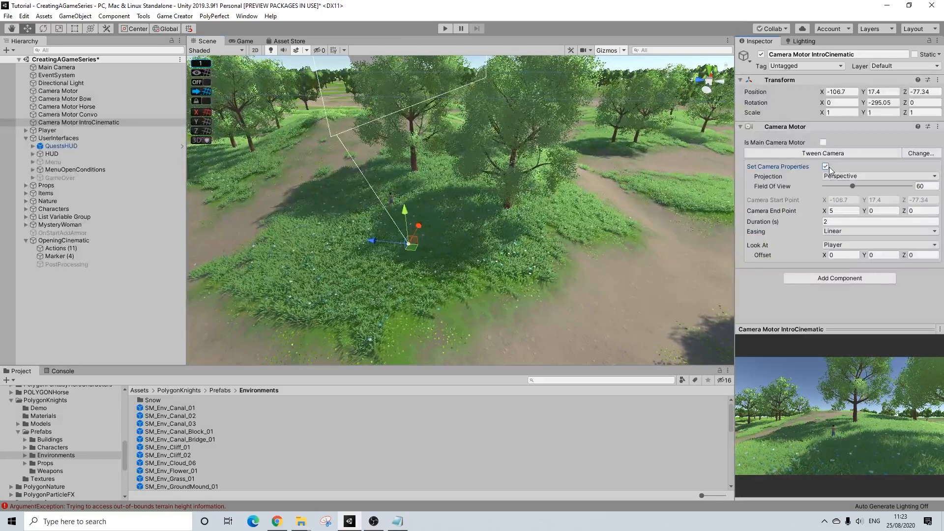
# Set the Field Of View of Camera Motor IntroCinematic to 70.
pyautogui.click(927, 186)
pyautogui.write('70')
pyautogui.press('Return')
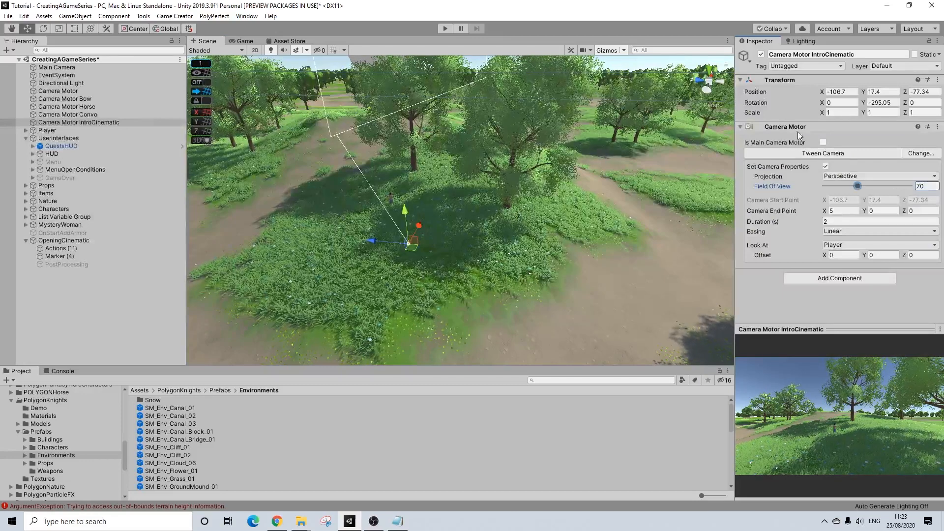
pyautogui.click(794, 127)
pyautogui.click(792, 127)
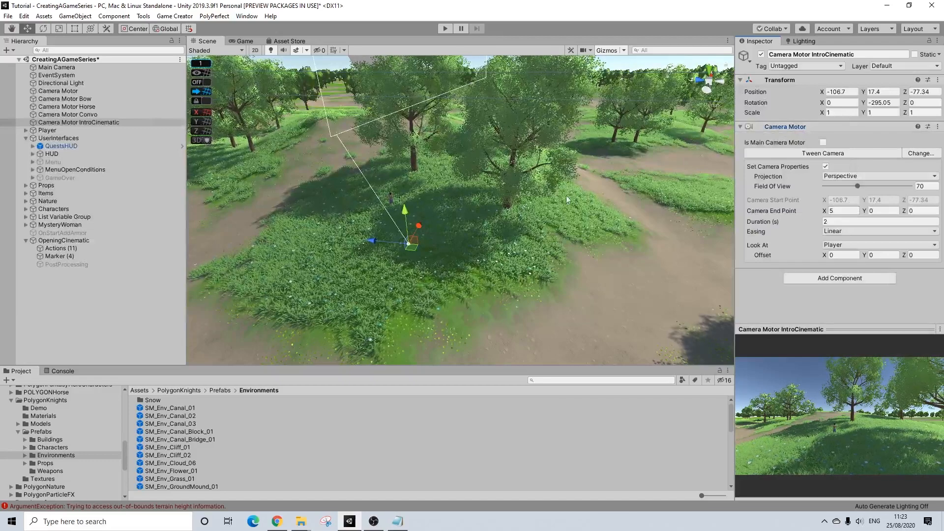
# Move Camera Motor IntroCinematic across the scene to about -68.25, 27.28, -49.03.
pyautogui.moveTo(426, 156); pyautogui.dragTo(426, 156, button='right')
pyautogui.keyDown('alt'); pyautogui.moveTo(426, 156); pyautogui.dragTo(588, 190); pyautogui.keyUp('alt')
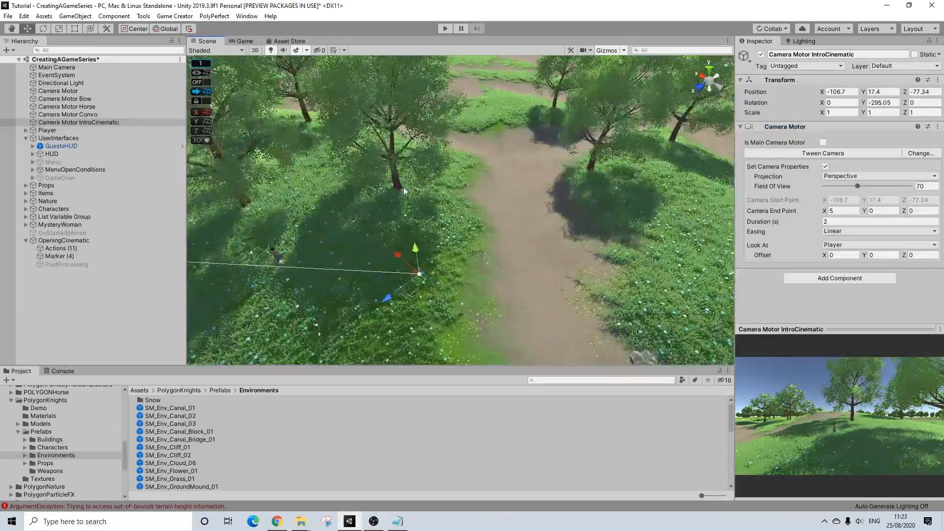
pyautogui.scroll(-10, 401, 187)
pyautogui.scroll(-4, 381, 218)
pyautogui.moveTo(382, 218); pyautogui.dragTo(529, 255, button='middle')
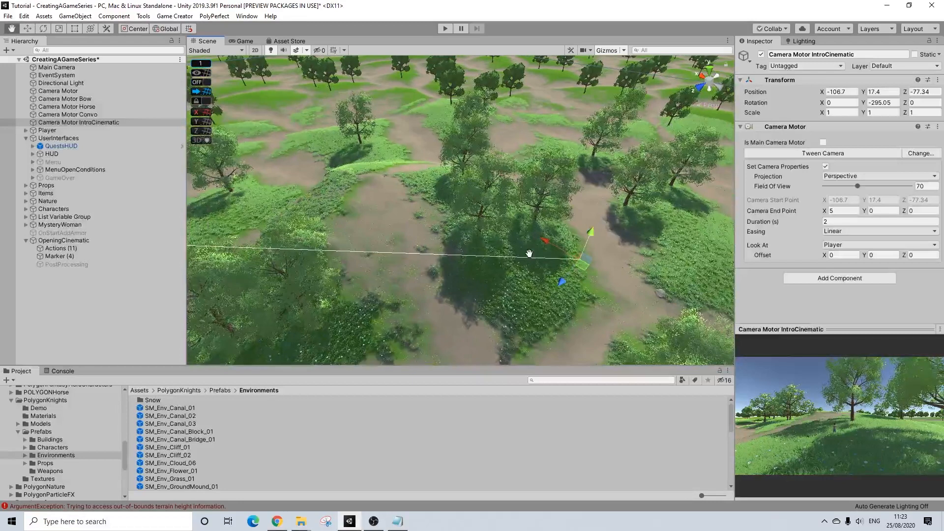
pyautogui.moveTo(548, 243); pyautogui.dragTo(377, 219)
pyautogui.moveTo(442, 216); pyautogui.dragTo(341, 151)
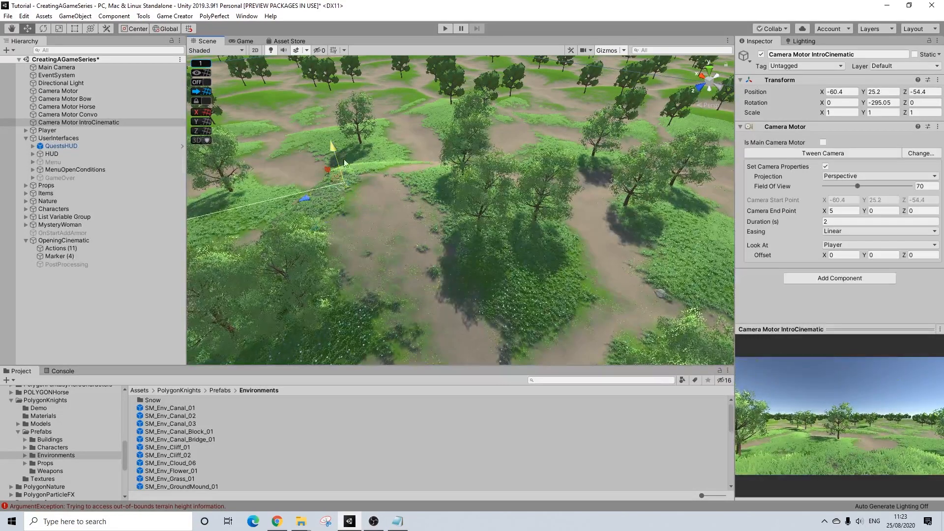
pyautogui.moveTo(312, 196); pyautogui.dragTo(297, 219)
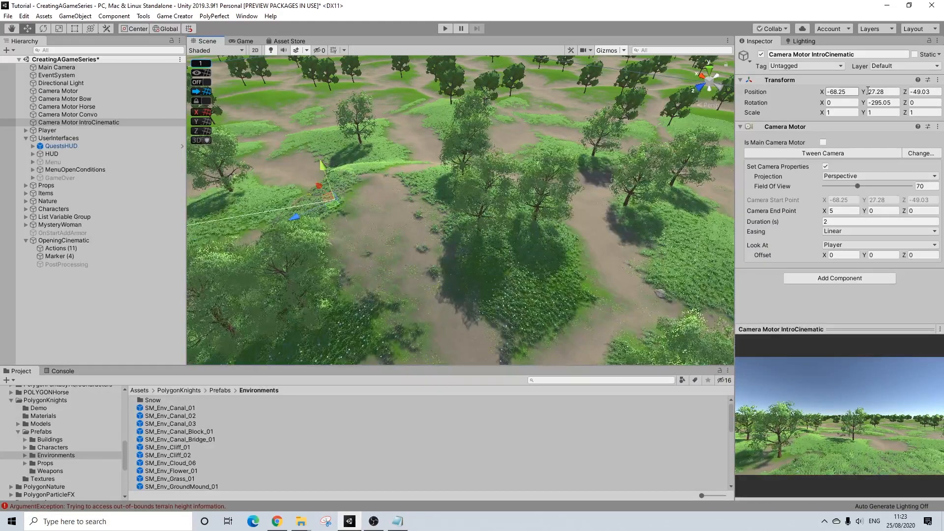
# Copy the motor's position values into its Camera End Point, giving X -68.25, Y 27.28 and Z -49.03.
pyautogui.click(846, 91)
pyautogui.hotkey('ctrl', 'c')
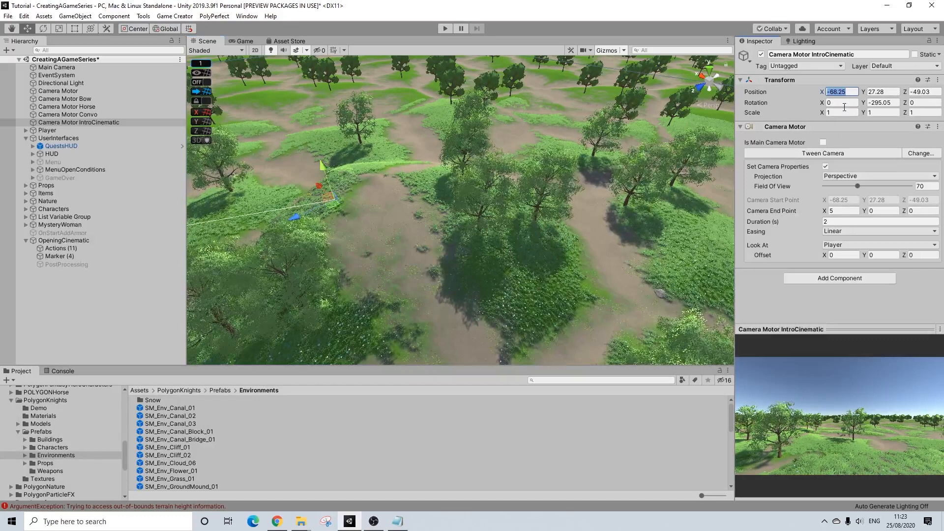
pyautogui.click(844, 212)
pyautogui.hotkey('ctrl', 'v')
pyautogui.click(882, 92)
pyautogui.hotkey('ctrl', 'c')
pyautogui.click(880, 211)
pyautogui.hotkey('ctrl', 'v')
pyautogui.click(923, 91)
pyautogui.hotkey('ctrl', 'c')
pyautogui.click(923, 210)
pyautogui.hotkey('ctrl', 'v')
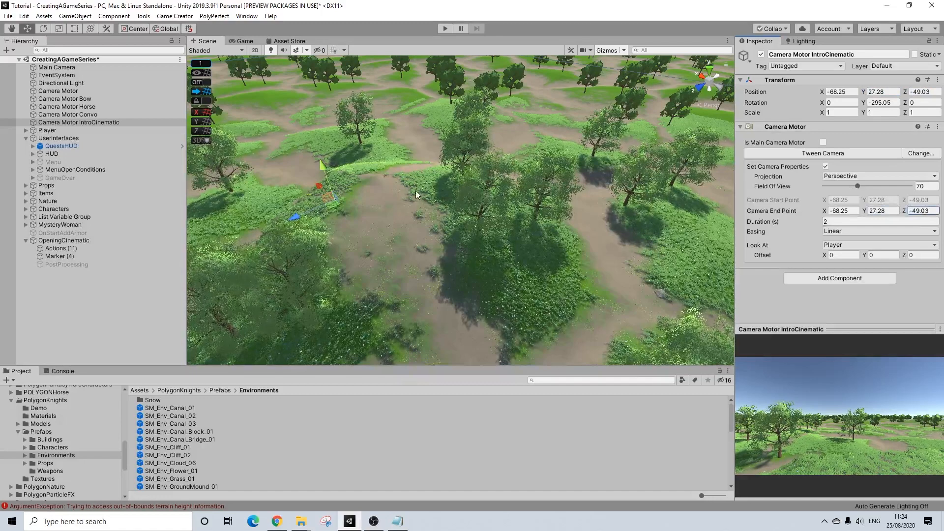
# Using the position noted in Notepad, set Camera Motor IntroCinematic's position to -106.4, 17.4, -77.34 and its tween duration to 5 seconds.
pyautogui.click(120, 123)
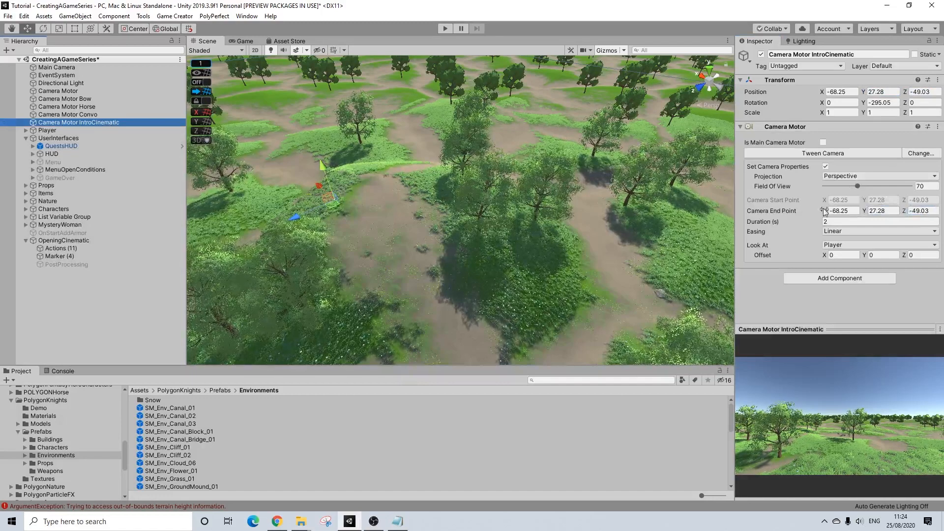
pyautogui.click(399, 520)
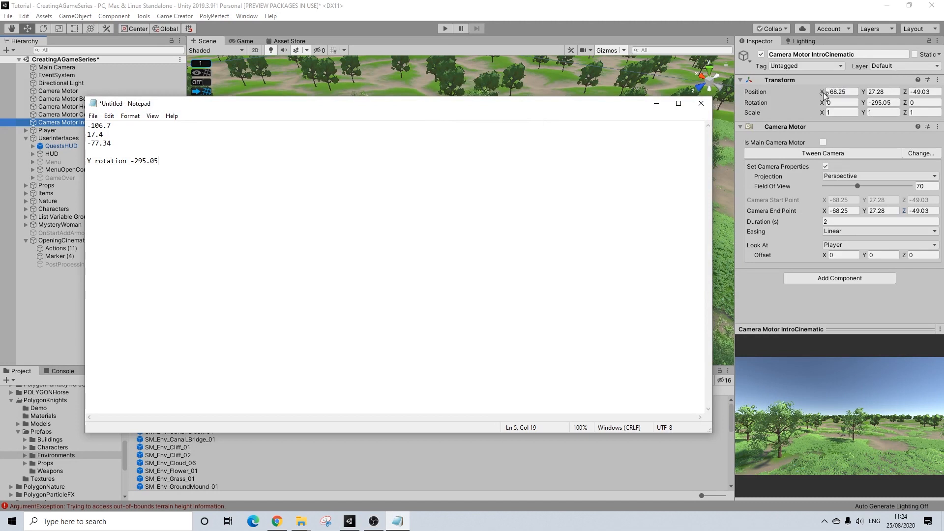
pyautogui.click(825, 95)
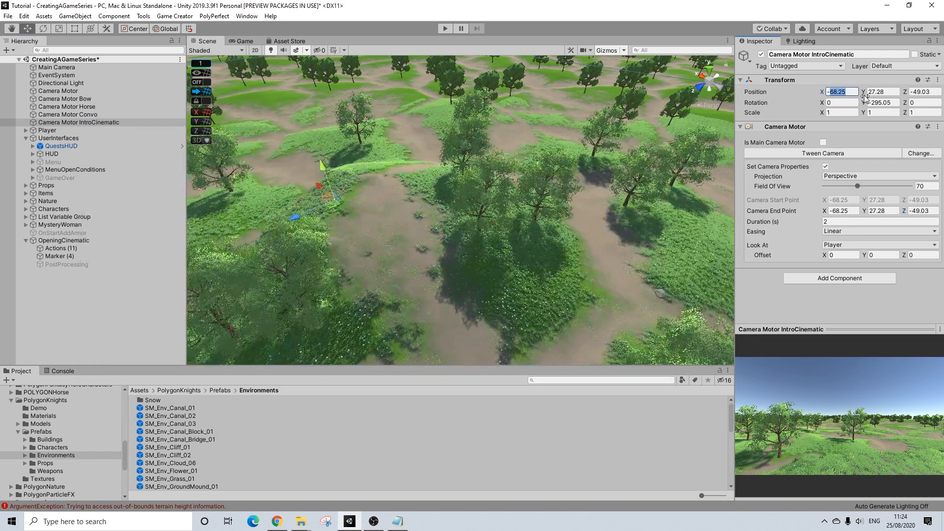
pyautogui.write('-106.4')
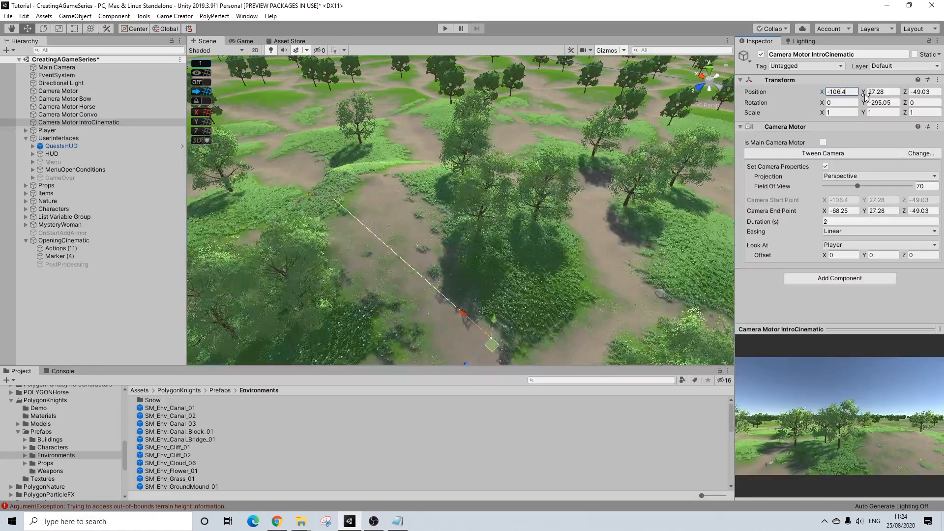
pyautogui.click(398, 521)
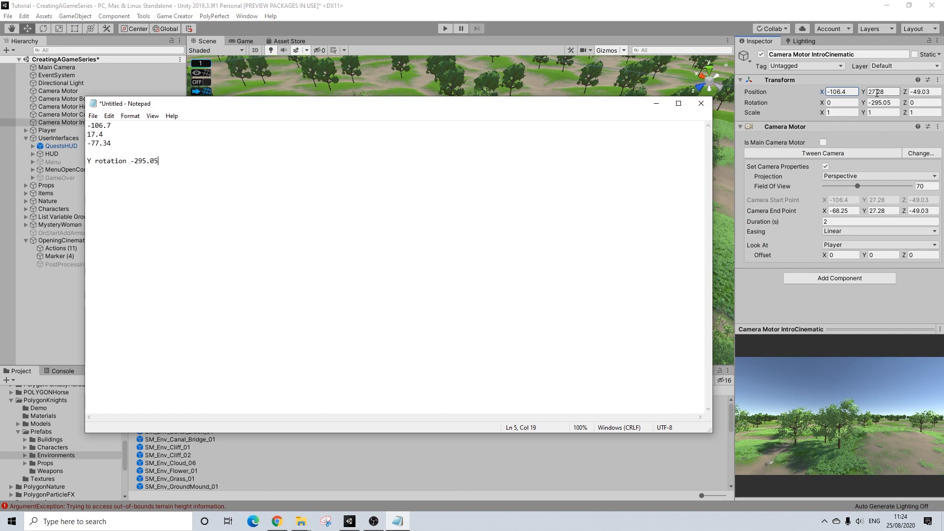
pyautogui.click(877, 92)
pyautogui.write('17.4')
pyautogui.click(397, 521)
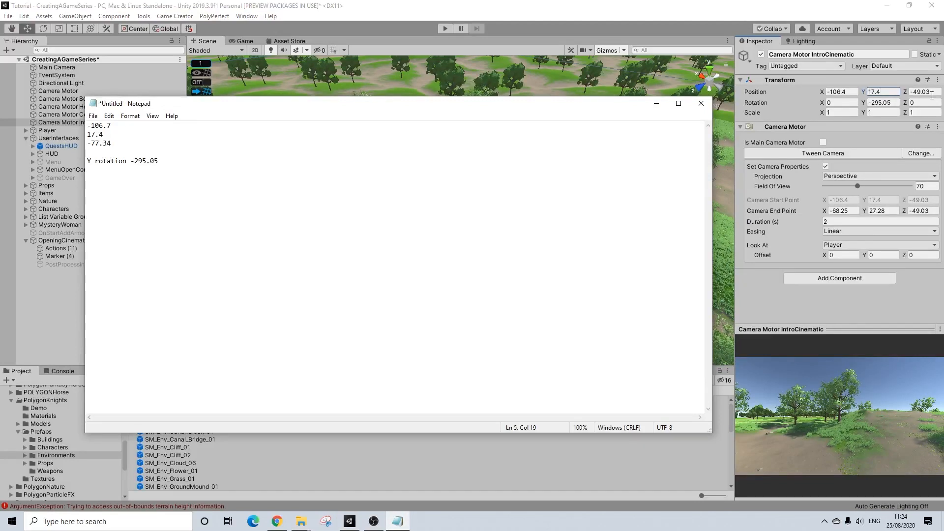
pyautogui.click(925, 92)
pyautogui.write('-77.34')
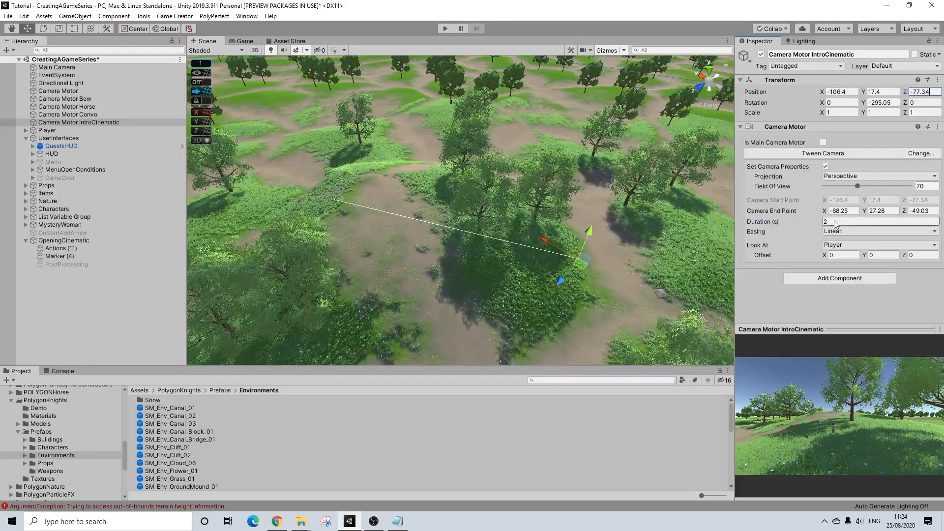
pyautogui.write('5')
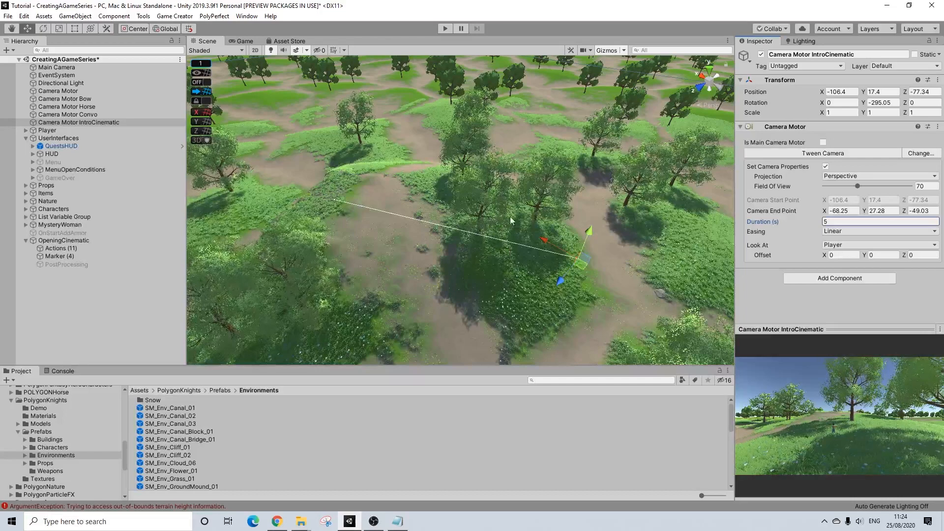
# Set the Wait action in Actions (11) to 10 seconds and play-test the opening cinematic.
pyautogui.click(59, 248)
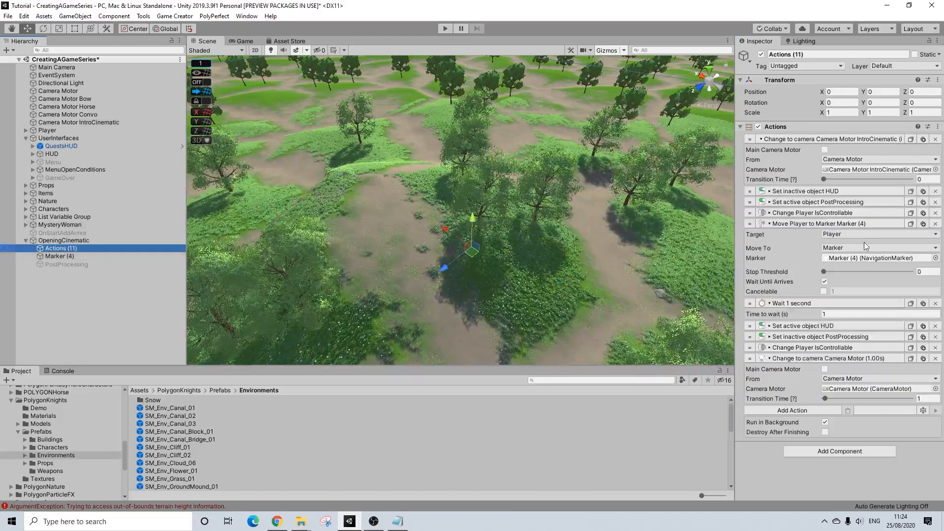
pyautogui.click(846, 312)
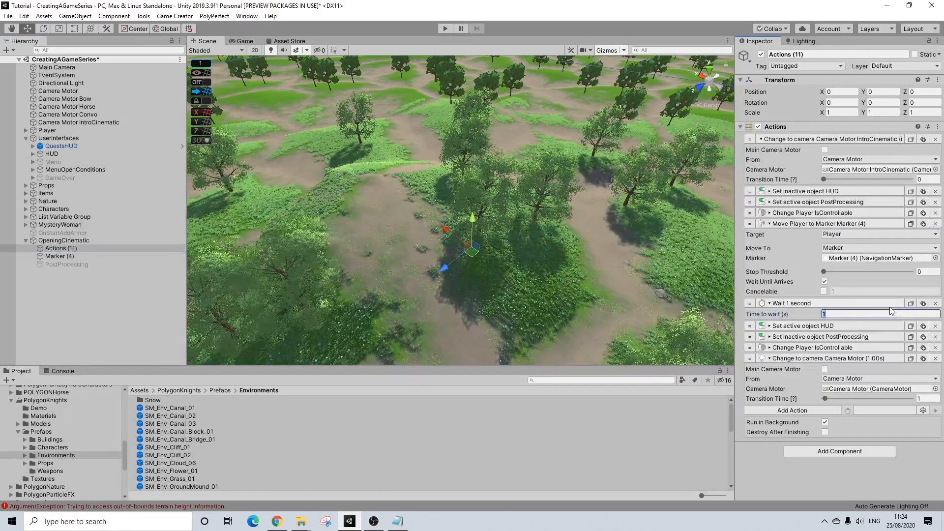
pyautogui.write('0')
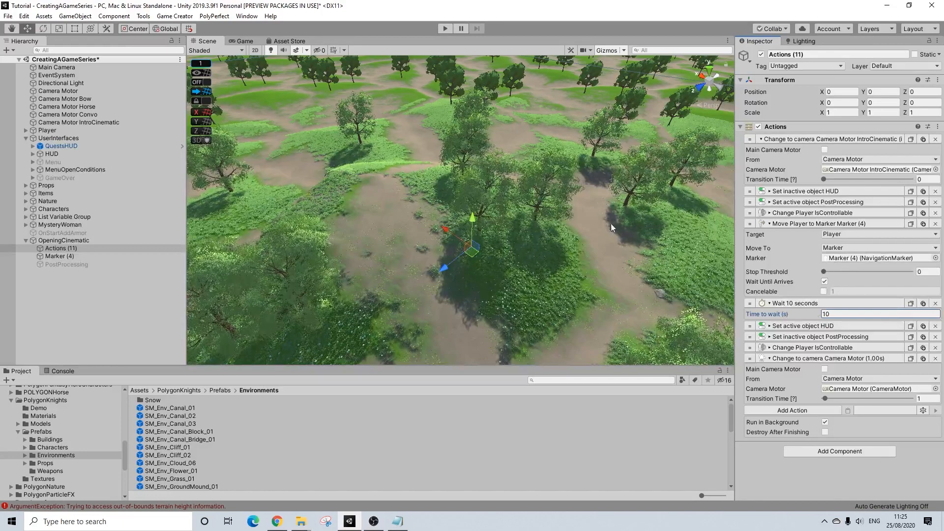
pyautogui.click(446, 28)
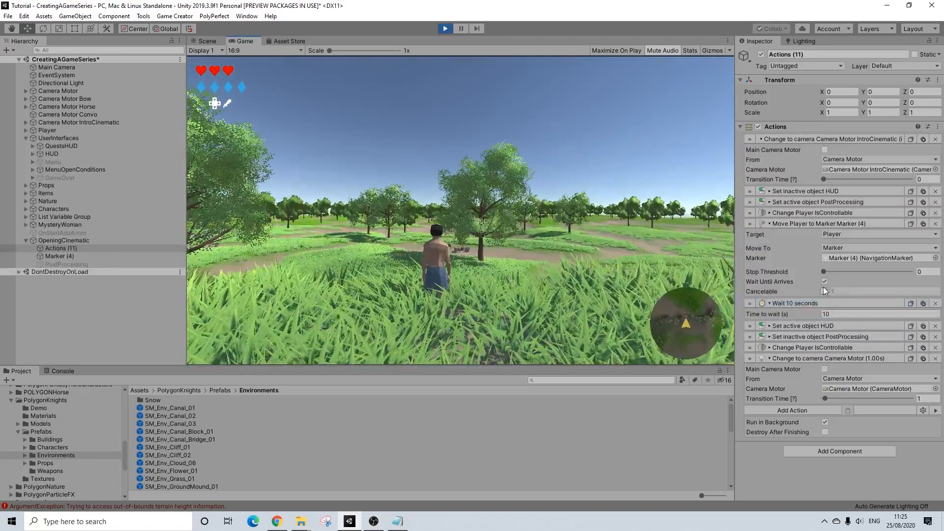
# Try setting the Wait action in Actions (11) to 0.1 seconds while the game is running.
pyautogui.click(837, 313)
pyautogui.press('BackSpace')
pyautogui.press('BackSpace')
pyautogui.write('0.1')
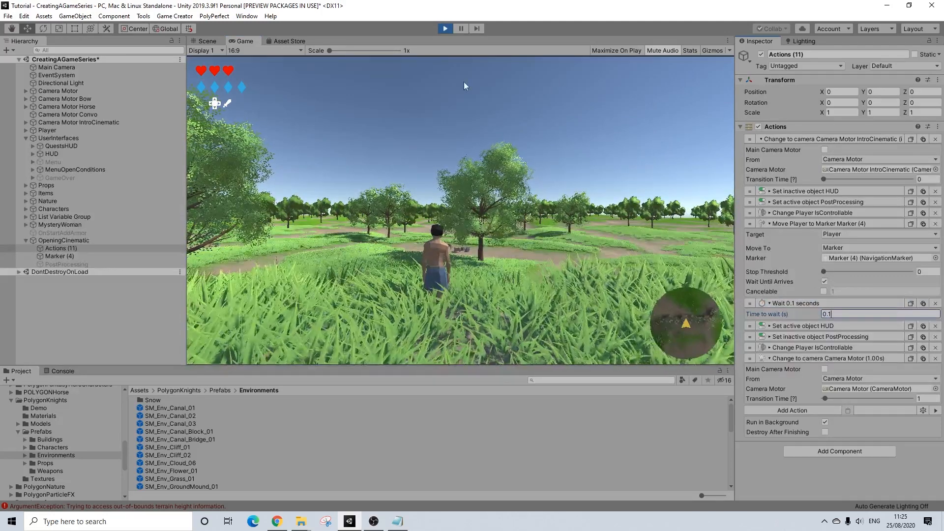
# Stop the play-test and set the Wait action in Actions (11) to 0.1 seconds.
pyautogui.click(450, 32)
pyautogui.click(445, 28)
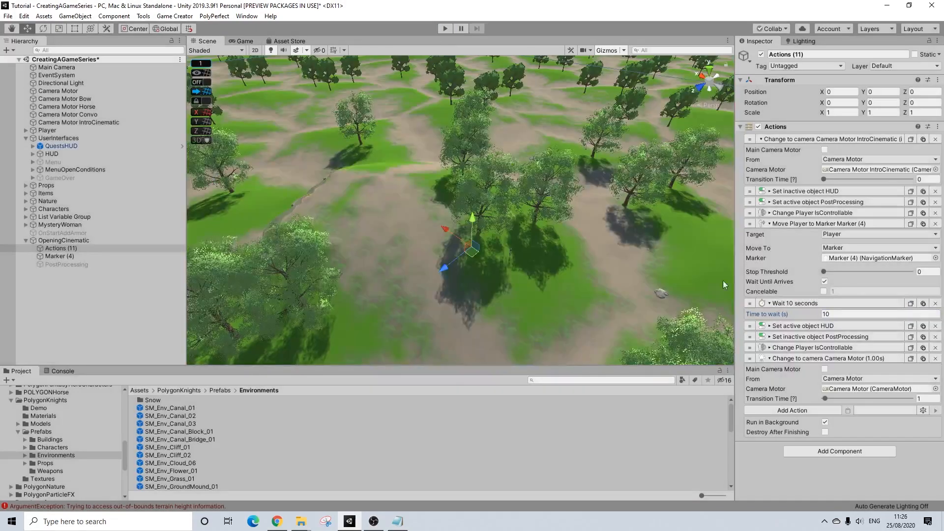
pyautogui.click(831, 314)
pyautogui.write('0.1')
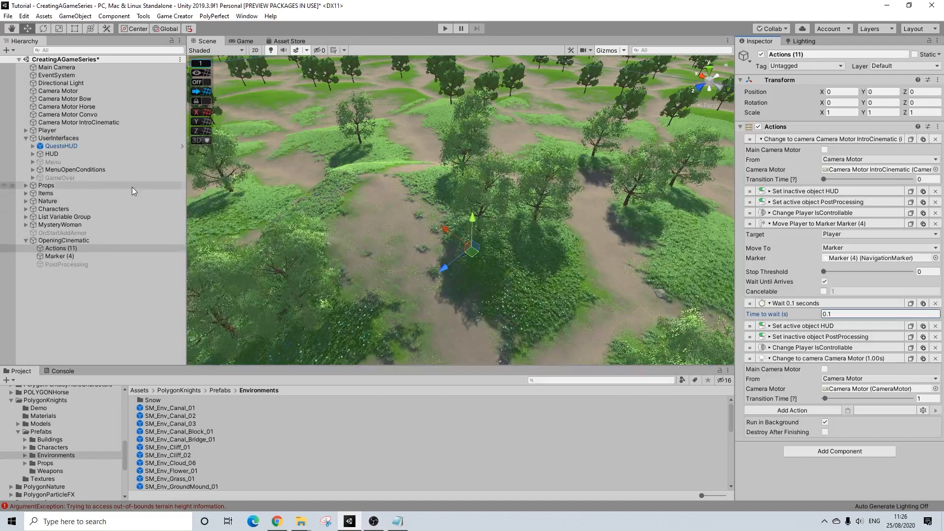
# Try Current Direction as the Look At target of Camera Motor IntroCinematic, then choose Camera.
pyautogui.click(102, 126)
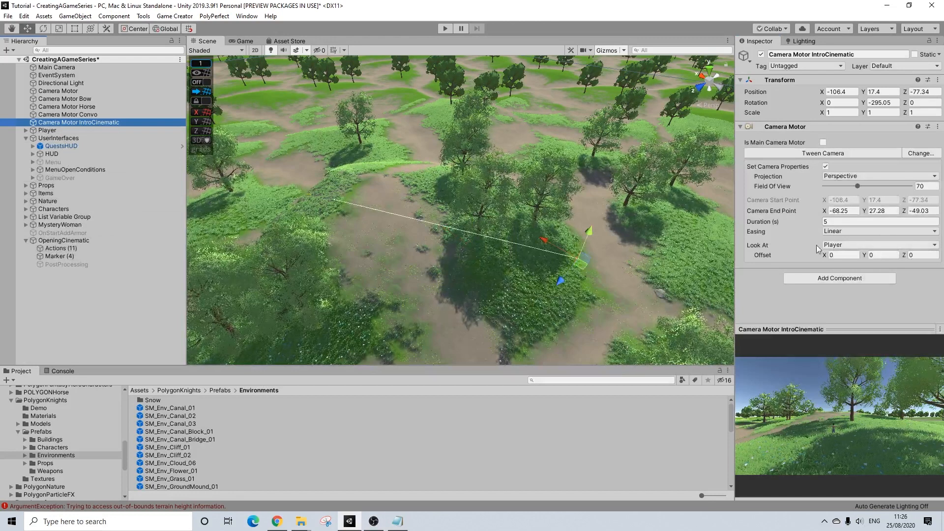
pyautogui.click(838, 245)
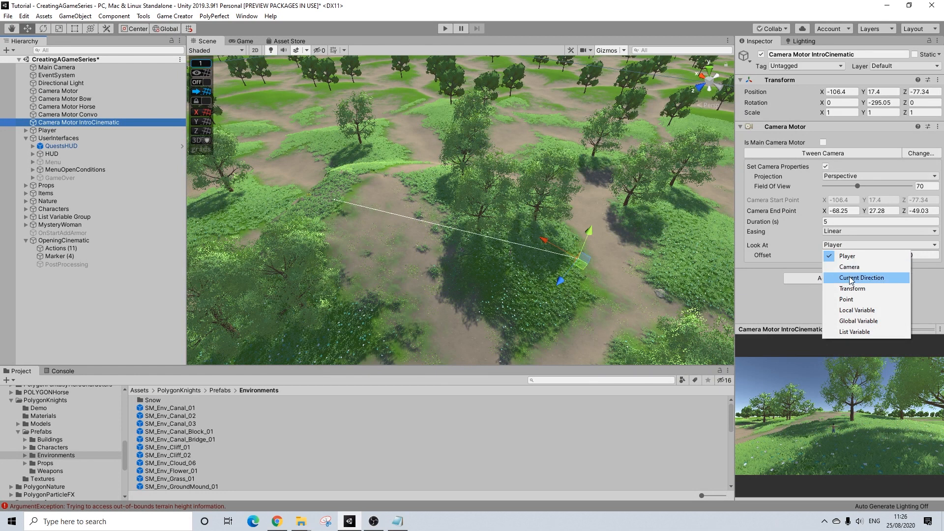
pyautogui.click(850, 278)
pyautogui.click(845, 245)
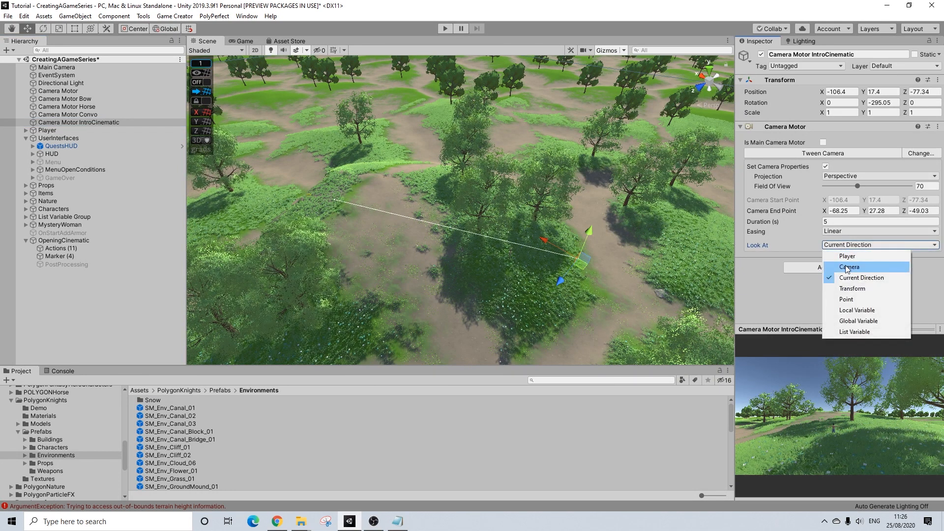
pyautogui.click(847, 267)
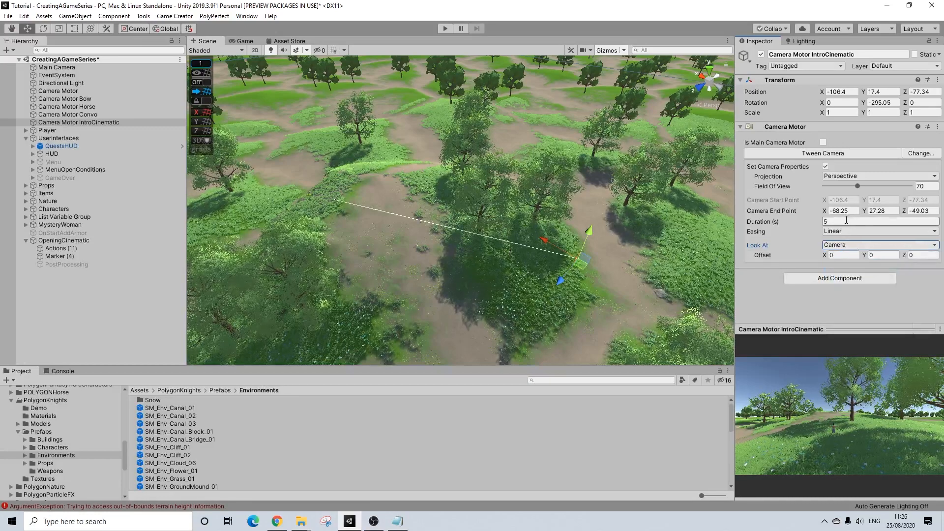
# Set the camera tween's duration to 10 seconds and play-test the cinematic.
pyautogui.click(845, 221)
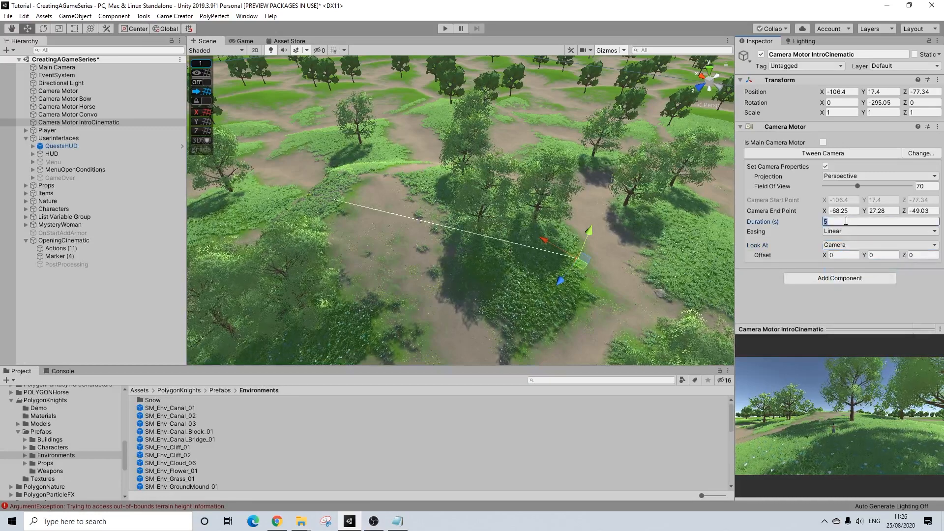
pyautogui.write('10')
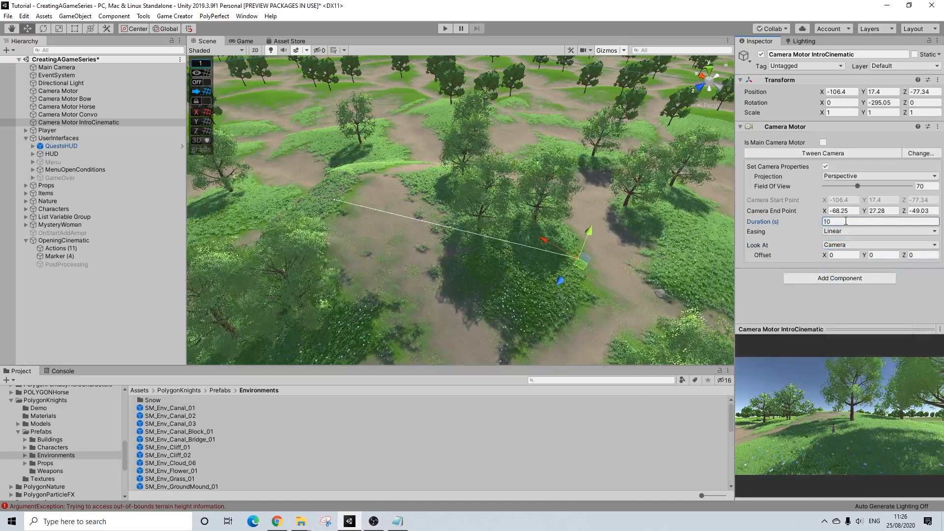
pyautogui.click(444, 30)
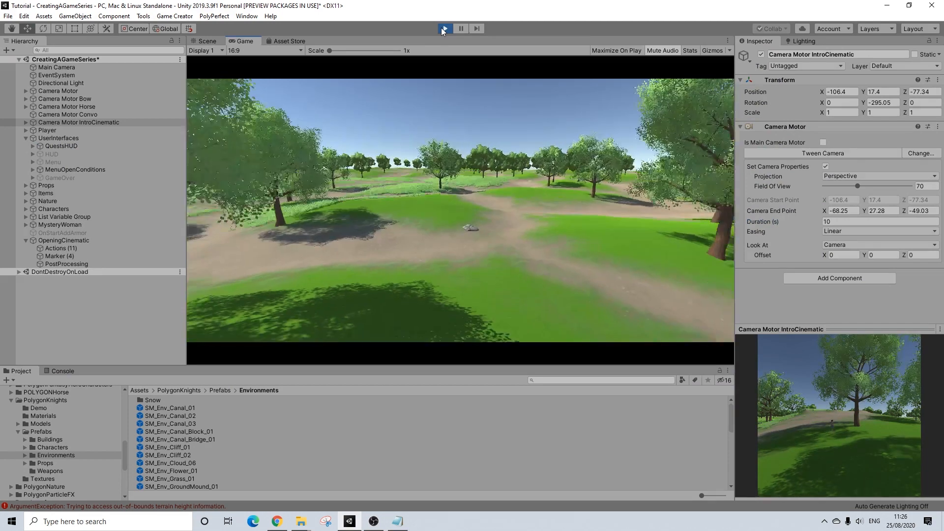
pyautogui.click(444, 30)
# Set the motor's Look At target to Current Direction and play-test the cinematic again.
pyautogui.click(880, 244)
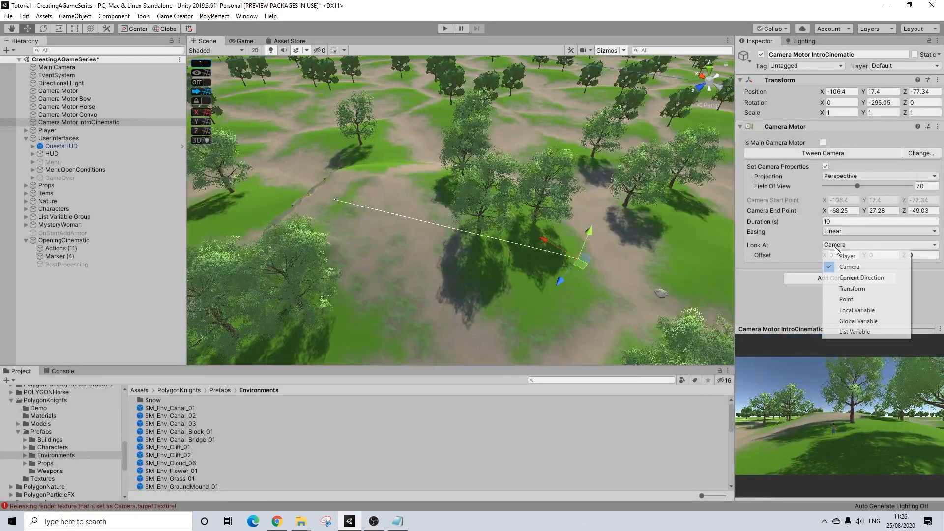
pyautogui.click(849, 278)
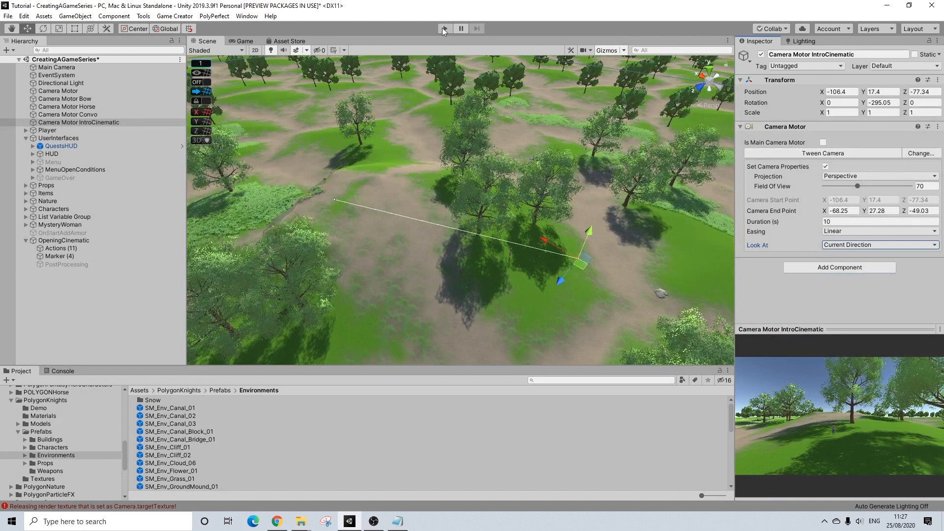
pyautogui.click(443, 29)
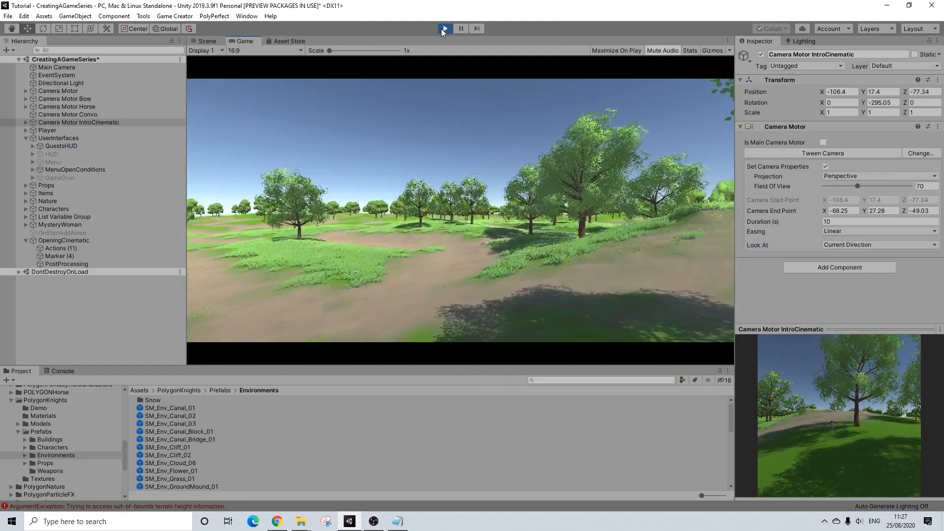
pyautogui.click(445, 29)
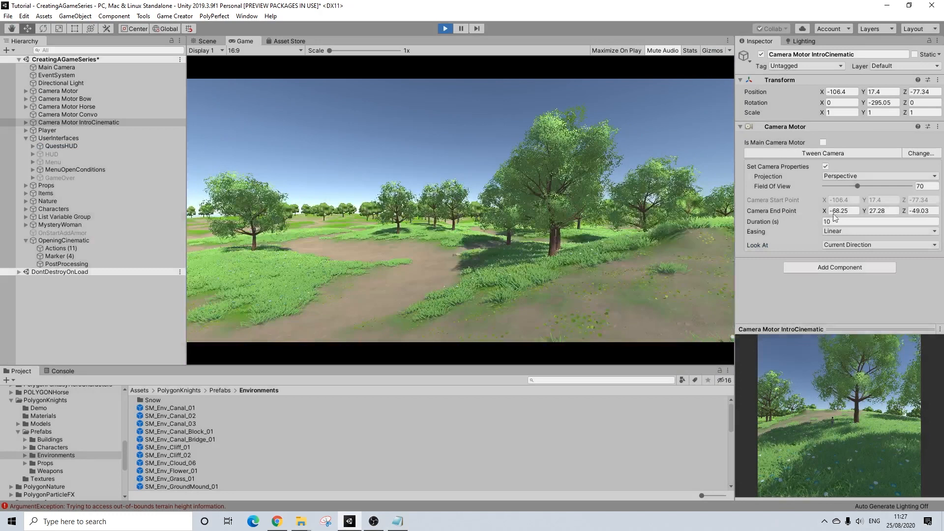
# Set the camera motor's Look At target to Player with a Y offset of 2 and play-test the cinematic.
pyautogui.click(840, 247)
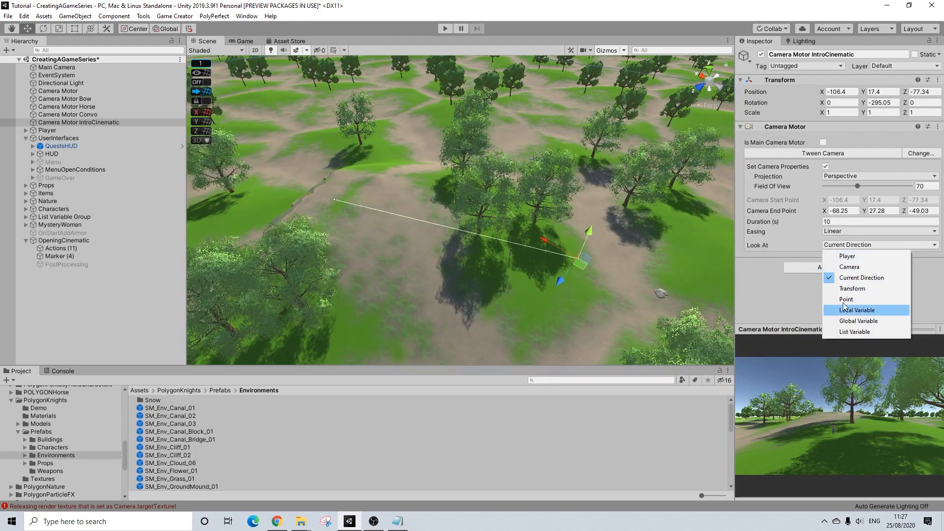
pyautogui.click(846, 256)
pyautogui.click(884, 255)
pyautogui.write('2')
pyautogui.click(445, 29)
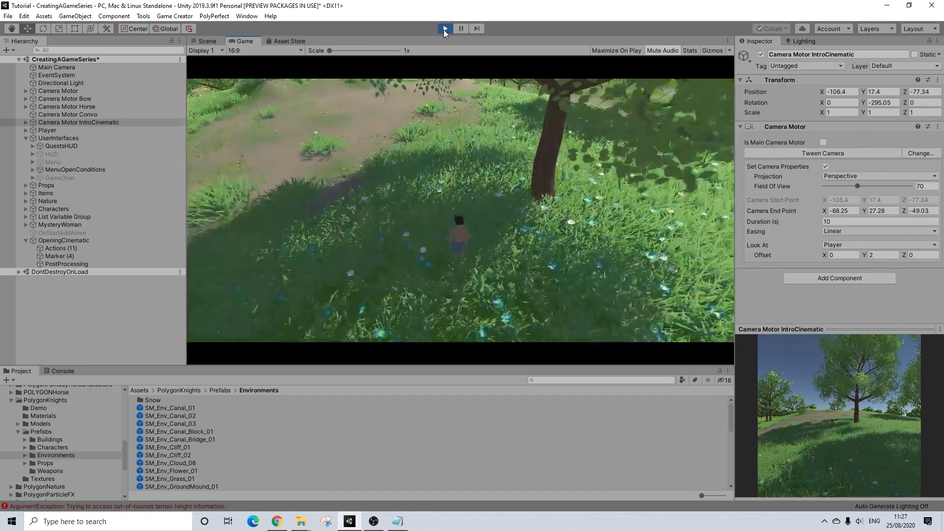
pyautogui.click(445, 30)
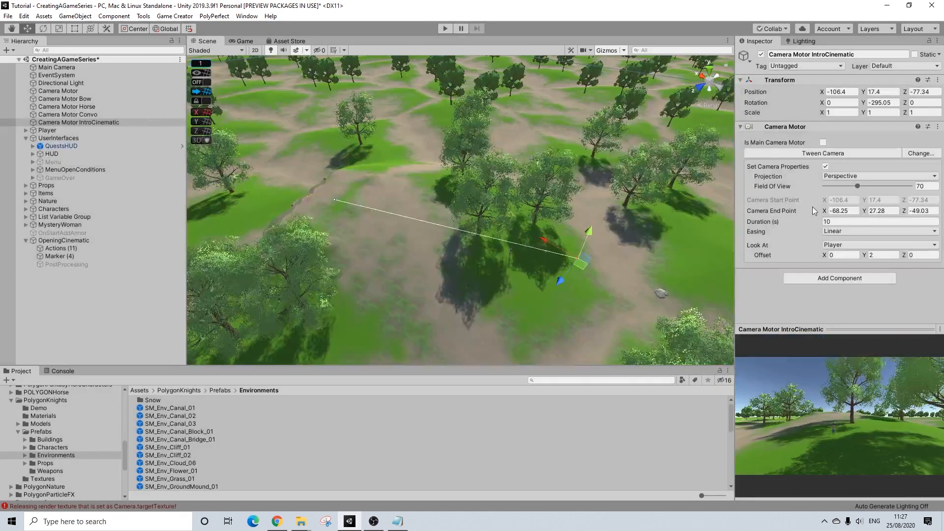
# Set the camera tween's duration to 20 seconds, play-test the full cinematic and stop it.
pyautogui.click(830, 221)
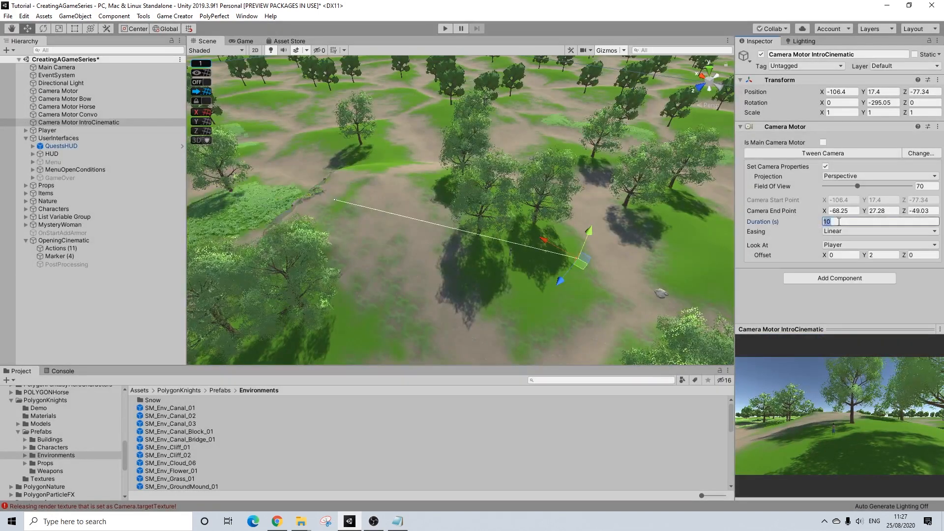
pyautogui.write('0')
pyautogui.press('BackSpace')
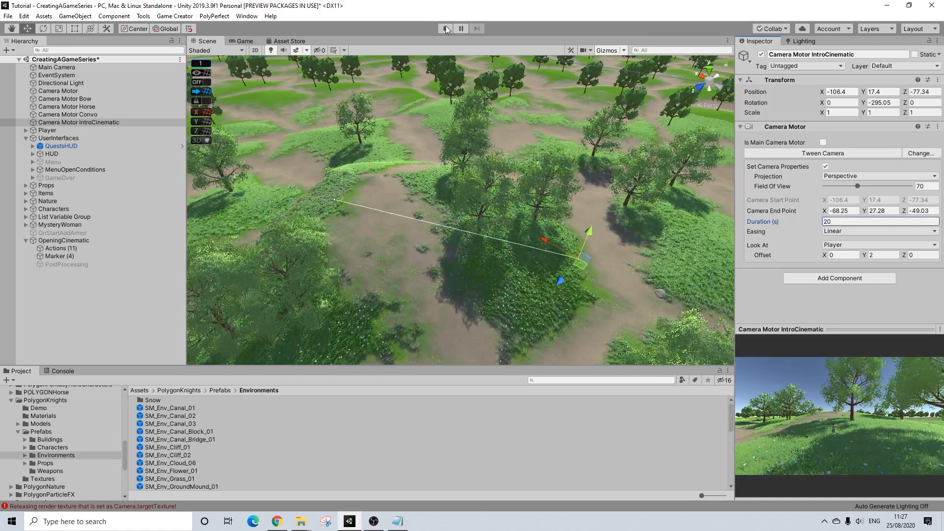
pyautogui.click(446, 29)
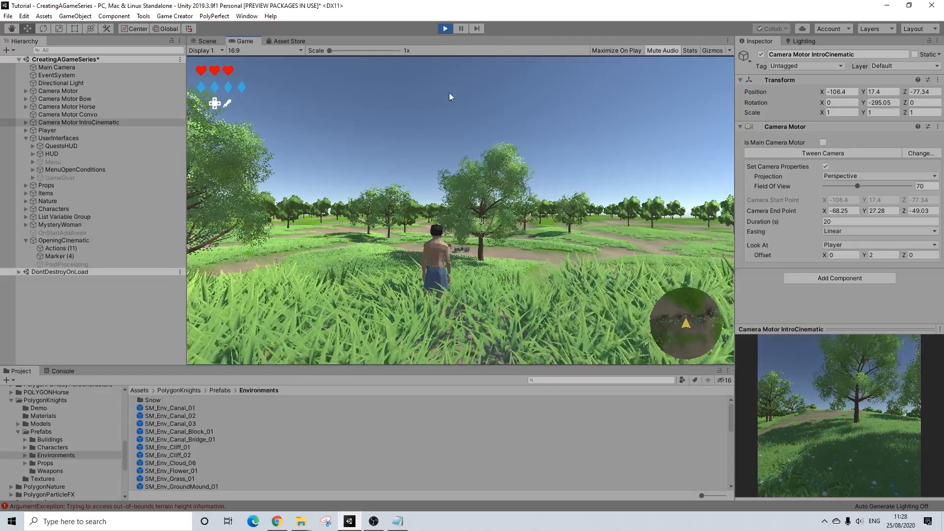
pyautogui.click(445, 28)
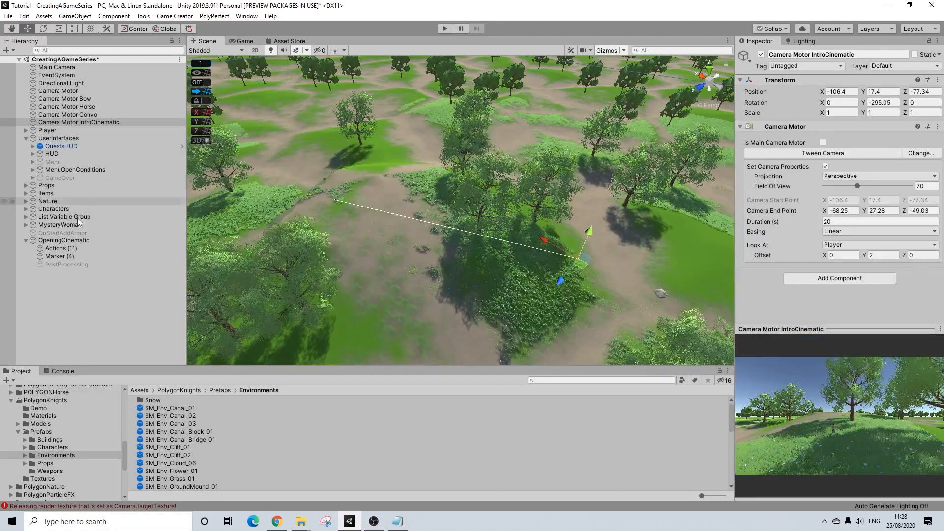
# Duplicate Camera Motor IntroCinematic and place the copy directly below the original in the hierarchy.
pyautogui.click(76, 122)
pyautogui.hotkey('ctrl', 'd')
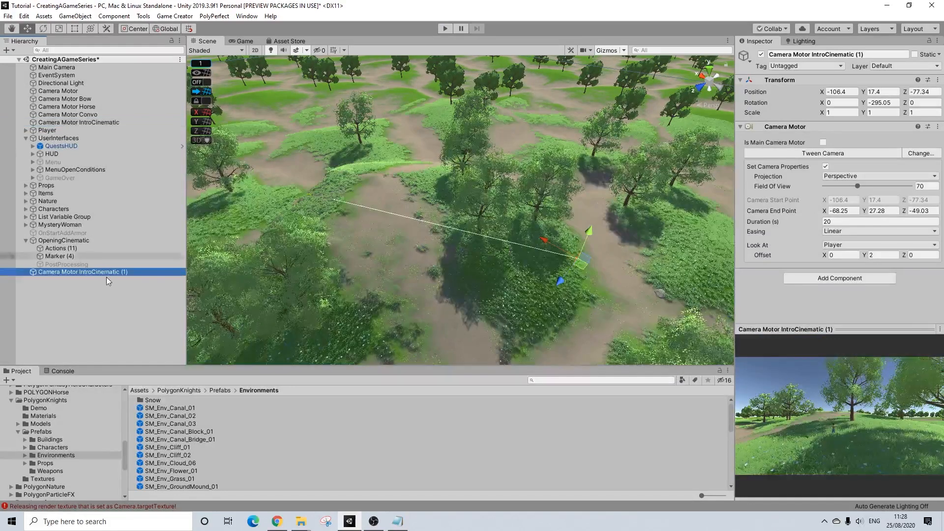
pyautogui.moveTo(100, 267); pyautogui.dragTo(111, 127)
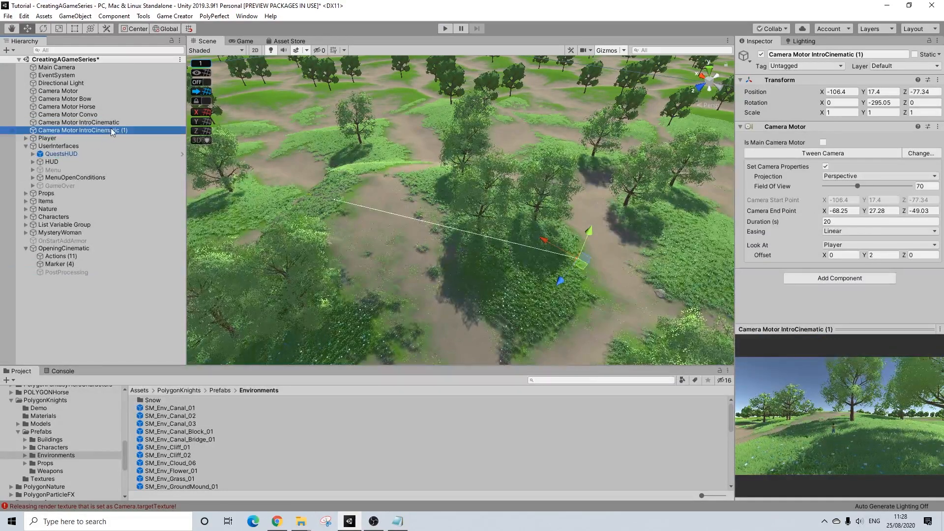
# Copy the duplicate motor's camera end point into its Position: X -68.25, Y 27.28, Z -49.03.
pyautogui.click(842, 210)
pyautogui.hotkey('ctrl', 'c')
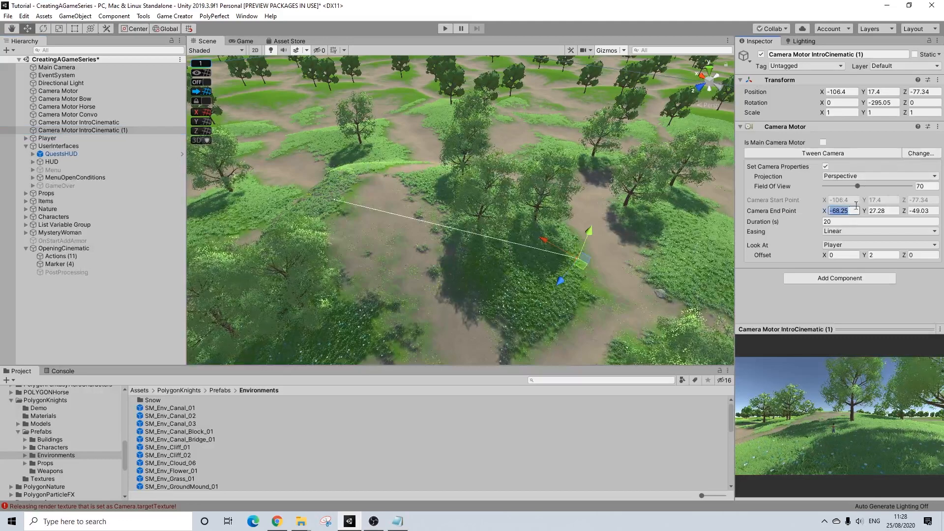
pyautogui.click(845, 93)
pyautogui.hotkey('ctrl', 'v')
pyautogui.click(881, 209)
pyautogui.hotkey('ctrl', 'c')
pyautogui.click(882, 92)
pyautogui.hotkey('ctrl', 'v')
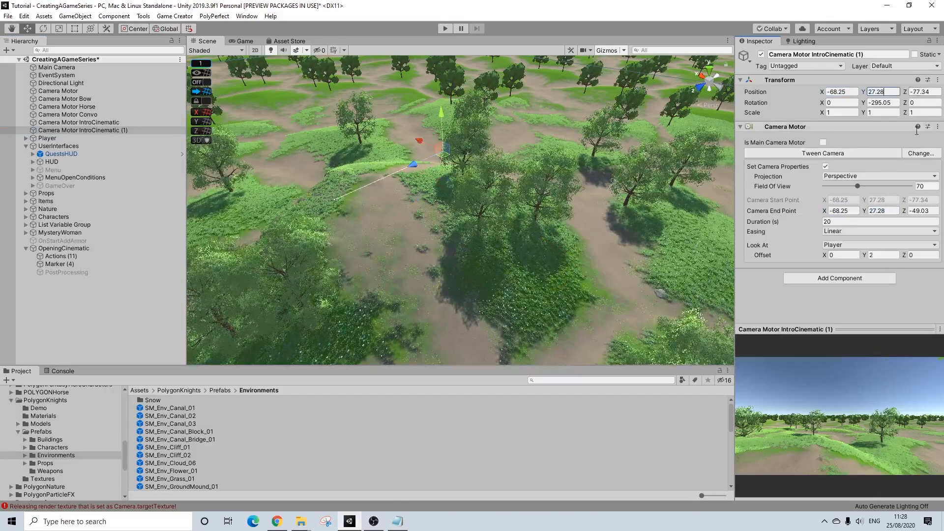
pyautogui.click(914, 210)
pyautogui.hotkey('ctrl', 'c')
pyautogui.click(924, 92)
pyautogui.hotkey('ctrl', 'v')
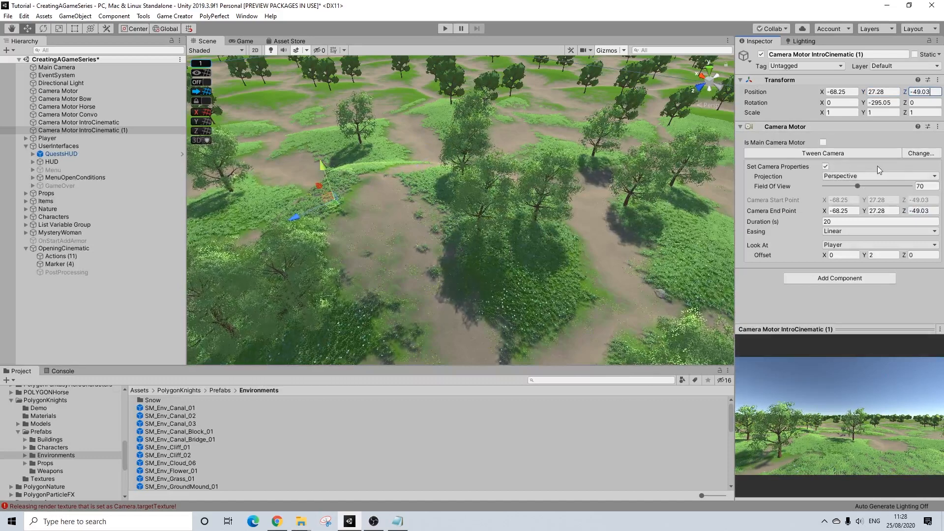
# Replace the three coordinates noted in Notepad with the camera end point values -68.25, 27.28 and -49.03, then minimize Notepad.
pyautogui.hotkey('alt', 'Tab')
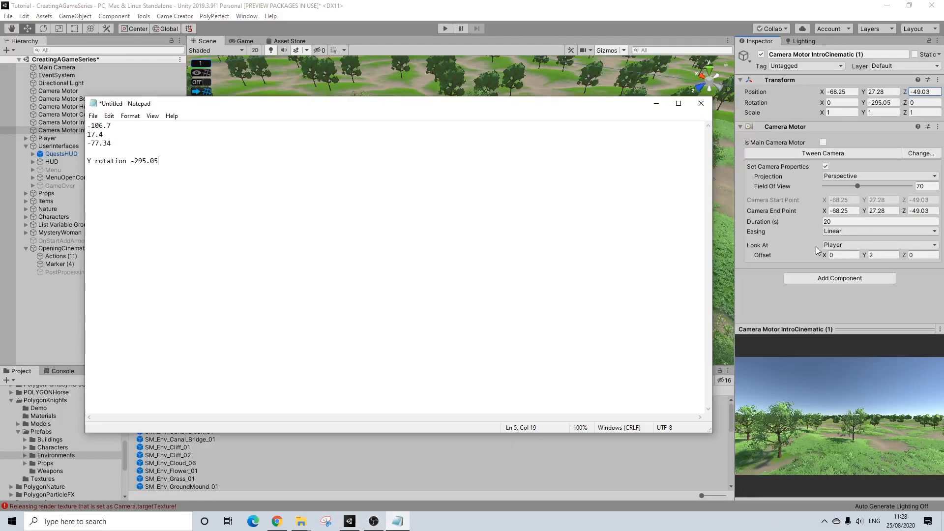
pyautogui.hotkey('alt', 'Tab')
pyautogui.click(851, 231)
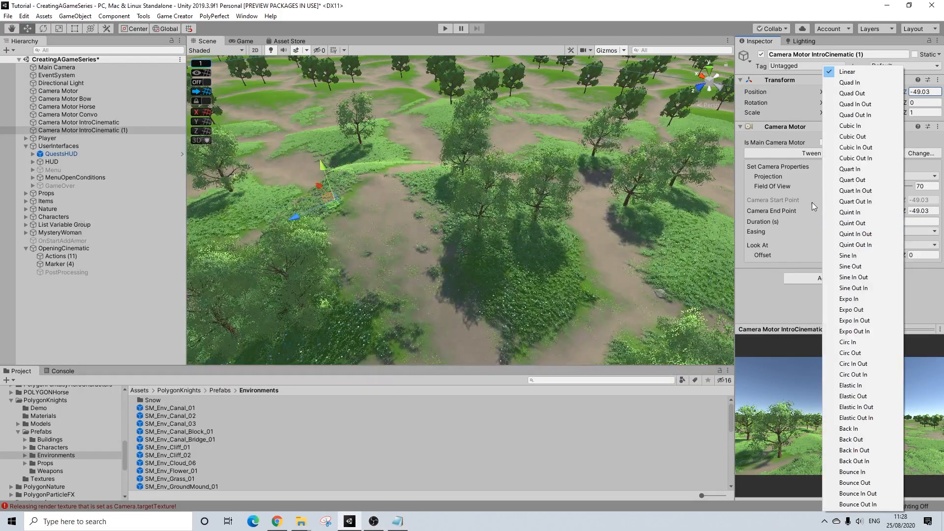
pyautogui.click(814, 206)
pyautogui.click(842, 210)
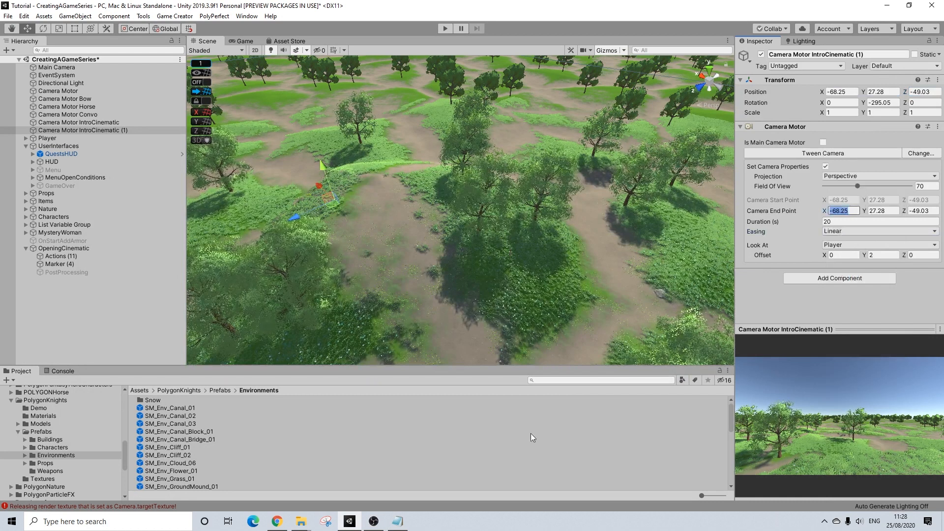
pyautogui.click(397, 521)
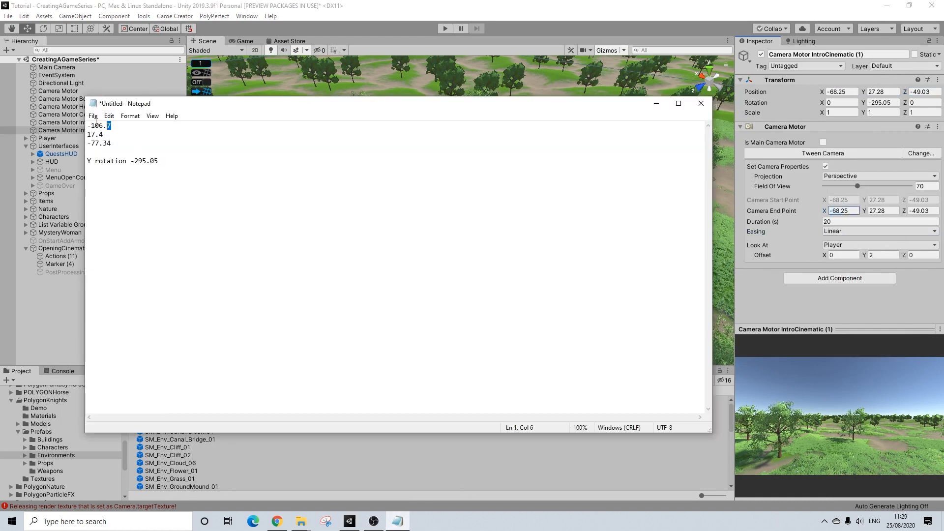
pyautogui.hotkey('ctrl', 'v')
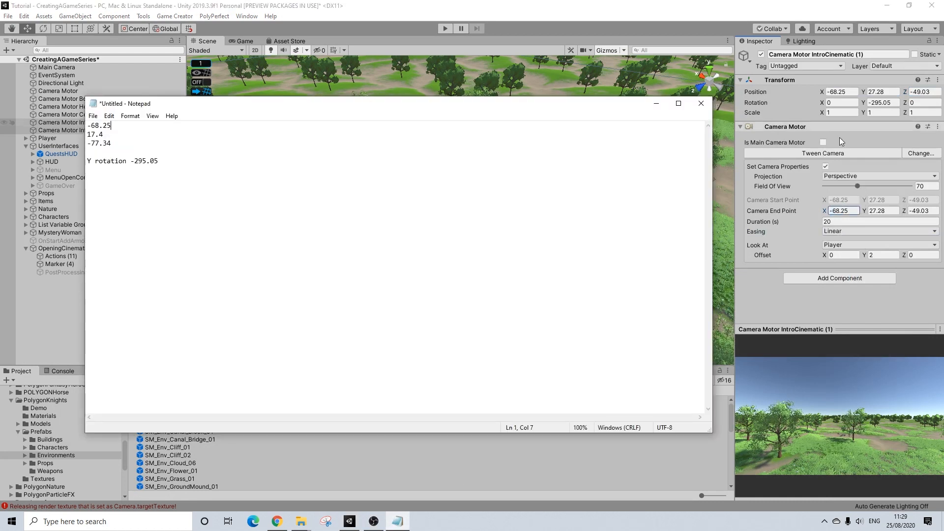
pyautogui.click(879, 211)
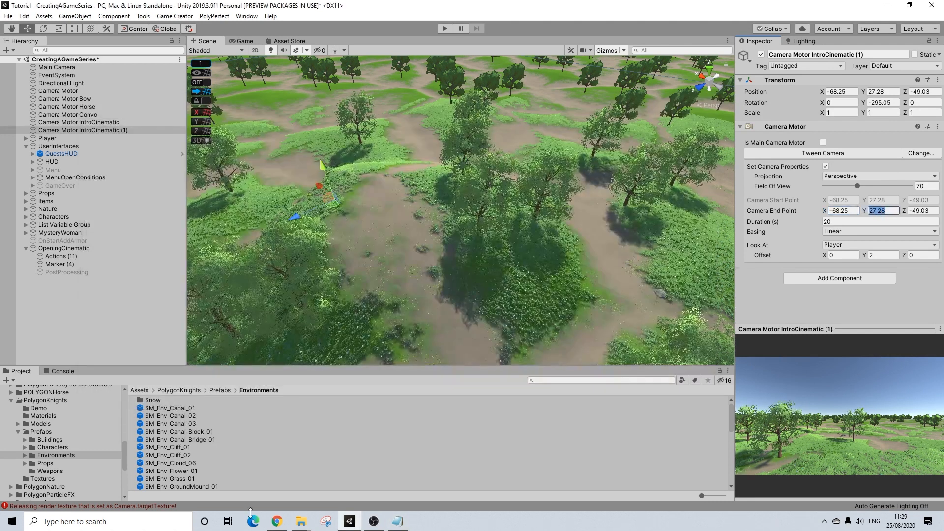
pyautogui.hotkey('alt', 'Tab')
pyautogui.hotkey('shift', 'Home')
pyautogui.hotkey('ctrl', 'v')
pyautogui.click(921, 211)
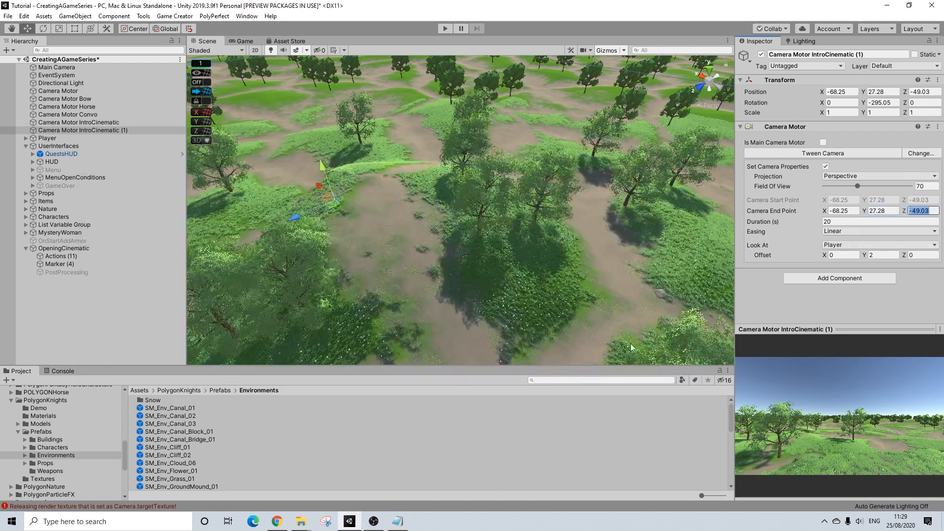
pyautogui.hotkey('alt', 'Tab')
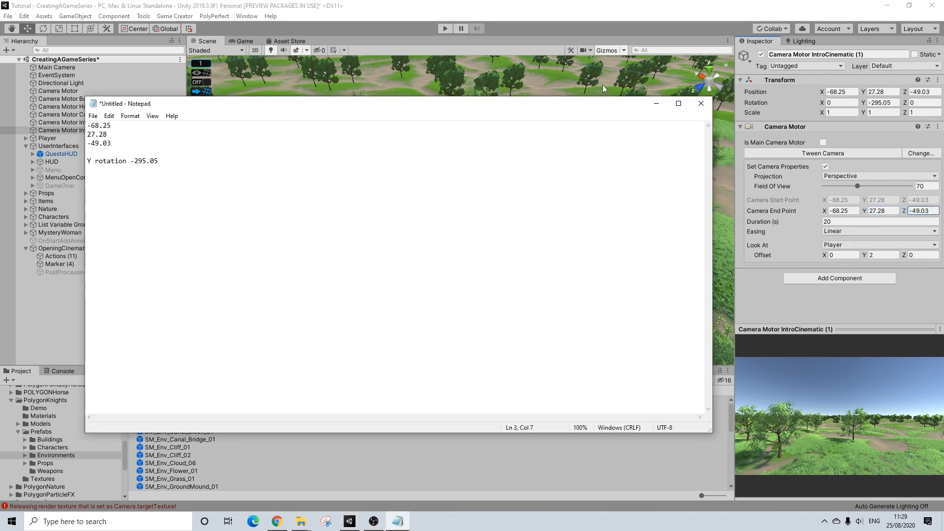
pyautogui.click(656, 103)
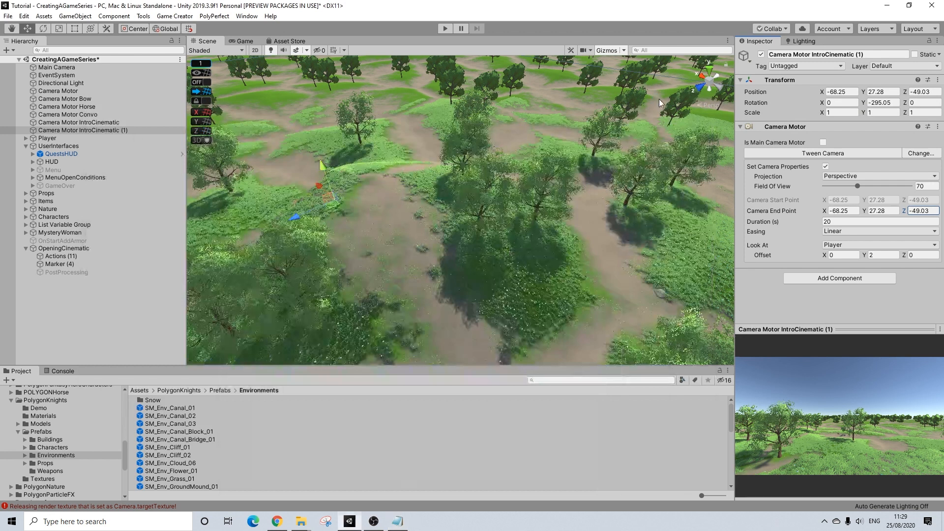
# Change Camera Motor IntroCinematic (1) to a Fixed Camera and enable its camera properties with a field of view of 70.
pyautogui.click(923, 154)
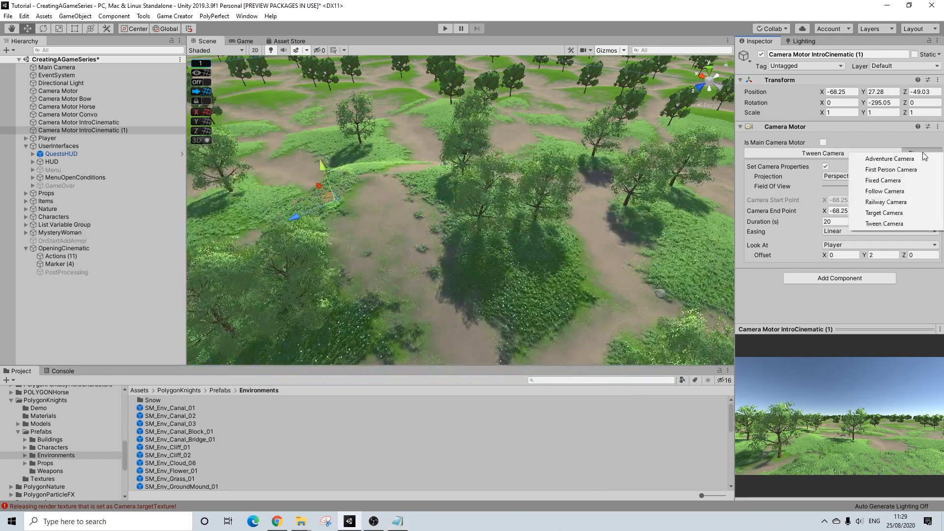
pyautogui.click(879, 216)
pyautogui.click(906, 156)
pyautogui.click(882, 182)
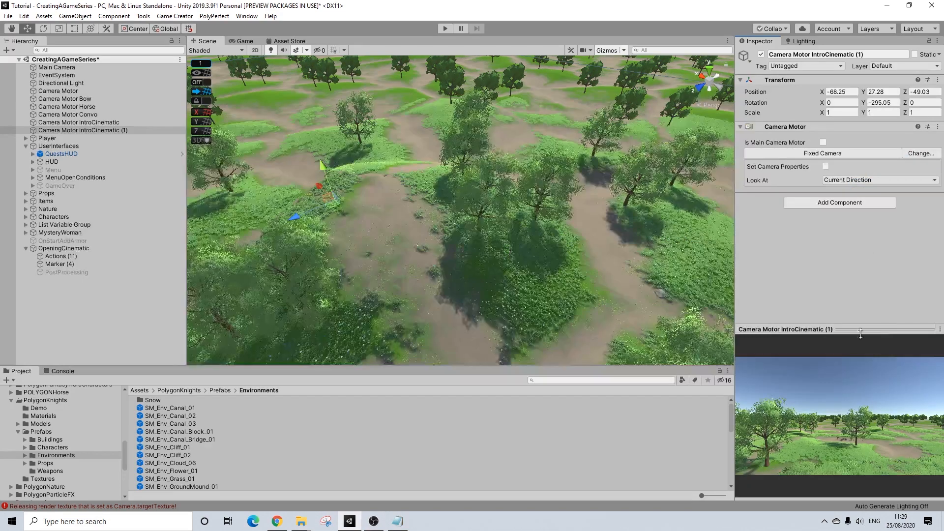
pyautogui.click(825, 167)
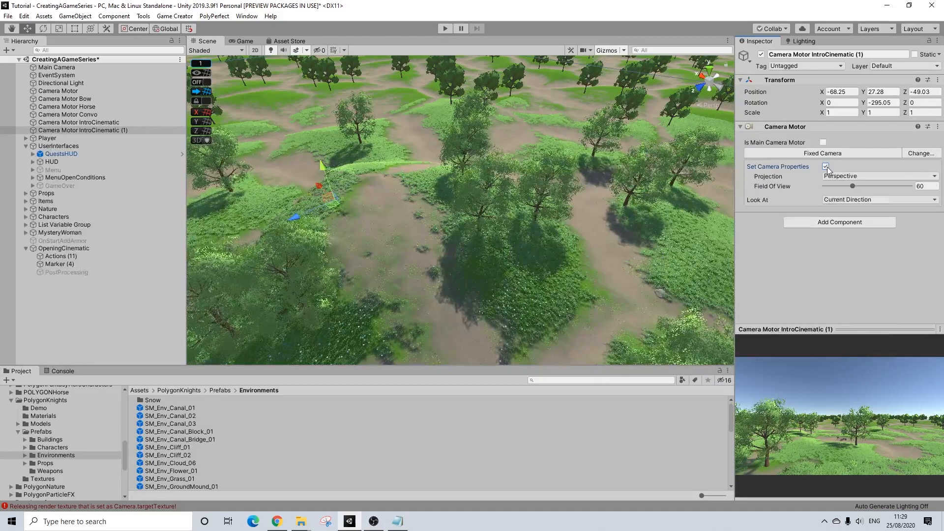
pyautogui.click(922, 188)
pyautogui.write('70')
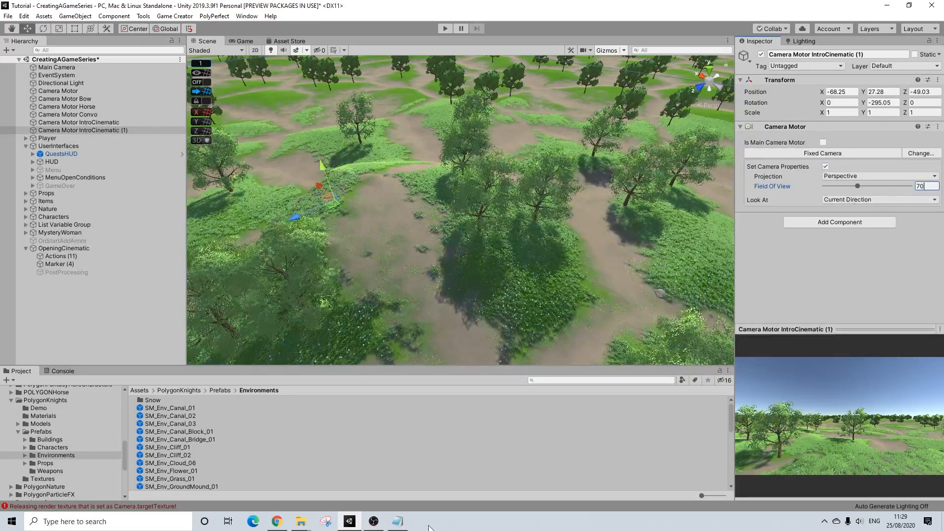
pyautogui.click(404, 524)
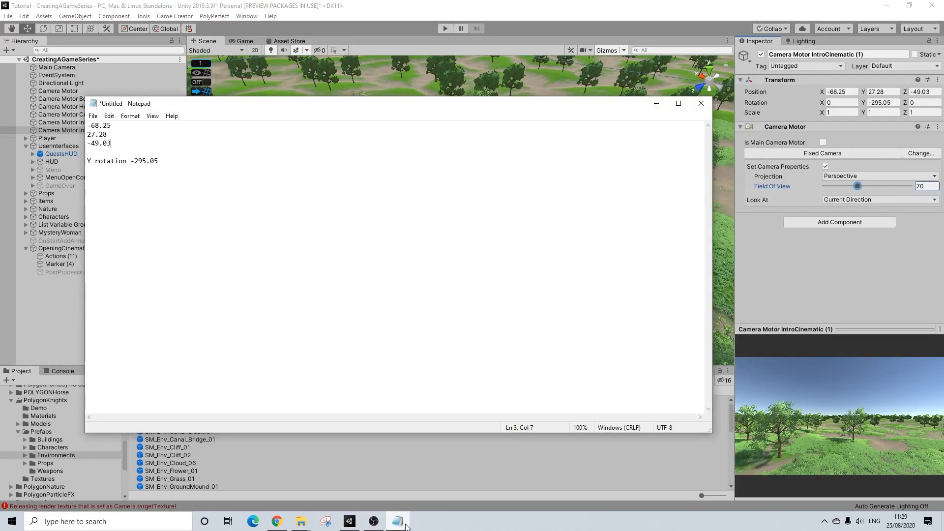
pyautogui.click(406, 526)
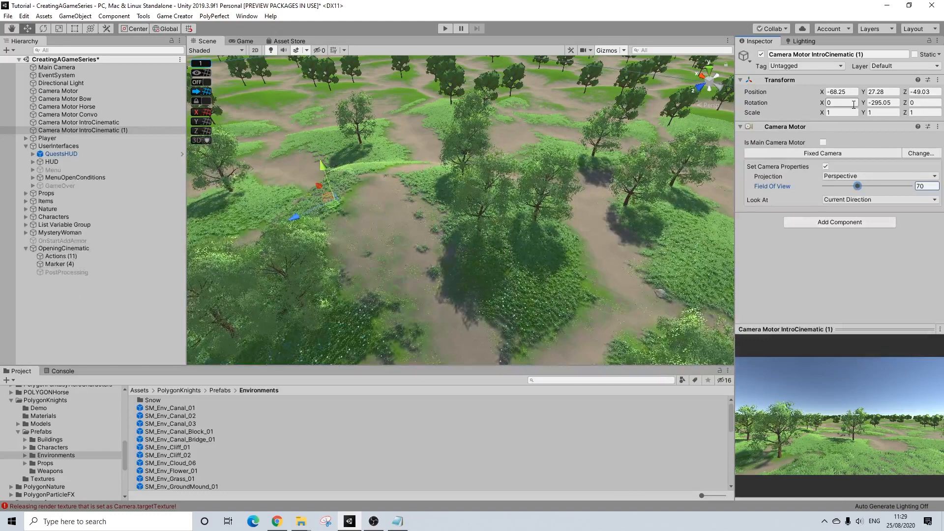
# Add a camera change to Camera Motor IntroCinematic (1) after the Wait in Actions (11), with a transition time of 0.5.
pyautogui.click(60, 255)
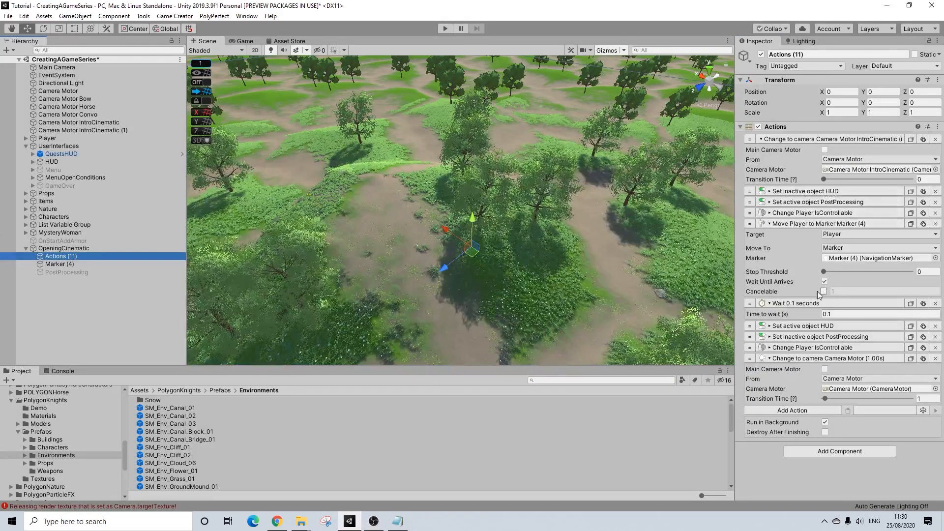
pyautogui.click(808, 410)
pyautogui.click(796, 311)
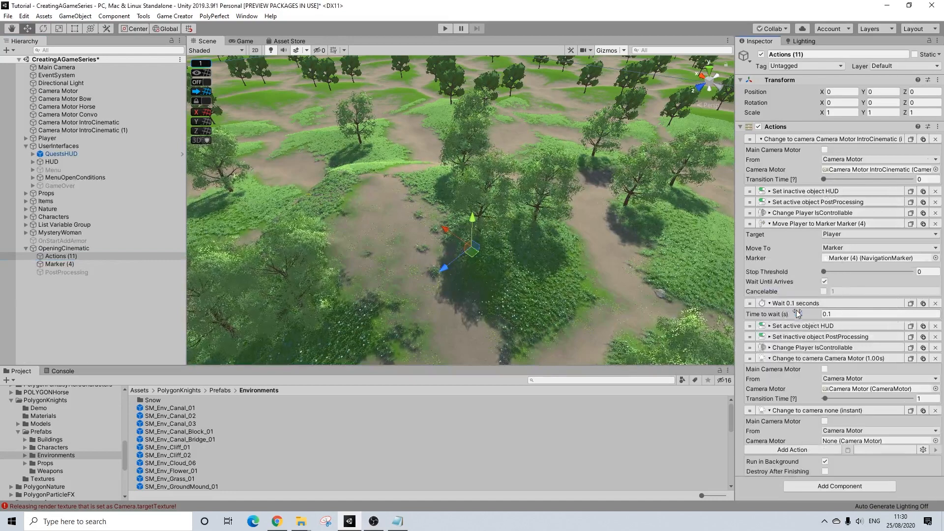
pyautogui.moveTo(747, 411); pyautogui.dragTo(748, 326)
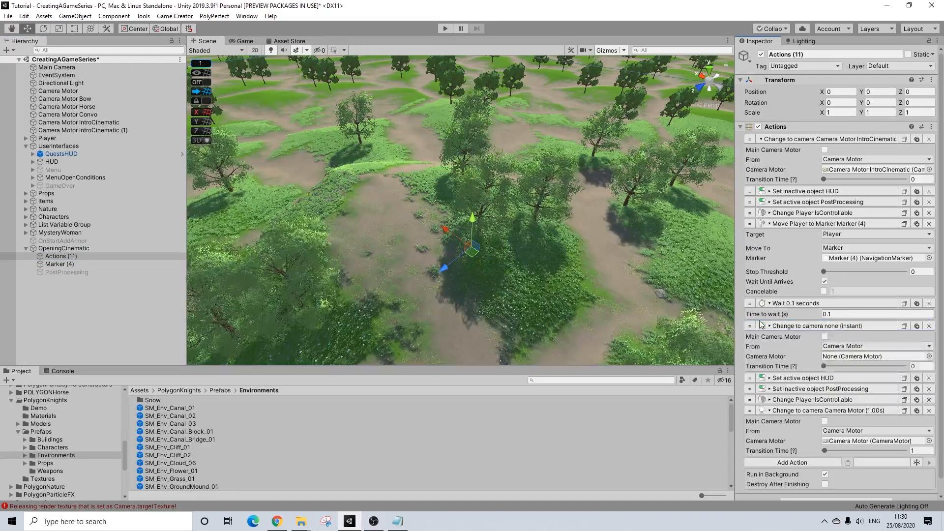
pyautogui.moveTo(74, 130); pyautogui.dragTo(869, 358)
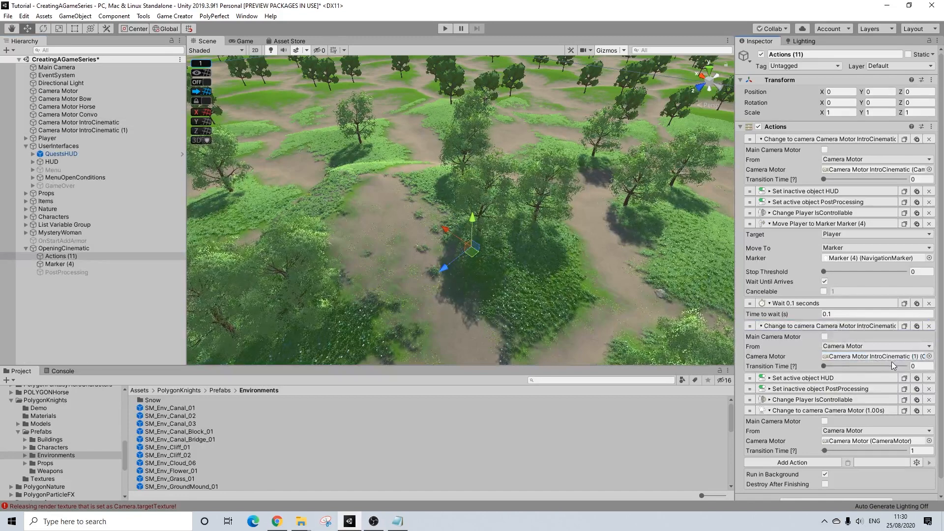
pyautogui.click(918, 364)
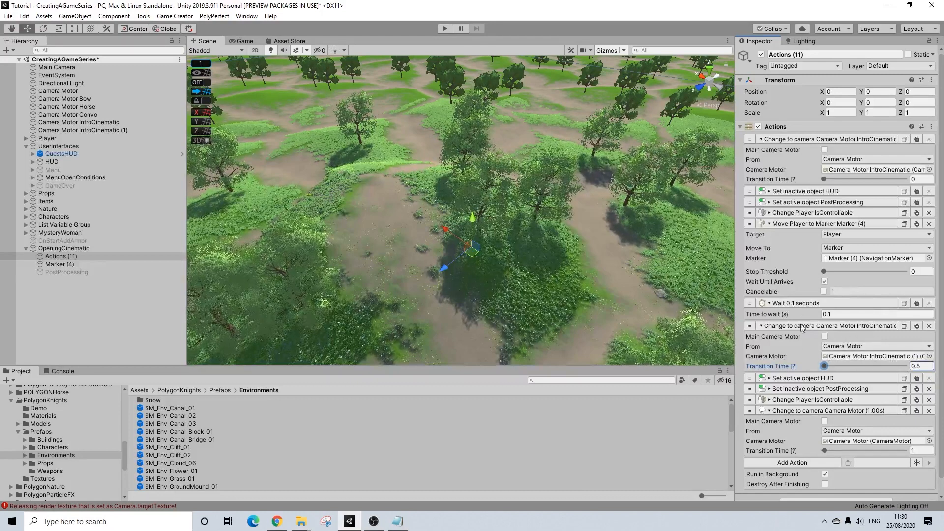
# Duplicate the Wait action, place the copy after the new camera change and set it to 1 second.
pyautogui.click(797, 303)
pyautogui.click(796, 224)
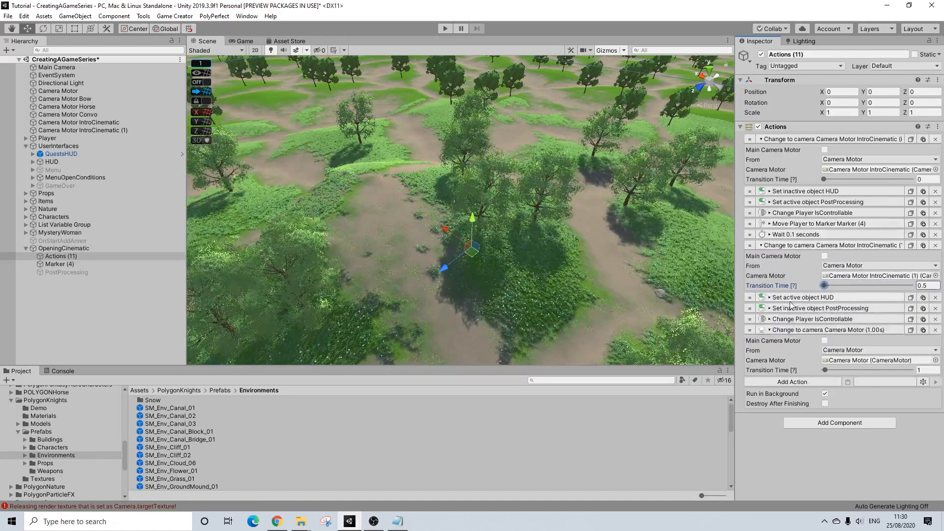
pyautogui.click(923, 236)
pyautogui.moveTo(749, 244); pyautogui.dragTo(750, 313)
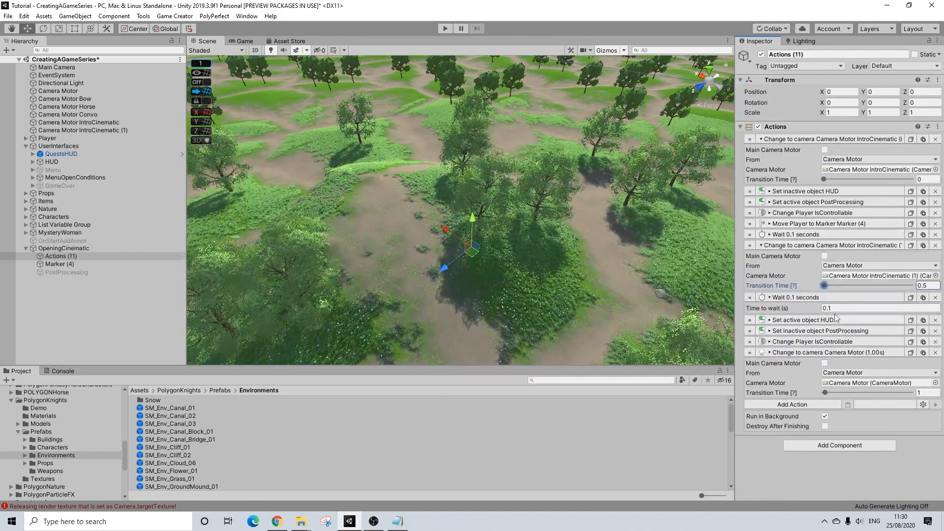
pyautogui.click(850, 310)
pyautogui.write('1')
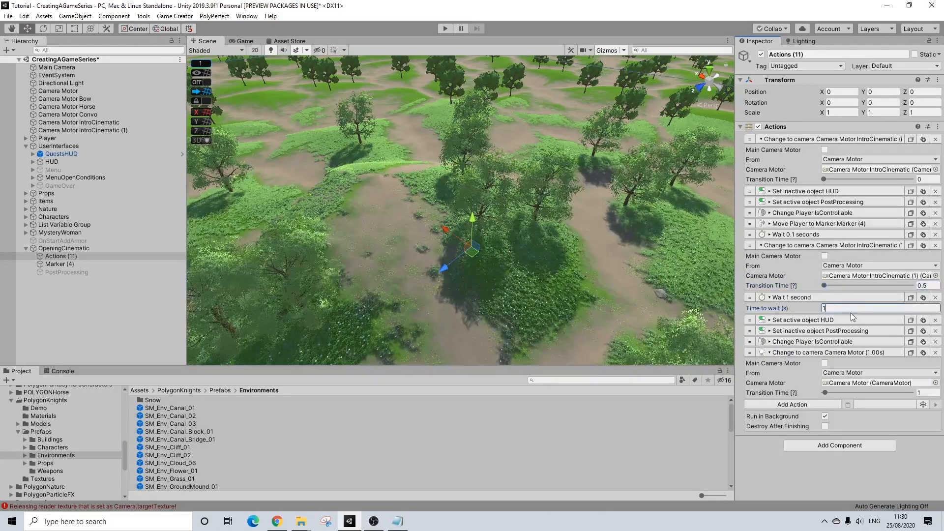
# Set the Wait before the HUD reactivation to 5 seconds and move the change to Camera Motor directly after it.
pyautogui.write('2')
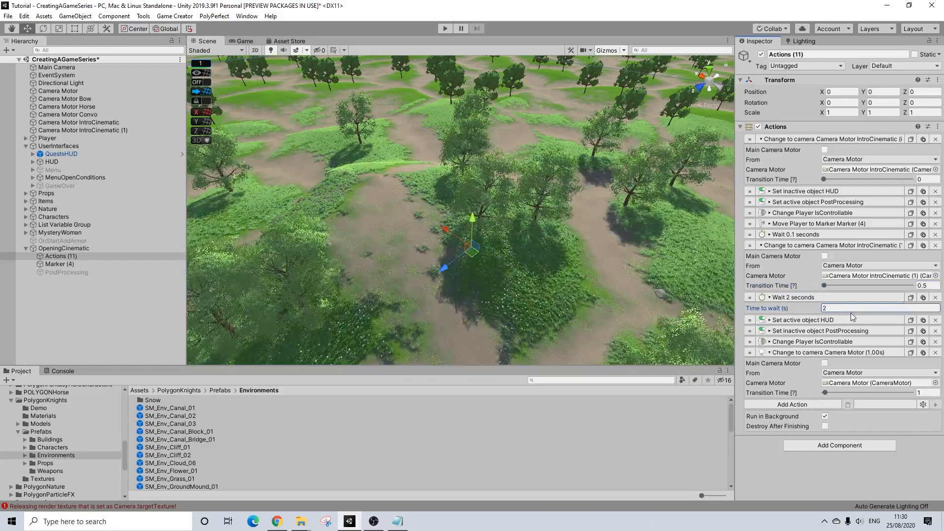
pyautogui.press('BackSpace')
pyautogui.write('5')
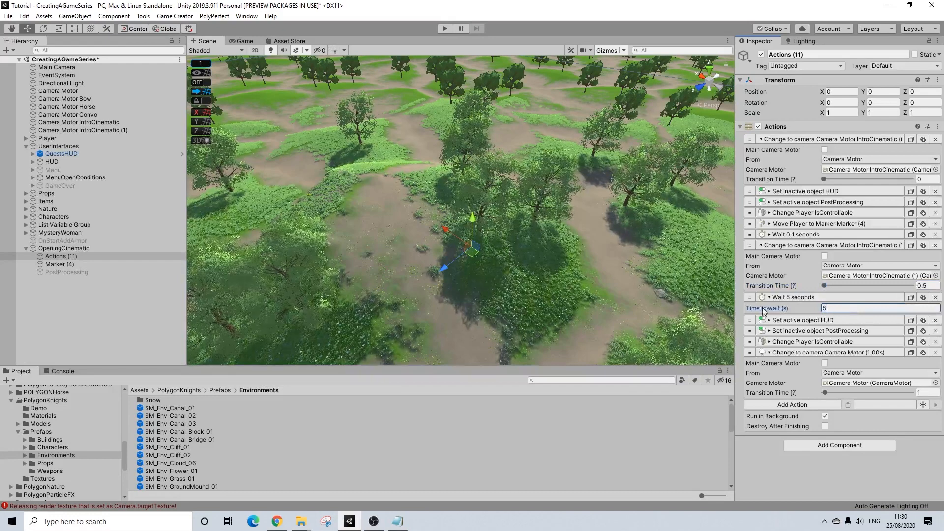
pyautogui.click(795, 298)
pyautogui.moveTo(749, 340); pyautogui.dragTo(750, 304)
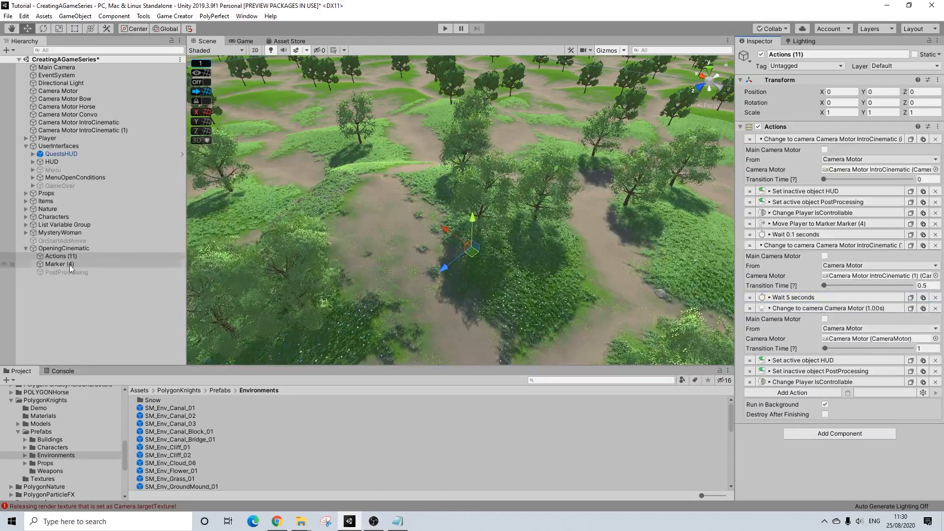
# Add a Rotate Fixed Camera action to Actions (11) and place it before the 5-second Wait, with direction Left and speed 10.
pyautogui.click(68, 248)
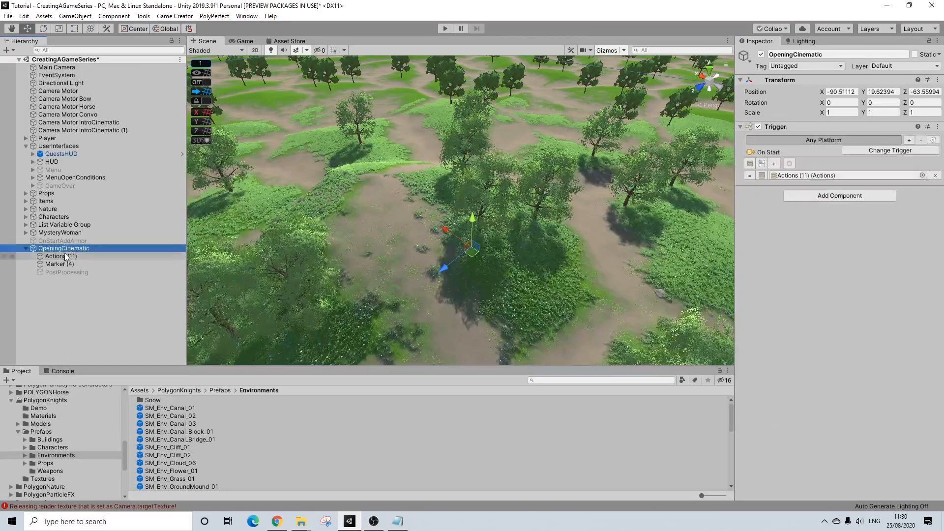
pyautogui.click(62, 263)
pyautogui.click(66, 255)
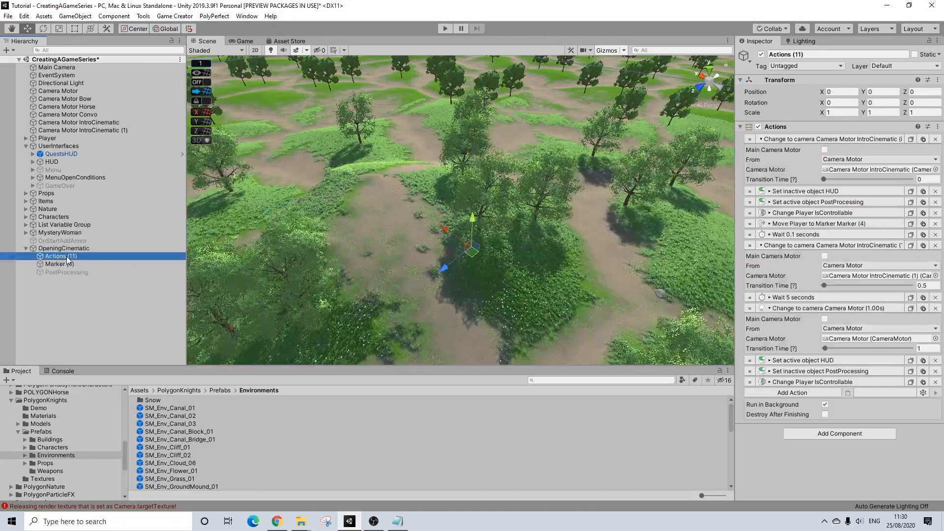
pyautogui.click(804, 393)
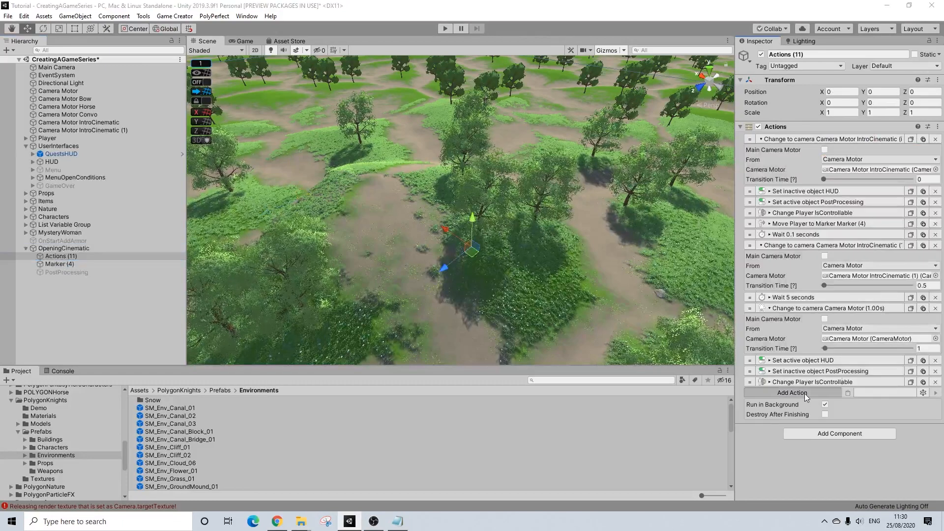
pyautogui.click(834, 245)
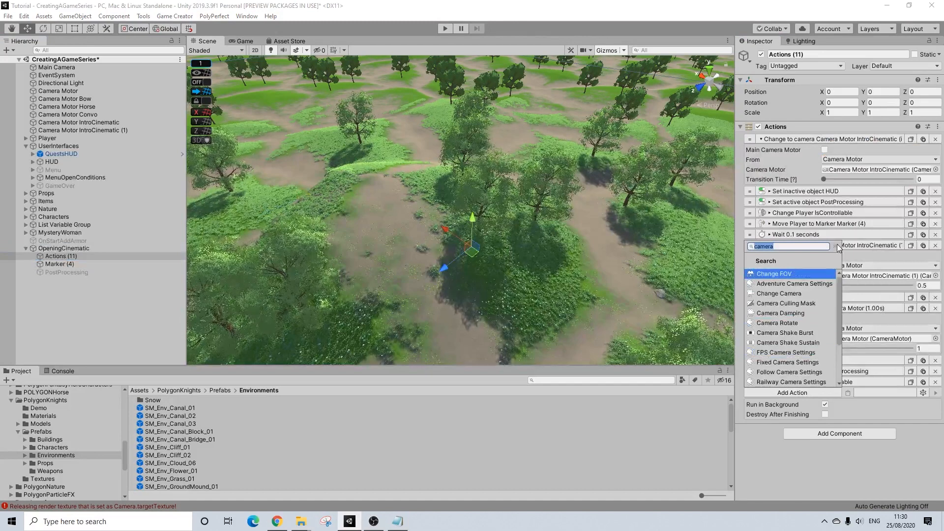
pyautogui.scroll(-5, 780, 320)
pyautogui.click(782, 358)
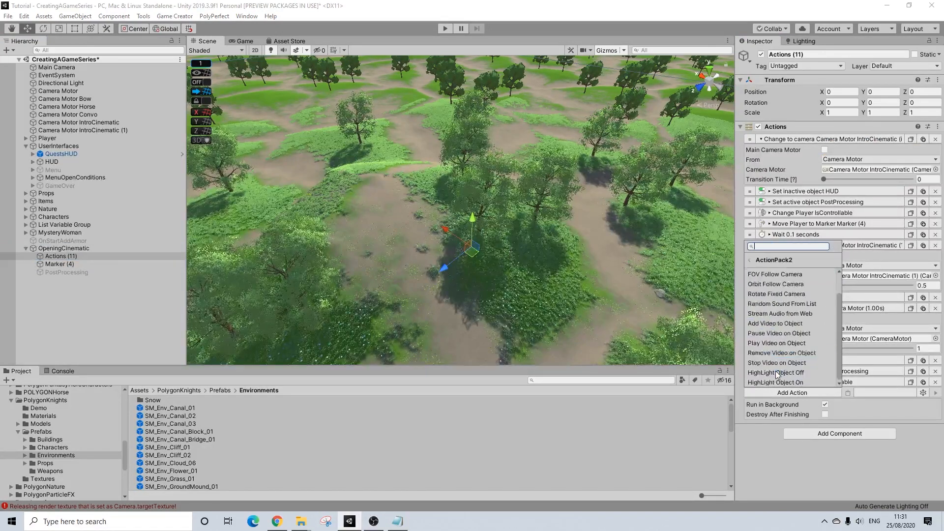
pyautogui.scroll(2, 781, 329)
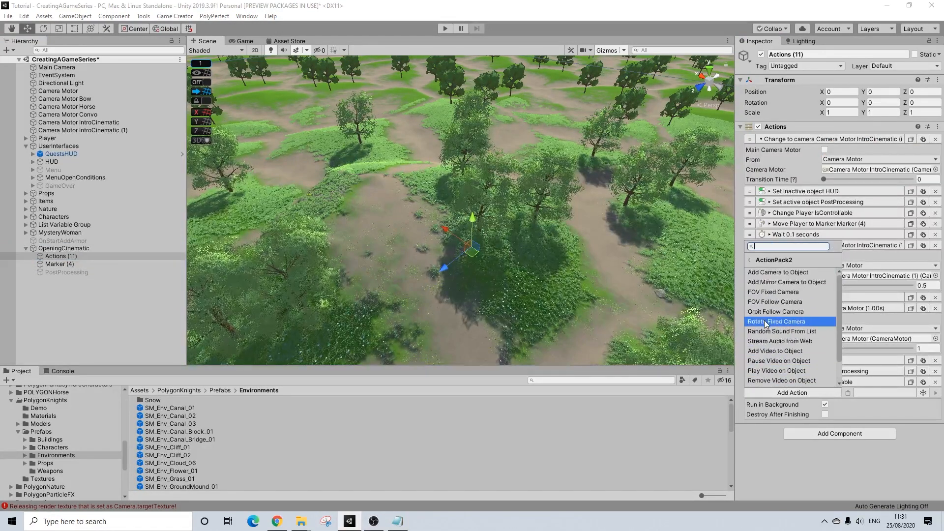
pyautogui.click(764, 321)
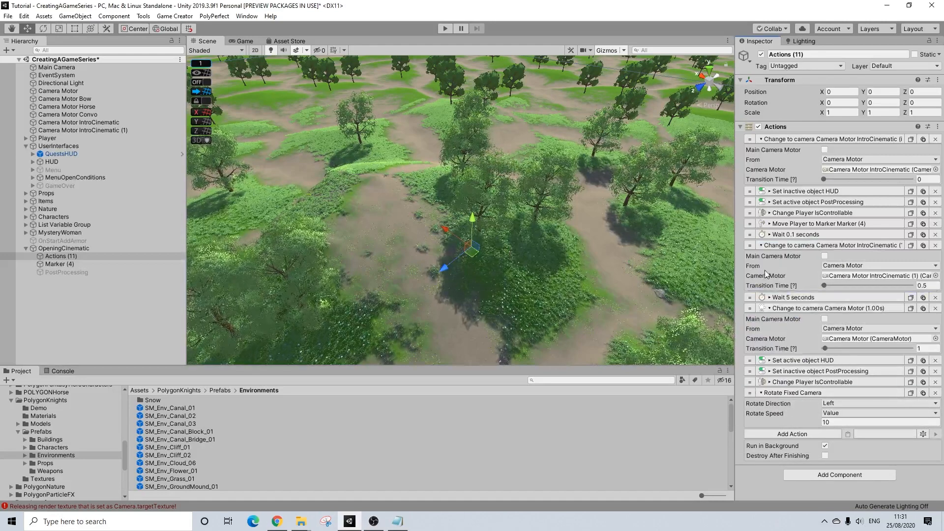
pyautogui.moveTo(761, 286); pyautogui.dragTo(757, 291)
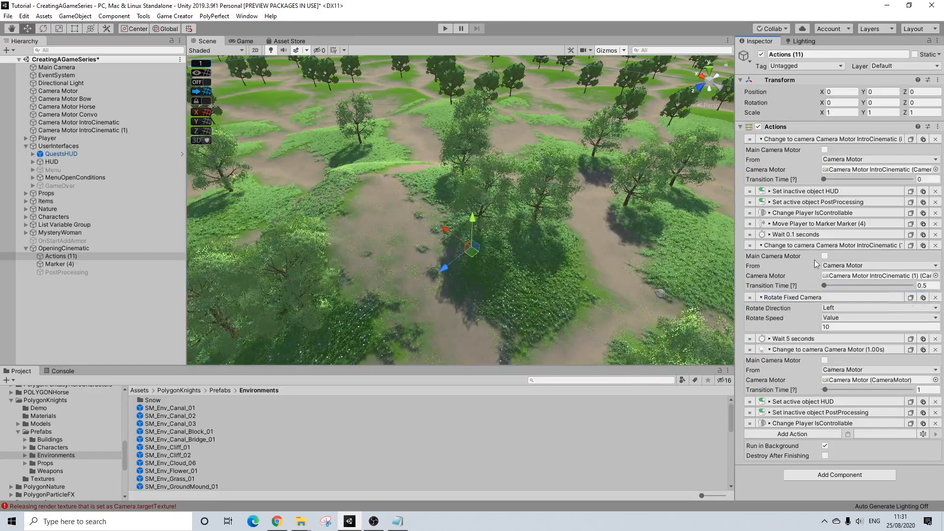
pyautogui.click(837, 310)
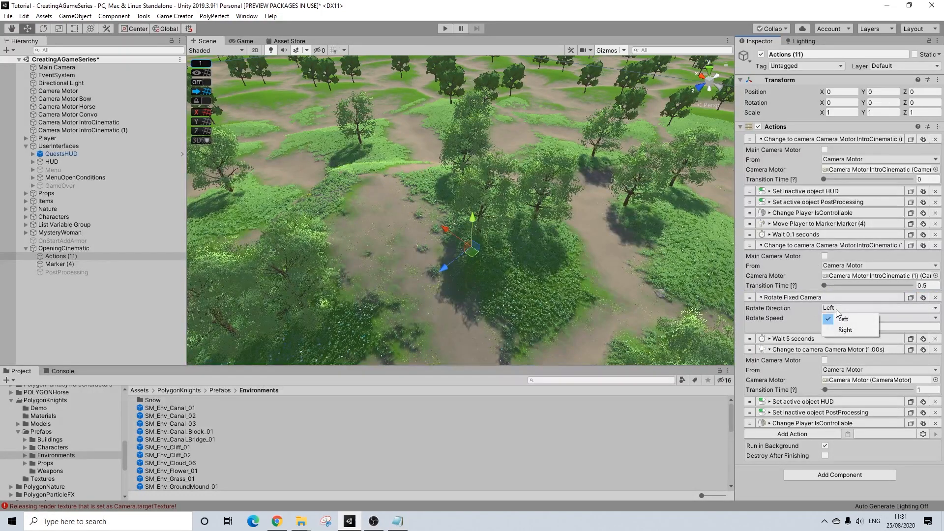
# Check the Camera Motor IntroCinematic (1) settings and play-test the cinematic with the rotating fixed camera.
pyautogui.click(112, 130)
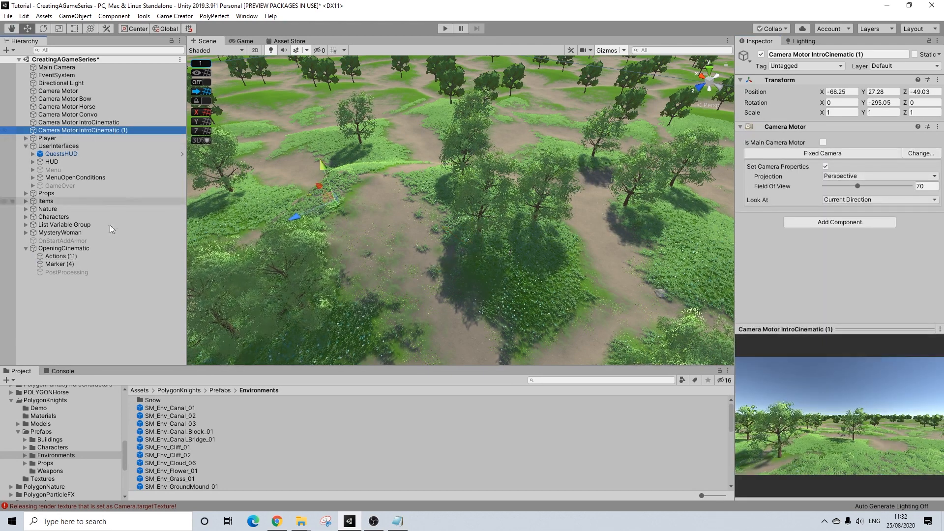
pyautogui.click(67, 252)
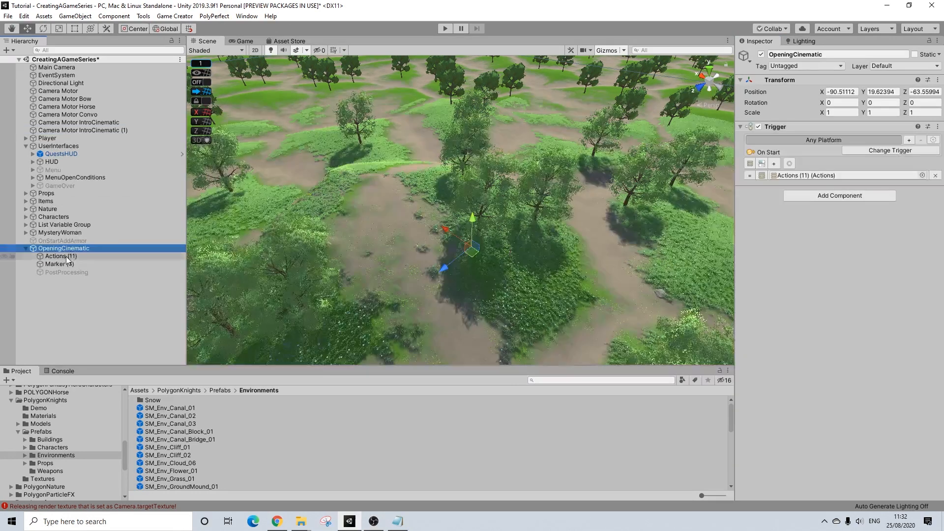
pyautogui.click(66, 256)
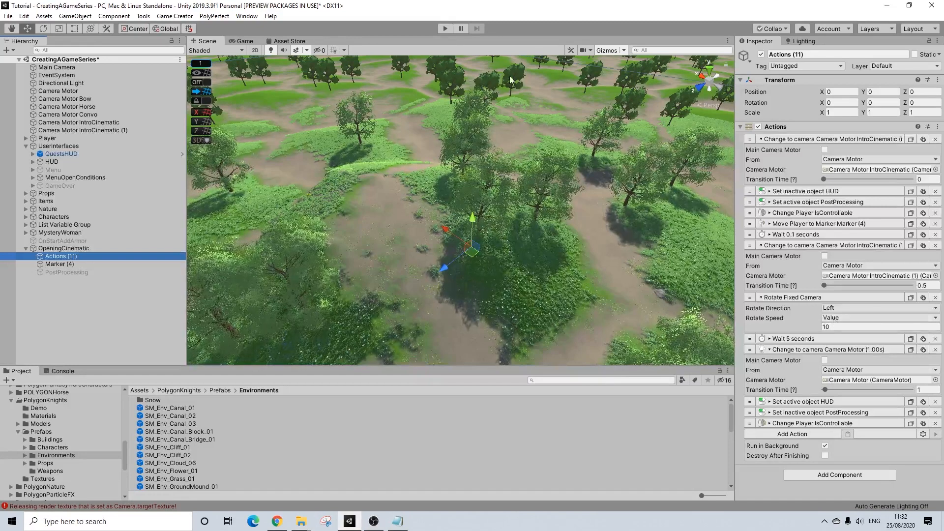
pyautogui.click(445, 29)
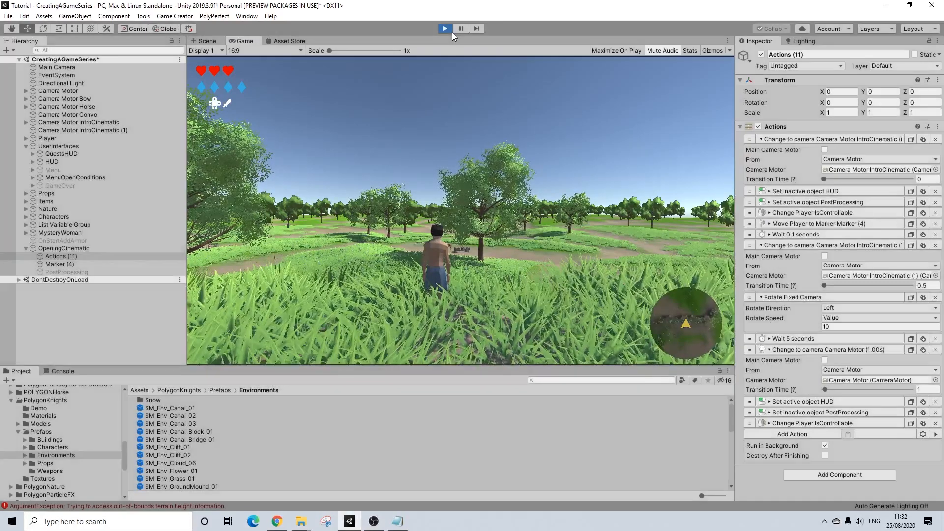
pyautogui.click(453, 32)
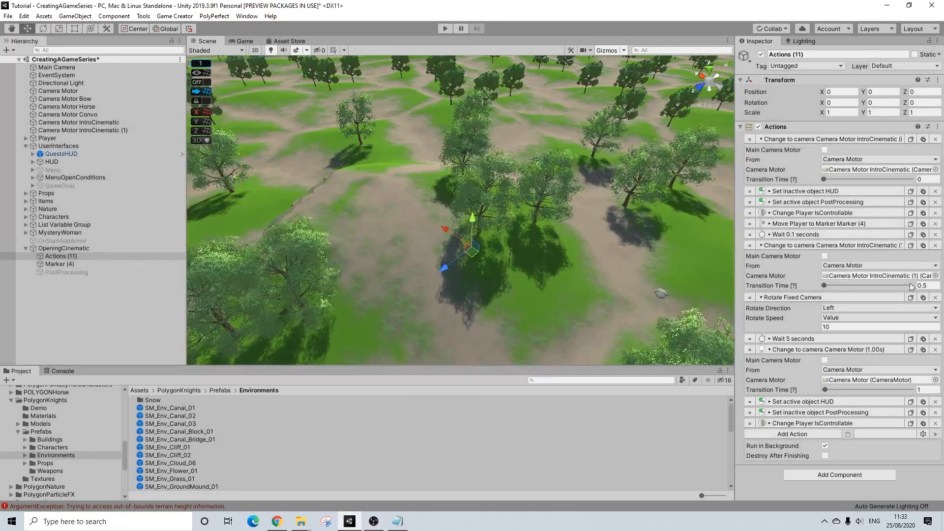
# Remove the Rotate Fixed Camera action and set the transition time to Camera Motor IntroCinematic (1) to 3.
pyautogui.click(936, 297)
pyautogui.click(801, 393)
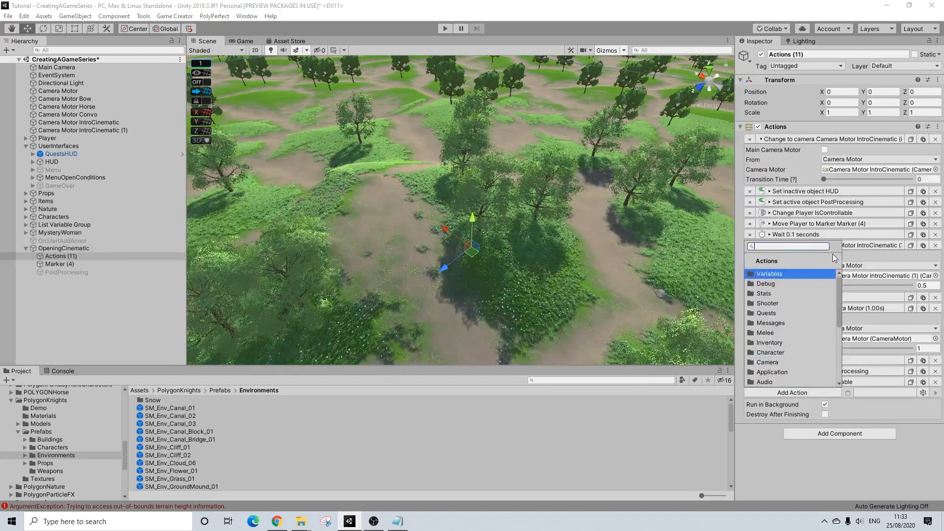
pyautogui.click(912, 483)
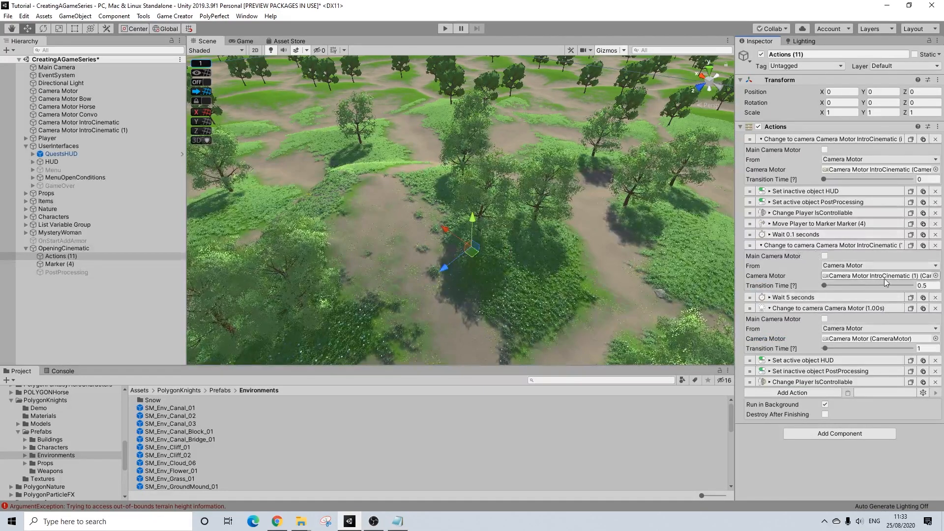
pyautogui.click(929, 285)
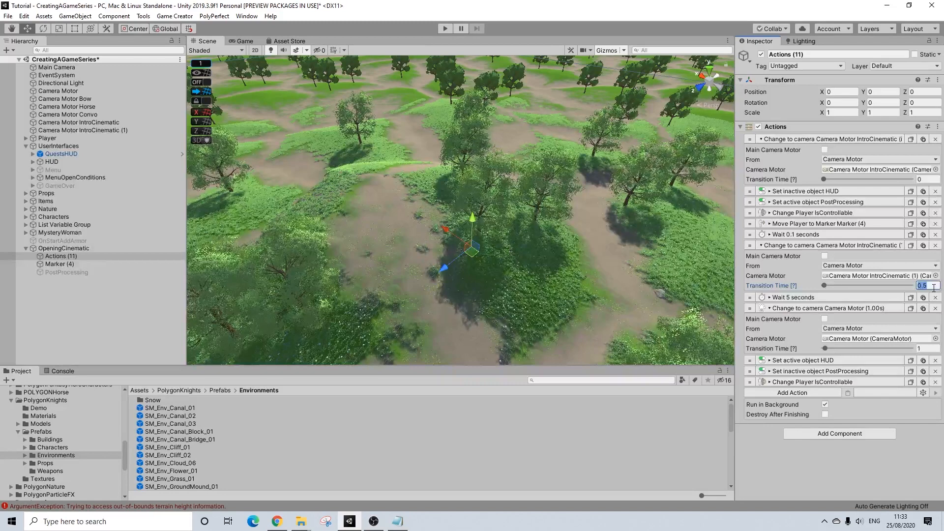
pyautogui.write('5')
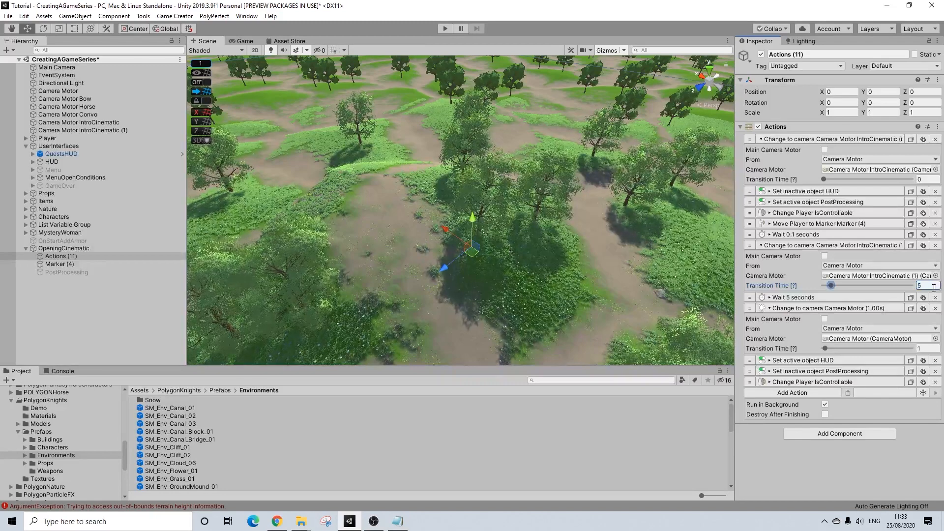
pyautogui.press('BackSpace')
pyautogui.write('3')
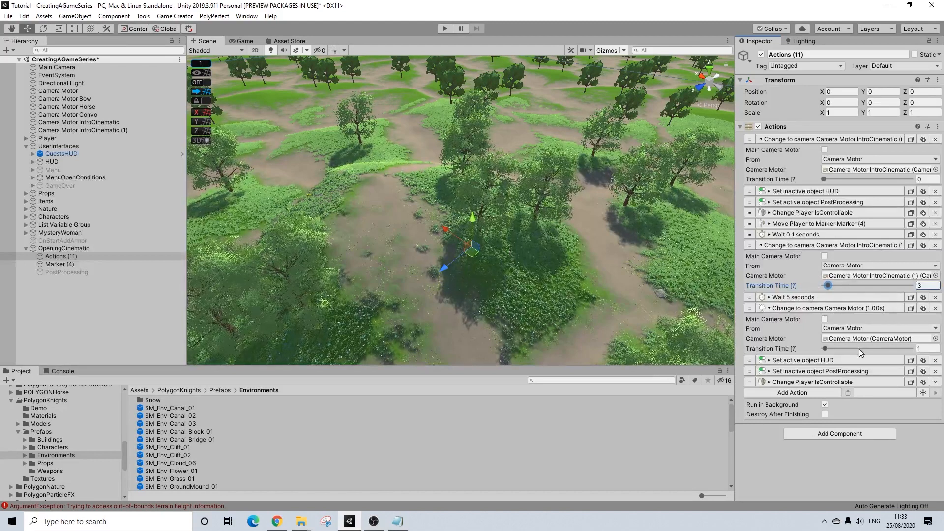
# Play-test the cinematic and set the Wait following the change to Camera Motor IntroCinematic (1) to 10 seconds.
pyautogui.click(443, 28)
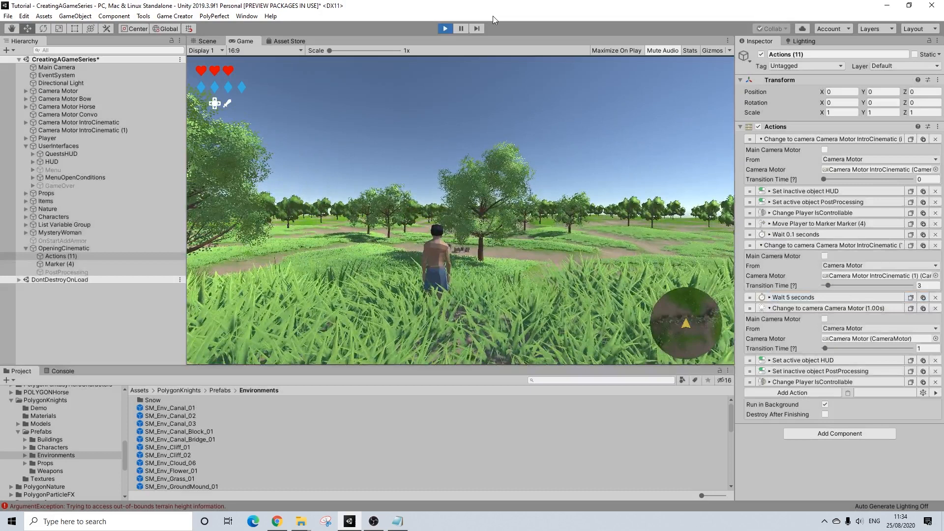
pyautogui.hotkey('ctrl', 'p')
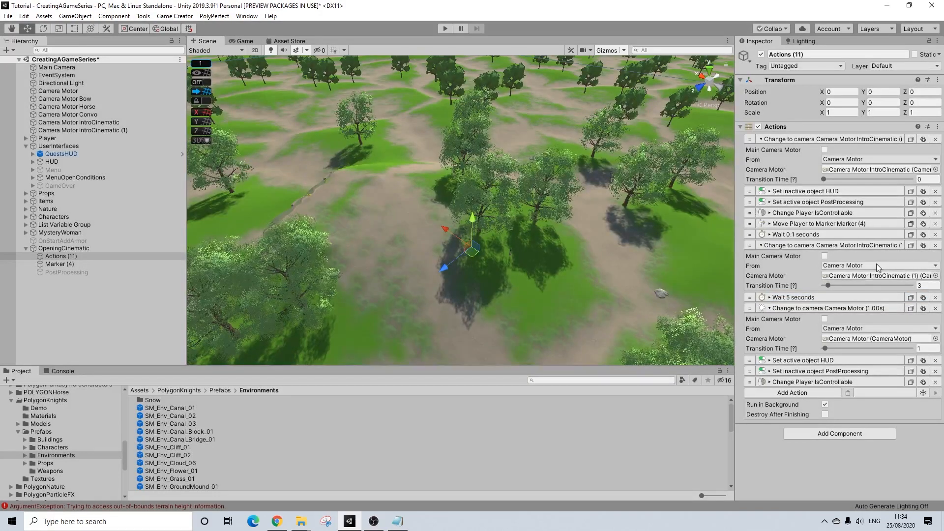
pyautogui.click(857, 297)
pyautogui.click(867, 308)
pyautogui.write('10')
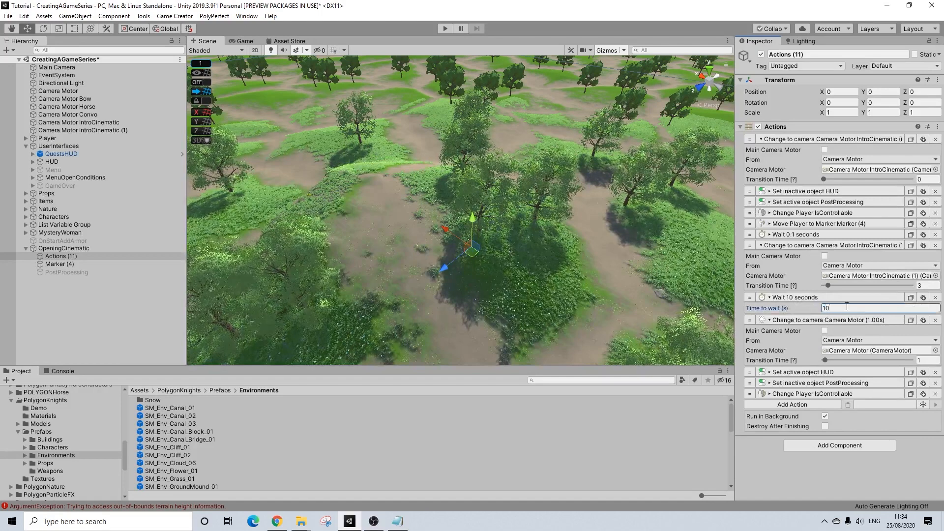
pyautogui.click(842, 297)
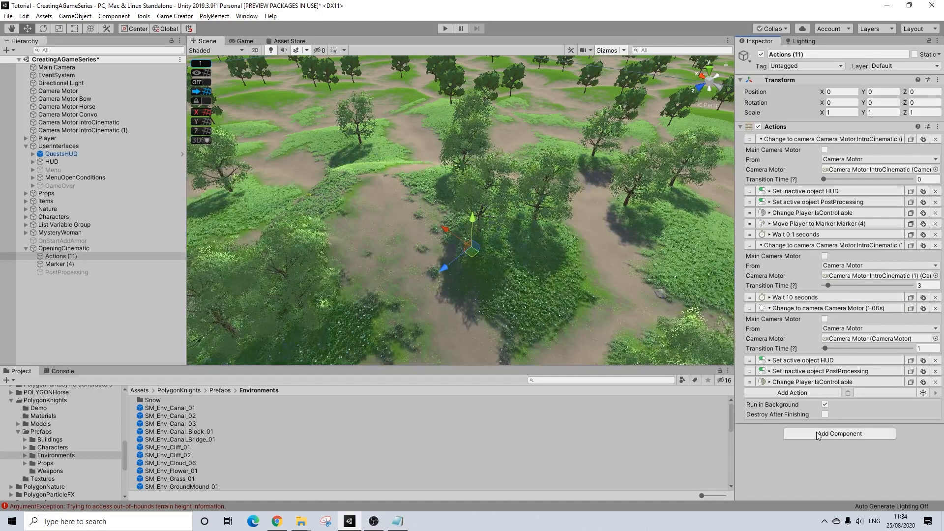
pyautogui.click(62, 249)
pyautogui.rightClick(62, 250)
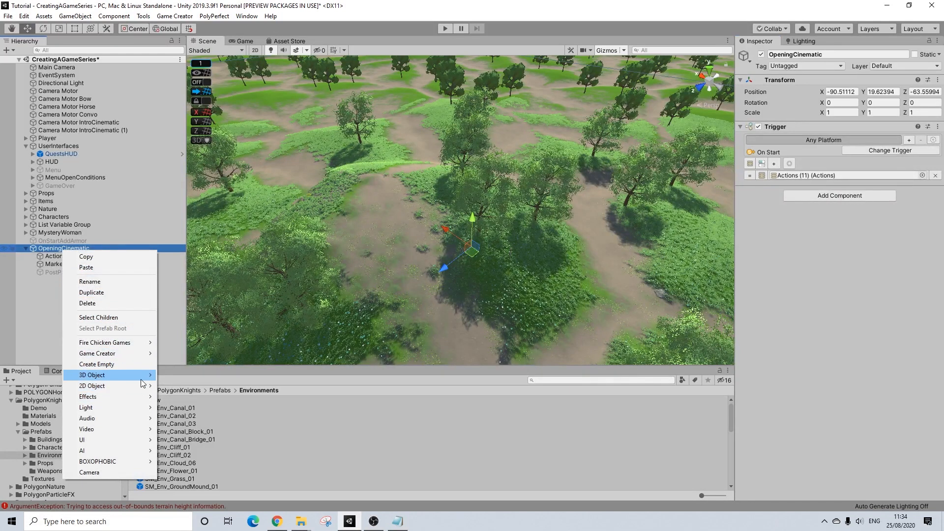
pyautogui.moveTo(133, 440)
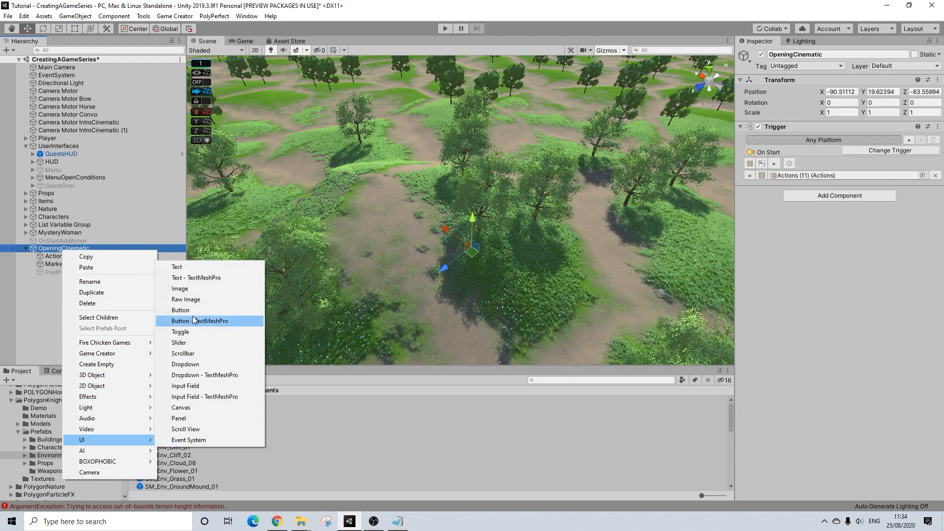
pyautogui.click(52, 161)
# Duplicate the HUD canvas and make the copy a child of OpeningCinematic.
pyautogui.click(55, 161)
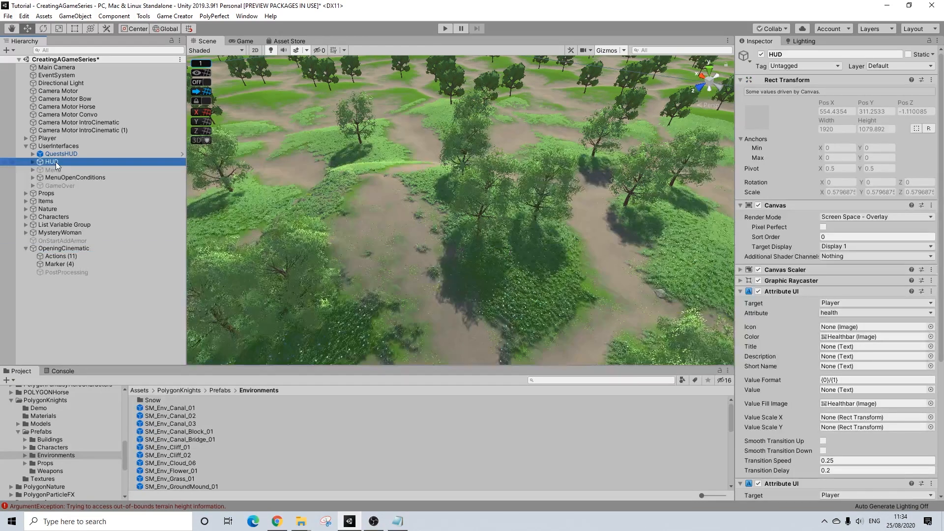
pyautogui.hotkey('ctrl', 'd')
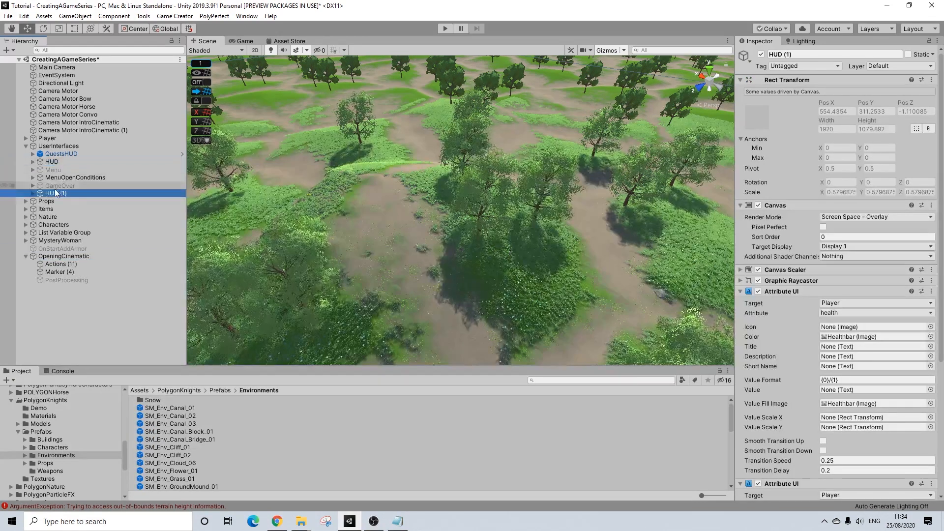
pyautogui.moveTo(66, 255); pyautogui.dragTo(61, 256)
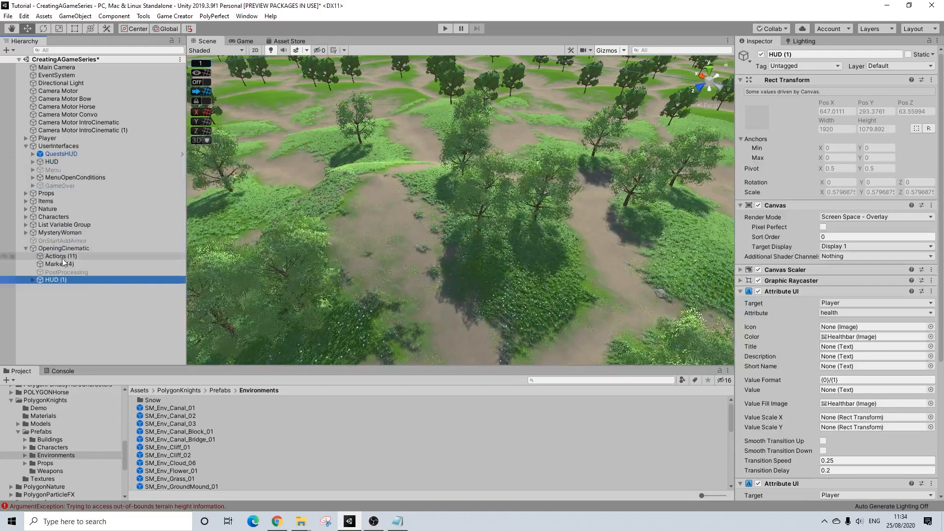
# Remove both Attribute UI components from HUD (1), leaving only its canvas components.
pyautogui.click(31, 279)
pyautogui.click(57, 287)
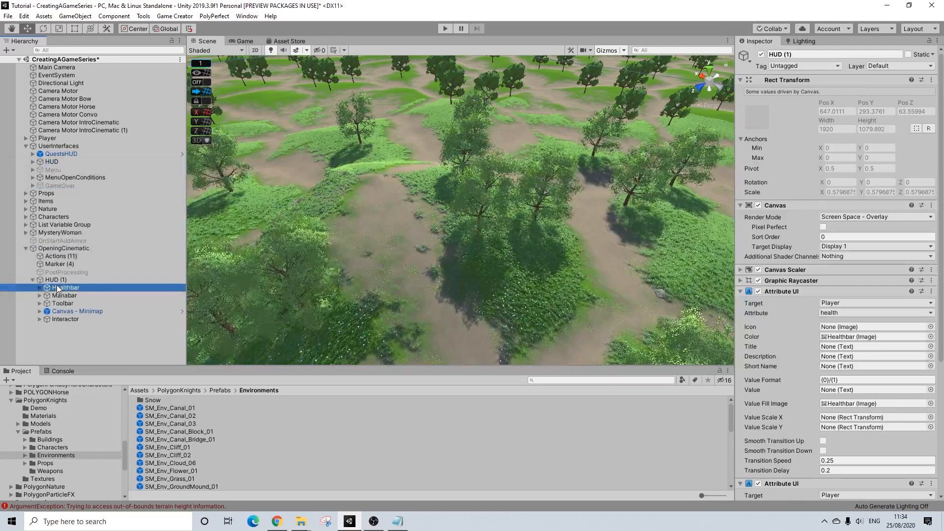
pyautogui.click(70, 279)
pyautogui.click(930, 291)
pyautogui.click(879, 319)
pyautogui.click(937, 291)
pyautogui.click(898, 316)
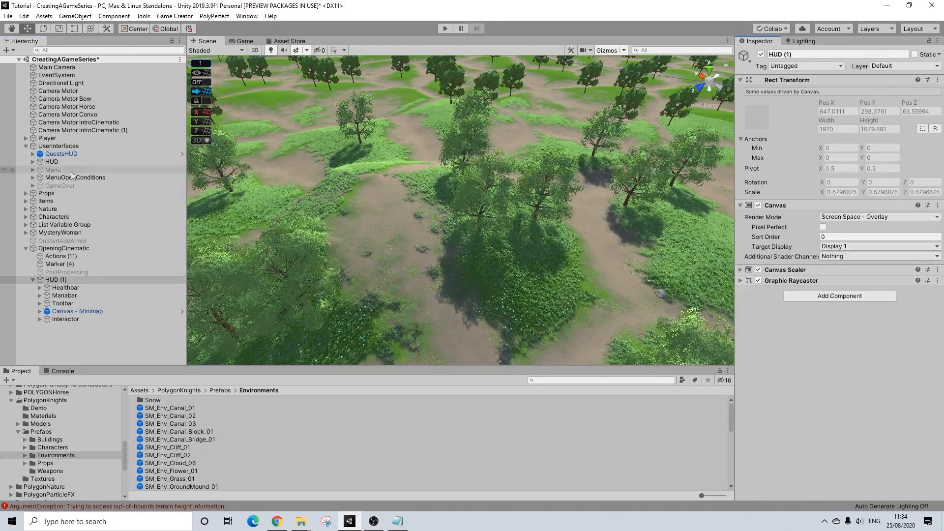
# Delete all child objects of HUD (1), from Healthbar through Interactor.
pyautogui.click(61, 288)
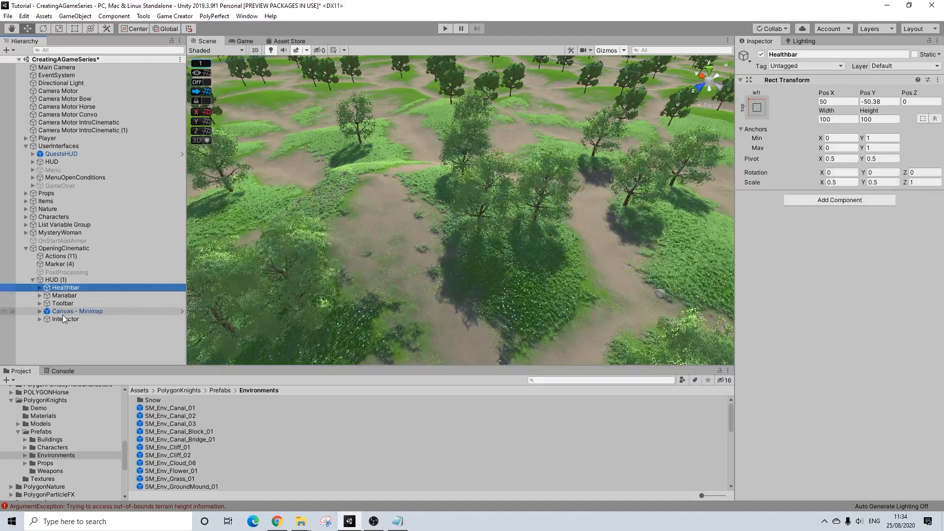
pyautogui.keyDown('shift'); pyautogui.click(60, 317); pyautogui.keyUp('shift')
pyautogui.press('Delete')
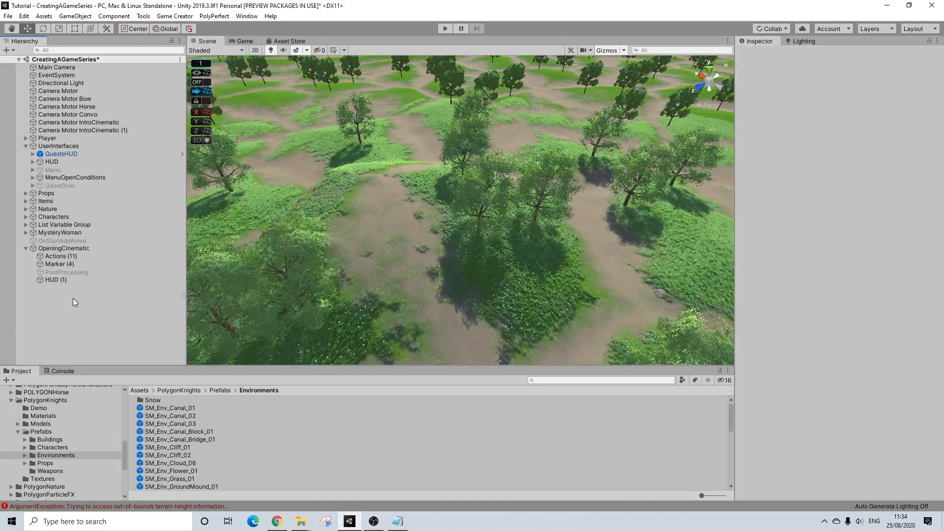
# Rename the HUD (1) object under OpeningCinematic as CanvasLogo.
pyautogui.rightClick(56, 282)
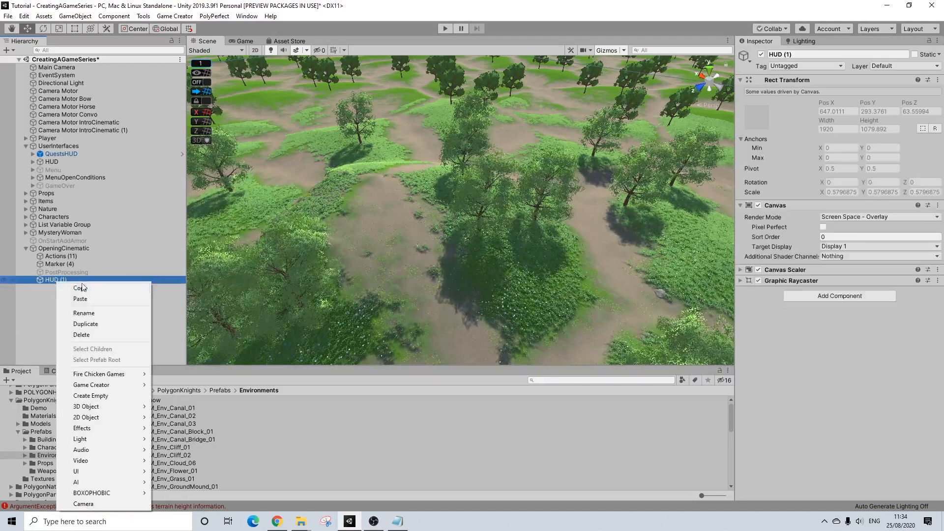
pyautogui.click(81, 311)
pyautogui.write('Canv')
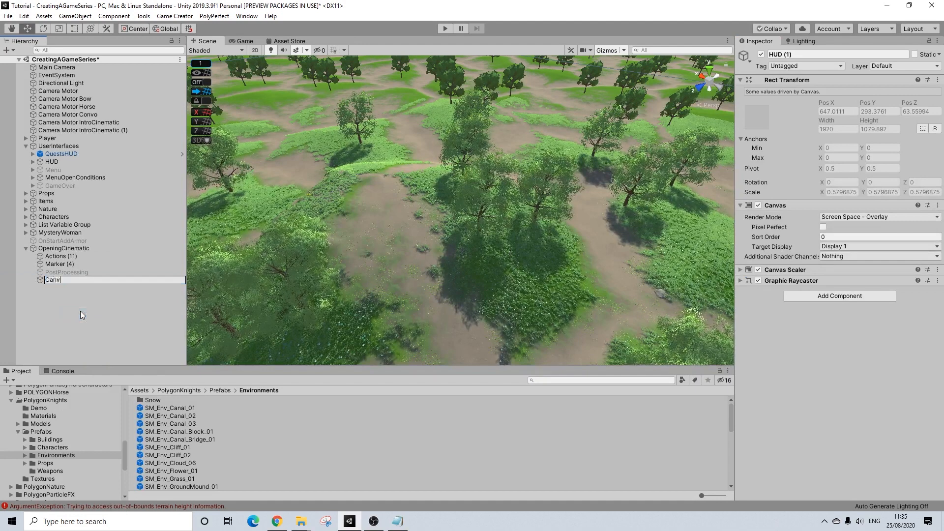
pyautogui.write('asLogo')
pyautogui.press('Return')
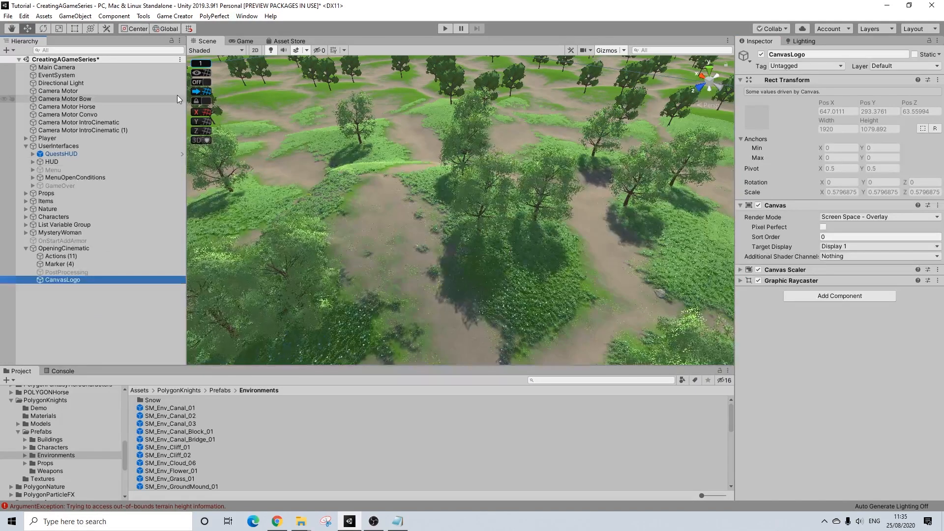
# Add a UI Image to CanvasLogo and fit it into the canvas's lower-right corner at about 339 by 357.
pyautogui.doubleClick(76, 280)
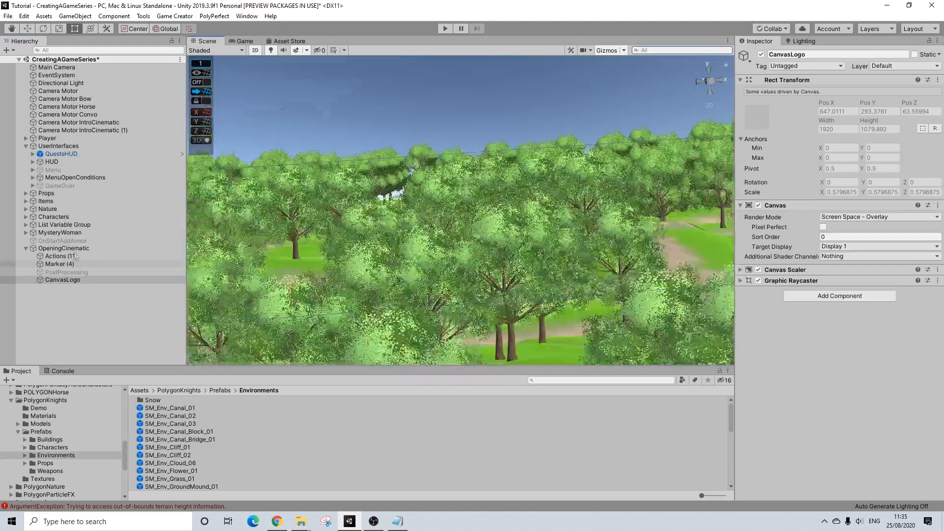
pyautogui.scroll(7, 438, 187)
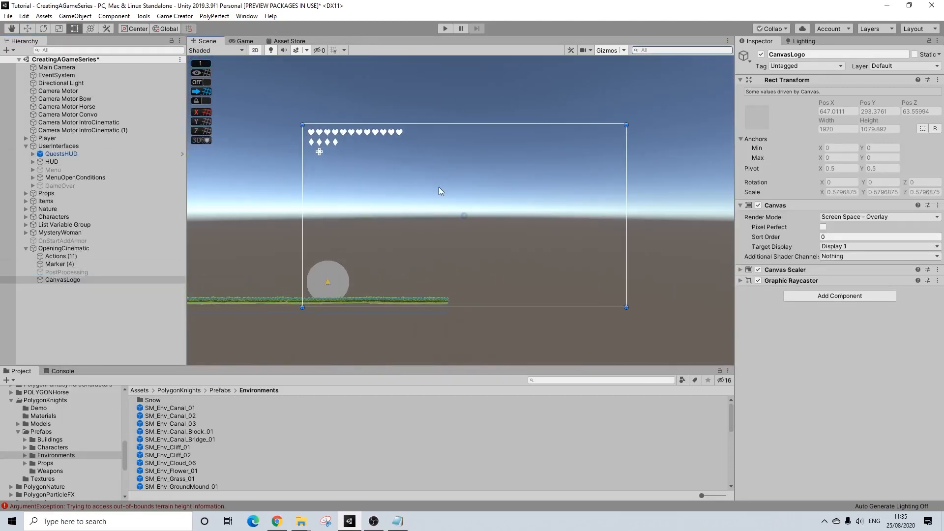
pyautogui.moveTo(533, 234); pyautogui.dragTo(521, 223, button='middle')
pyautogui.scroll(1, 521, 224)
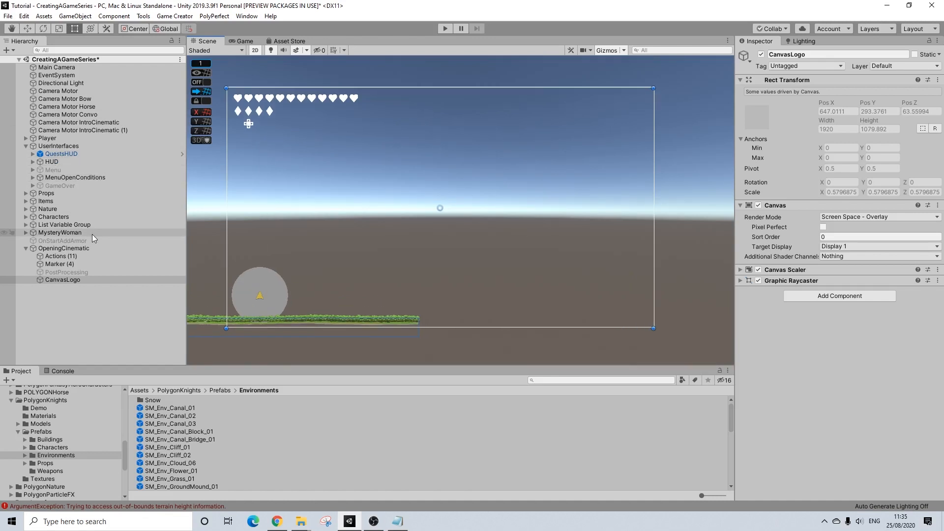
pyautogui.rightClick(75, 277)
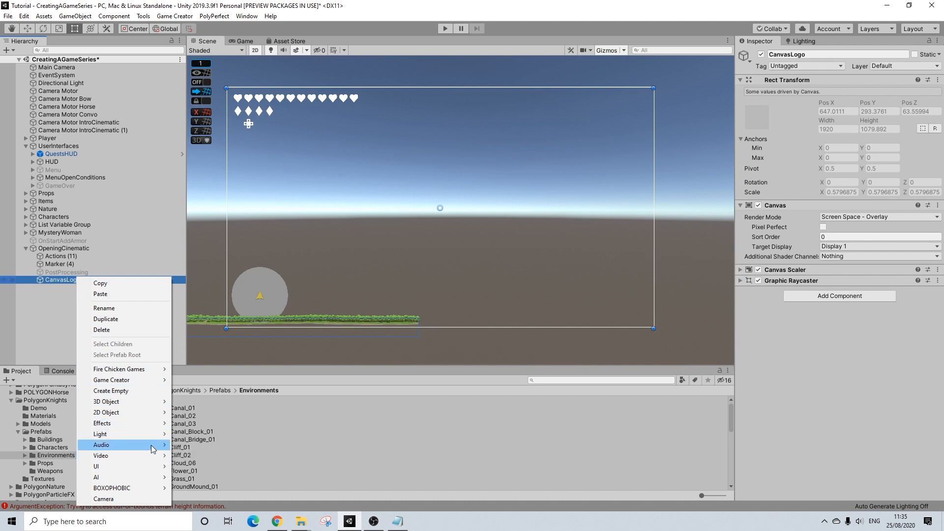
pyautogui.moveTo(157, 426)
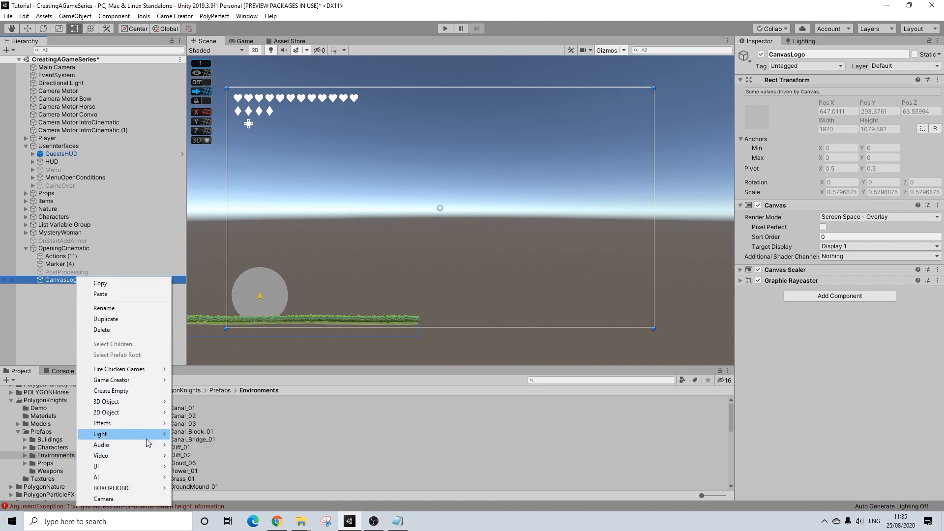
pyautogui.moveTo(159, 470)
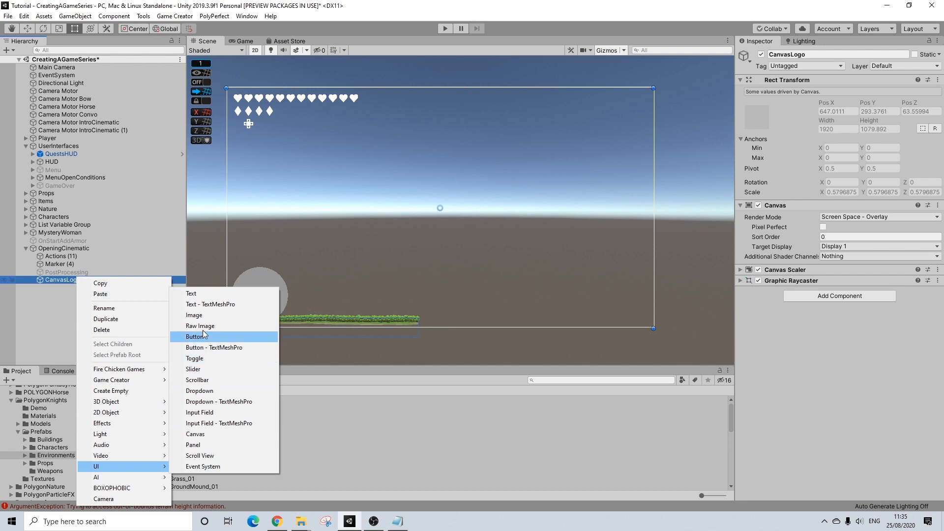
pyautogui.click(195, 315)
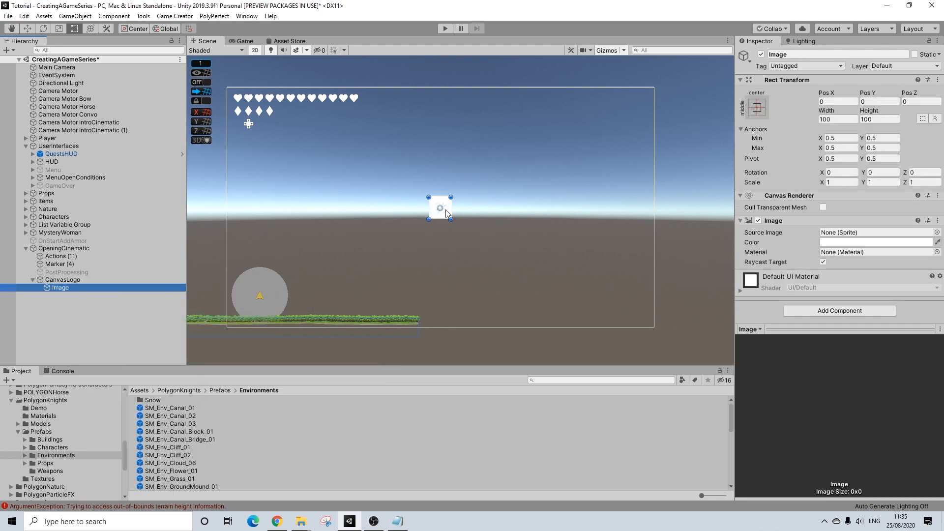
pyautogui.moveTo(447, 216); pyautogui.dragTo(577, 249)
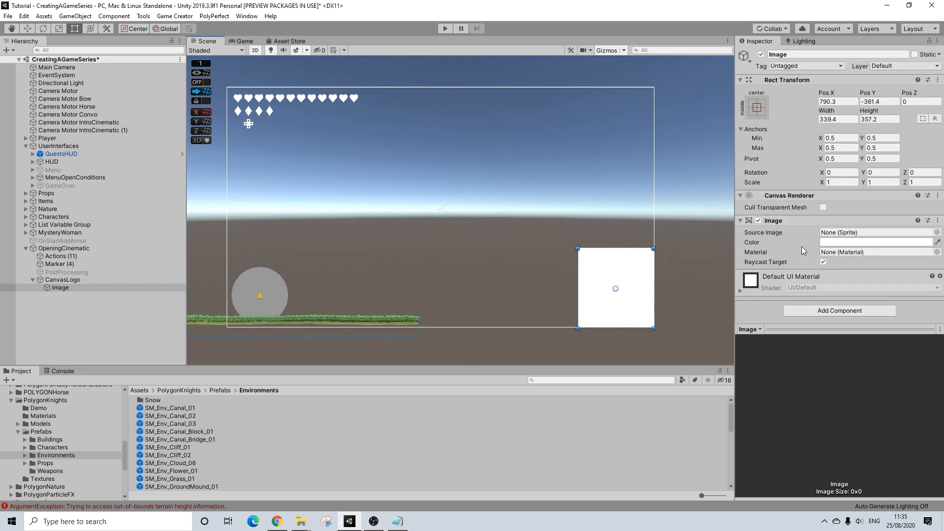
# Browse the available sprites for the Image's source, previewing several skill and weapon icons.
pyautogui.click(937, 233)
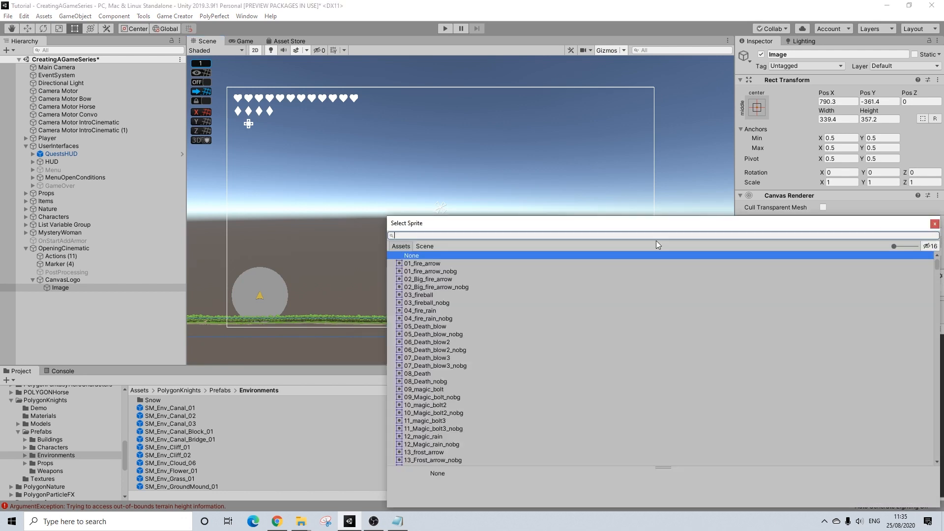
pyautogui.click(433, 263)
pyautogui.scroll(-10, 430, 310)
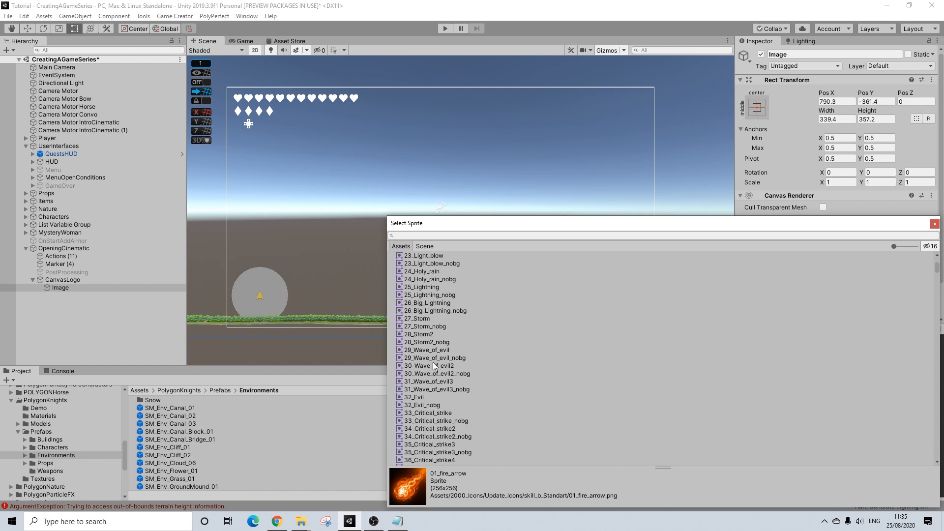
pyautogui.click(429, 362)
pyautogui.scroll(-5, 435, 395)
pyautogui.click(426, 393)
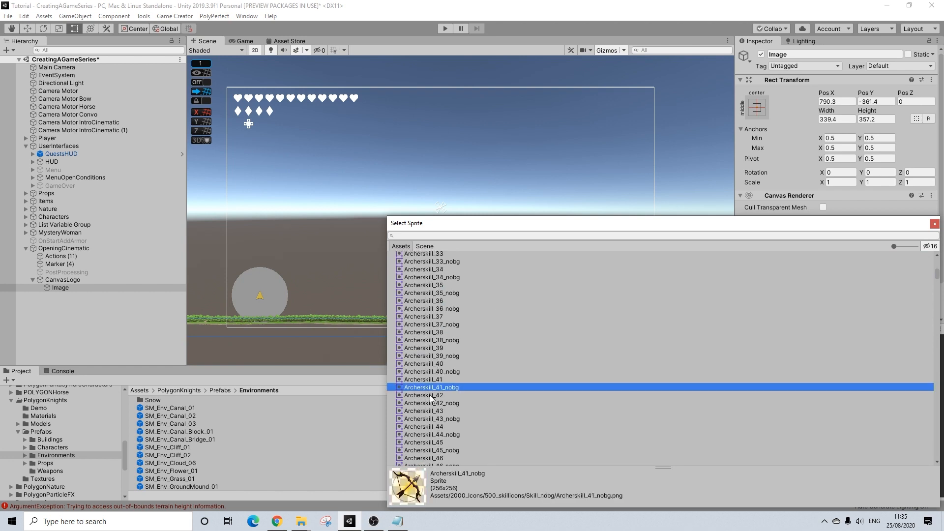
pyautogui.scroll(-5, 426, 398)
pyautogui.scroll(-5, 426, 398)
pyautogui.click(426, 400)
pyautogui.scroll(-10, 426, 401)
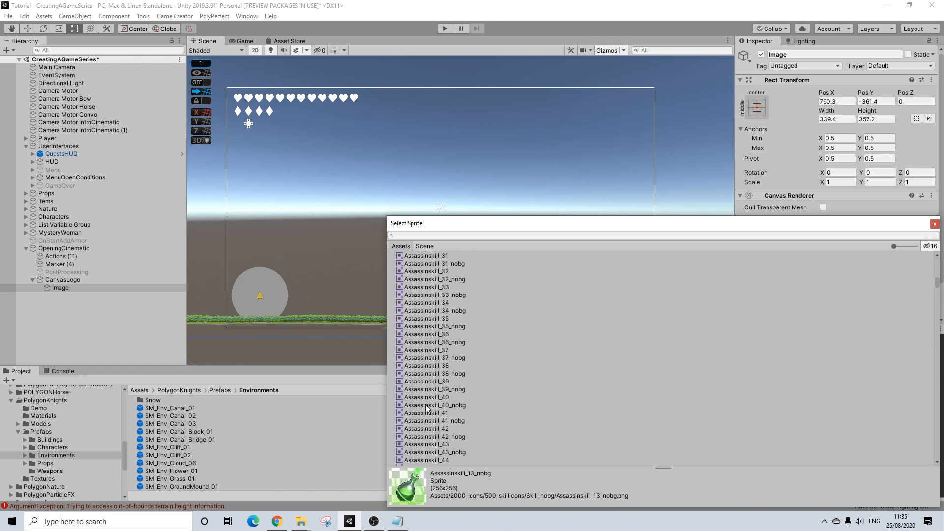
pyautogui.click(416, 398)
pyautogui.scroll(-10, 426, 403)
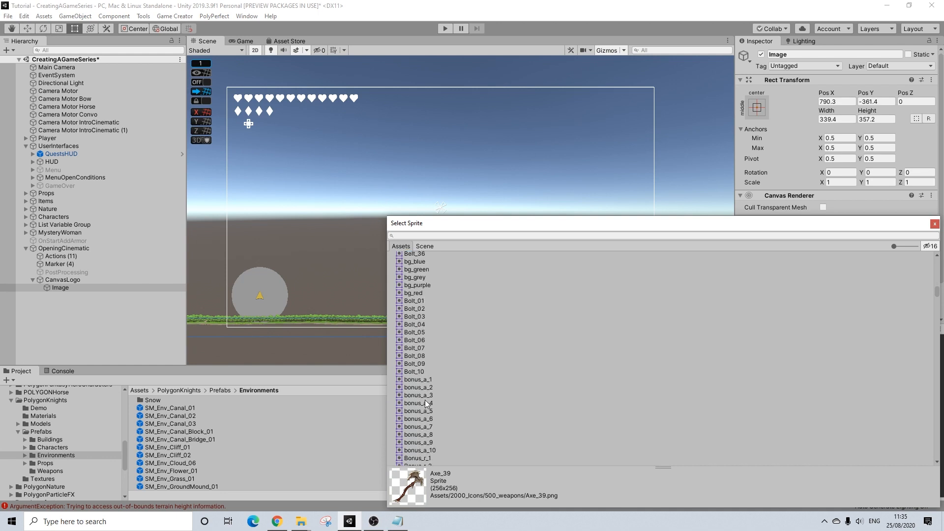
pyautogui.scroll(-6, 426, 403)
# Search the sprites for "game" and preview each match as the Image's source.
pyautogui.click(416, 236)
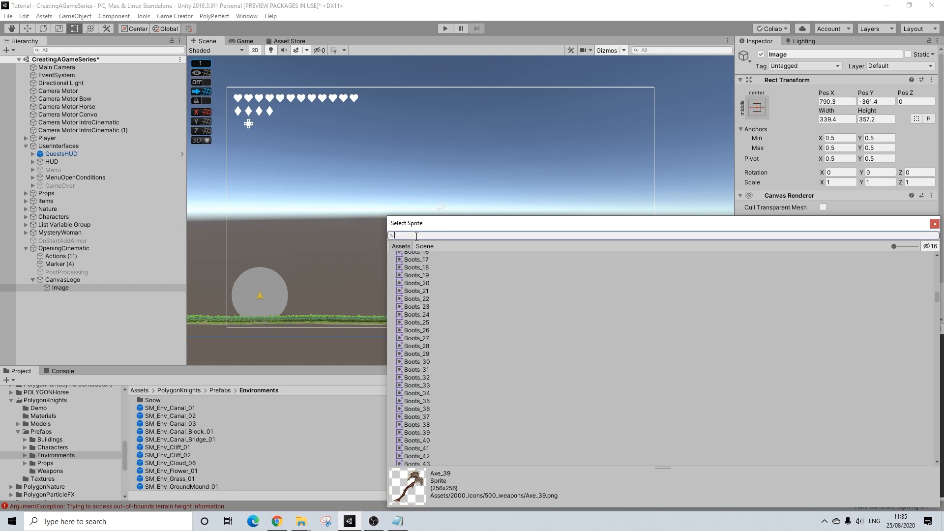
pyautogui.write('game')
pyautogui.click(419, 264)
pyautogui.click(416, 272)
pyautogui.click(415, 279)
pyautogui.click(415, 288)
pyautogui.click(415, 296)
pyautogui.click(416, 303)
pyautogui.click(416, 310)
pyautogui.click(416, 318)
# Search the sprites for "gc" and preview GCCover and UI_Icon_ShoppingCart.
pyautogui.click(425, 236)
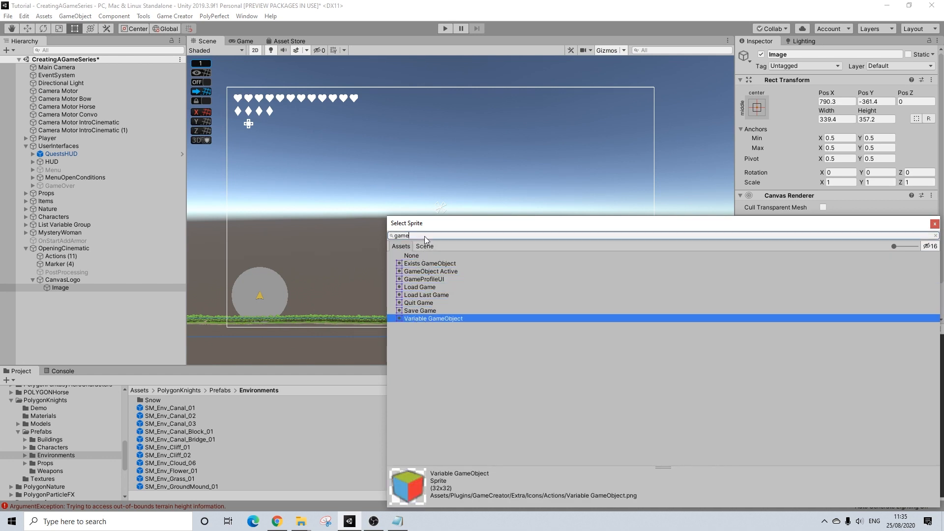
pyautogui.press('BackSpace')
pyautogui.press('BackSpace')
pyautogui.press('BackSpace')
pyautogui.press('BackSpace')
pyautogui.write('gc')
pyautogui.click(417, 263)
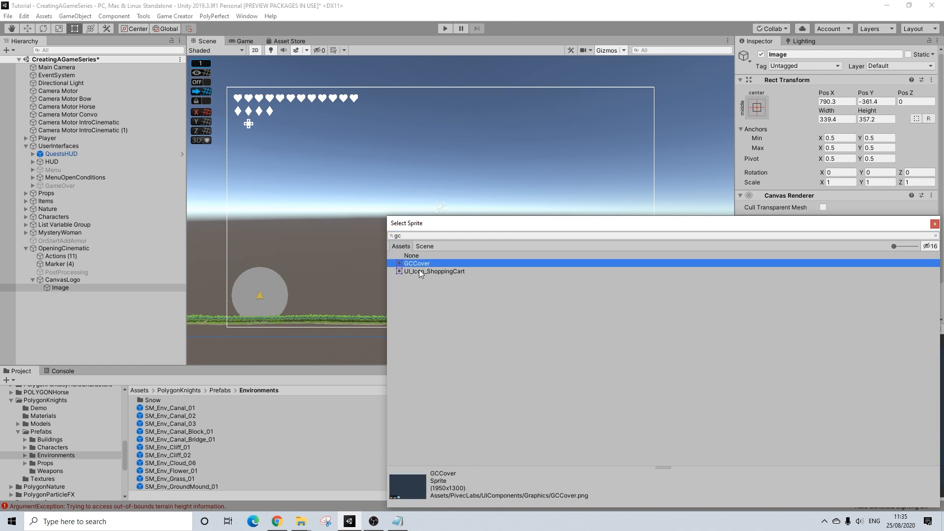
pyautogui.click(426, 270)
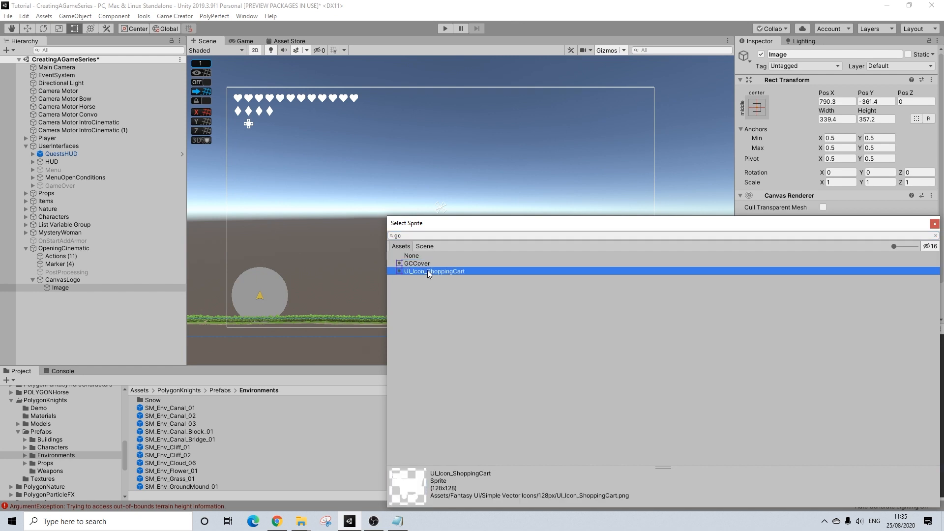
# Clear the sprite search and assign 12_Magic_rain_nobg as the Image's source sprite.
pyautogui.click(936, 236)
pyautogui.scroll(-4, 447, 371)
pyautogui.click(428, 365)
pyautogui.click(434, 343)
pyautogui.click(429, 295)
pyautogui.click(431, 319)
pyautogui.click(429, 326)
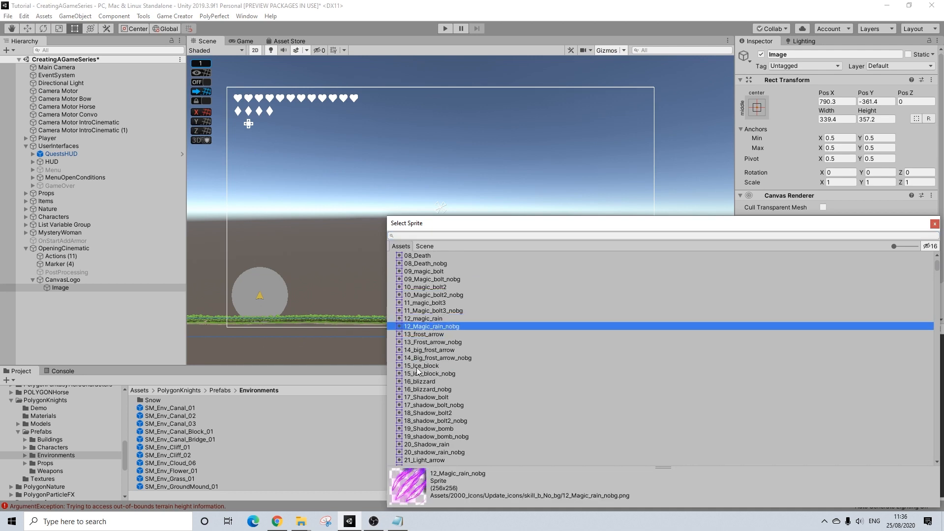
pyautogui.click(934, 224)
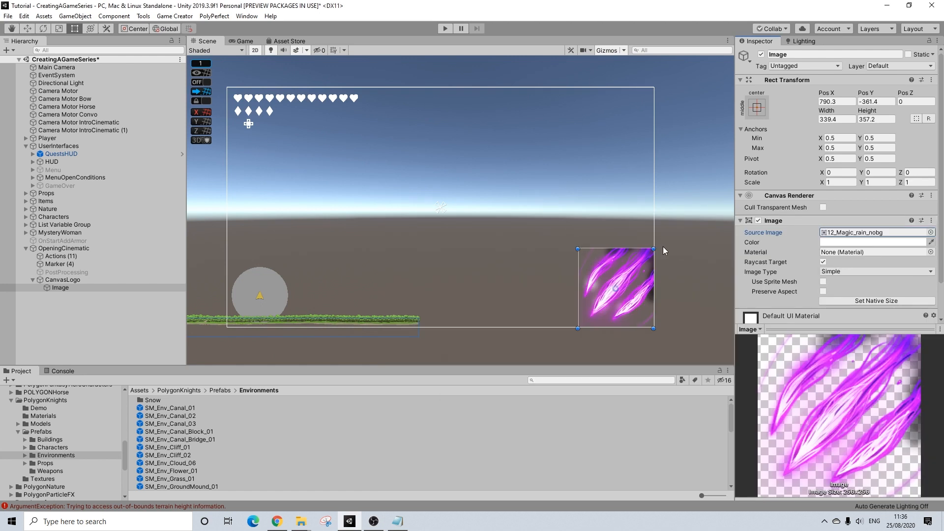
# Move the Image slightly inward from the canvas corner, to about Pos X 757 and Pos Y -328.
pyautogui.moveTo(618, 267); pyautogui.dragTo(607, 258)
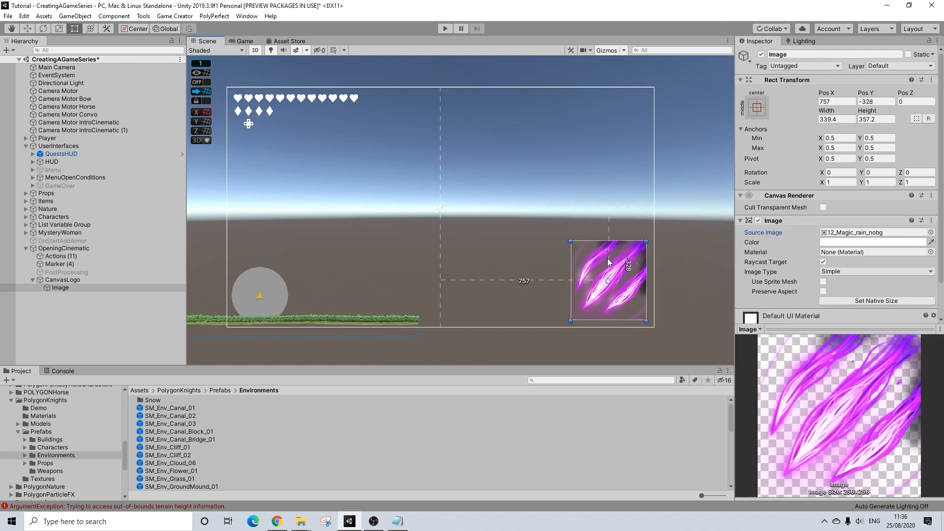
pyautogui.click(694, 251)
pyautogui.click(648, 274)
pyautogui.click(622, 269)
# Add an Animator component to the Image.
pyautogui.scroll(-2, 837, 247)
pyautogui.click(812, 311)
pyautogui.write('ani')
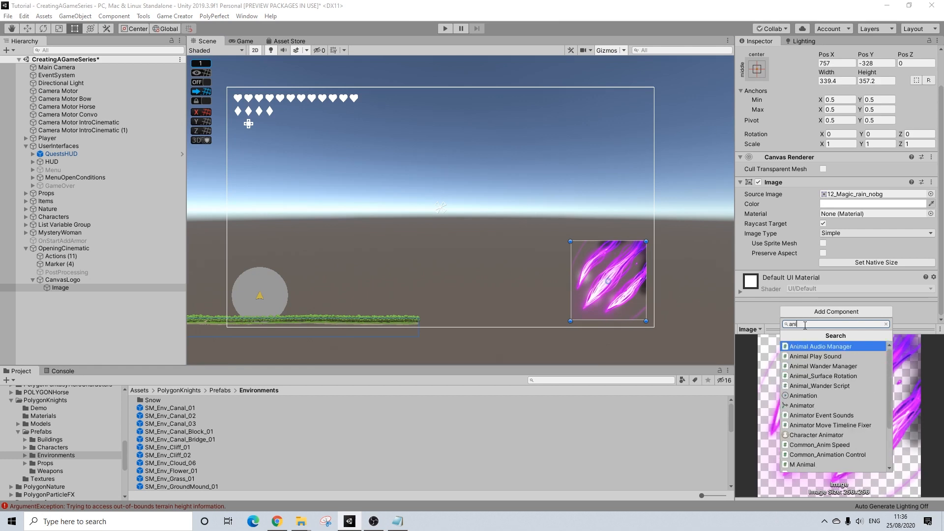
pyautogui.write('mat')
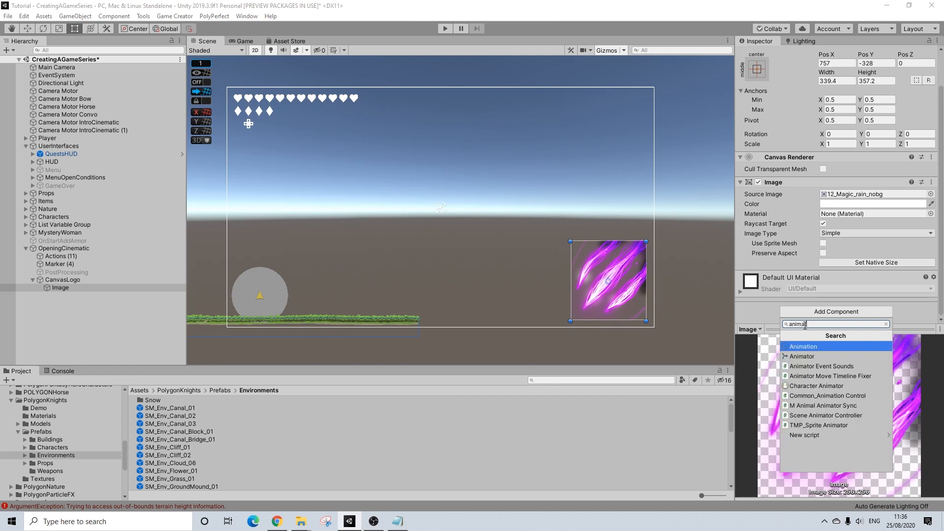
pyautogui.click(801, 356)
# Assign the Fade controller to the Image's Animator.
pyautogui.scroll(-3, 835, 295)
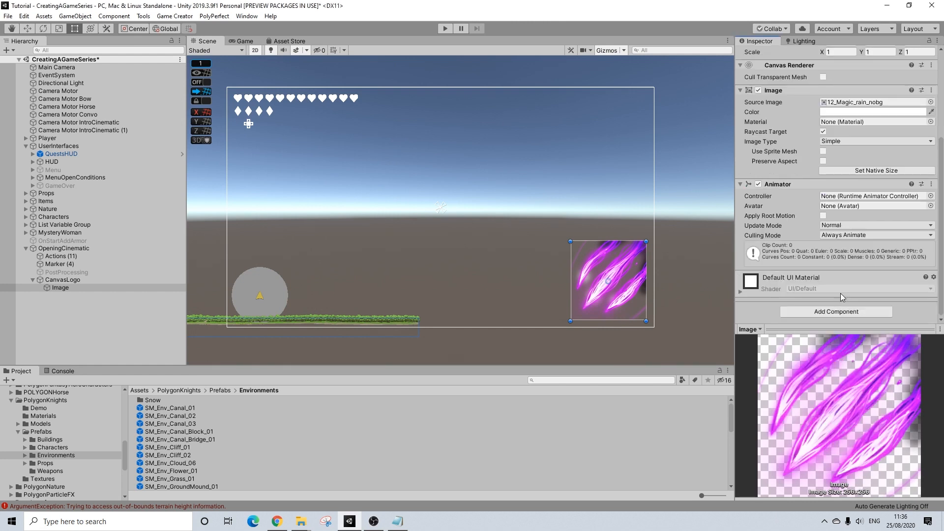
pyautogui.click(930, 196)
pyautogui.scroll(-10, 423, 298)
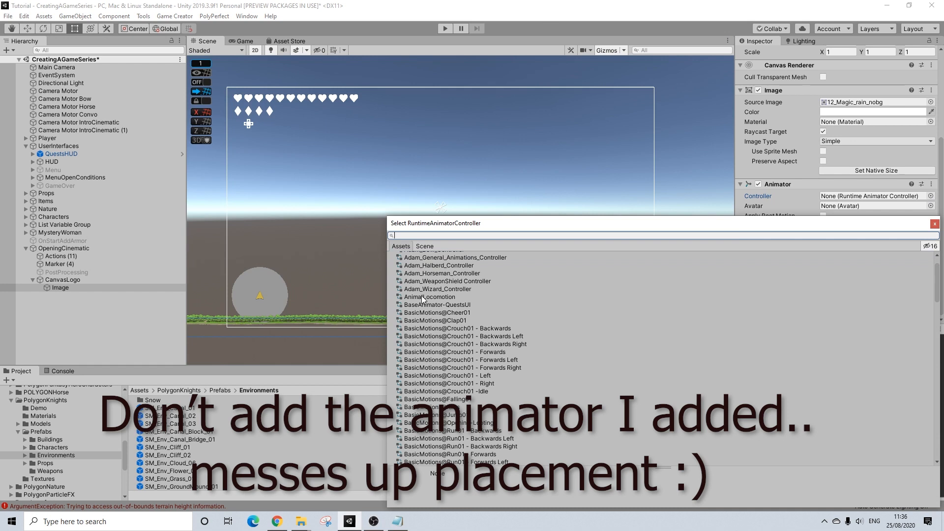
pyautogui.scroll(-10, 428, 299)
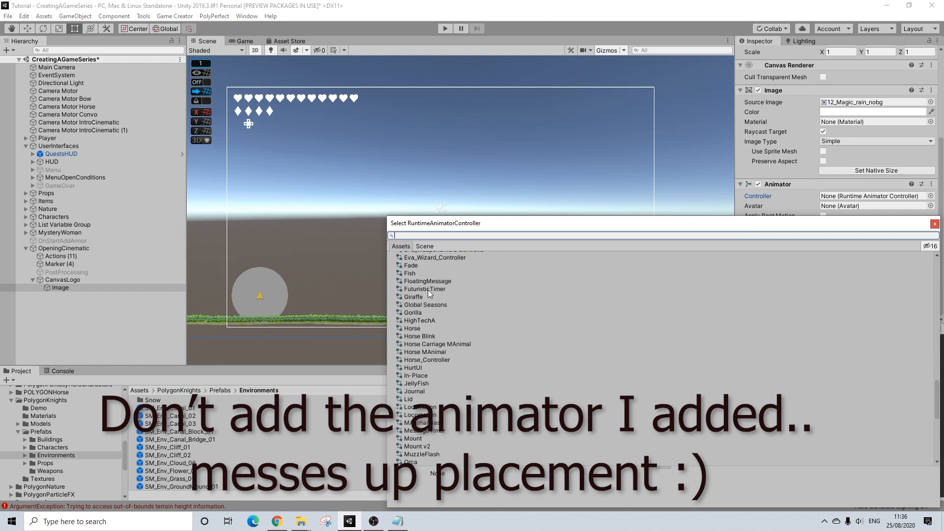
pyautogui.scroll(-15, 431, 375)
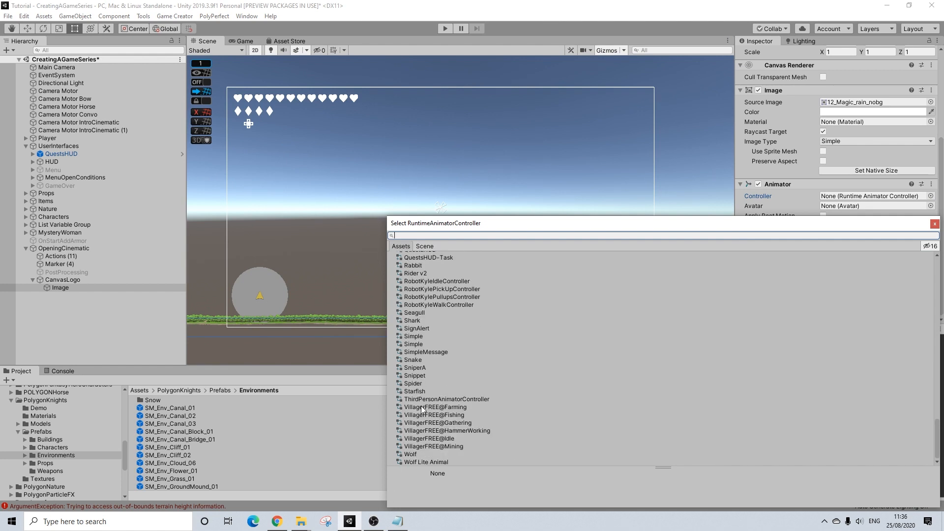
pyautogui.scroll(12, 423, 408)
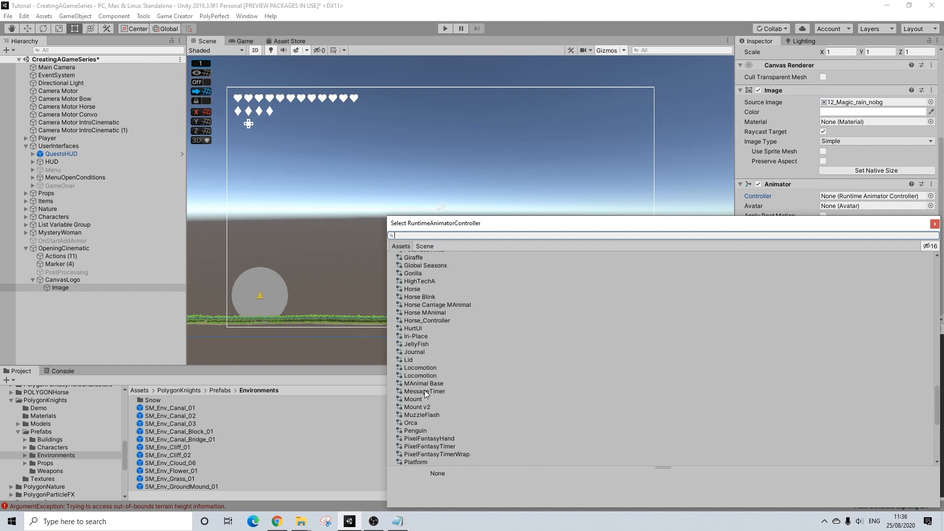
pyautogui.scroll(15, 423, 390)
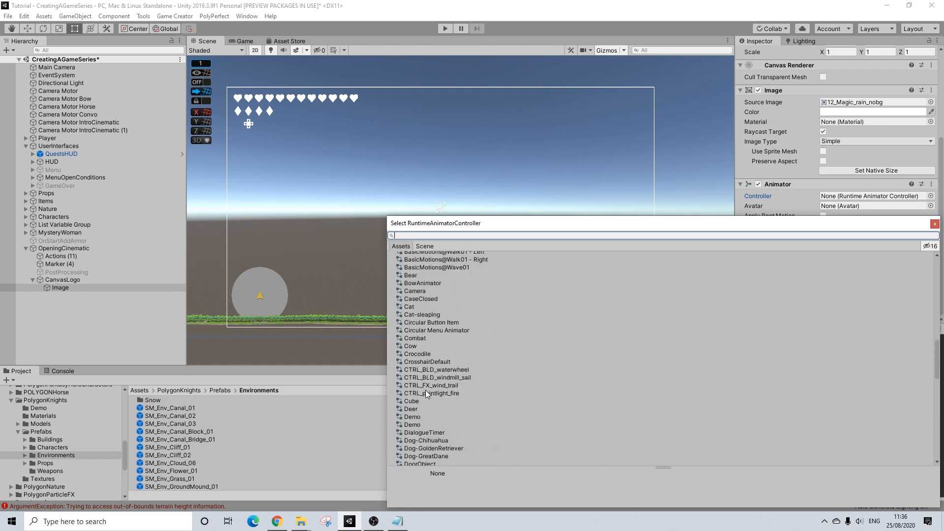
pyautogui.scroll(-6, 412, 356)
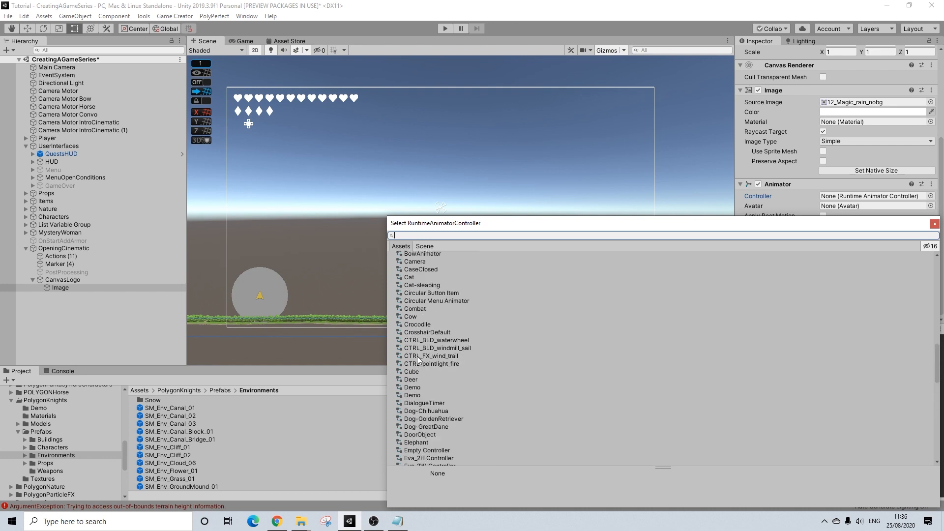
pyautogui.scroll(-15, 421, 387)
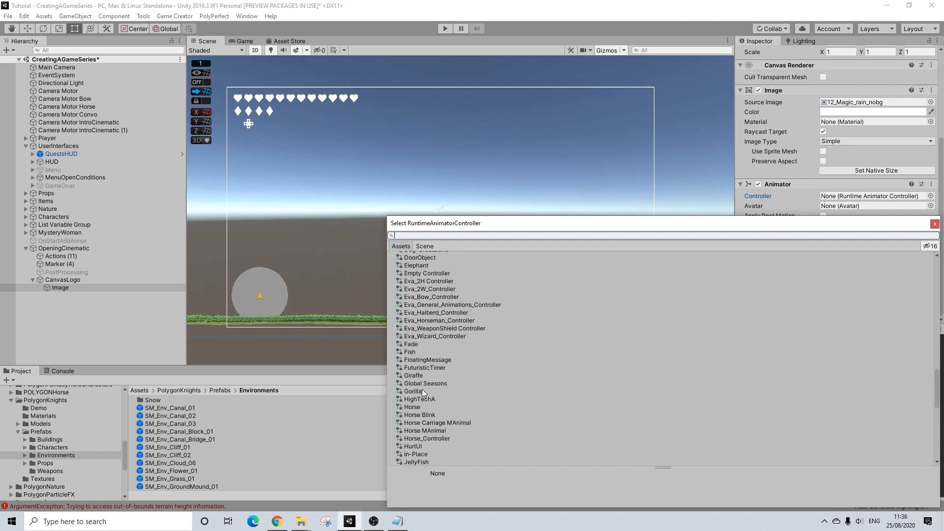
pyautogui.click(412, 345)
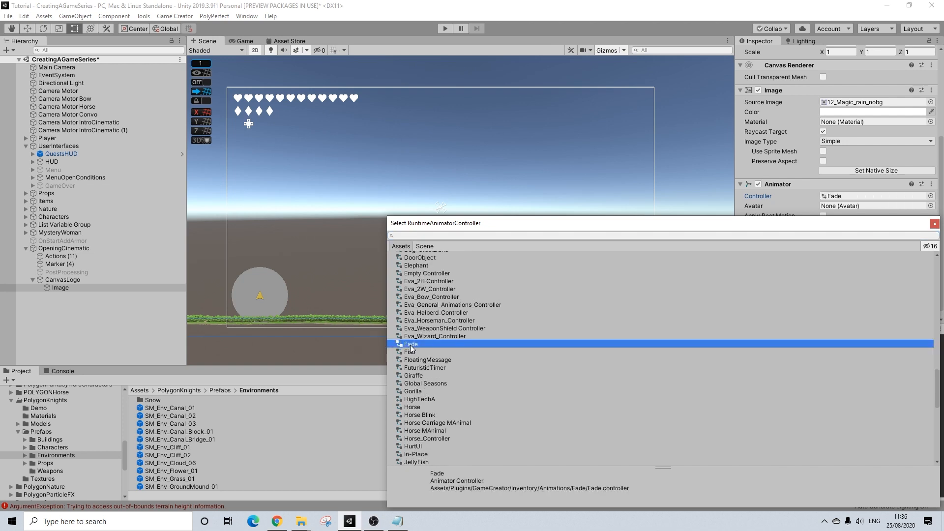
pyautogui.click(935, 224)
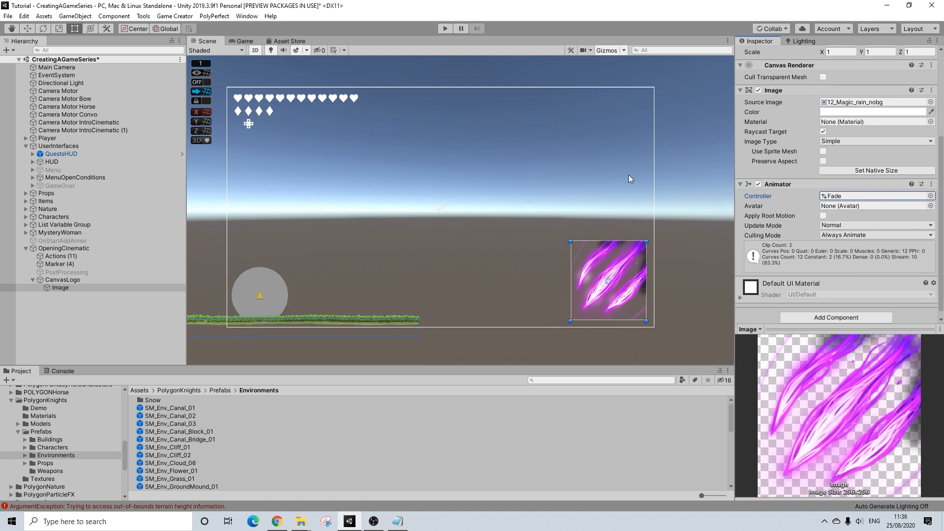
# In Actions (11), duplicate the Set inactive HUD action, place it before the 10-second wait, and make it set CanvasLogo active.
pyautogui.click(56, 256)
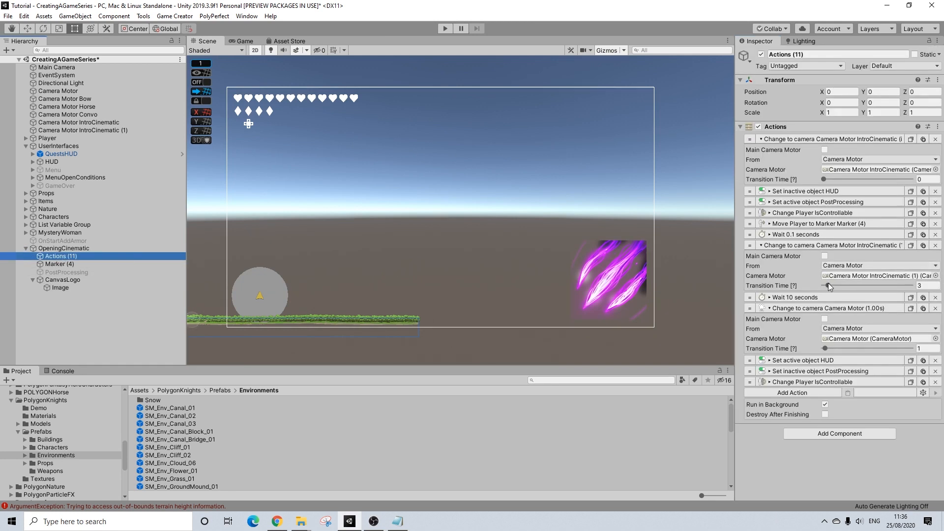
pyautogui.click(923, 191)
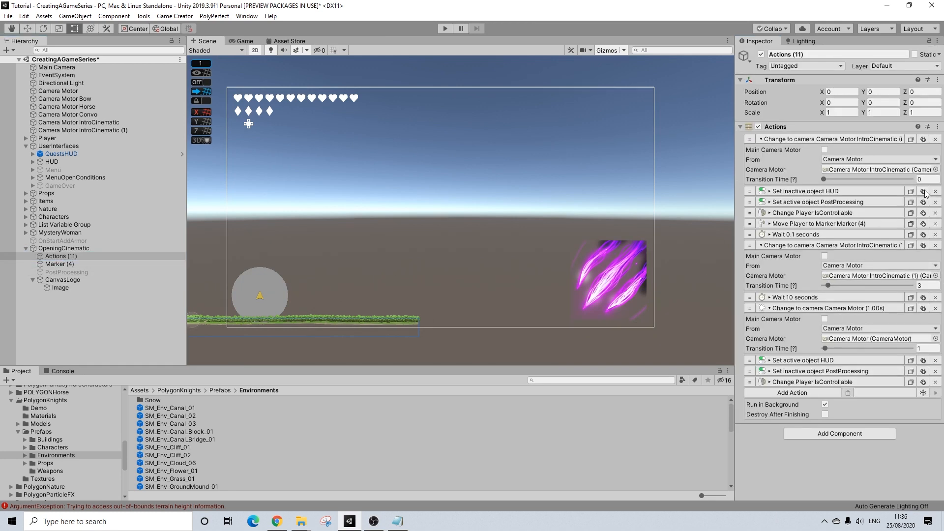
pyautogui.moveTo(756, 203); pyautogui.dragTo(752, 189)
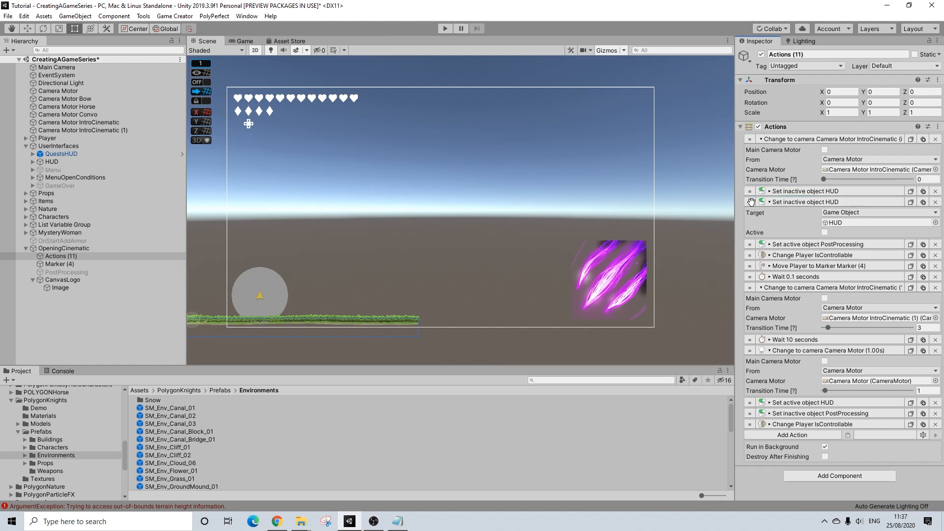
pyautogui.moveTo(779, 300); pyautogui.dragTo(773, 333)
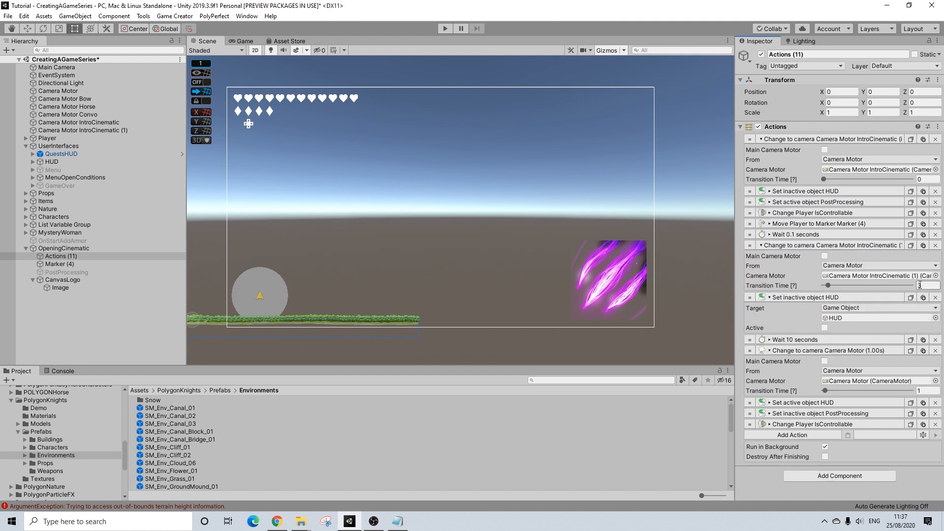
pyautogui.moveTo(67, 281); pyautogui.dragTo(839, 318)
pyautogui.click(825, 328)
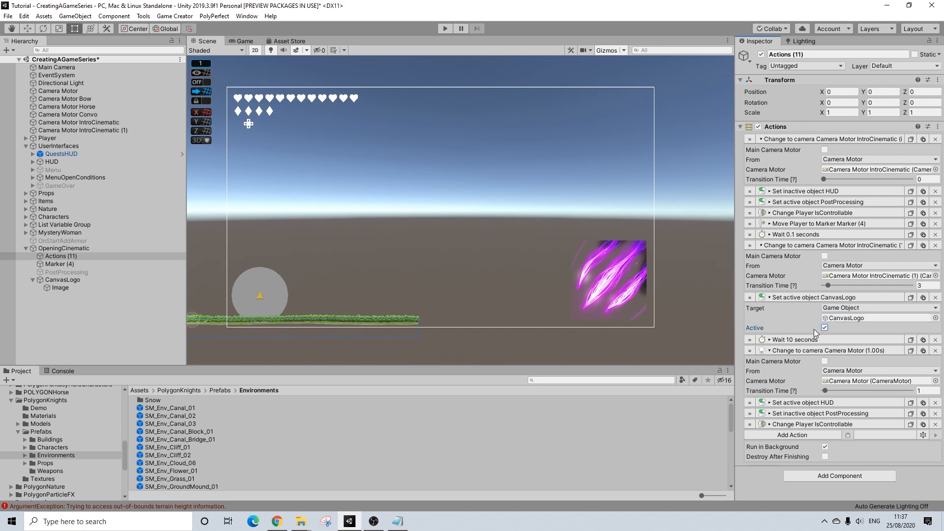
# Deactivate the CanvasLogo object inside OpeningCinematic.
pyautogui.click(62, 279)
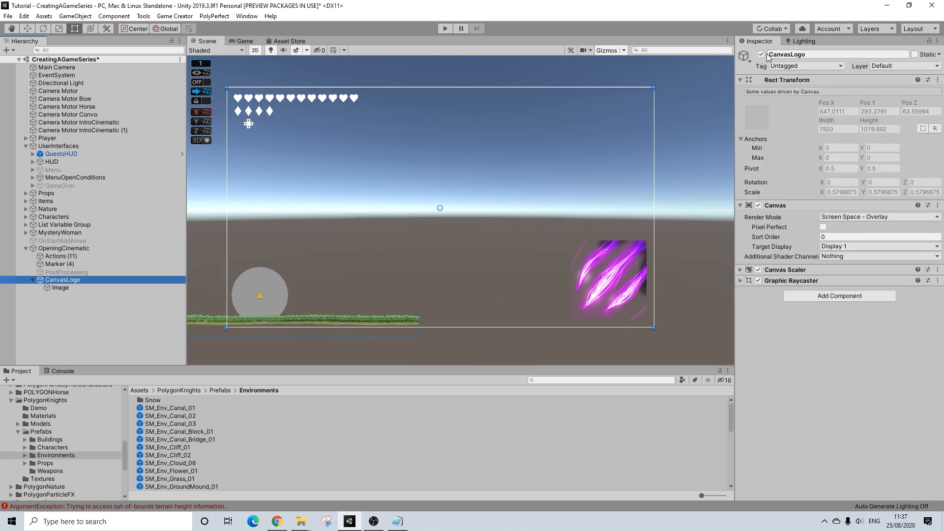
pyautogui.click(762, 55)
pyautogui.click(56, 272)
pyautogui.click(62, 249)
# Duplicate the Set active CanvasLogo action in Actions (11) and place the copy after the 10-second wait.
pyautogui.click(61, 256)
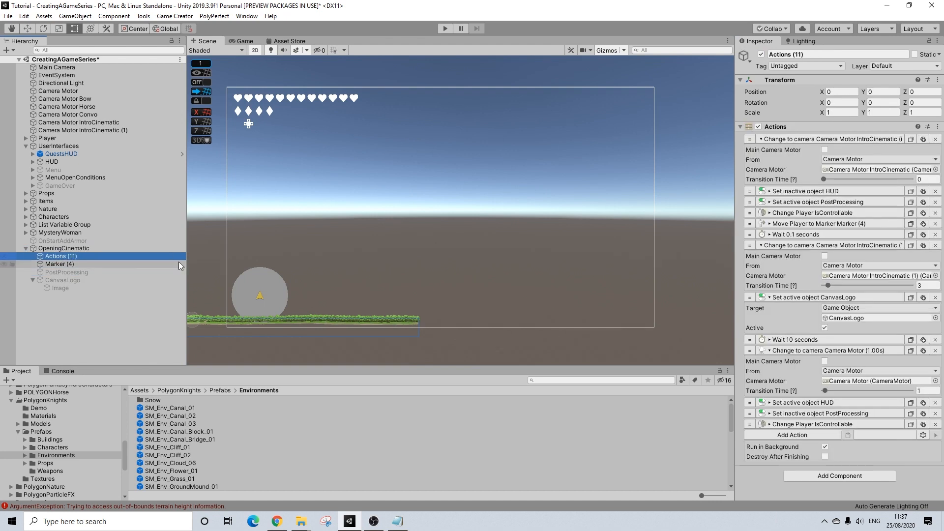
pyautogui.click(922, 297)
pyautogui.moveTo(753, 338); pyautogui.dragTo(771, 373)
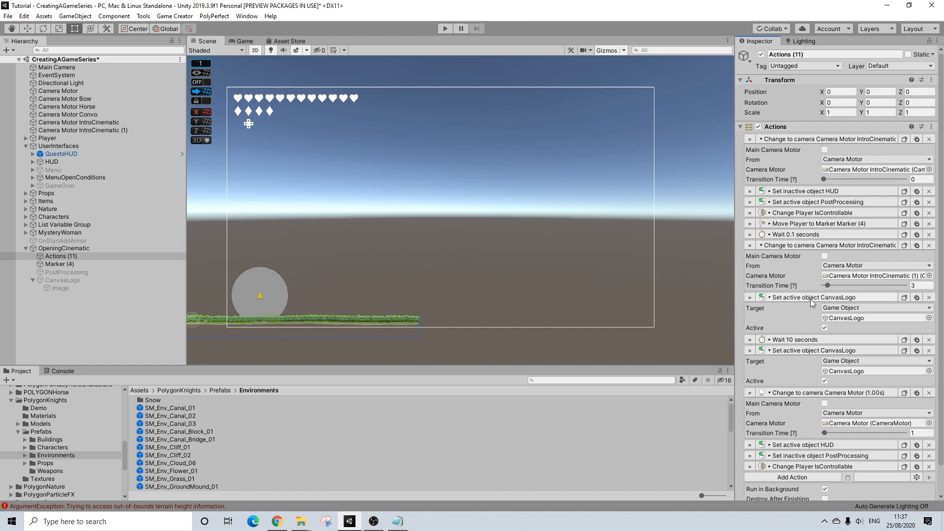
# Duplicate the wait, place one of 3 seconds before the first CanvasLogo action, and set the wait after it to 6 seconds.
pyautogui.click(786, 340)
pyautogui.click(915, 340)
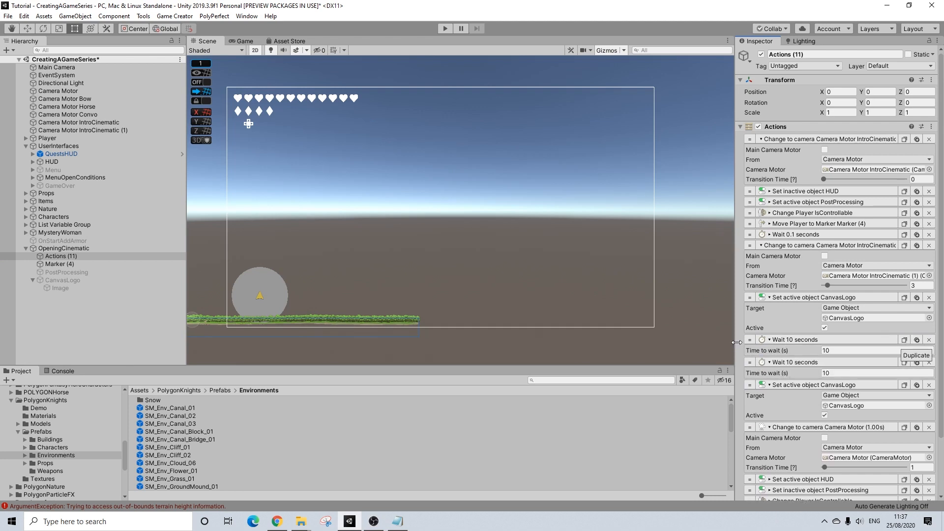
pyautogui.moveTo(751, 300); pyautogui.dragTo(752, 324)
pyautogui.click(872, 307)
pyautogui.write('3')
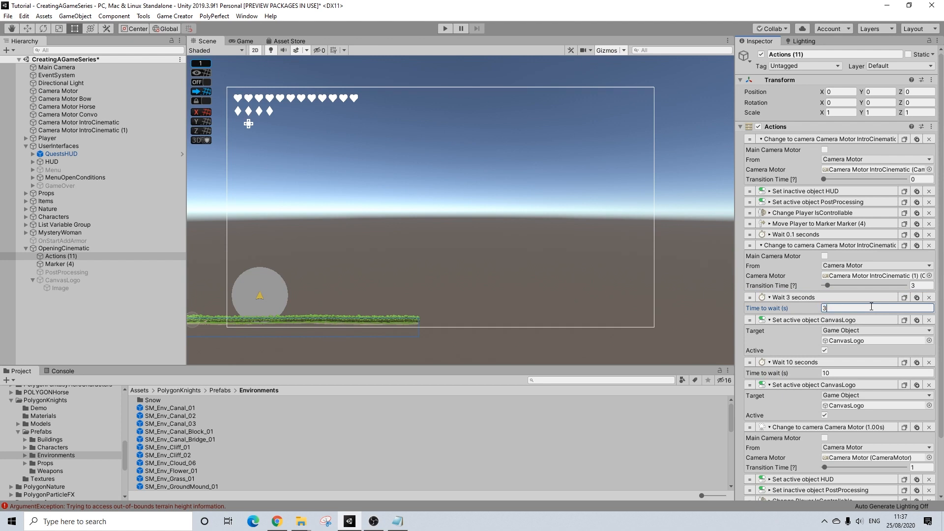
pyautogui.click(833, 371)
pyautogui.write('7')
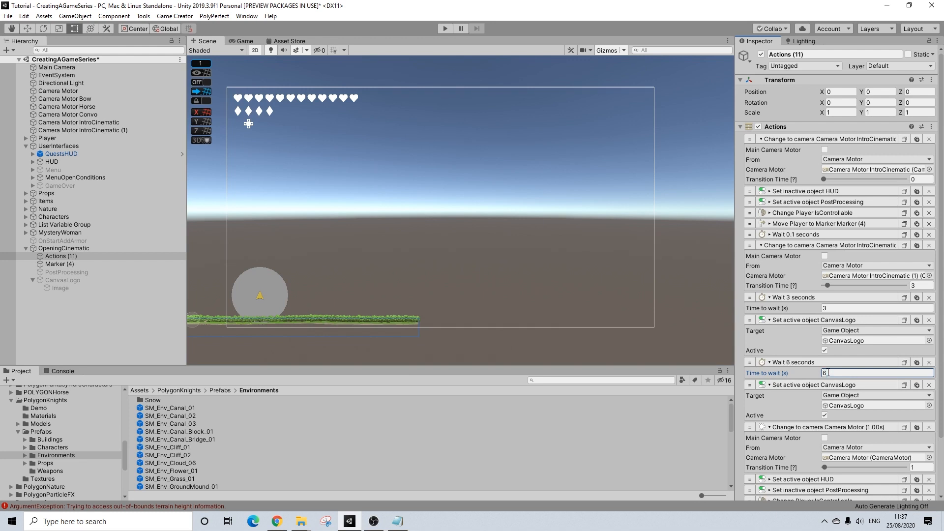
# Add a 1-second wait after the second CanvasLogo action by duplicating the 6-second wait, and make that action set CanvasLogo inactive.
pyautogui.click(917, 362)
pyautogui.moveTo(753, 385); pyautogui.dragTo(757, 450)
pyautogui.click(833, 437)
pyautogui.write('1')
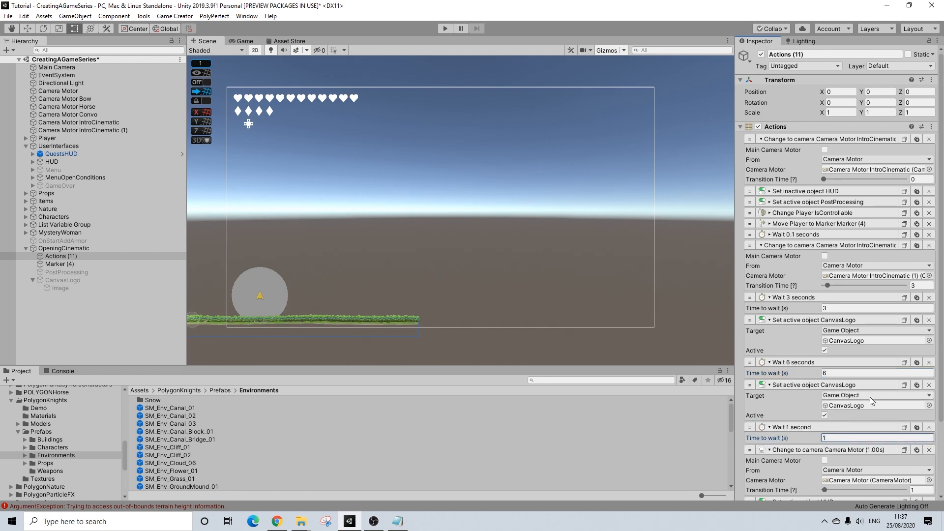
pyautogui.click(825, 416)
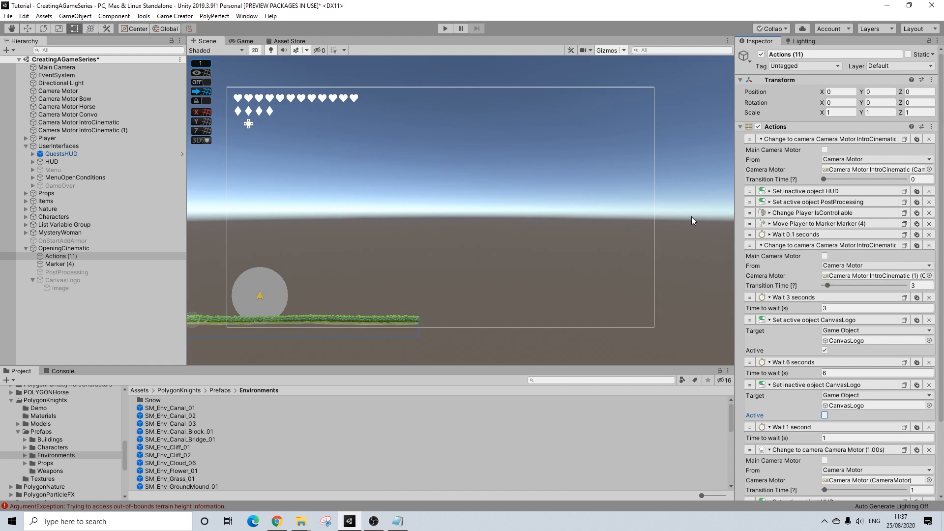
# Play-test the opening cinematic, review the remaining actions and the CanvasLogo settings, and stop the game.
pyautogui.click(444, 28)
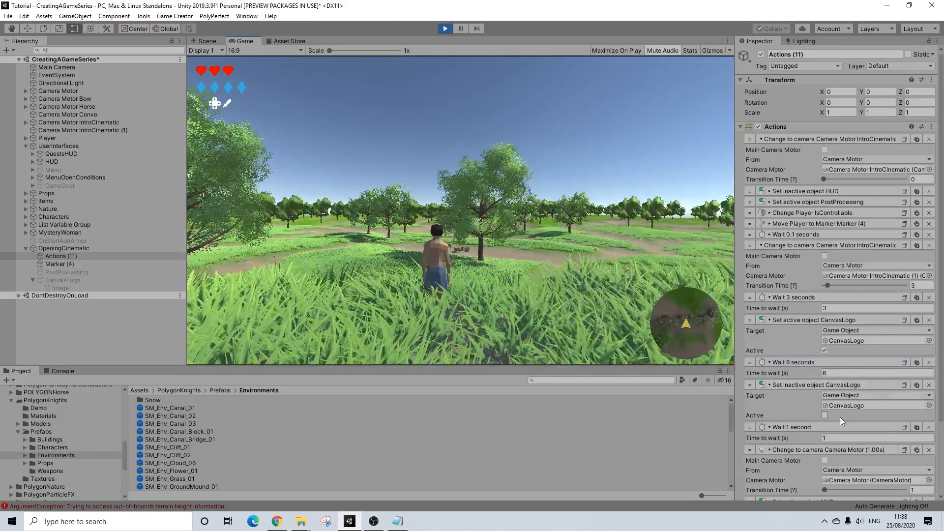
pyautogui.scroll(-3, 824, 396)
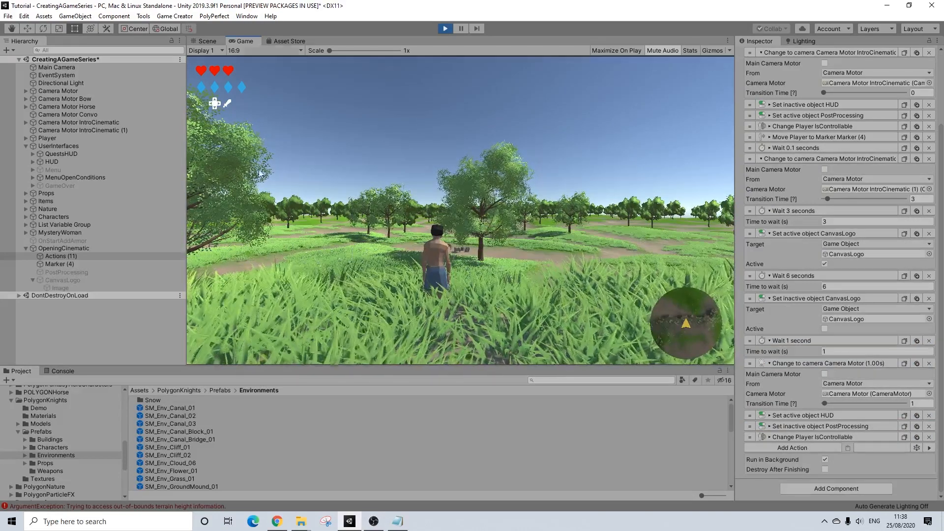
pyautogui.click(63, 280)
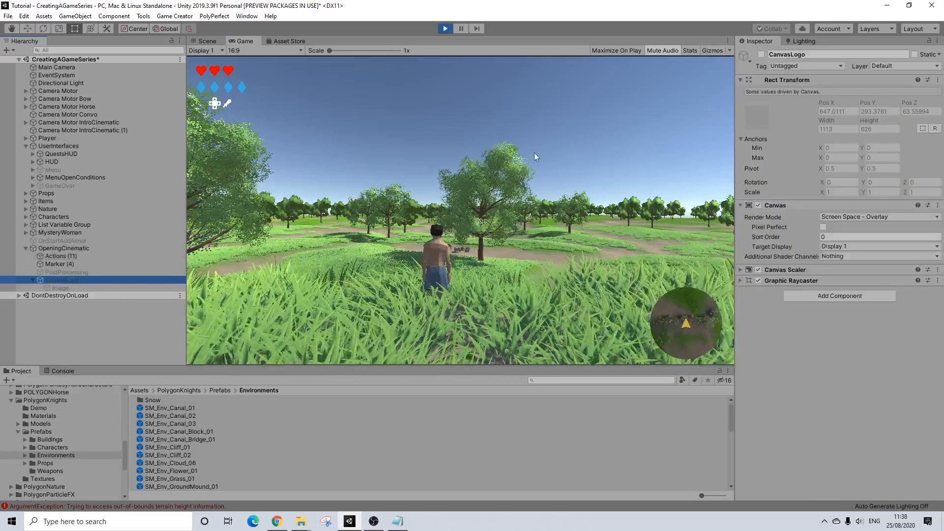
pyautogui.click(445, 28)
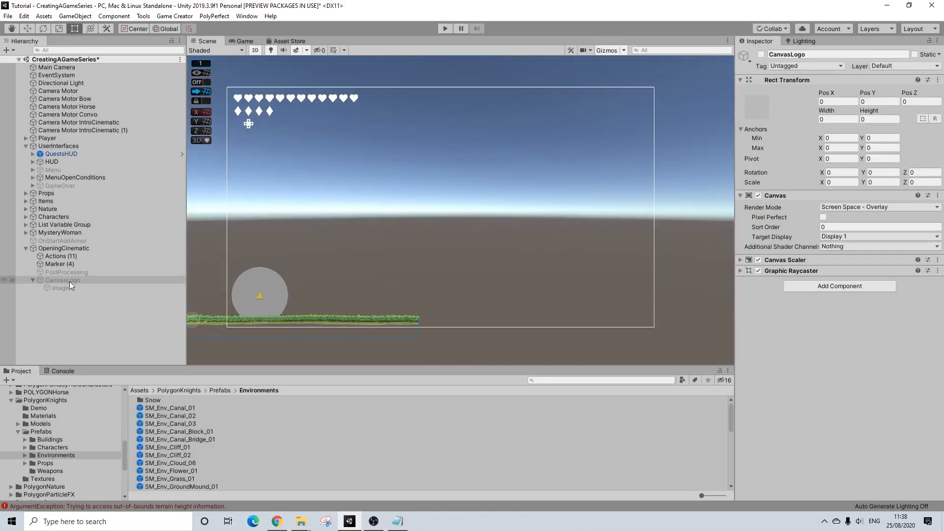
# Reactivate CanvasLogo and anchor its Image to the bottom right of the canvas.
pyautogui.click(70, 281)
pyautogui.click(64, 287)
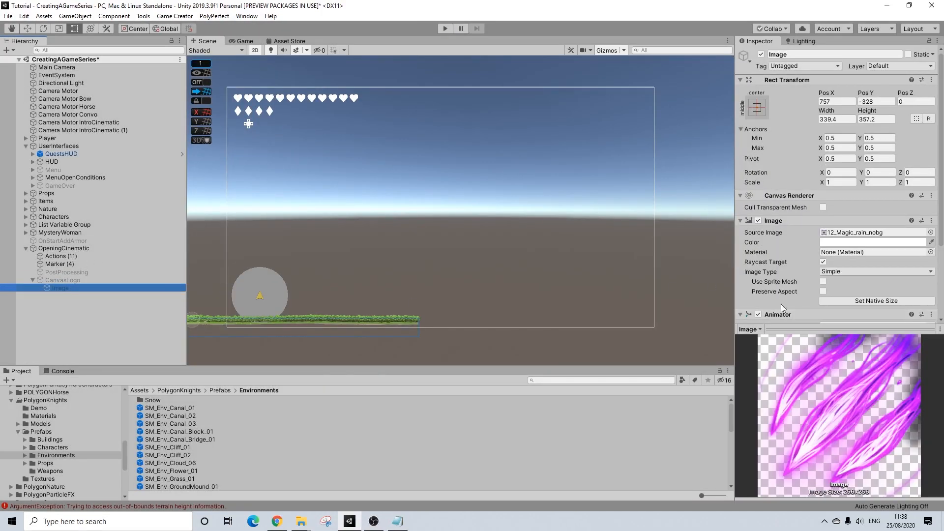
pyautogui.click(62, 279)
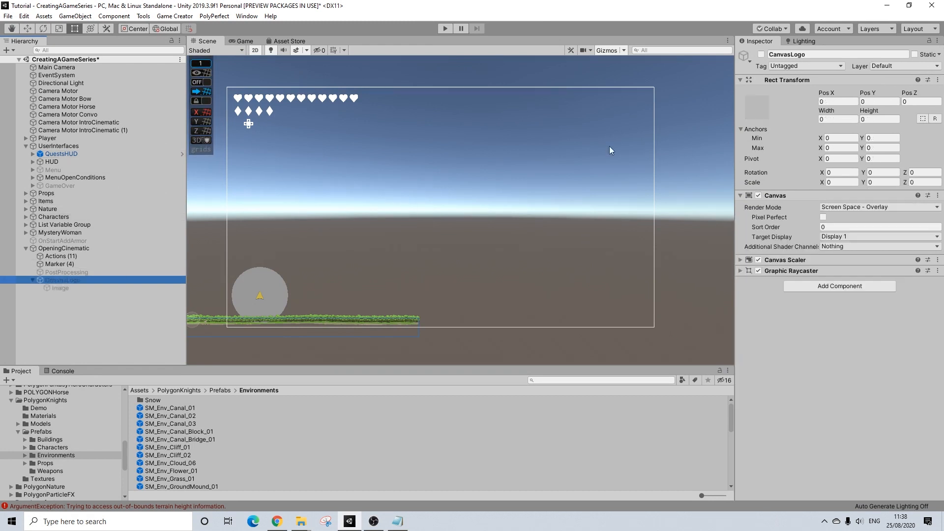
pyautogui.click(761, 54)
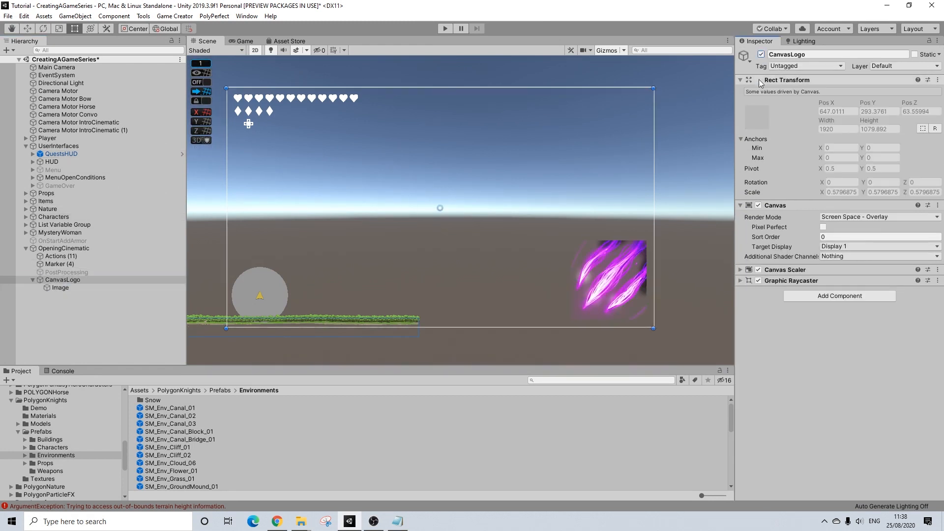
pyautogui.click(88, 289)
pyautogui.click(757, 107)
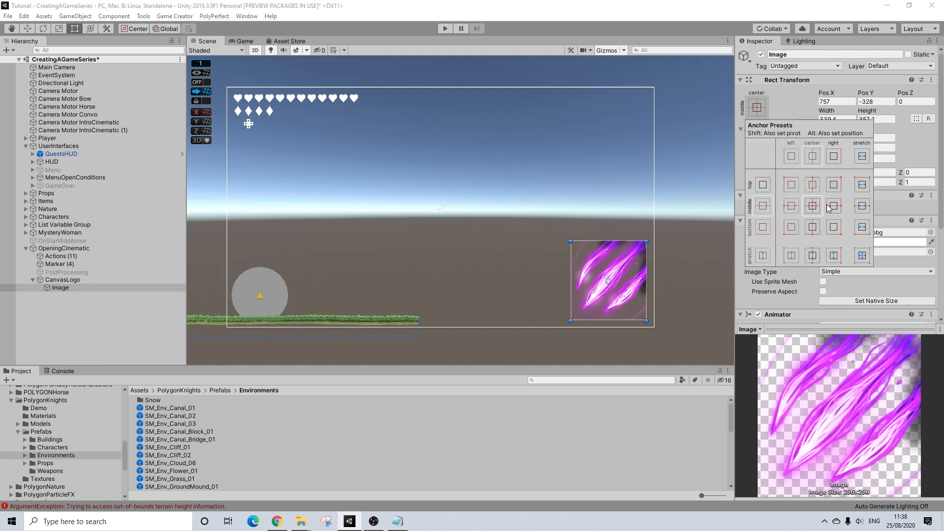
pyautogui.click(838, 232)
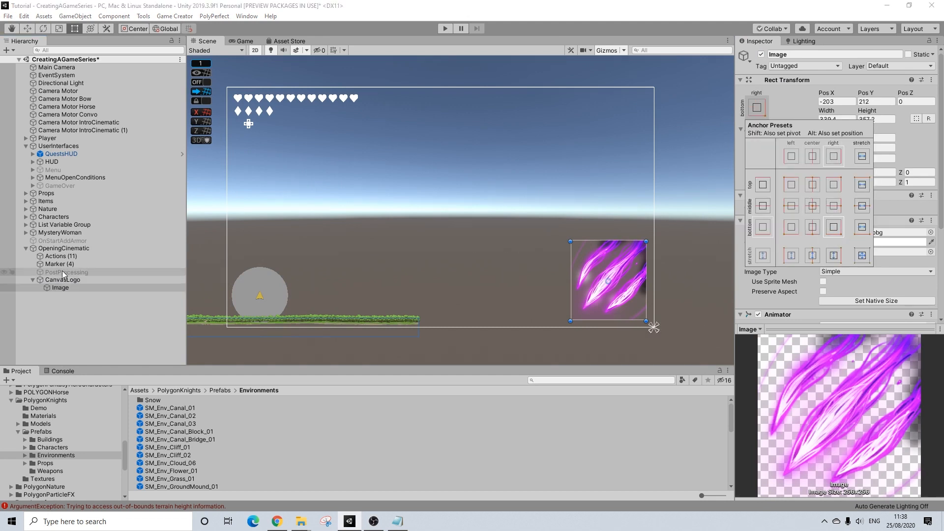
# Collapse the OpeningCinematic group and switch the Scene view from 2D to 3D.
pyautogui.click(37, 249)
pyautogui.click(26, 249)
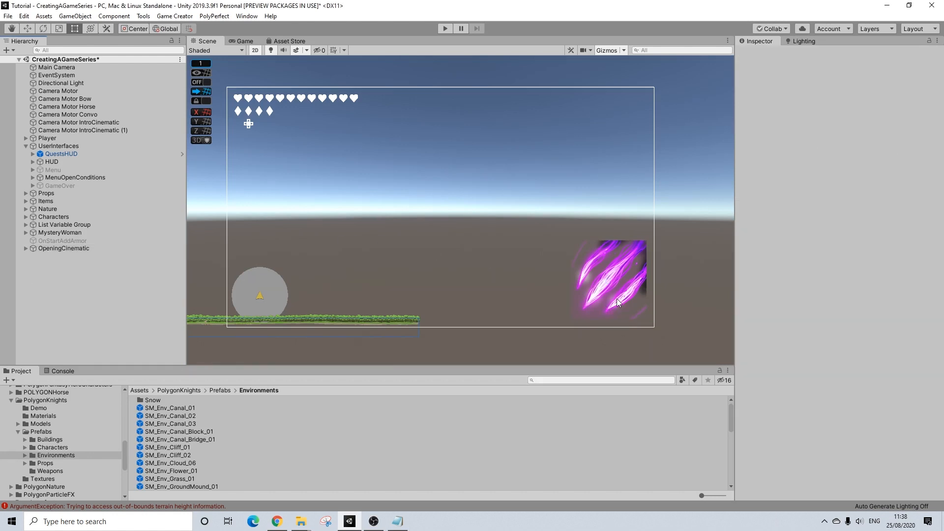
pyautogui.click(247, 42)
pyautogui.click(196, 44)
pyautogui.click(254, 51)
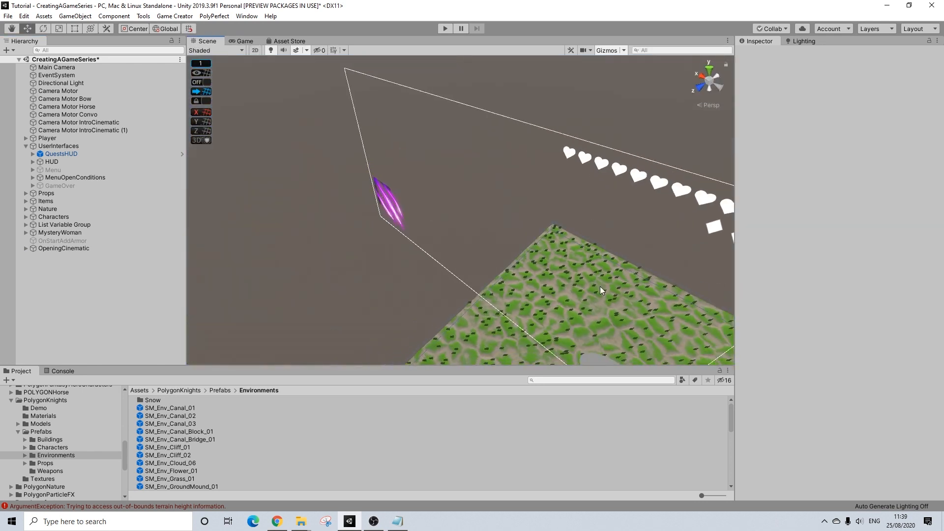
# Examine the terrain, trees and paths around the playable area in the 3D scene.
pyautogui.scroll(10, 497, 187)
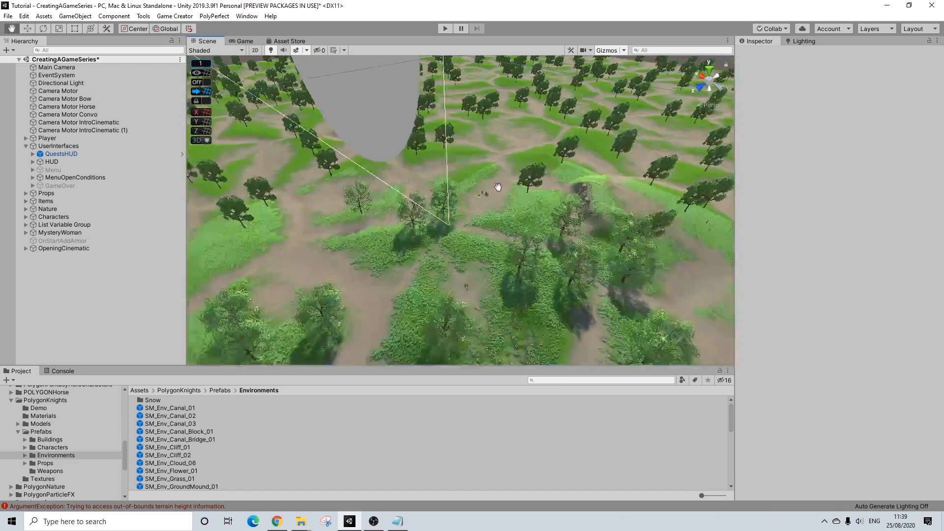
pyautogui.scroll(2, 497, 188)
pyautogui.scroll(-5, 497, 188)
pyautogui.moveTo(400, 261); pyautogui.dragTo(444, 240, button='middle')
pyautogui.scroll(-6, 489, 243)
pyautogui.scroll(-3, 500, 242)
pyautogui.moveTo(526, 241); pyautogui.dragTo(346, 257, button='middle')
pyautogui.scroll(4, 433, 249)
pyautogui.scroll(-2, 427, 246)
pyautogui.moveTo(427, 246); pyautogui.dragTo(506, 263, button='middle')
pyautogui.scroll(5, 506, 263)
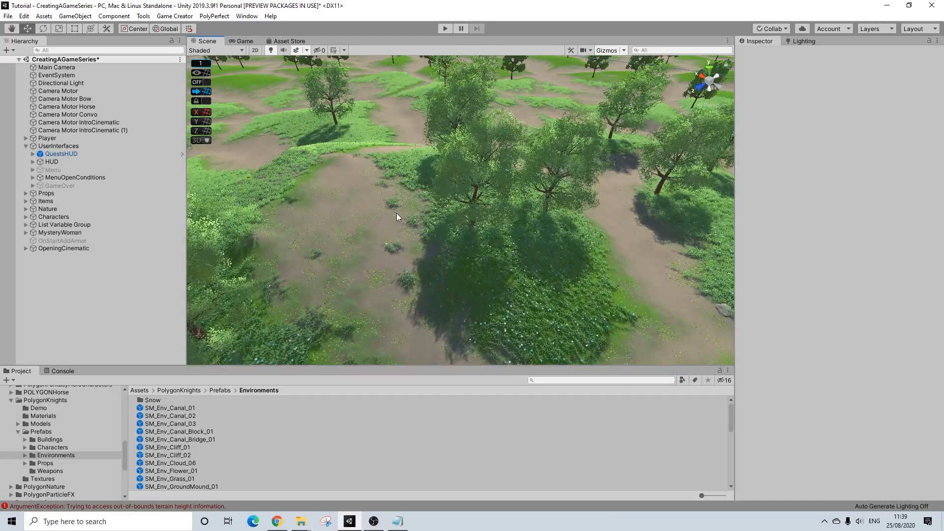
# Run the game and test switching the OpeningCinematic object off and back on during the cinematic.
pyautogui.click(446, 28)
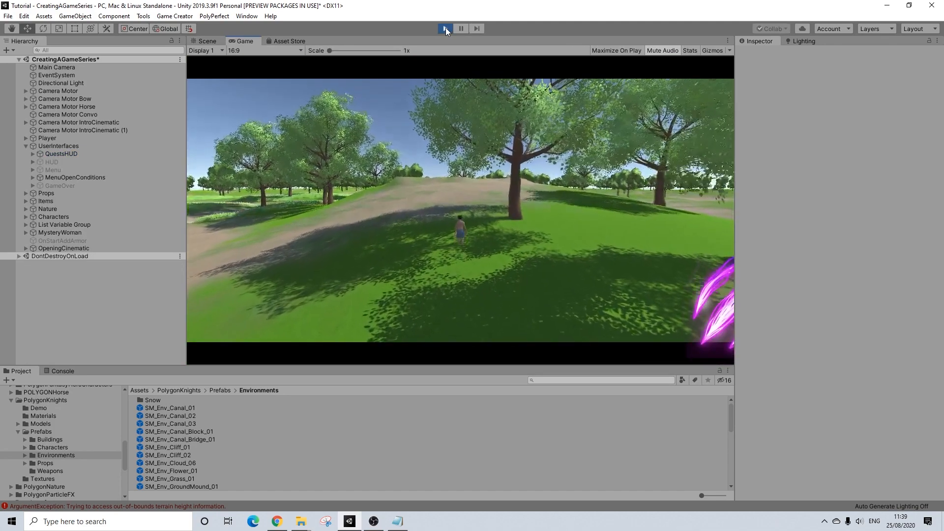
pyautogui.click(86, 248)
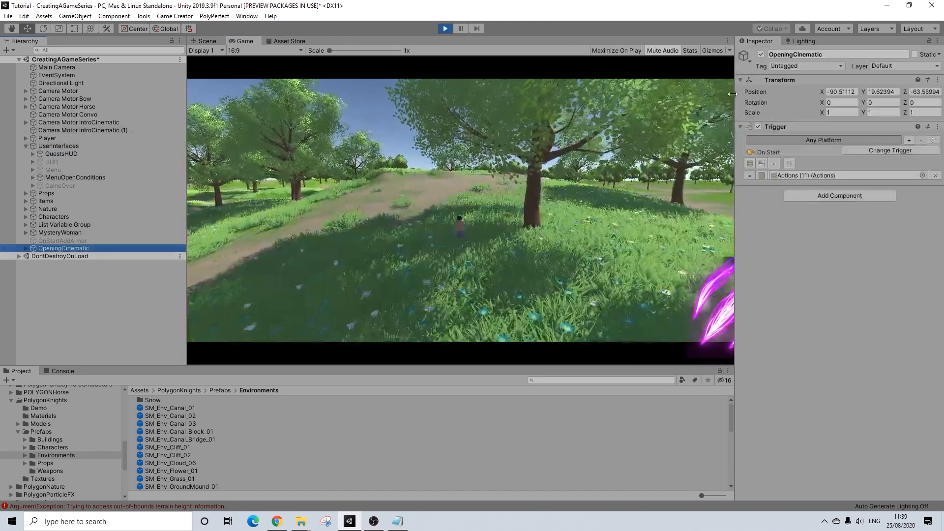
pyautogui.click(760, 54)
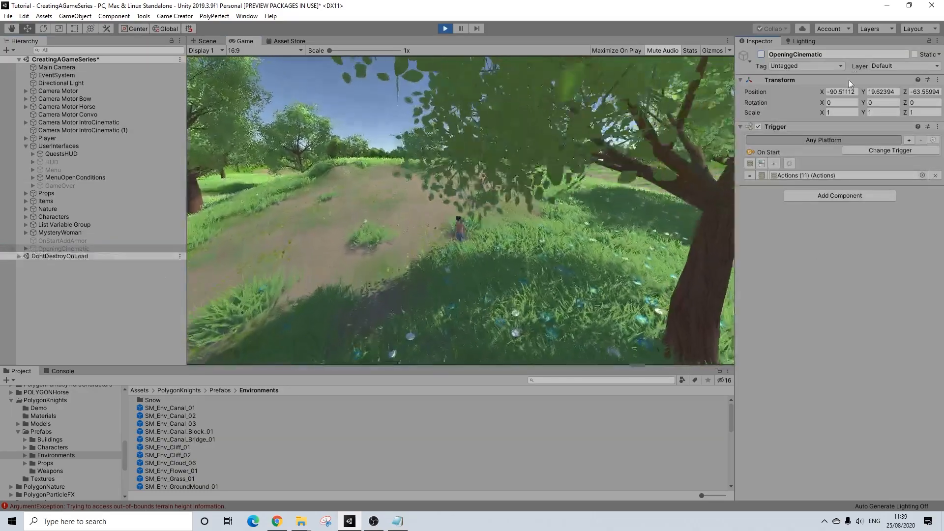
pyautogui.click(761, 54)
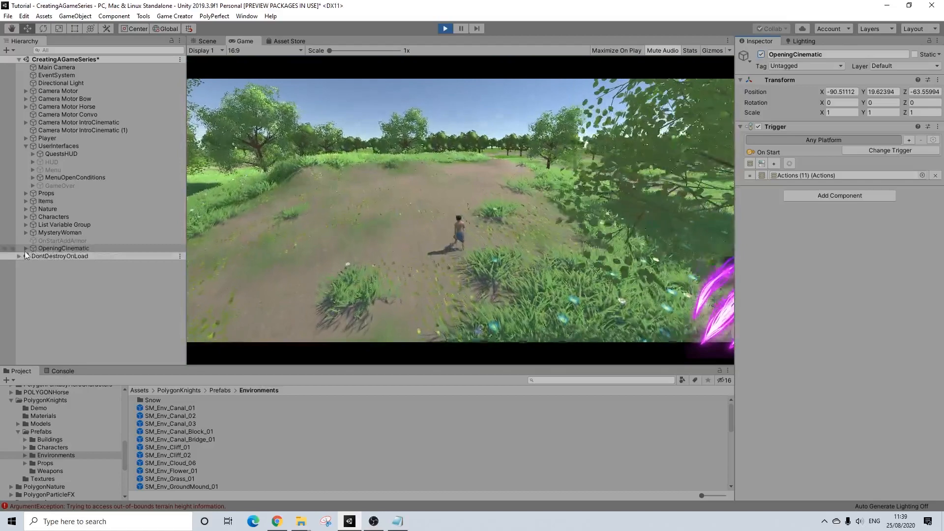
# Expand OpeningCinematic and deactivate its CanvasLogo while the game is running.
pyautogui.click(26, 248)
pyautogui.click(63, 279)
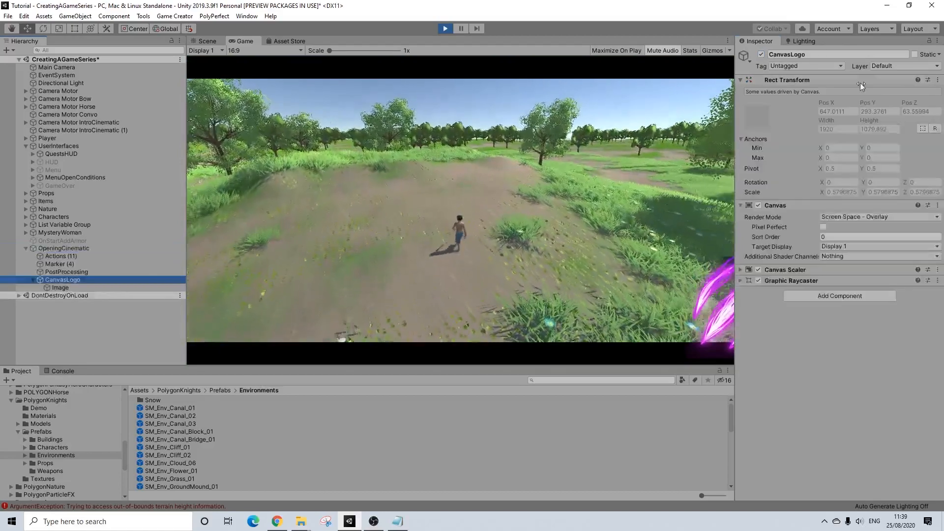
pyautogui.click(761, 54)
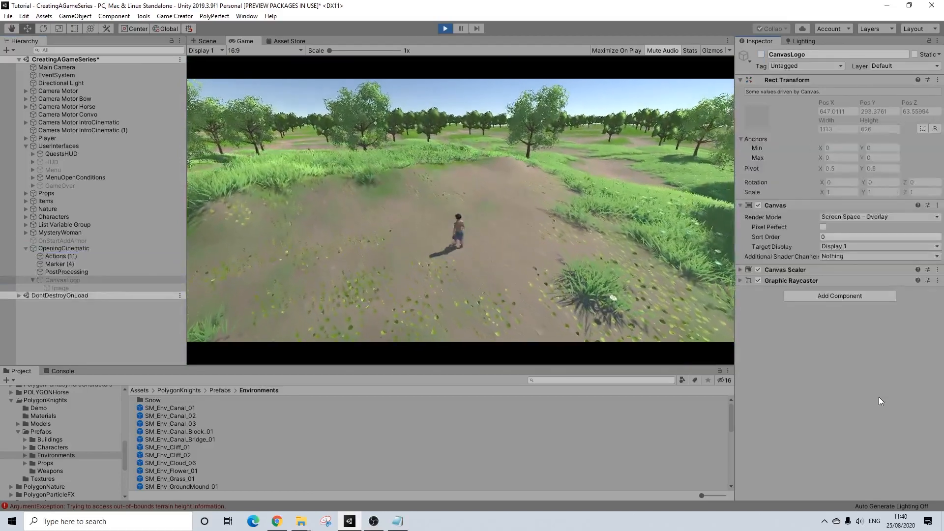